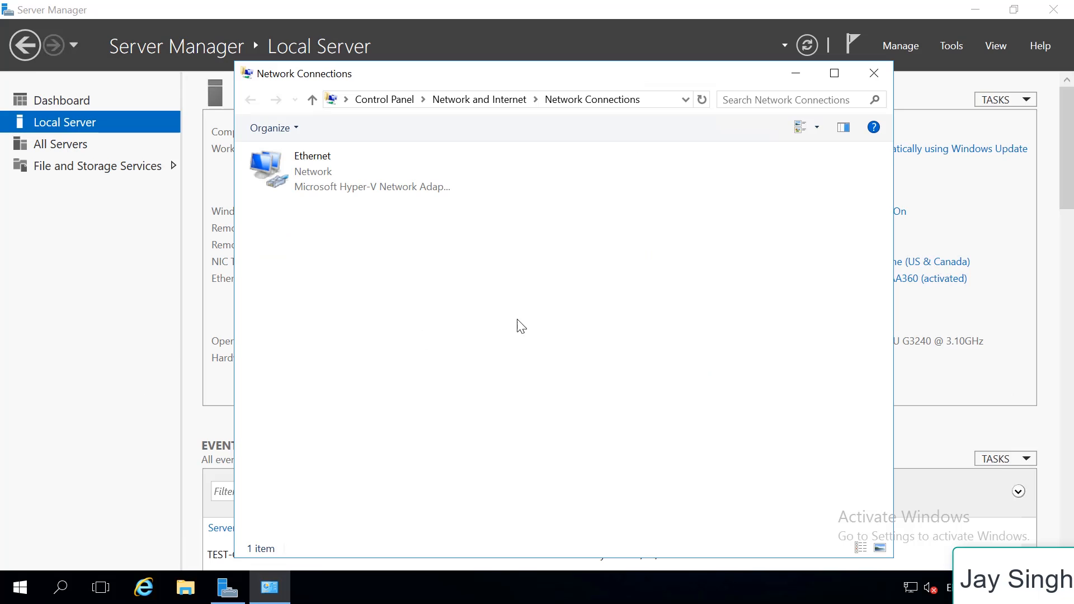
# Check the Ethernet adapter's static IPv4 address, default gateway and DNS server settings, and close the network windows
pyautogui.click(318, 171)
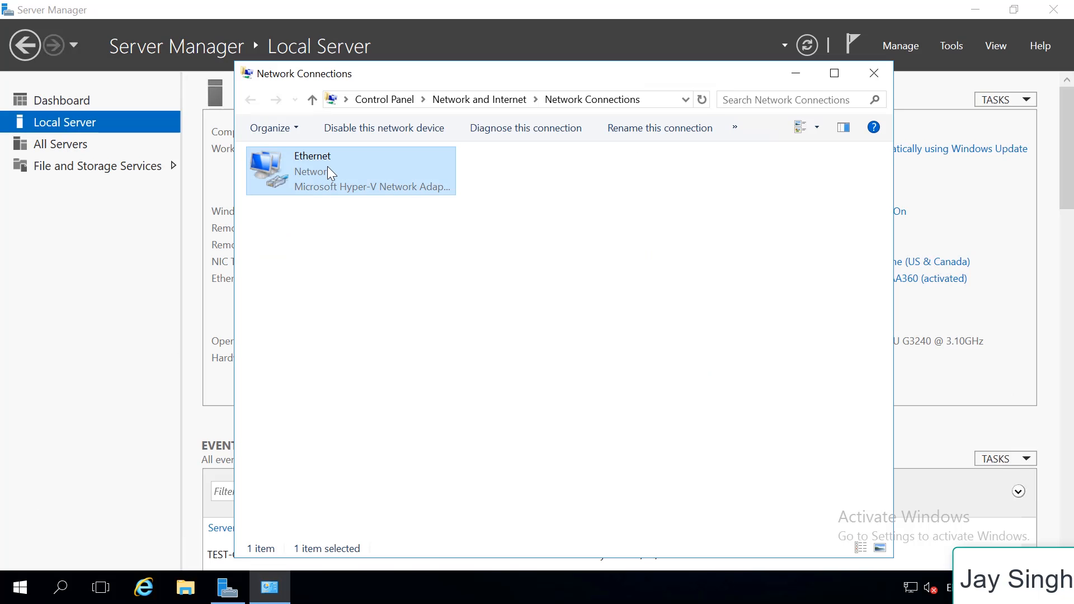
pyautogui.doubleClick(329, 169)
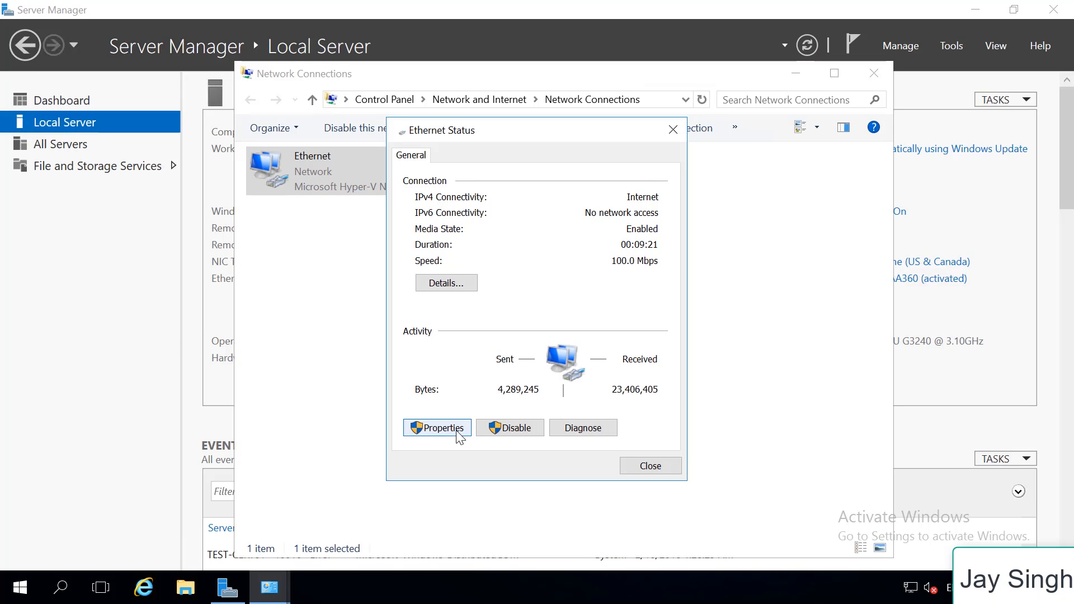
pyautogui.click(459, 433)
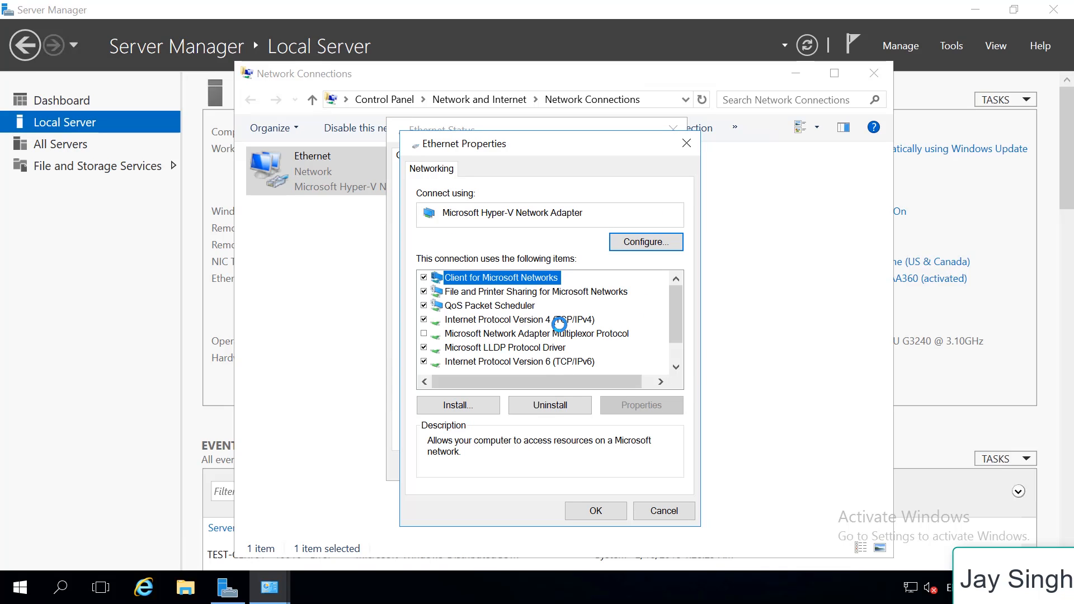
pyautogui.click(576, 322)
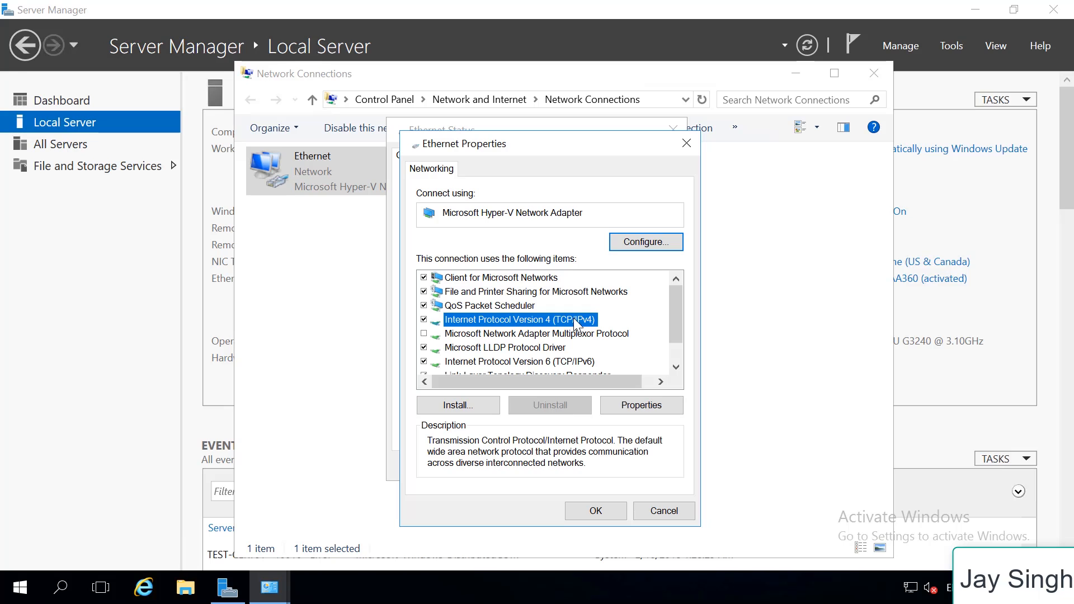
pyautogui.click(635, 408)
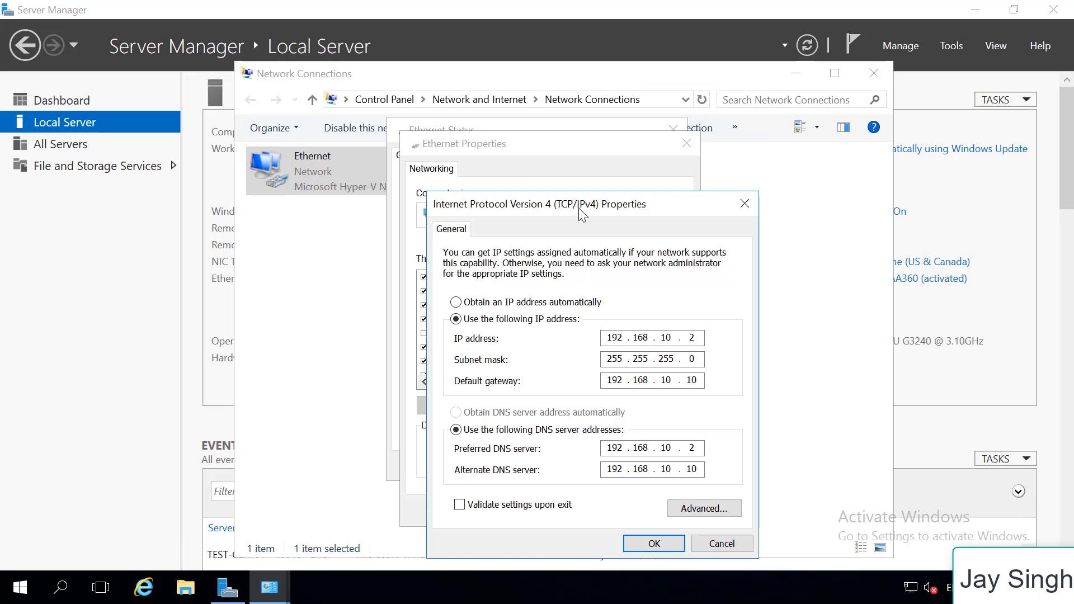
pyautogui.moveTo(589, 206); pyautogui.dragTo(467, 129)
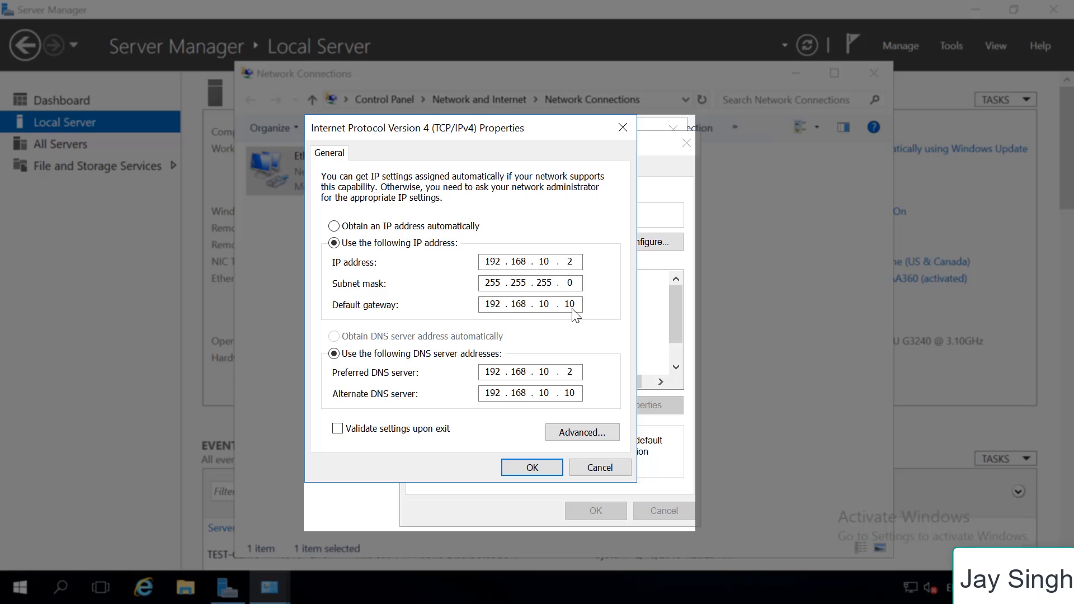
pyautogui.moveTo(580, 308); pyautogui.dragTo(465, 302)
pyautogui.moveTo(579, 371); pyautogui.dragTo(576, 393)
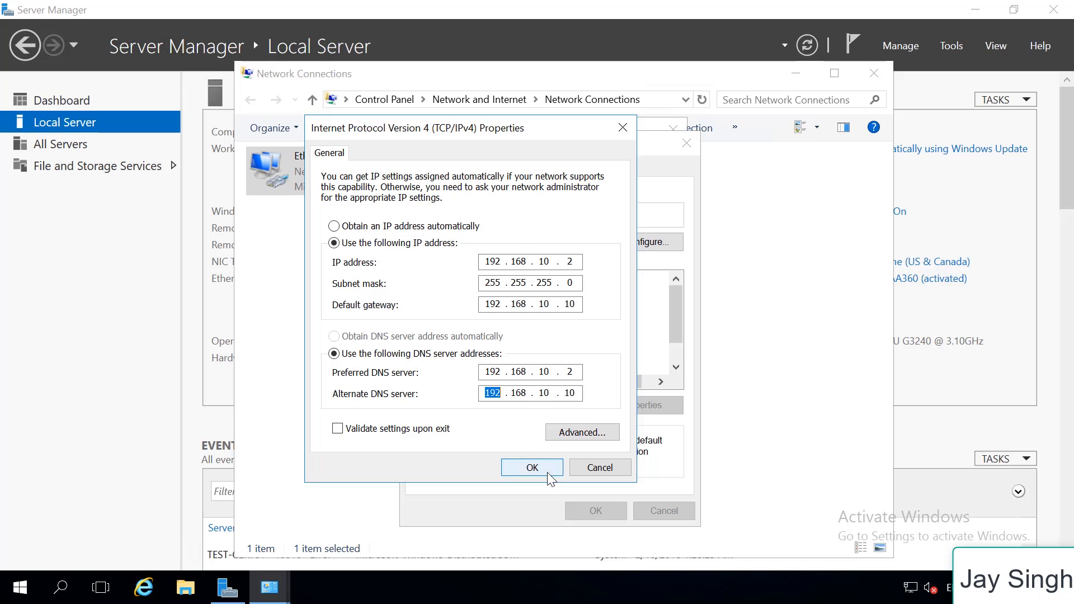
pyautogui.click(559, 468)
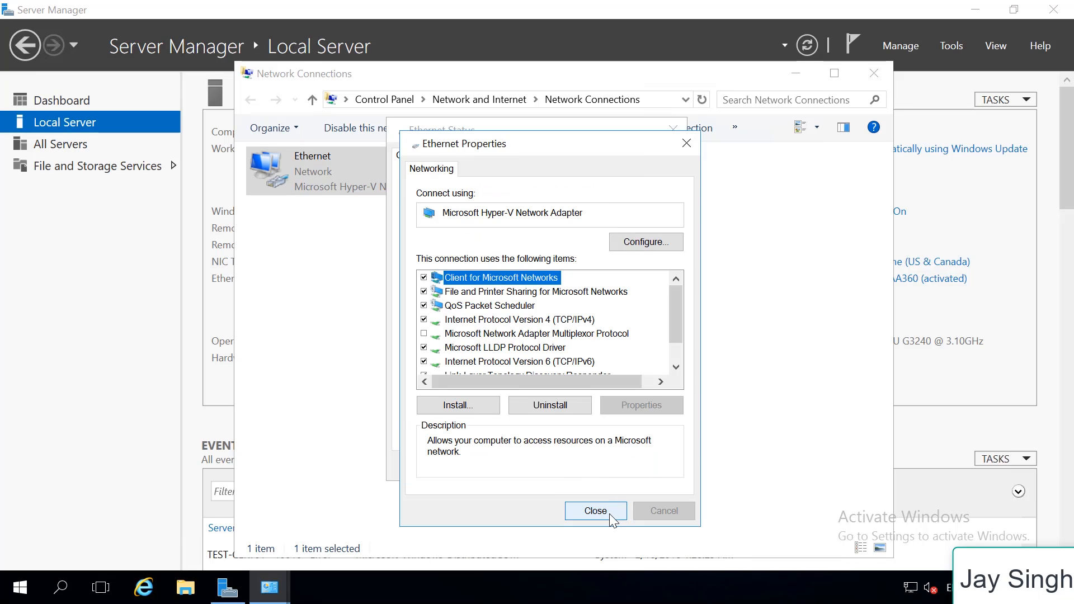
pyautogui.click(610, 514)
pyautogui.click(652, 465)
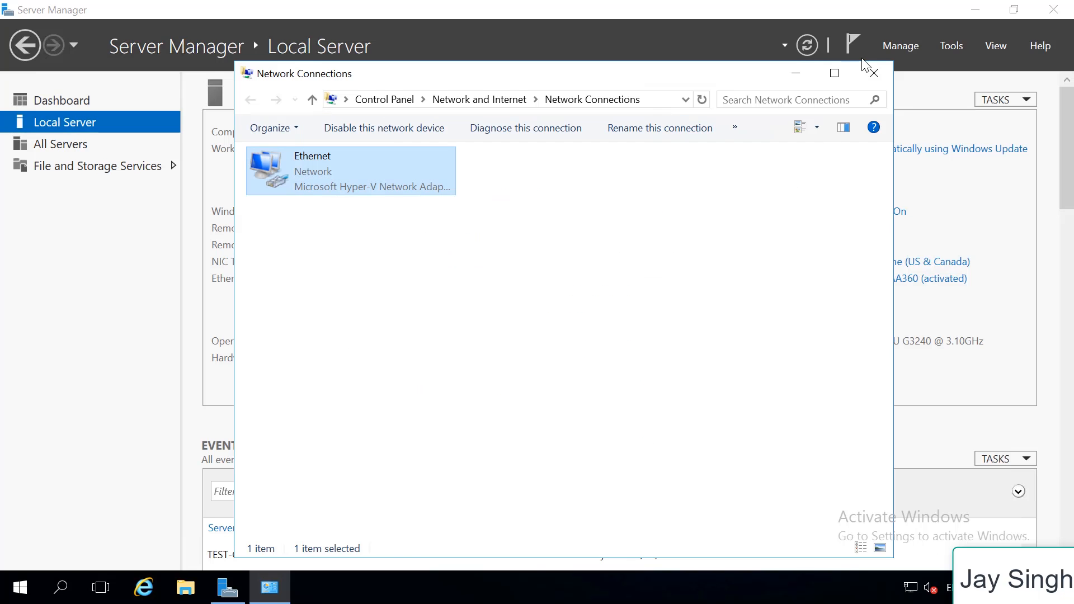
pyautogui.click(875, 74)
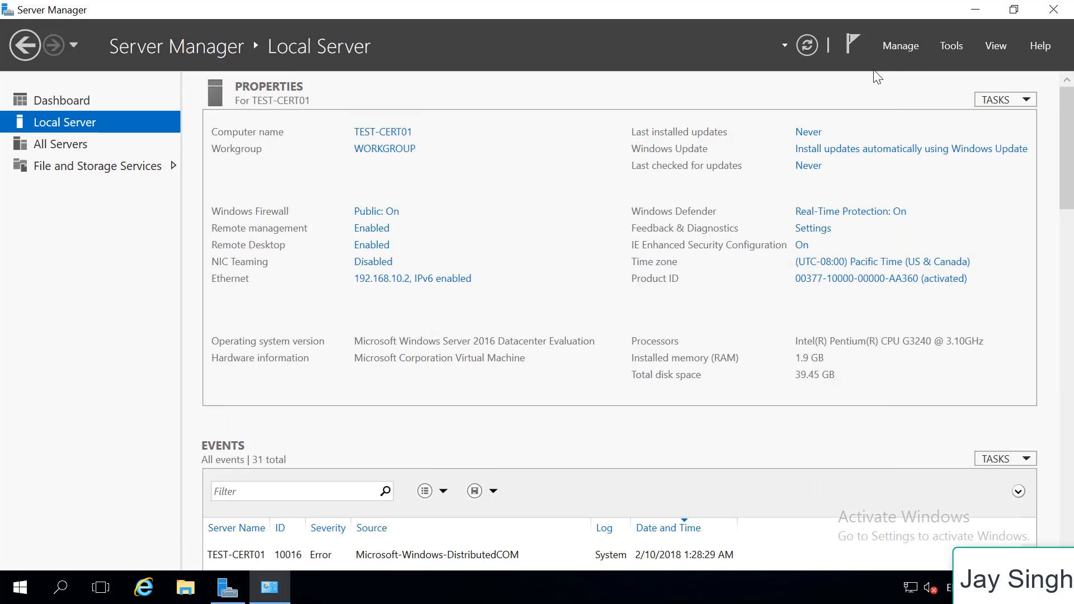
# Start adding roles and features with a role-based installation, choosing TEST-CERT01 from the server pool as destination
pyautogui.click(955, 45)
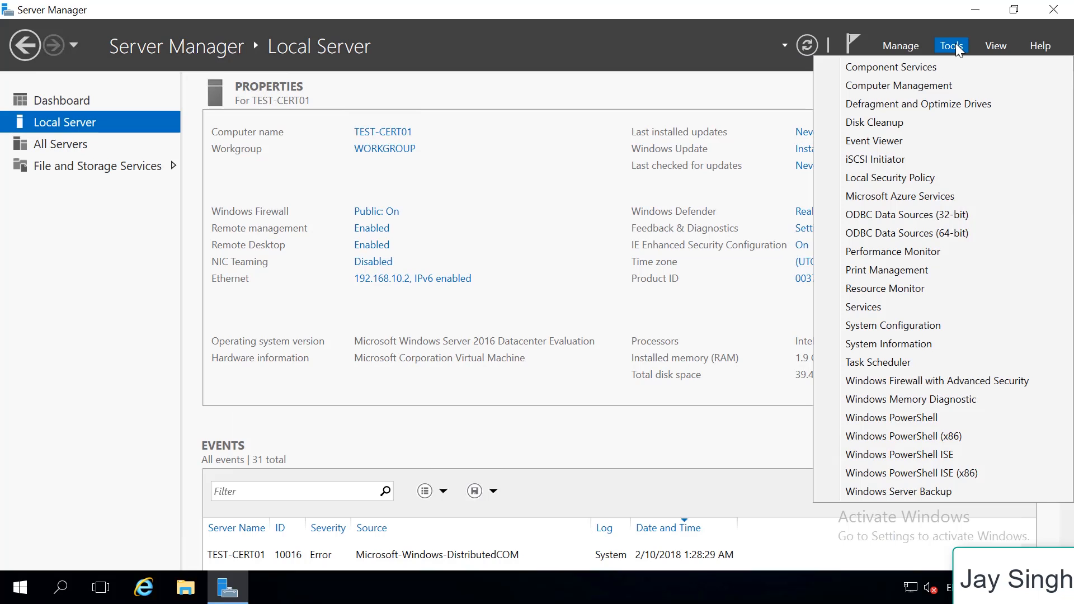
pyautogui.click(766, 87)
pyautogui.click(908, 46)
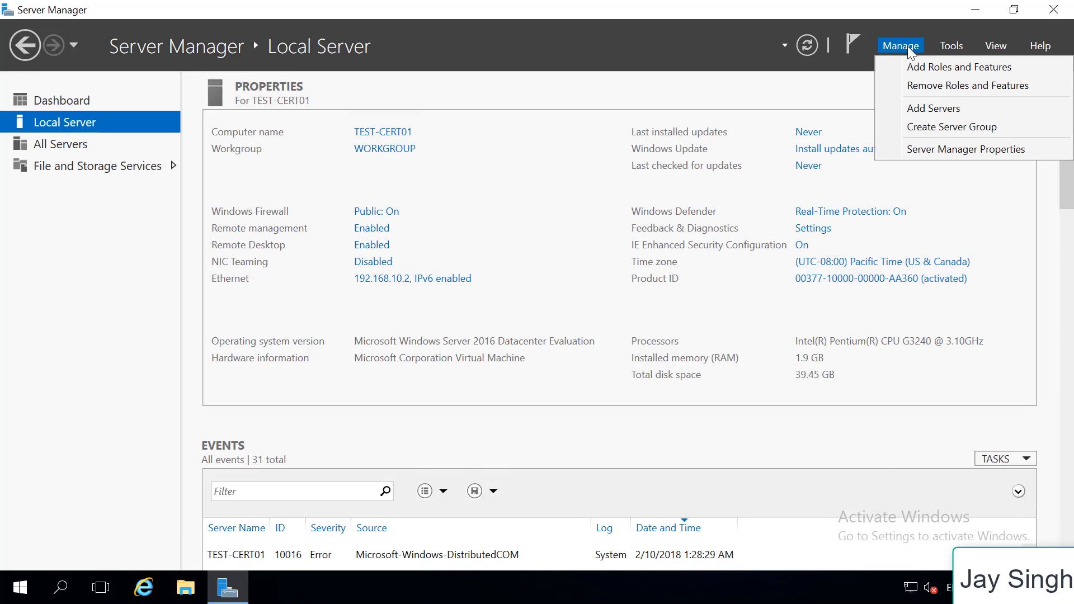
pyautogui.click(917, 68)
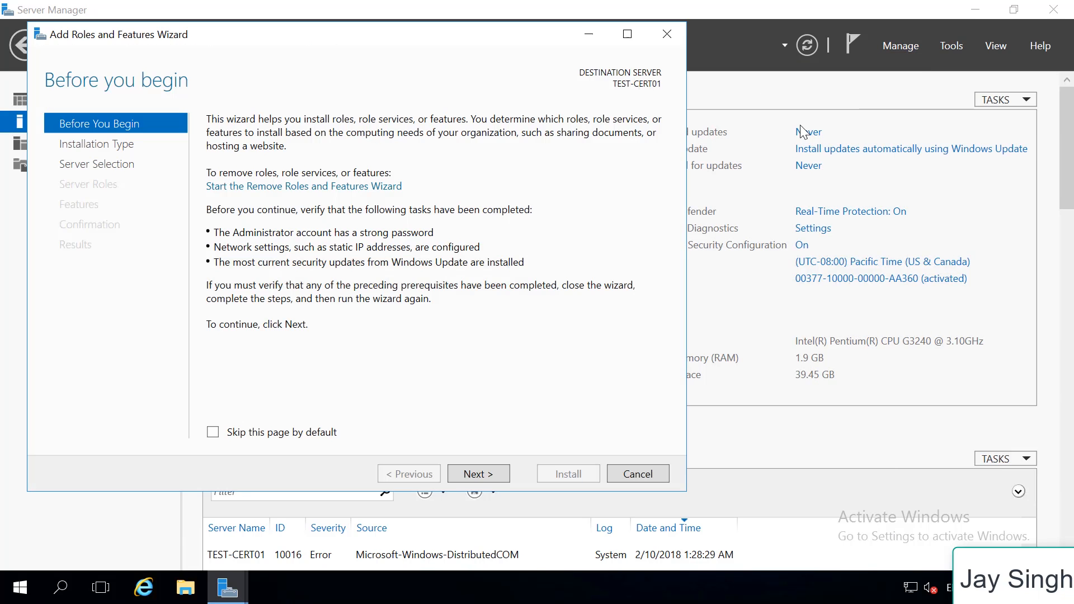
pyautogui.click(473, 476)
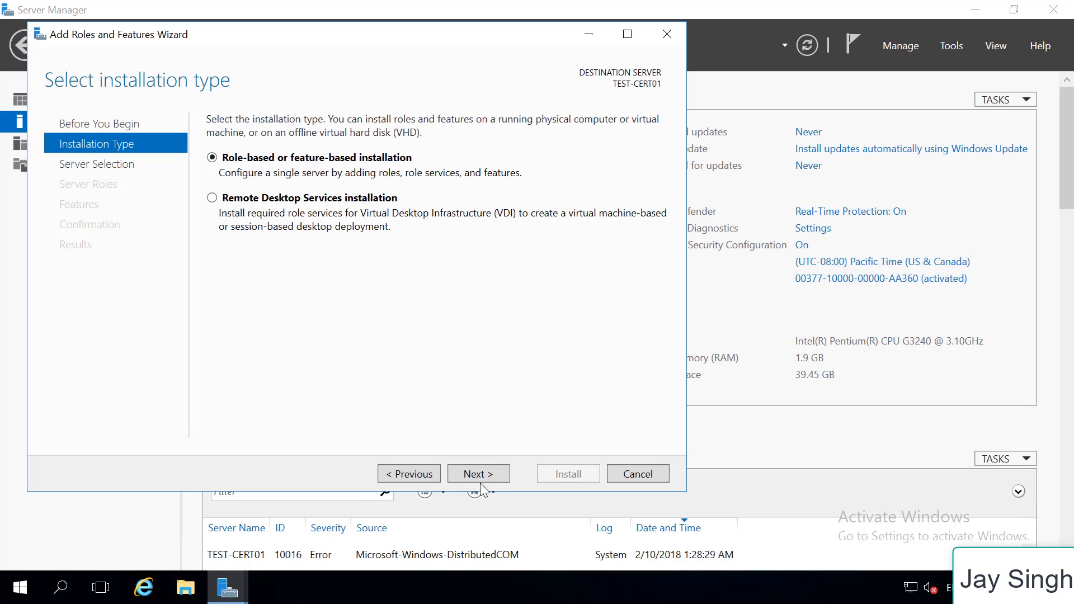
pyautogui.click(492, 475)
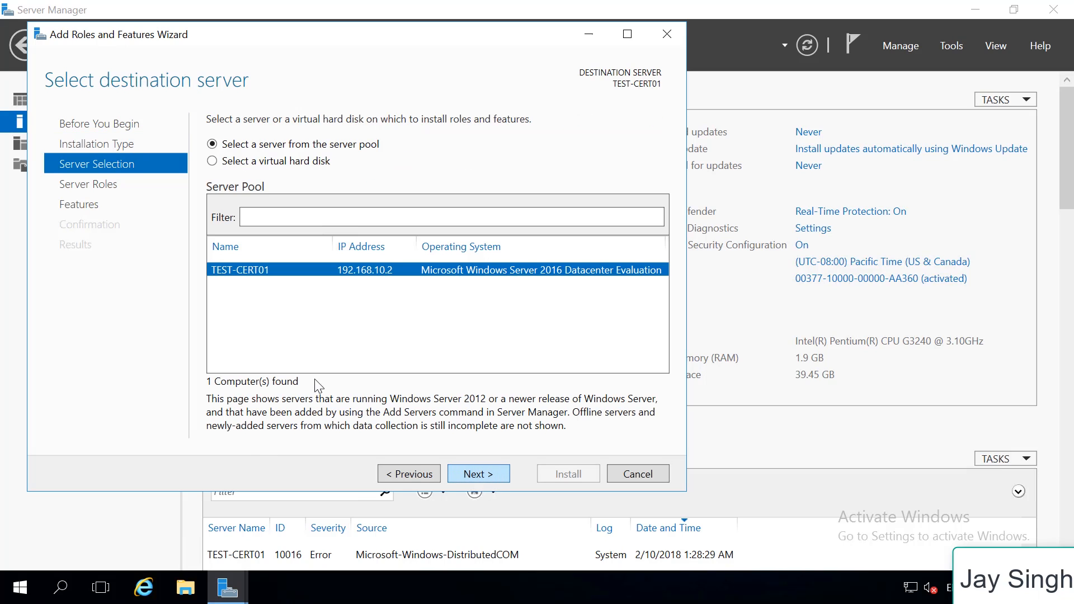
pyautogui.click(475, 473)
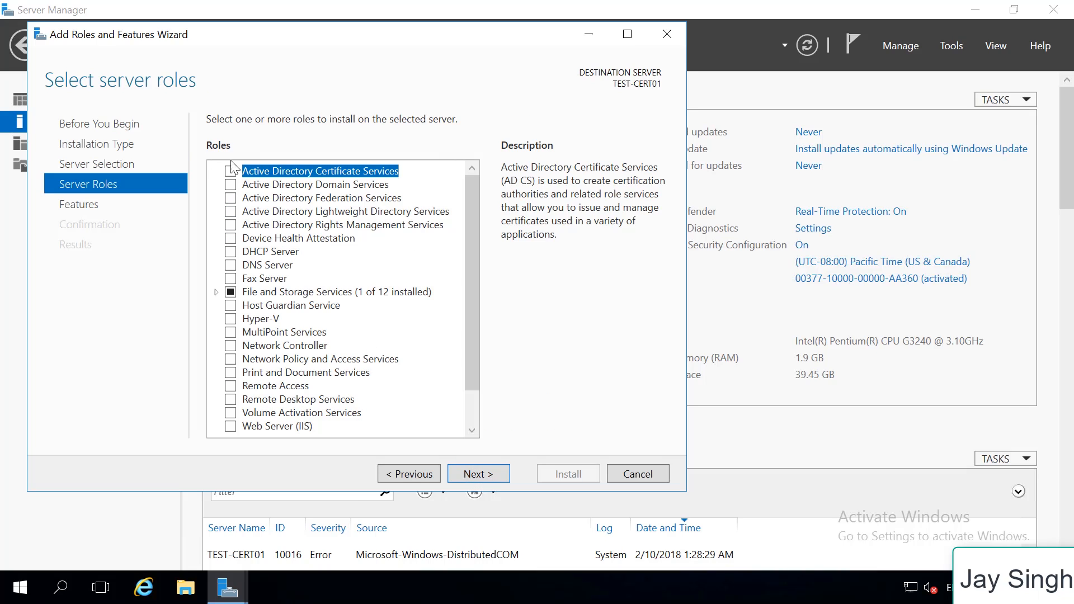
# Select the Active Directory Domain Services, DHCP Server and DNS Server roles, including their required features and management tools
pyautogui.click(234, 188)
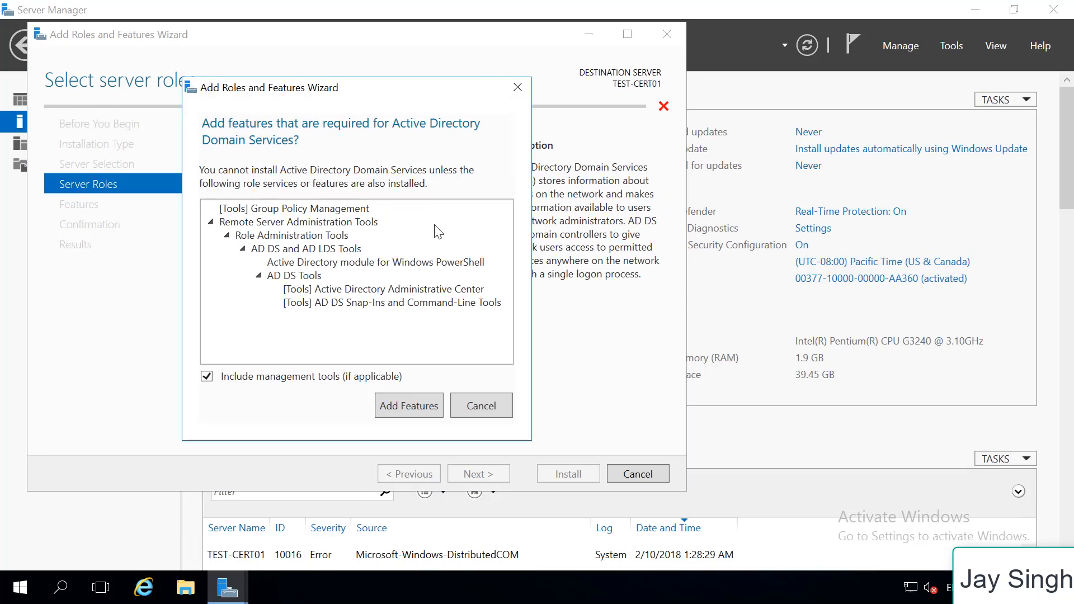
pyautogui.click(415, 405)
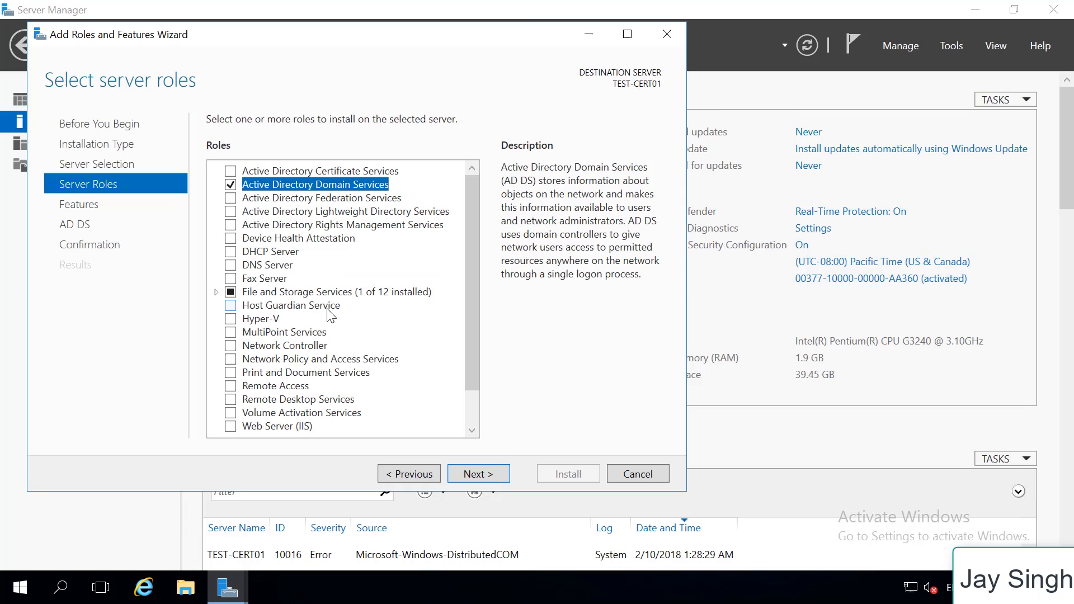
pyautogui.click(234, 252)
pyautogui.click(407, 396)
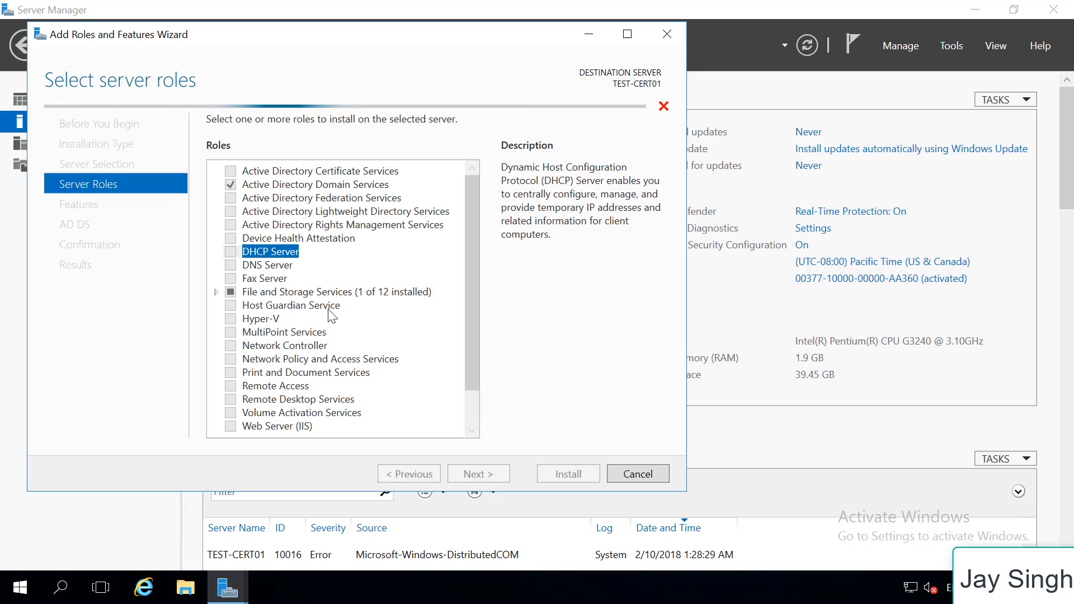
pyautogui.click(235, 267)
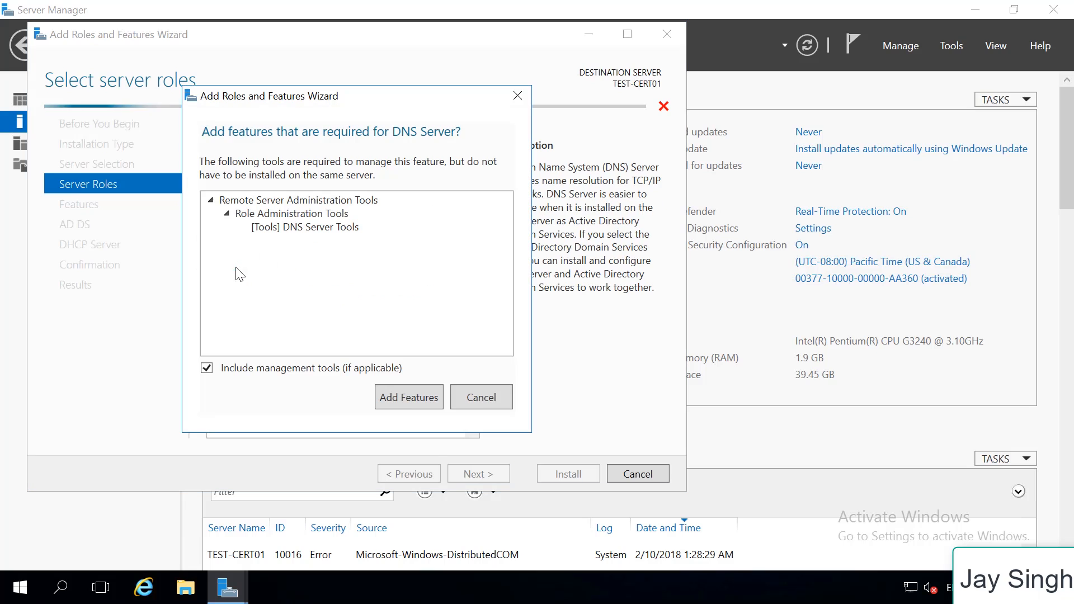
pyautogui.click(406, 396)
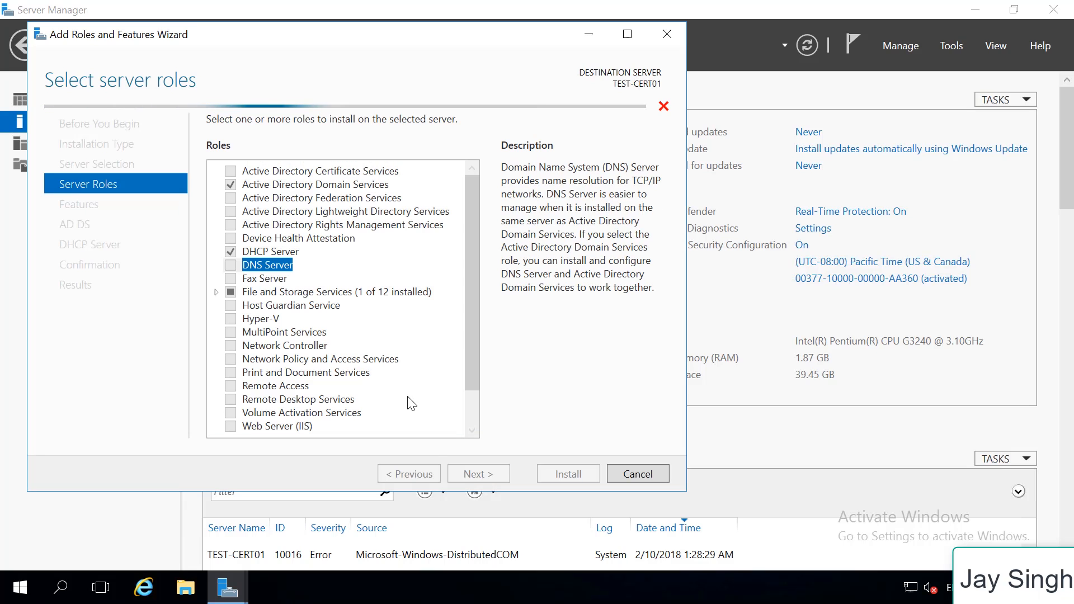
# Install the selected roles without extra features, allowing the destination server to restart automatically if required, and close the wizard
pyautogui.click(475, 474)
pyautogui.click(485, 476)
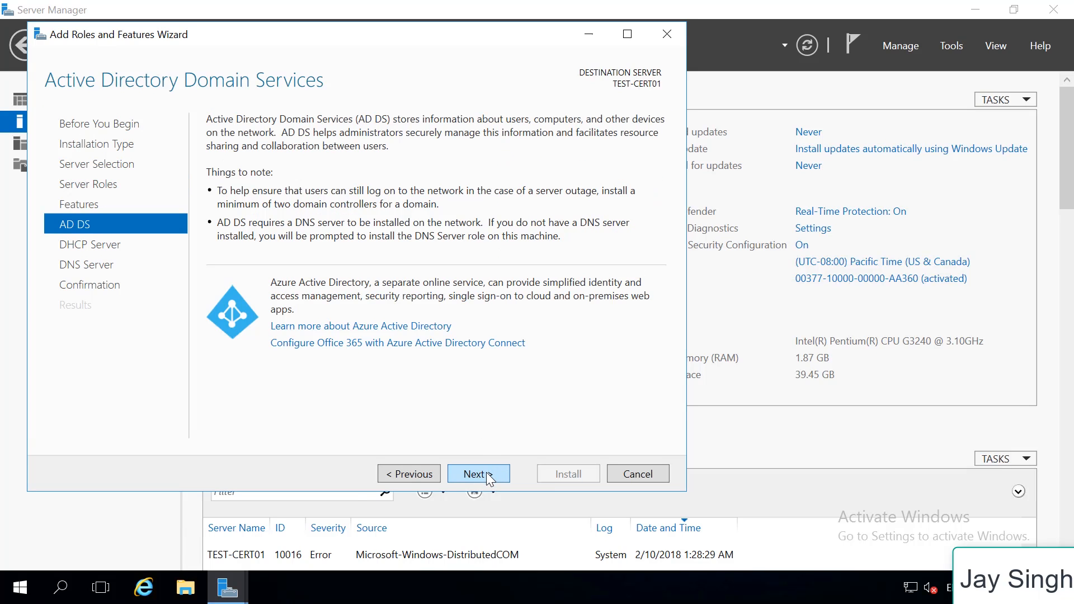
pyautogui.click(487, 476)
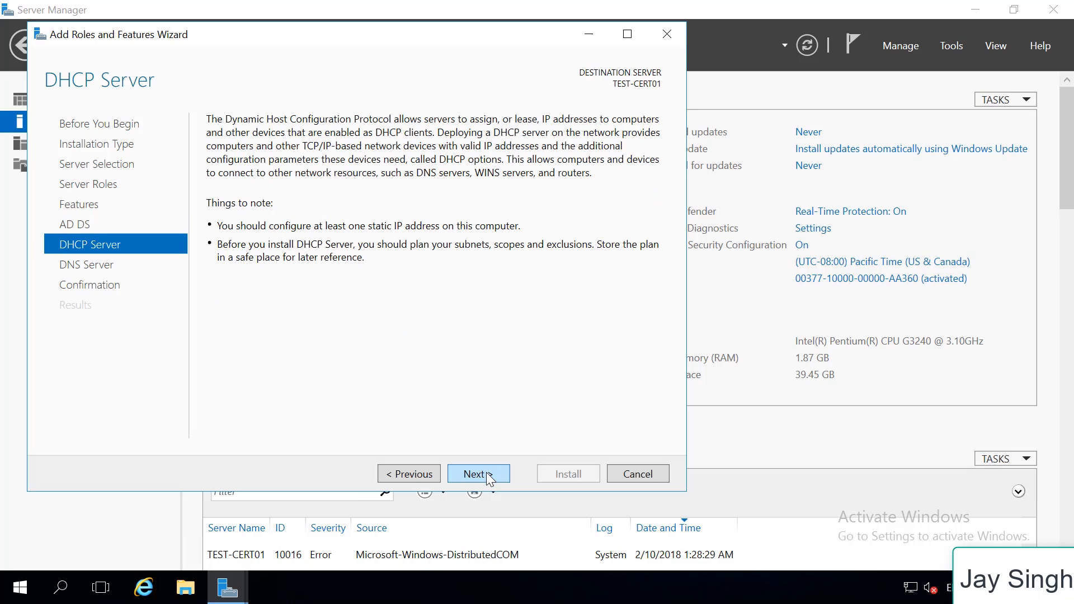
pyautogui.click(487, 476)
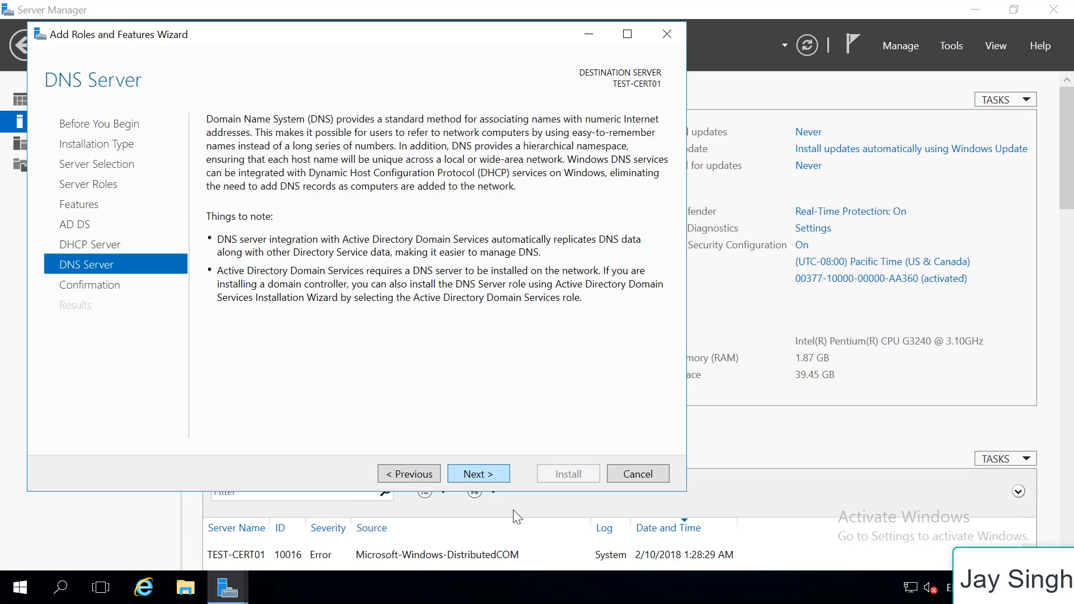
pyautogui.click(480, 474)
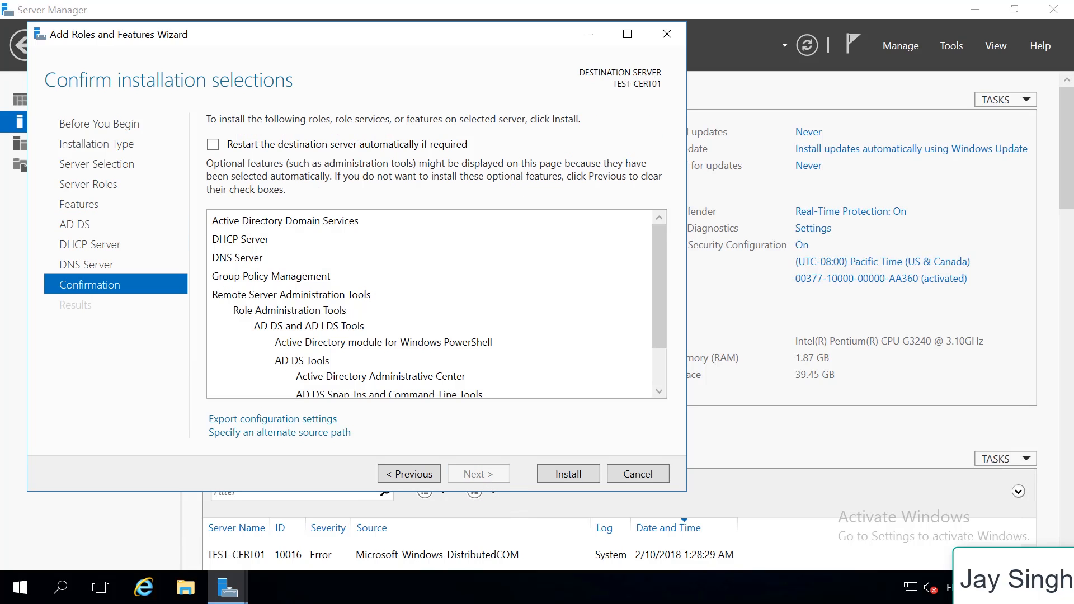
pyautogui.click(213, 145)
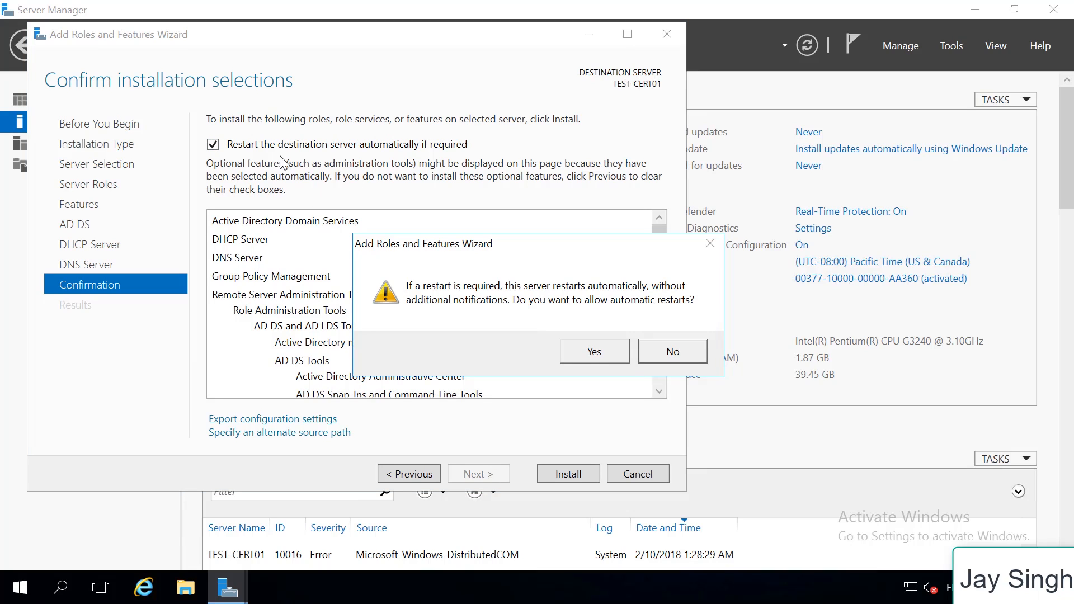
pyautogui.click(585, 351)
pyautogui.scroll(-1, 653, 255)
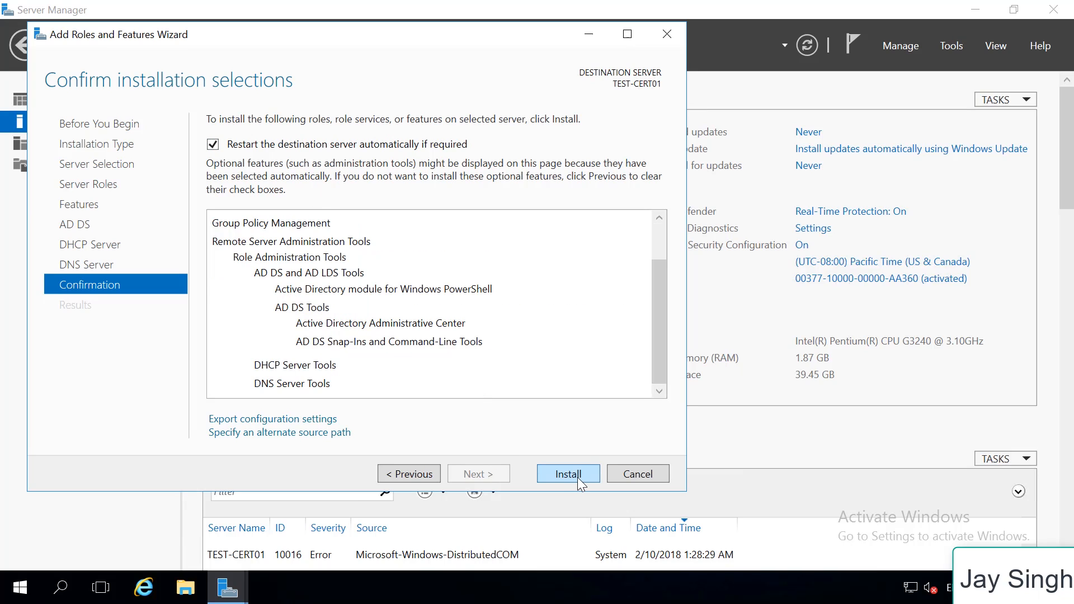
pyautogui.click(569, 474)
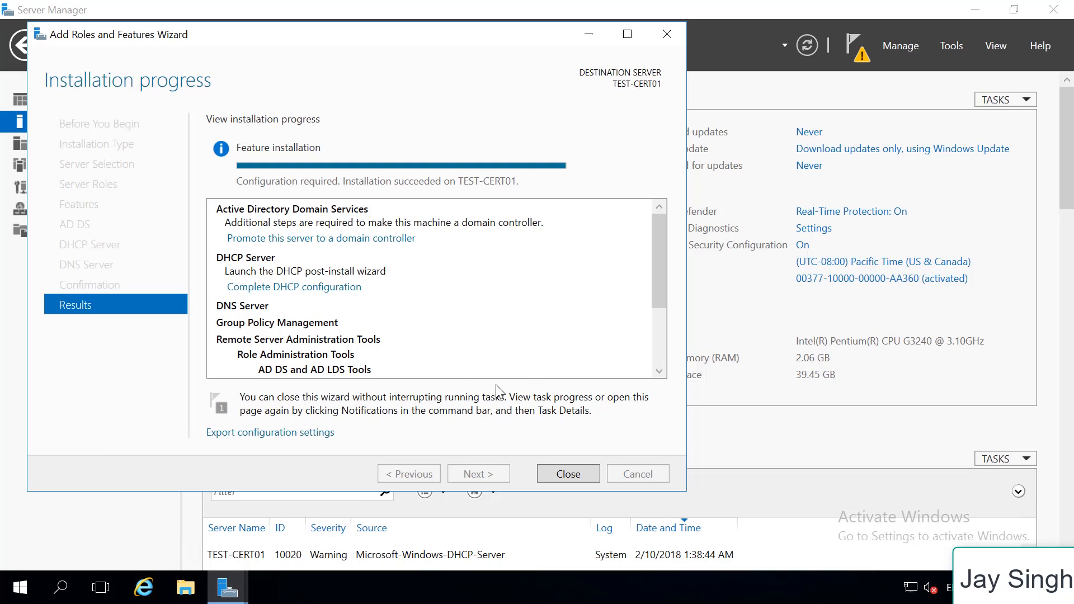
pyautogui.click(566, 474)
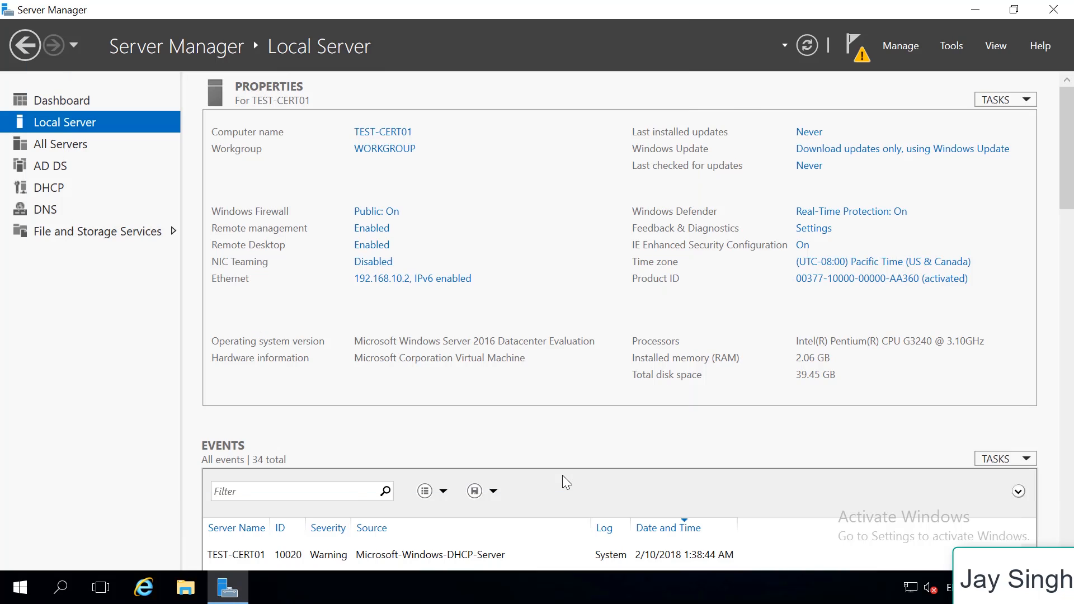
# Start promoting the server to a domain controller, adding a new forest with the root domain name TEST.LOCAL
pyautogui.click(864, 55)
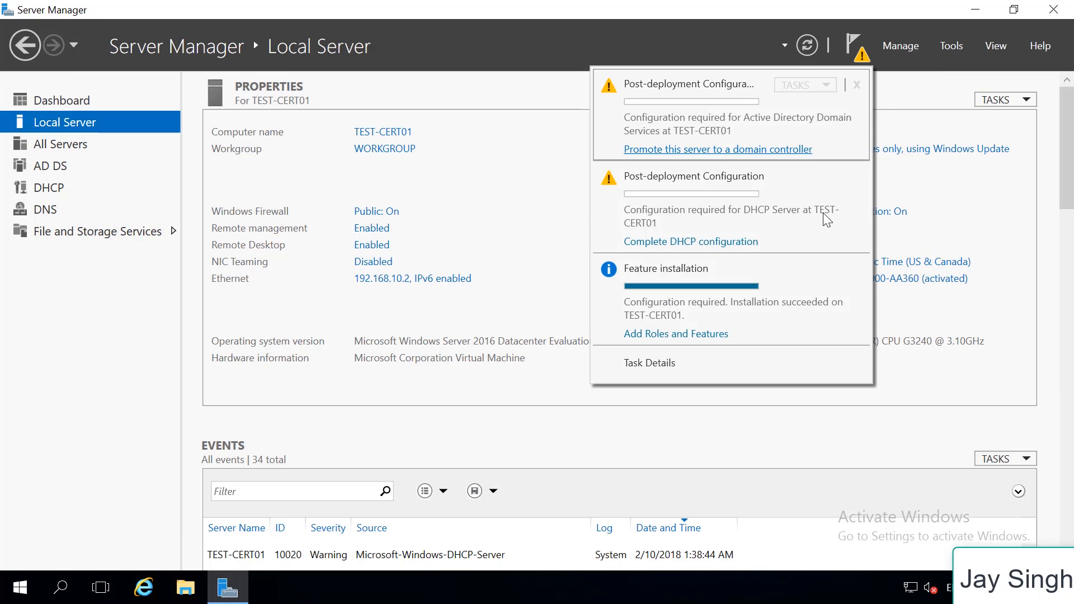
pyautogui.click(698, 152)
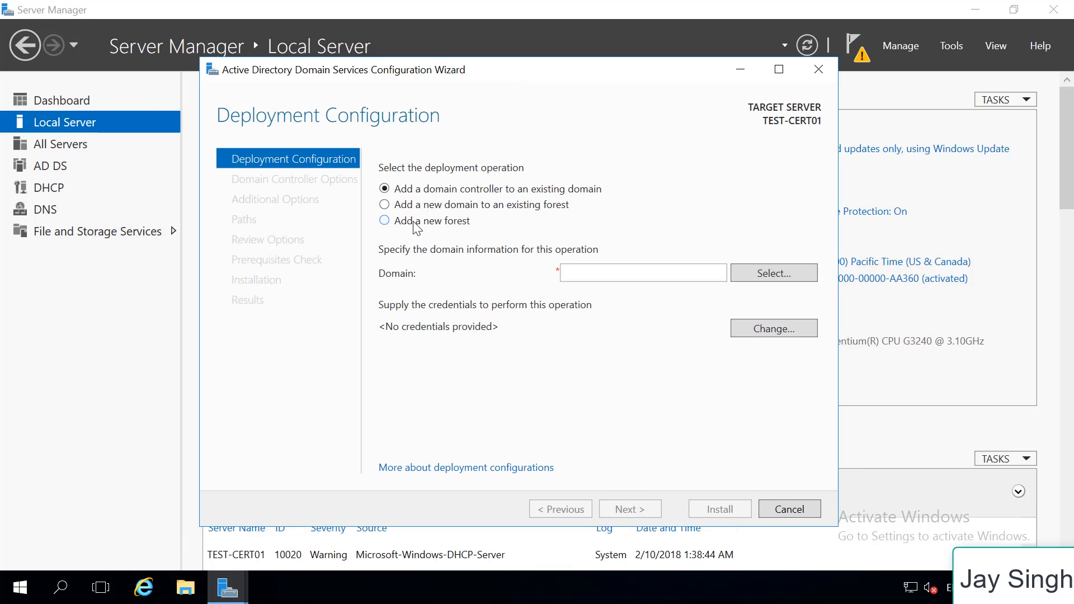
pyautogui.click(414, 222)
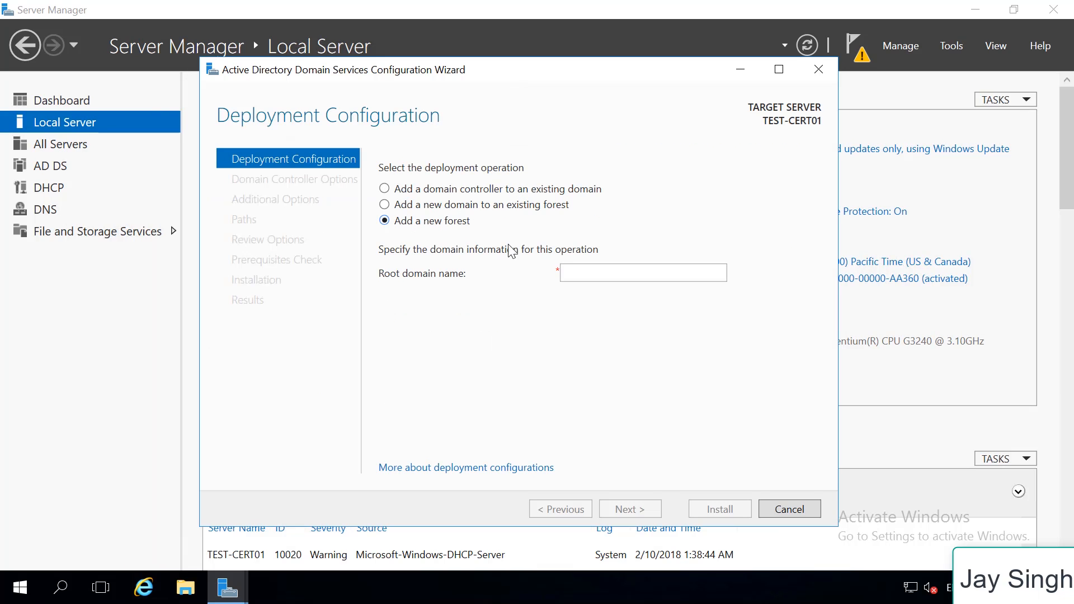
pyautogui.click(589, 274)
pyautogui.write('TEST.LOCAL')
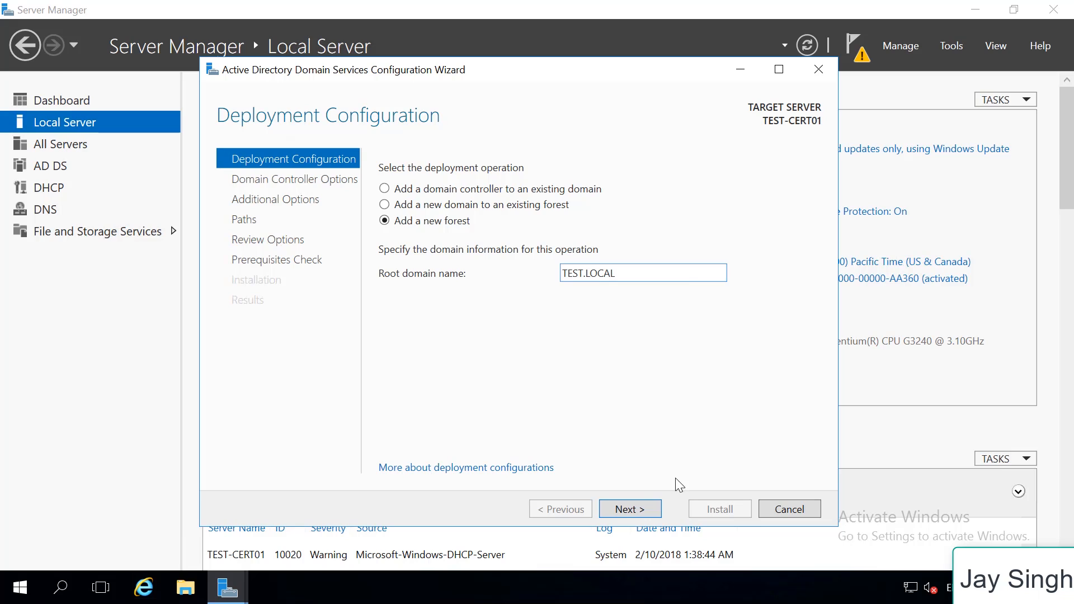
pyautogui.click(645, 510)
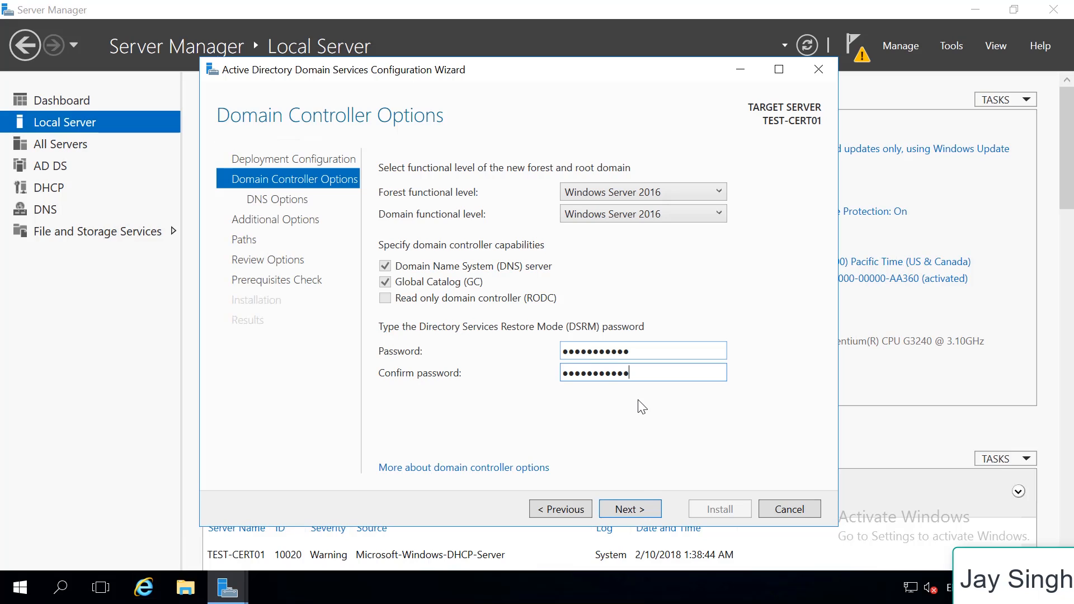
# Enter and confirm the Directory Services Restore Mode password, and continue past the DNS delegation options
pyautogui.click(637, 511)
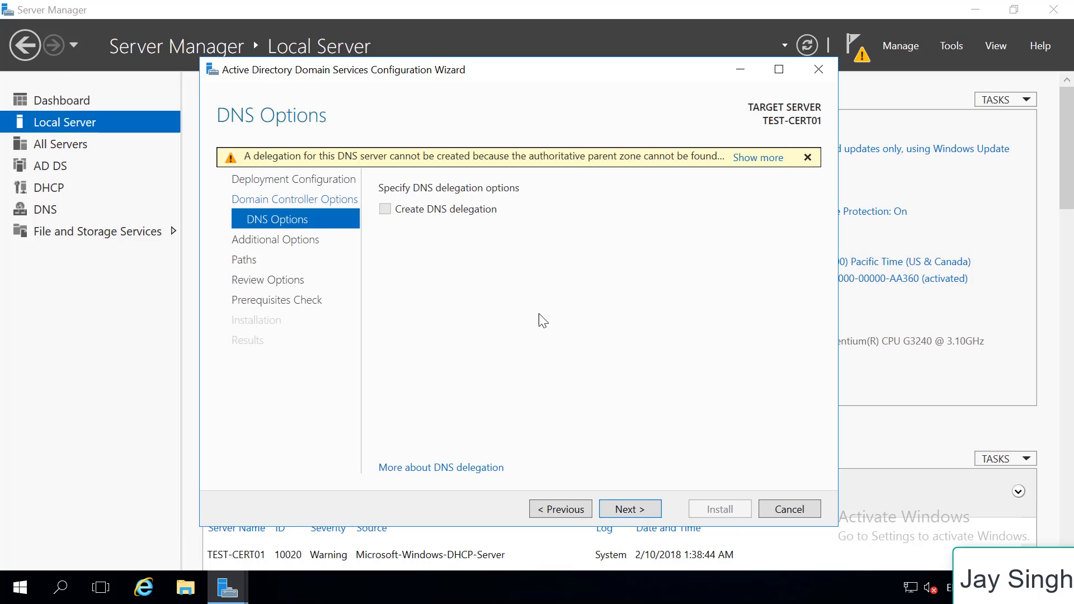
pyautogui.click(637, 509)
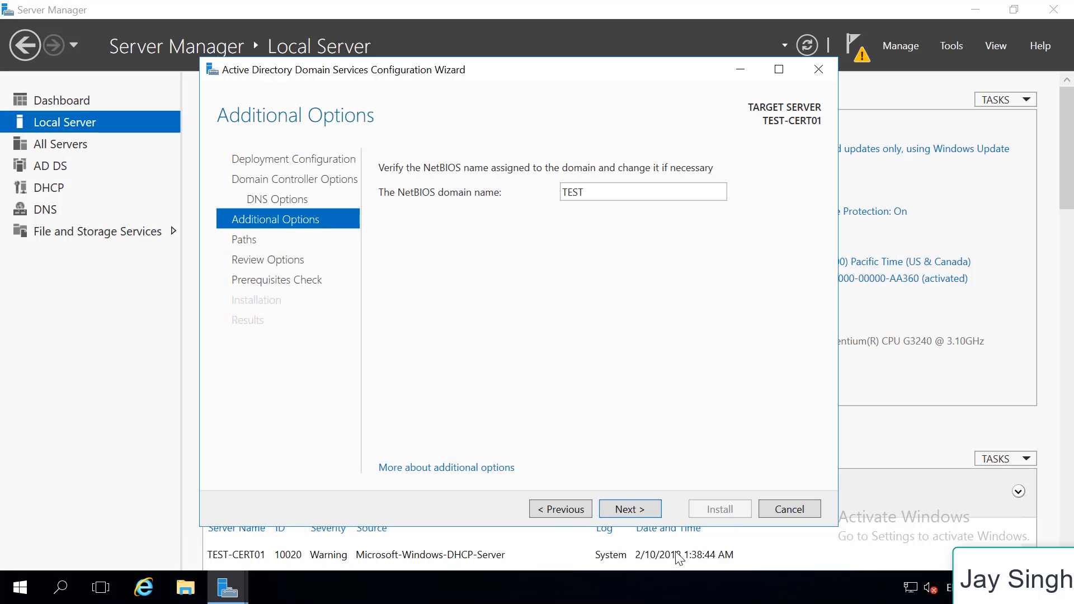
# Keep the NetBIOS domain name TEST and the default AD DS folder paths, and install the domain controller promotion
pyautogui.click(643, 516)
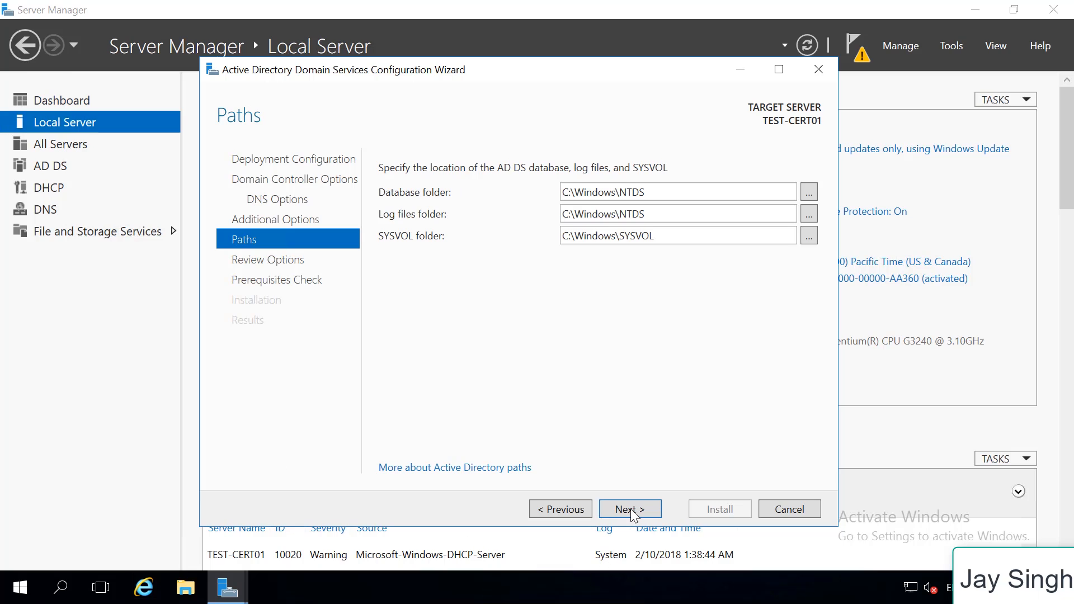
pyautogui.click(630, 510)
pyautogui.click(630, 510)
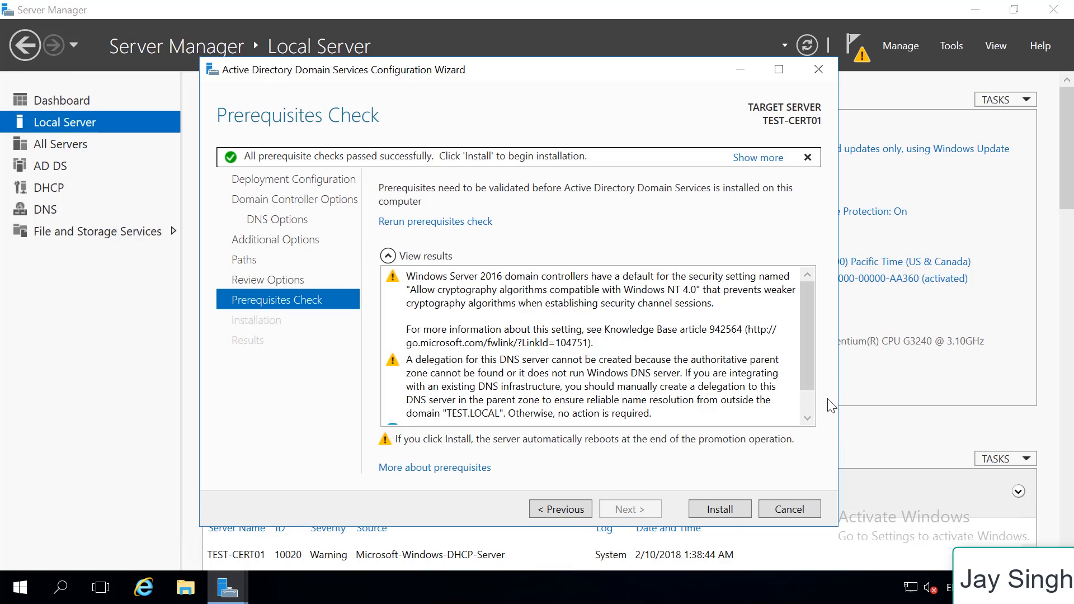
pyautogui.click(740, 516)
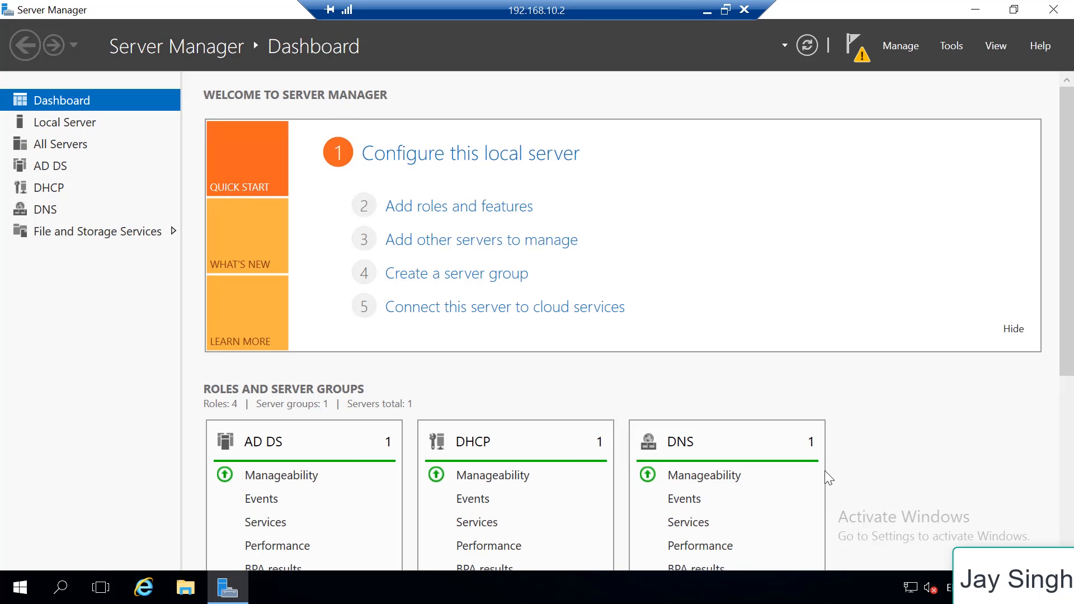
# Complete the DHCP post-install configuration, authorizing the DHCP server with the TEST\administrator credentials, and close the wizard
pyautogui.click(867, 61)
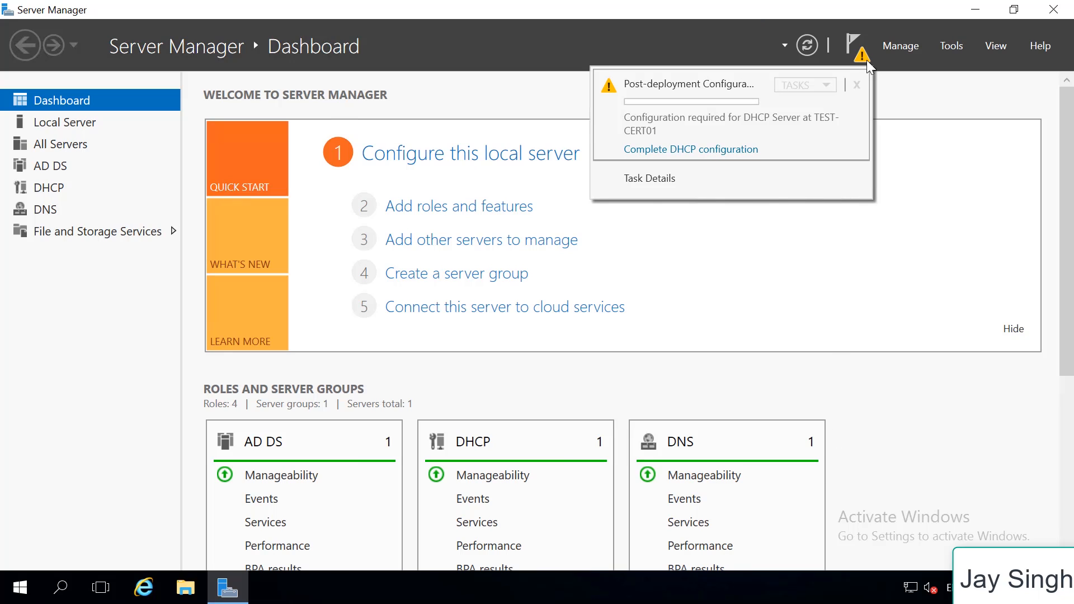
pyautogui.click(686, 151)
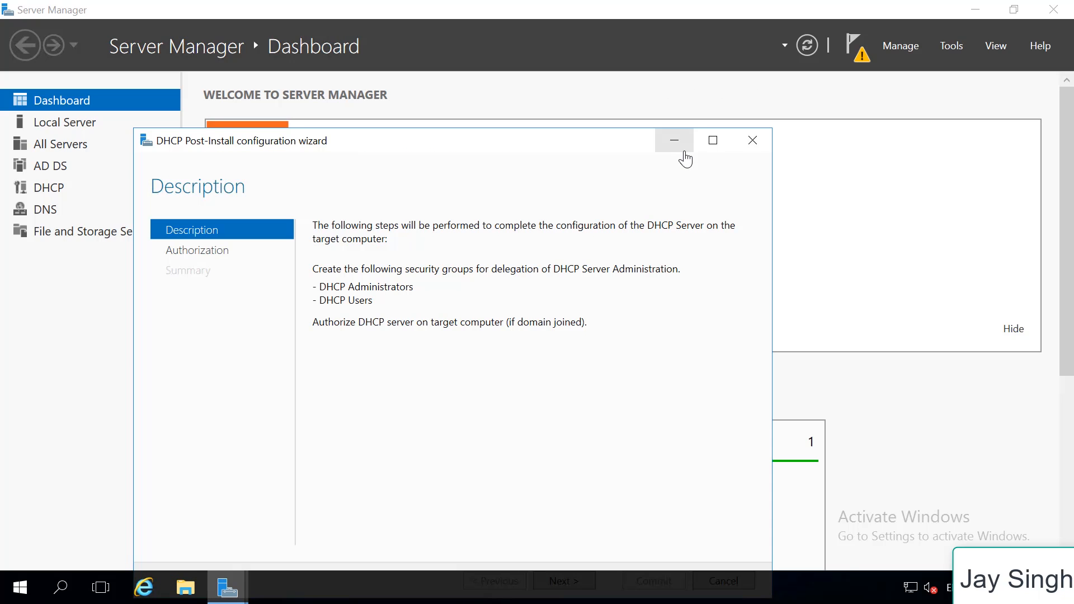
pyautogui.moveTo(489, 143); pyautogui.dragTo(488, 80)
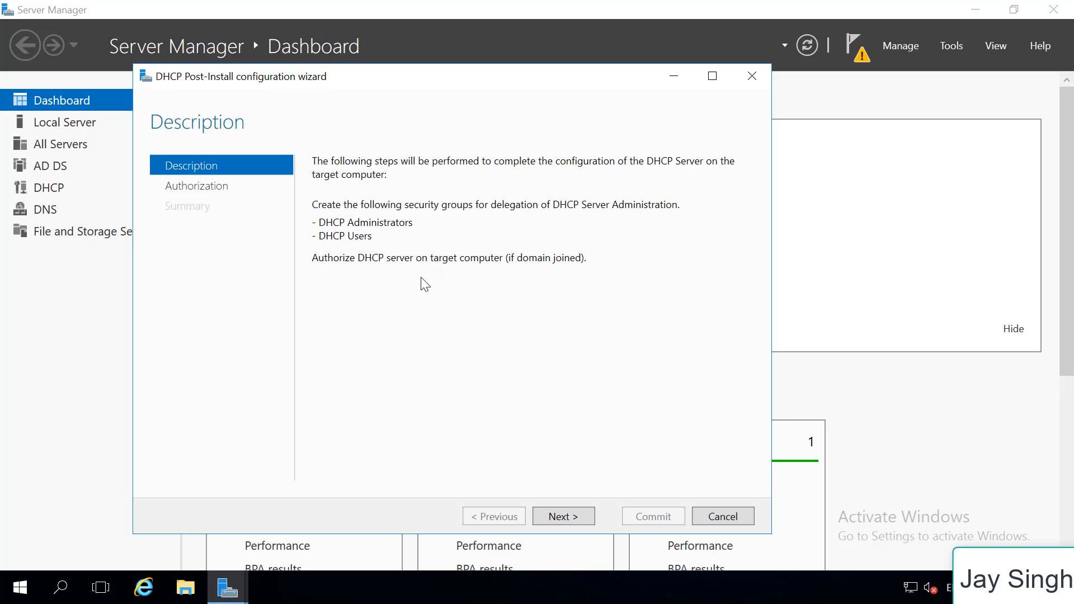
pyautogui.click(580, 516)
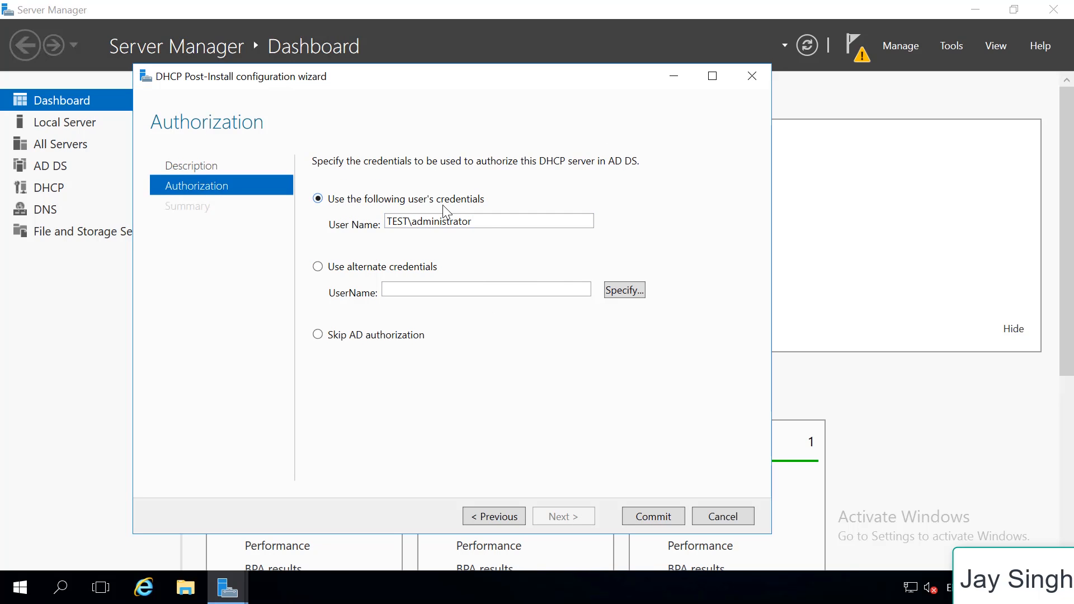
pyautogui.moveTo(492, 225); pyautogui.dragTo(339, 235)
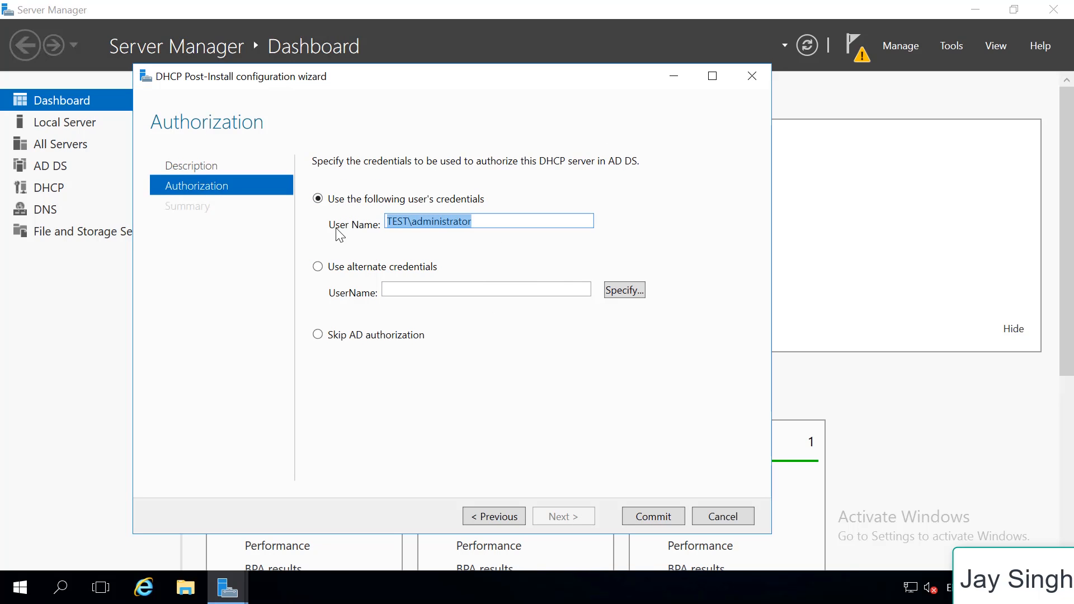
pyautogui.click(663, 519)
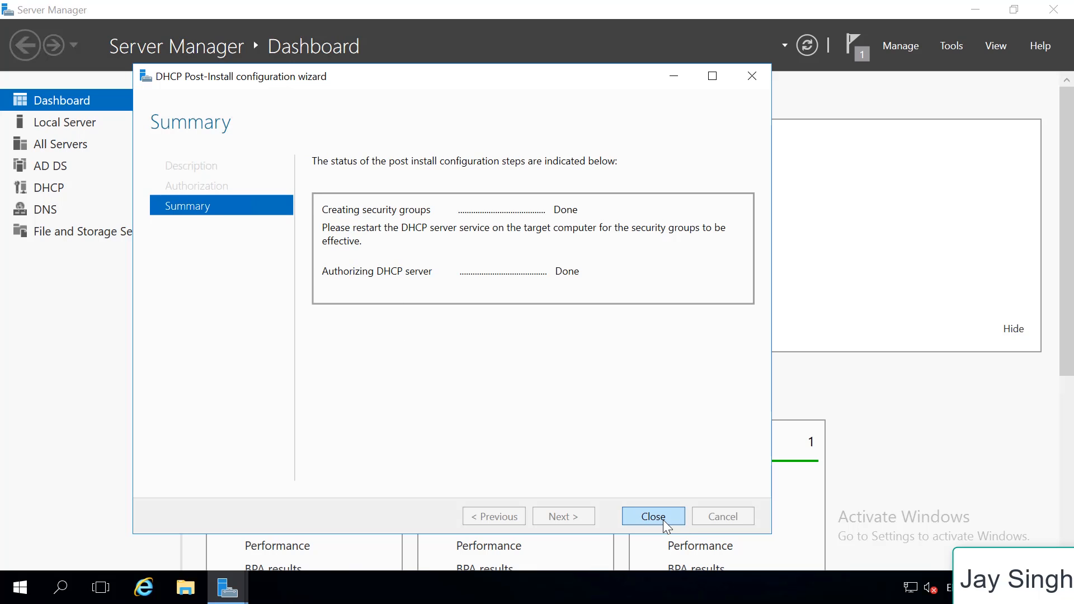
pyautogui.click(679, 515)
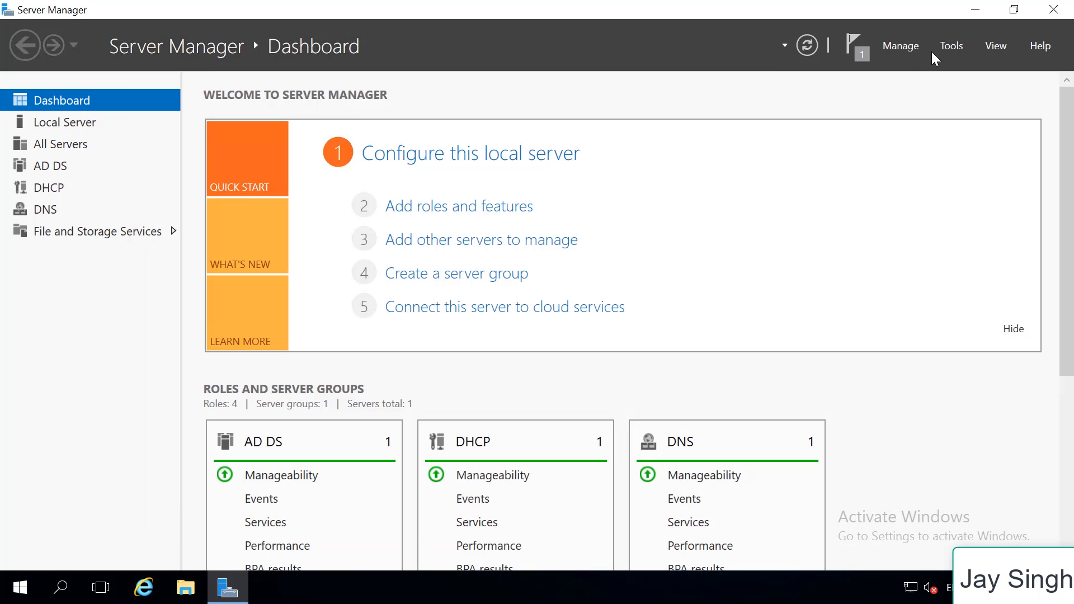
# Open the DHCP management console, widen its window and tree pane, and expand the server's IPv4 node
pyautogui.click(951, 48)
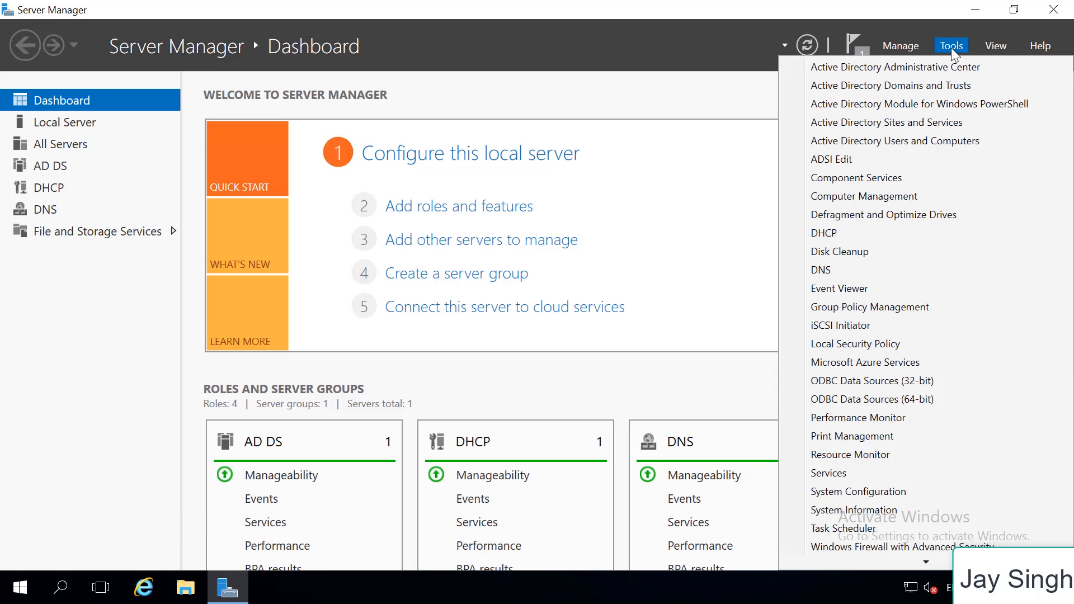
pyautogui.click(843, 235)
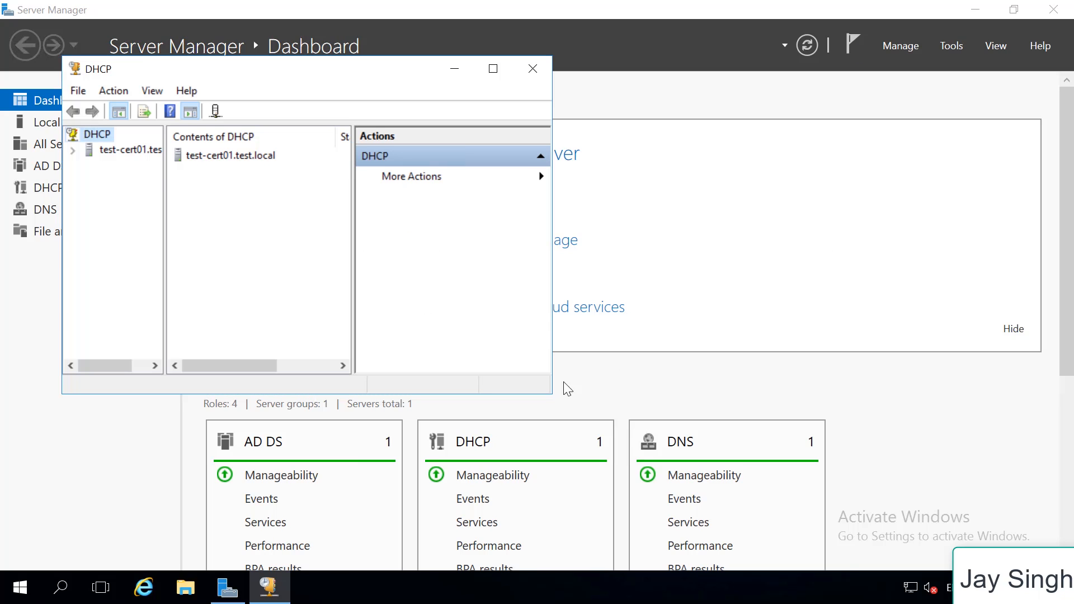
pyautogui.moveTo(551, 392); pyautogui.dragTo(856, 441)
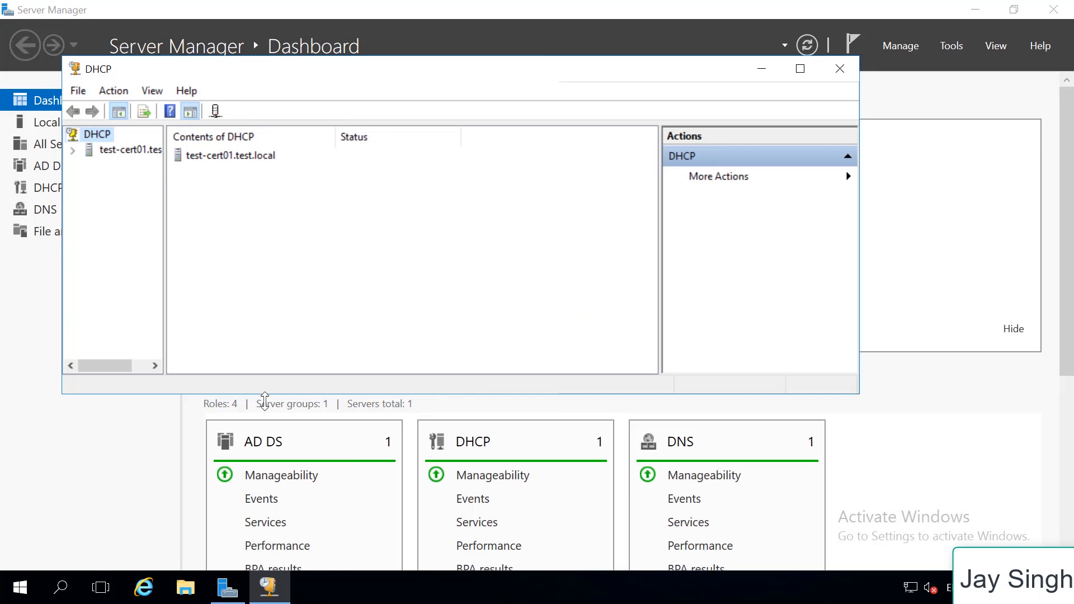
pyautogui.moveTo(163, 283); pyautogui.dragTo(331, 283)
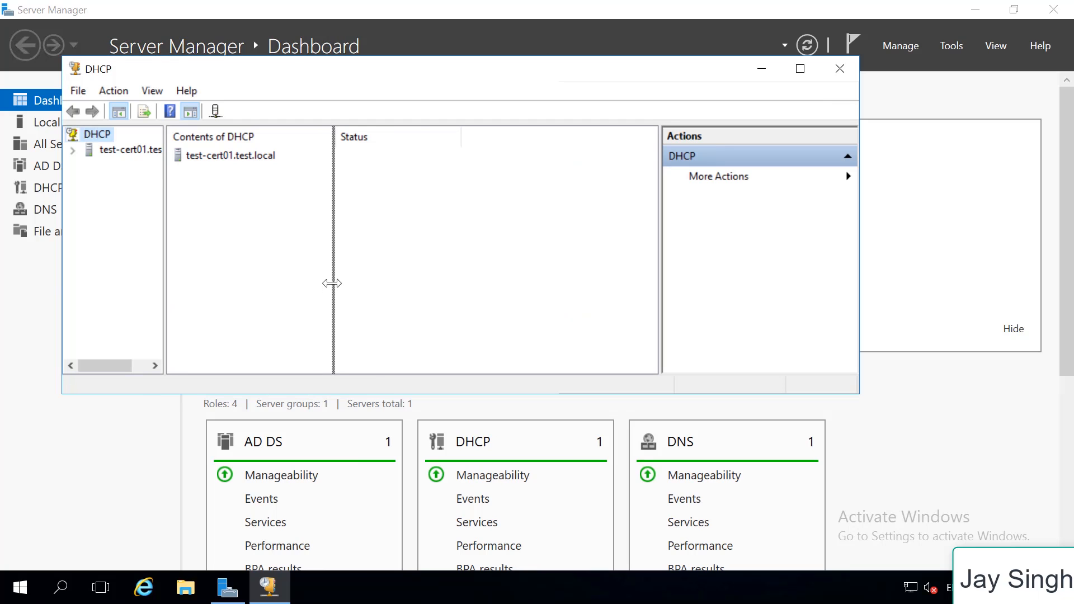
pyautogui.click(73, 152)
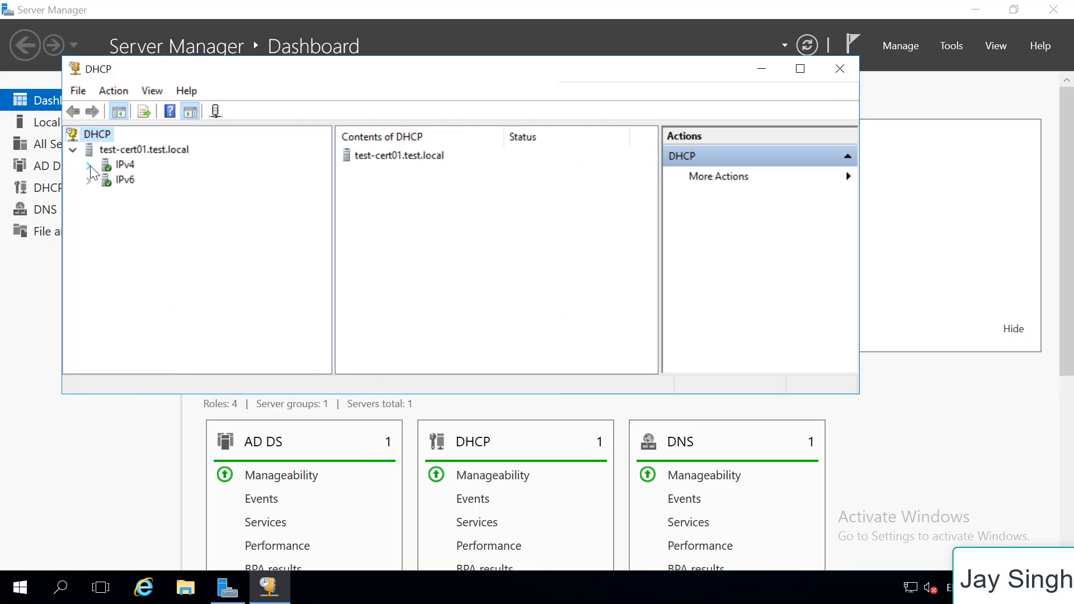
pyautogui.click(89, 166)
# Start a new IPv4 scope and name it Test Clients
pyautogui.rightClick(117, 164)
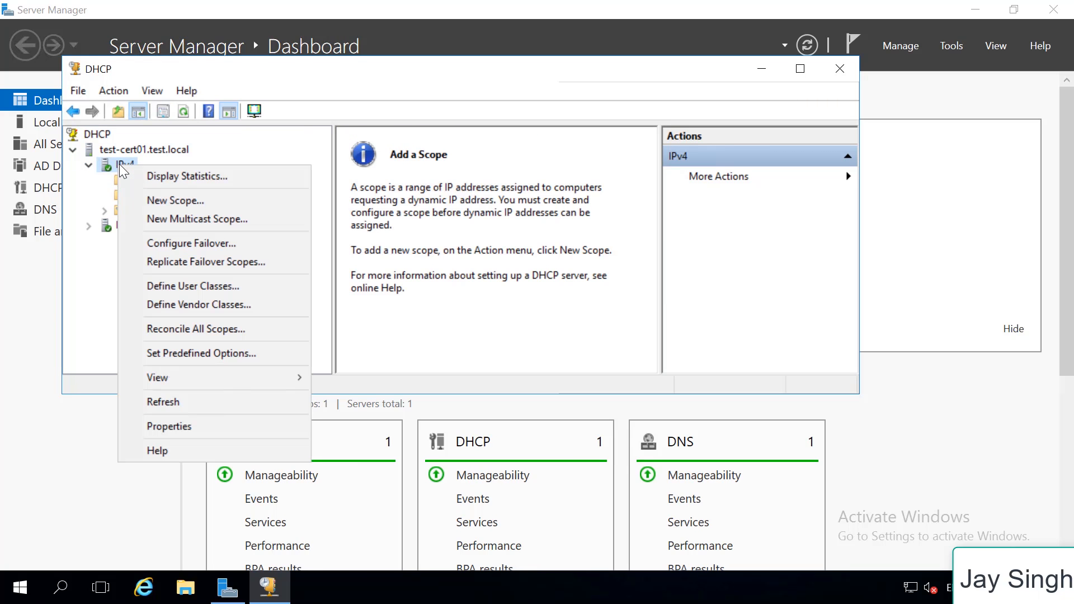
pyautogui.click(205, 200)
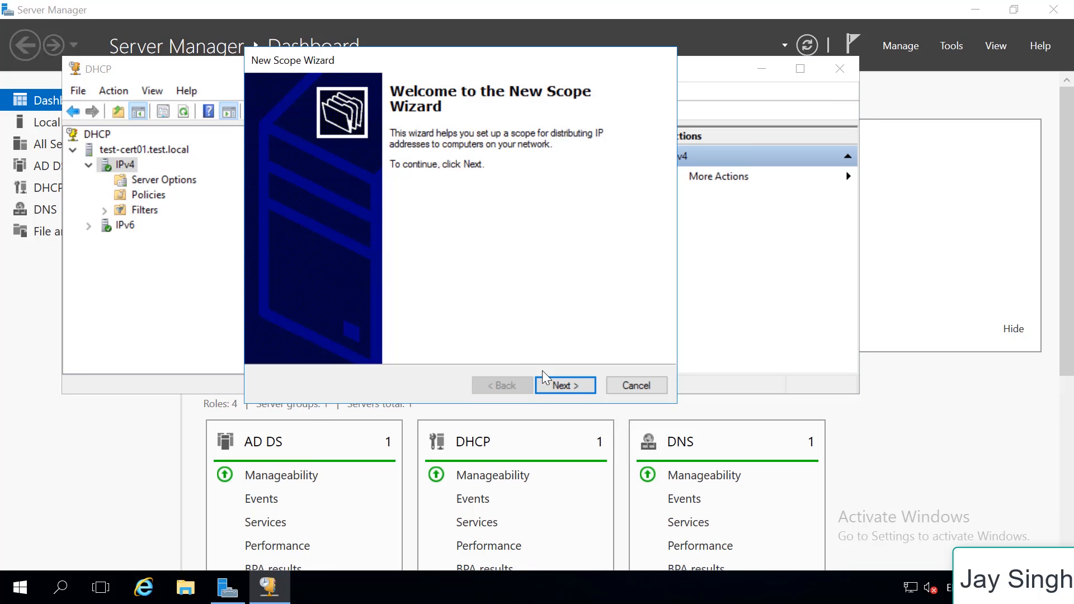
pyautogui.click(548, 385)
pyautogui.write('T')
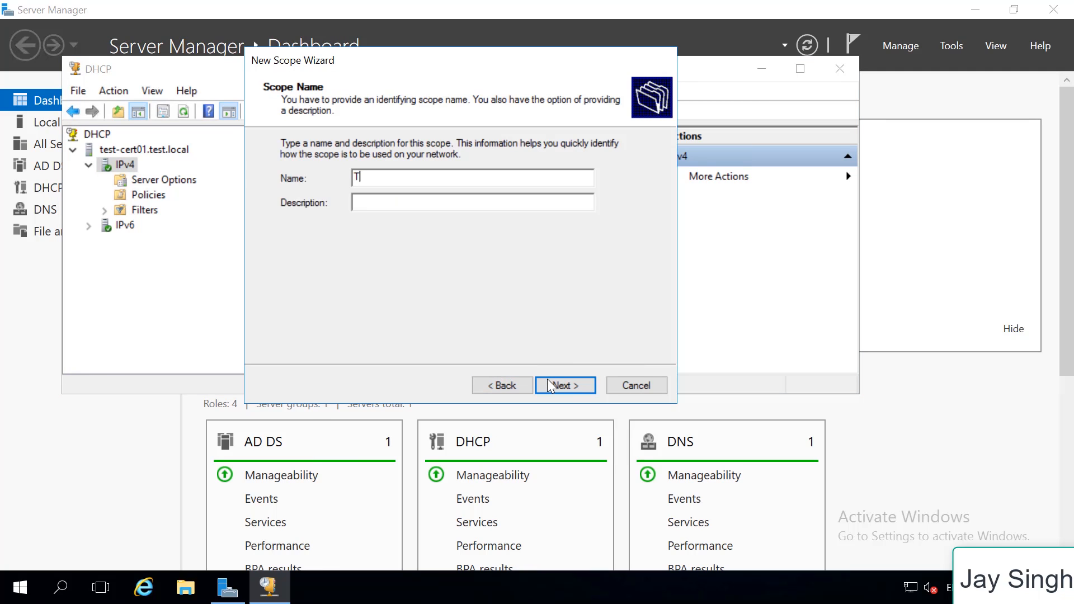
pyautogui.write('est Clients')
pyautogui.click(571, 384)
# Set the scope's address range from 192.168.10.50 to 192.168.10.100, keeping the default subnet mask
pyautogui.write('192 . 168 . ')
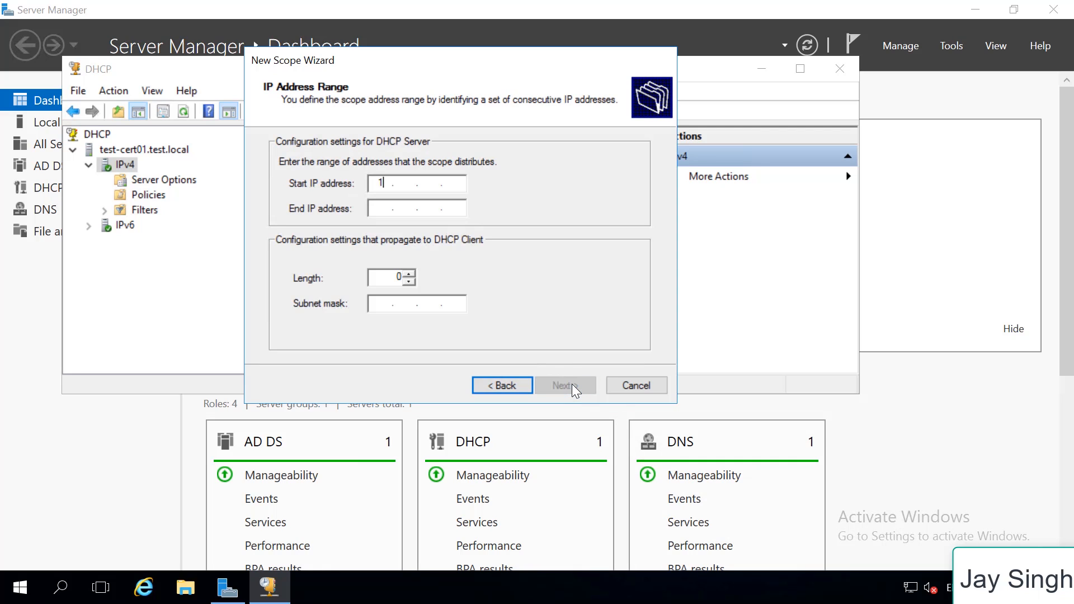
pyautogui.write('10 . 50')
pyautogui.click(377, 210)
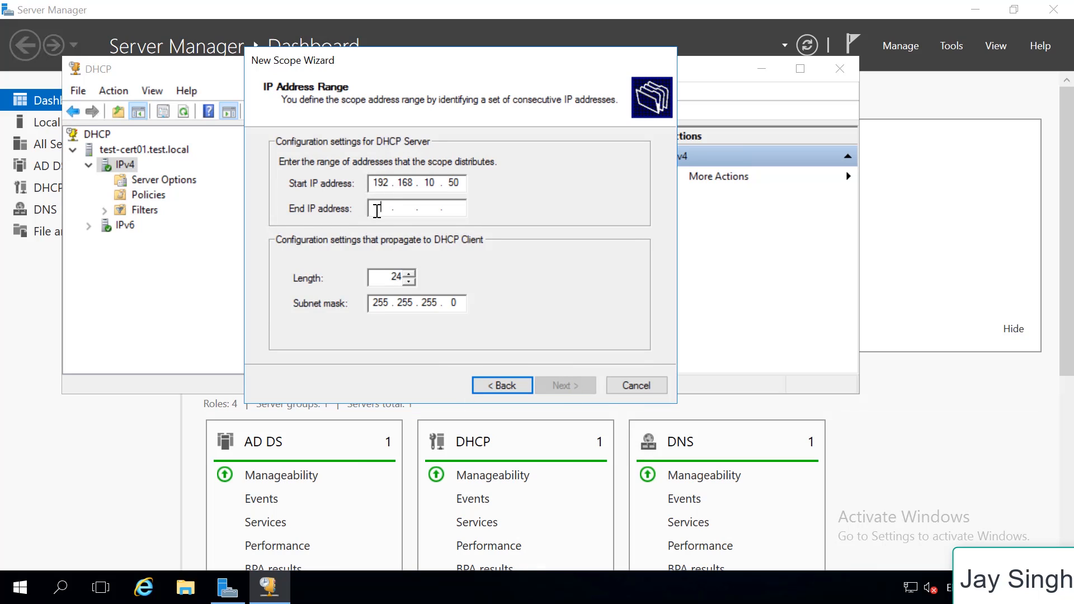
pyautogui.write('192 . 168 . 10 ')
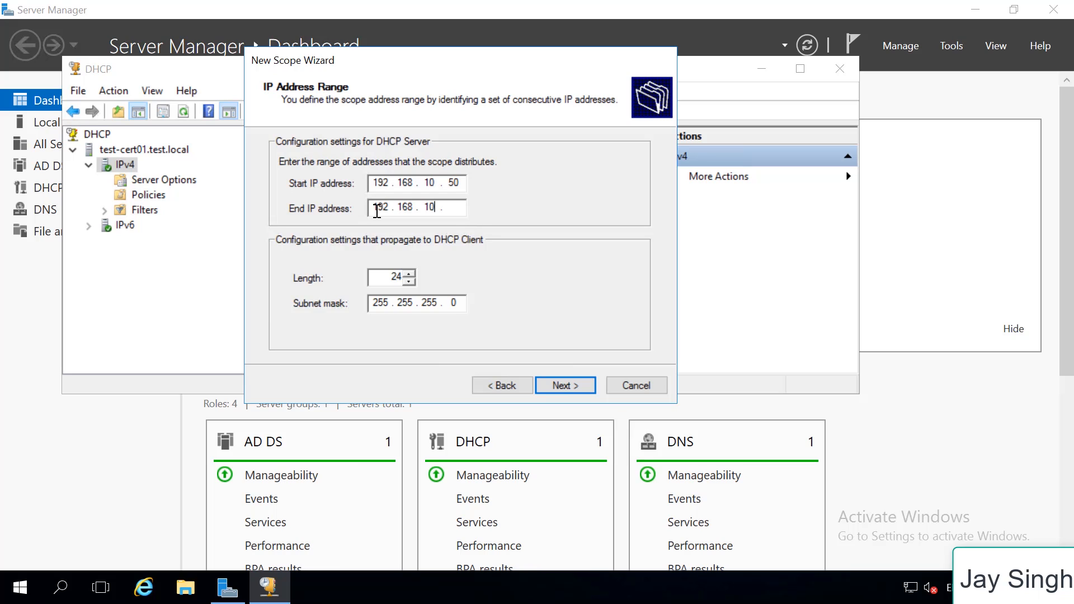
pyautogui.write('. 100')
pyautogui.click(579, 385)
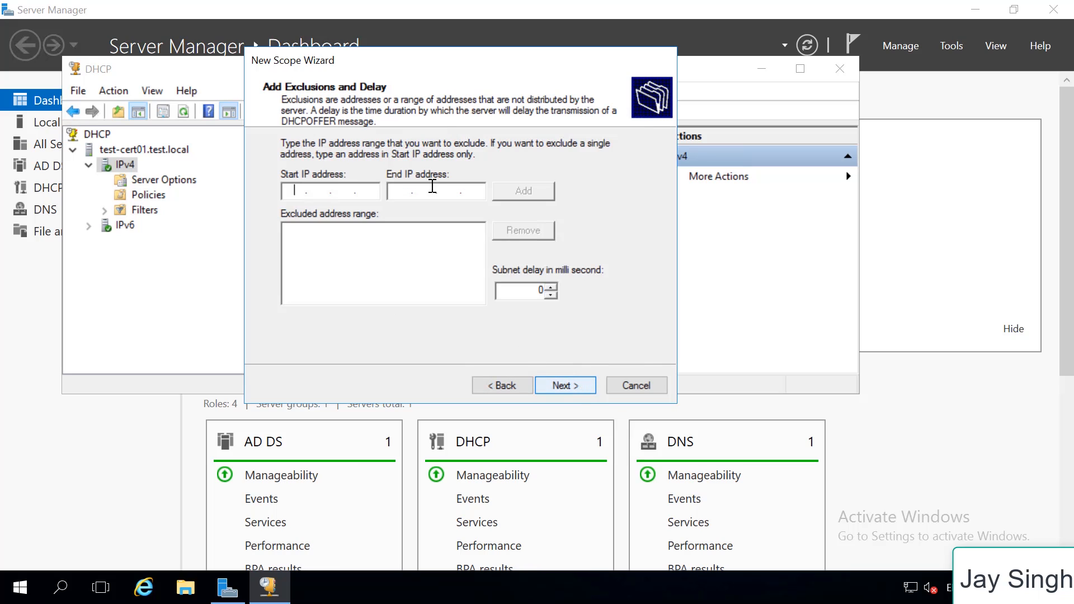
# Leave the exclusions empty, keep the default lease duration, and choose to configure the scope's DHCP options now
pyautogui.click(576, 381)
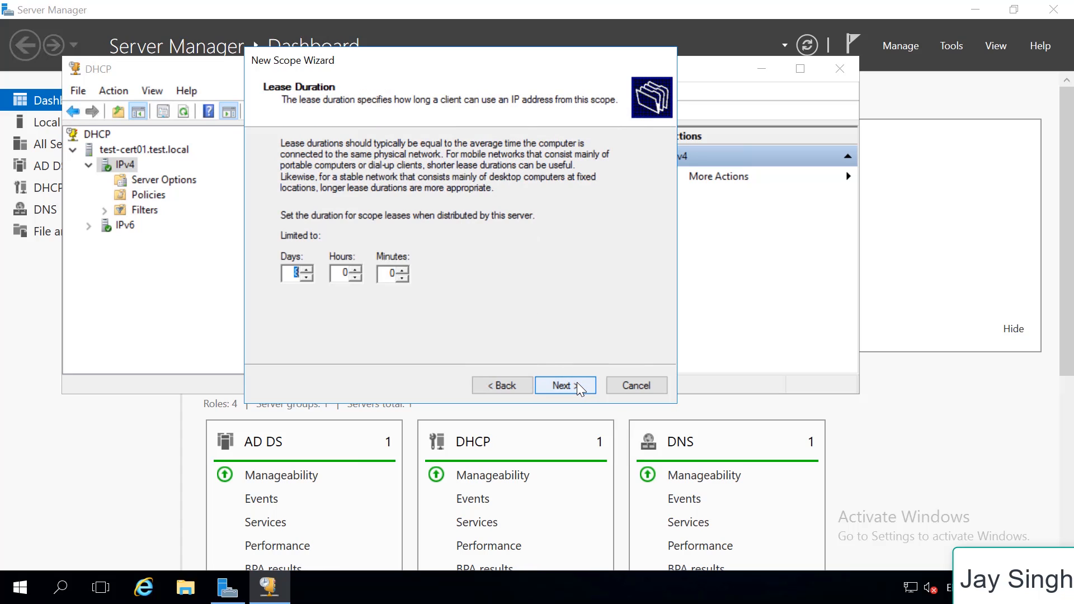
pyautogui.click(576, 382)
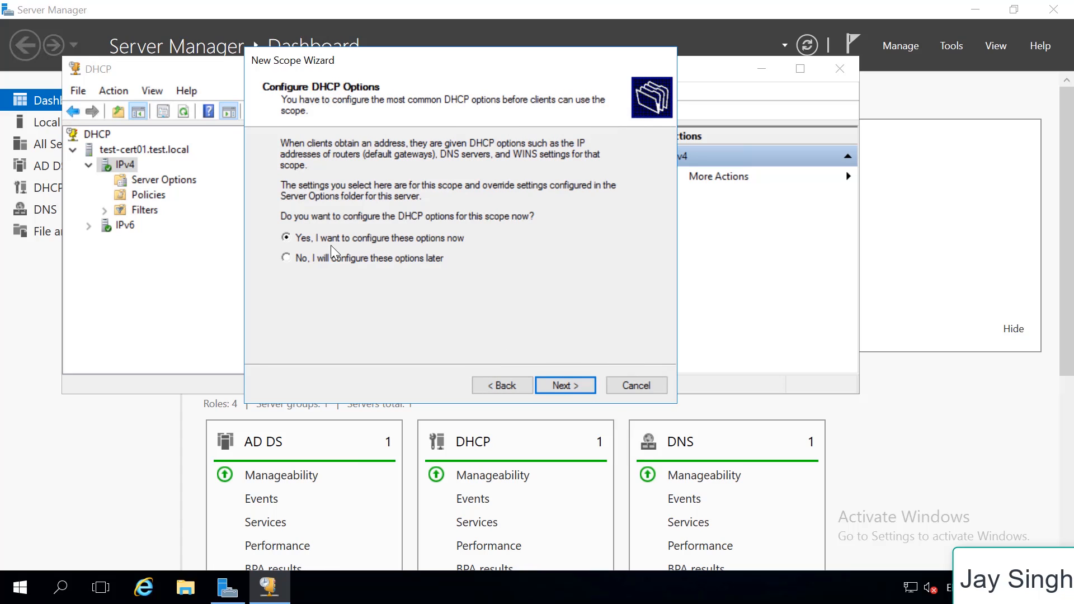
pyautogui.click(576, 385)
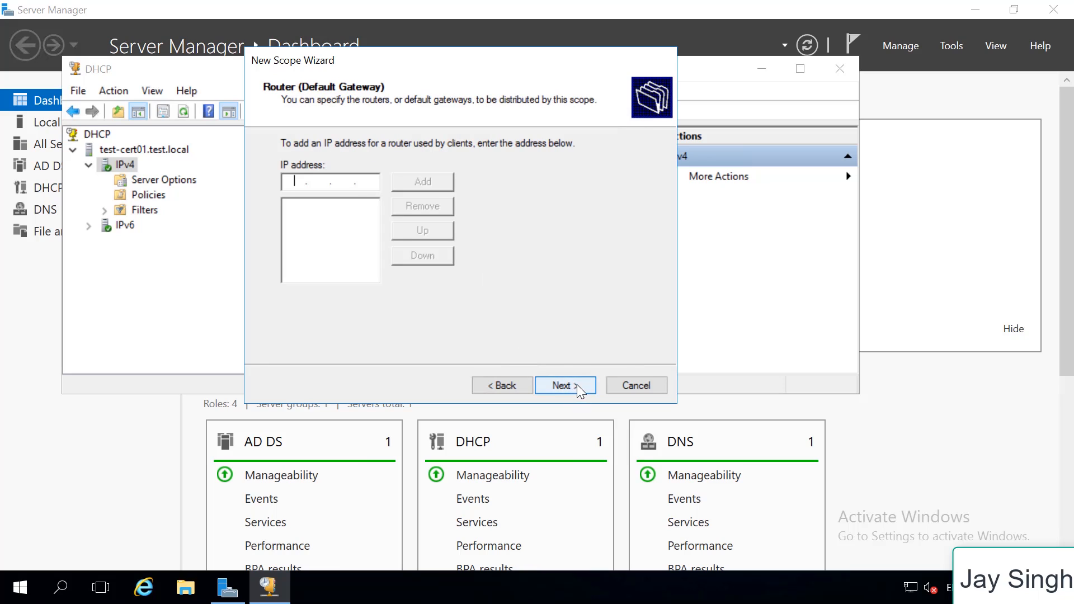
# Add 192.168.10.10 as the scope's router (default gateway) and continue to the DNS settings
pyautogui.write('192 . 168 . 10 ')
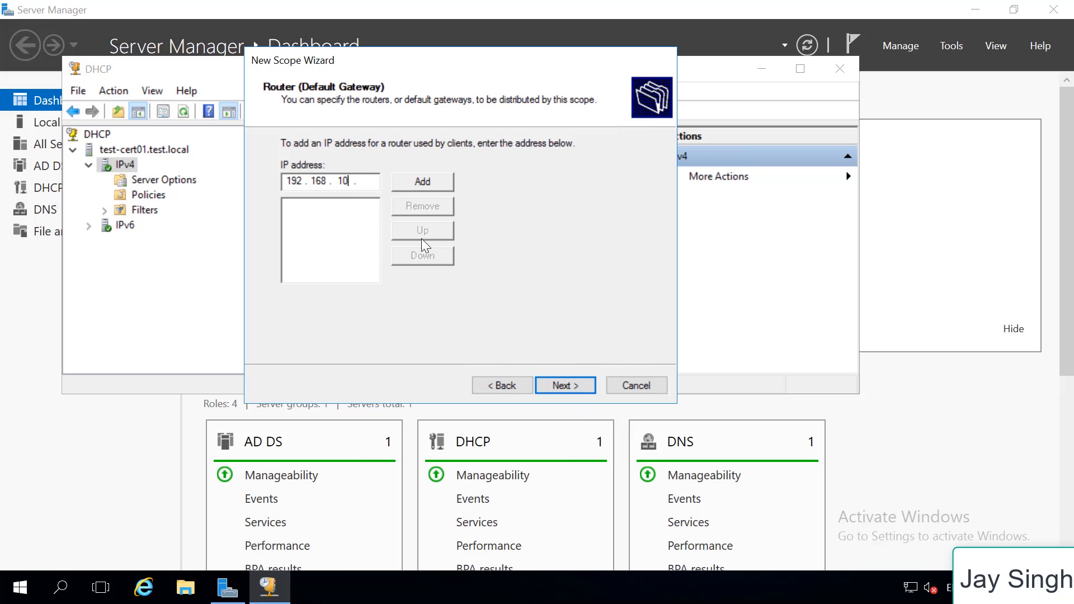
pyautogui.write('. 10')
pyautogui.press('Tab')
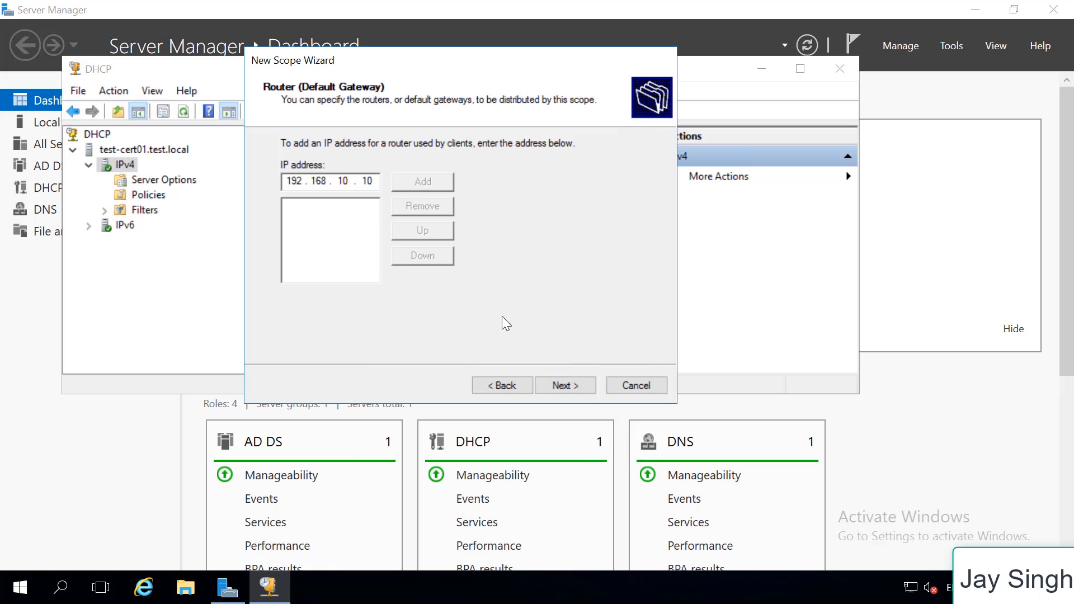
pyautogui.press('Return')
pyautogui.click(566, 386)
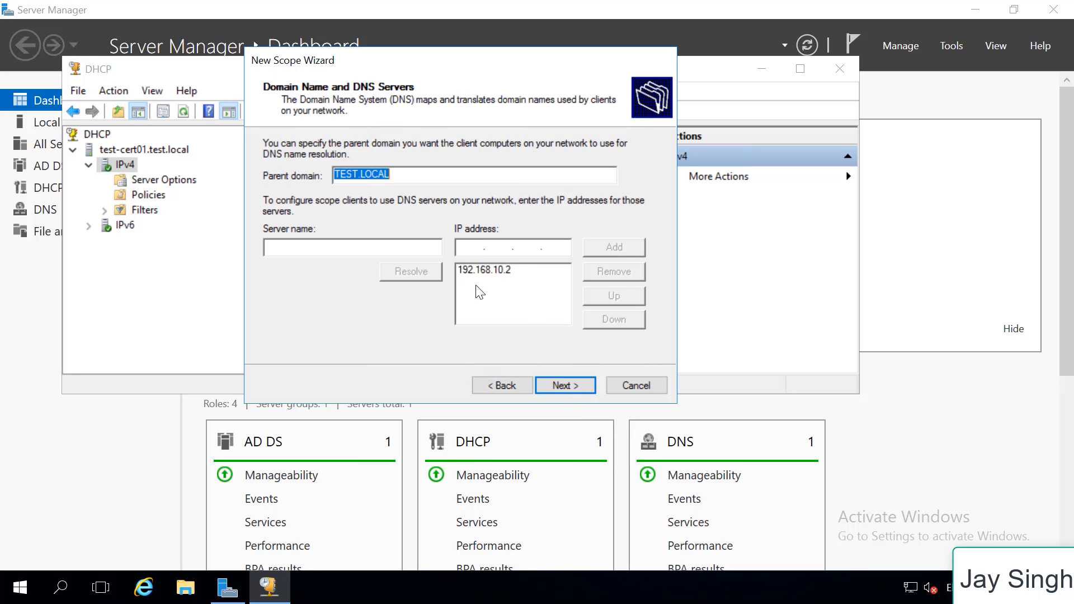
# Add 192.168.10.10 as an additional DNS server for the scope, keeping TEST.LOCAL as the parent domain
pyautogui.click(511, 270)
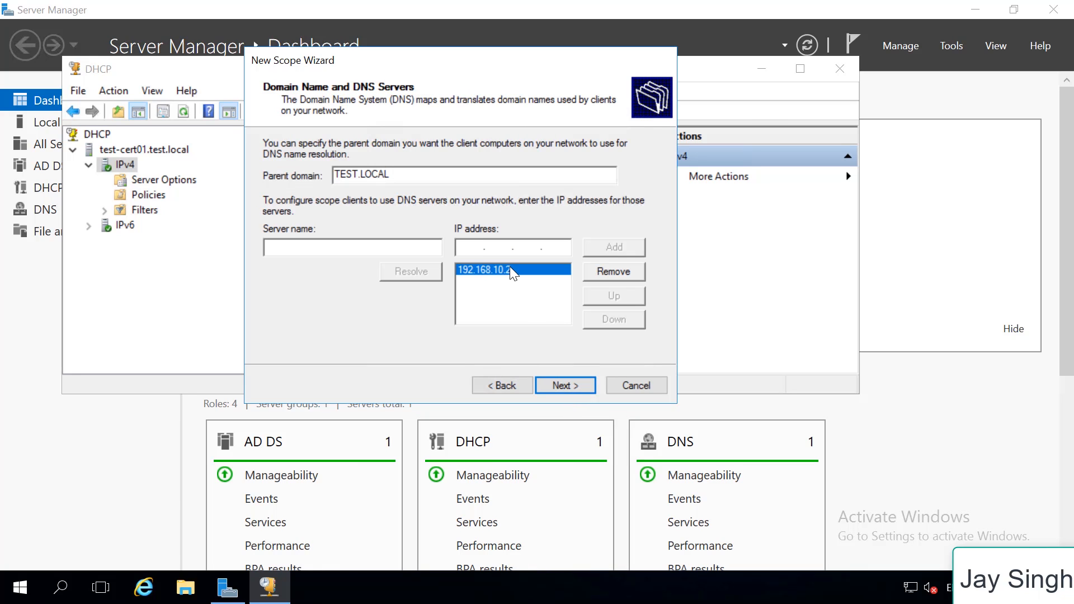
pyautogui.click(478, 248)
pyautogui.write('192 . 168 . 10 . 10')
pyautogui.click(593, 243)
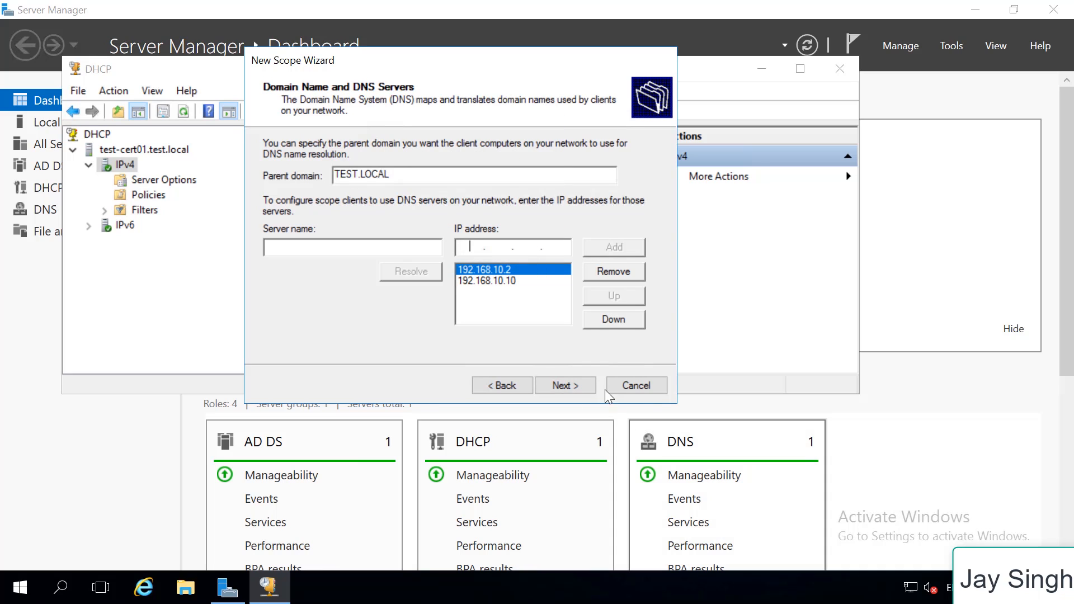
pyautogui.click(557, 385)
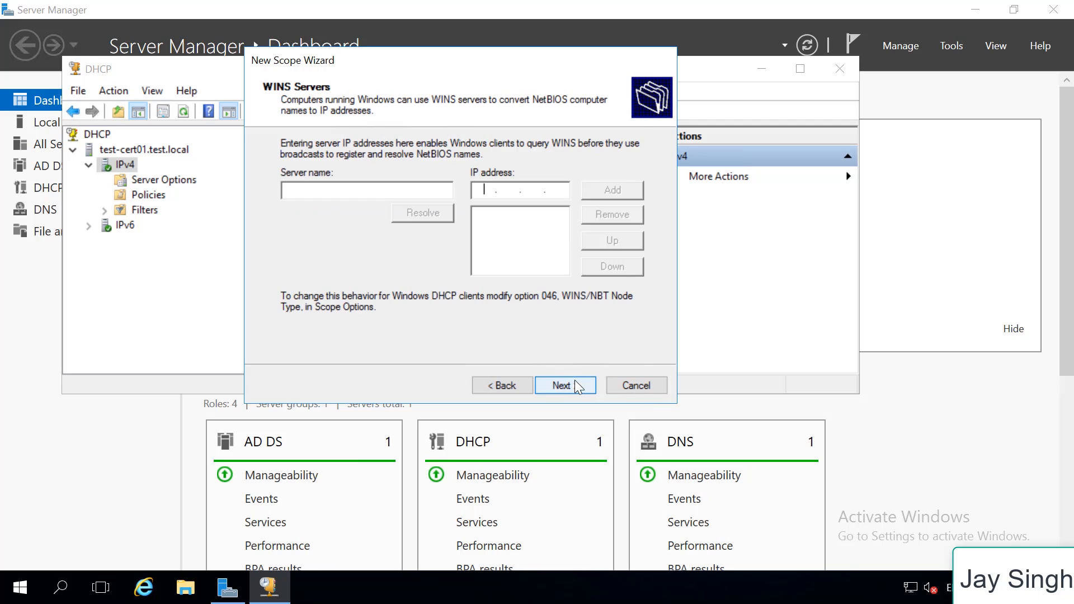
# Skip the WINS servers, activate the scope now, and finish the New Scope Wizard
pyautogui.click(576, 385)
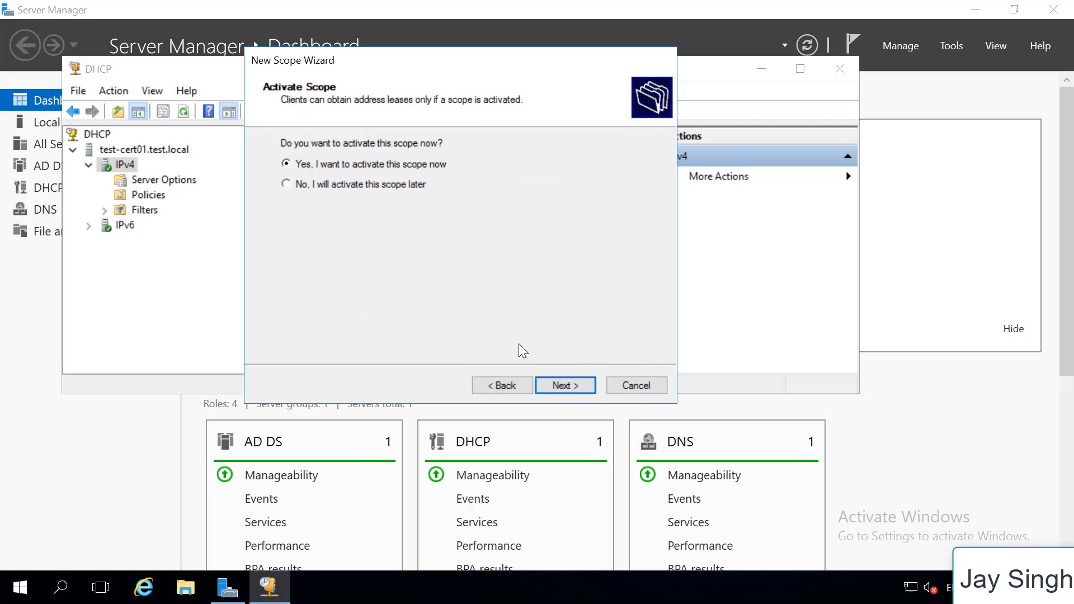
pyautogui.click(565, 379)
pyautogui.click(574, 385)
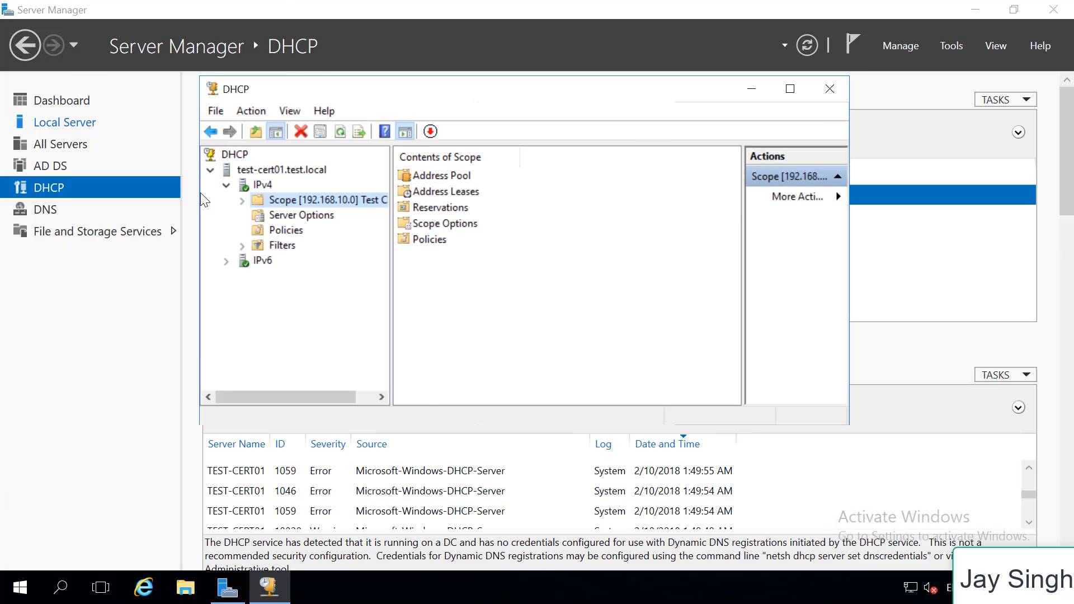
# Examine the server options, expand the new scope and view its address leases
pyautogui.click(305, 219)
pyautogui.click(243, 200)
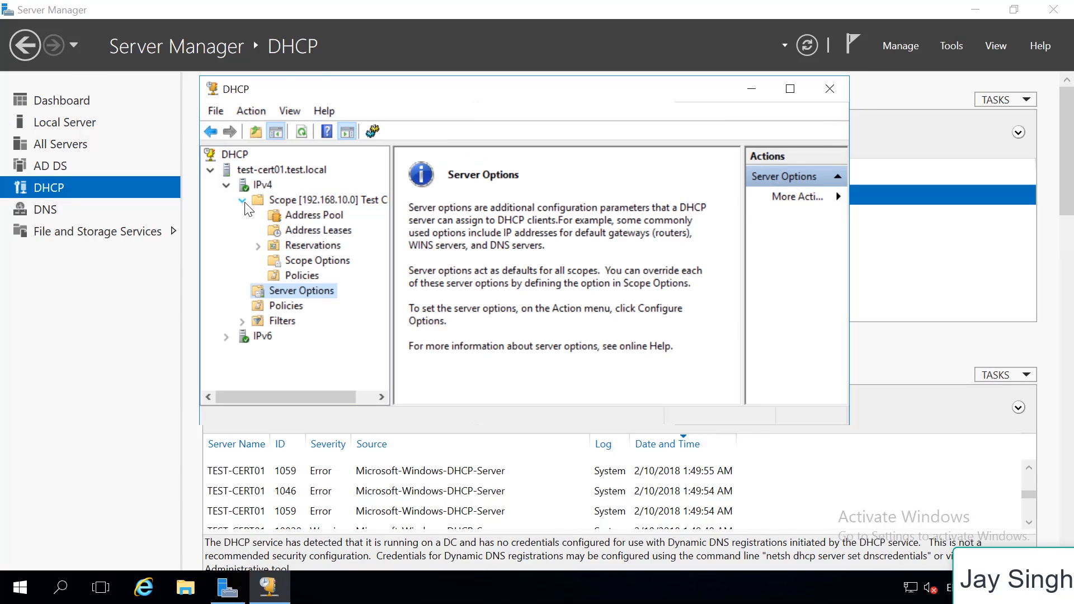
pyautogui.click(319, 232)
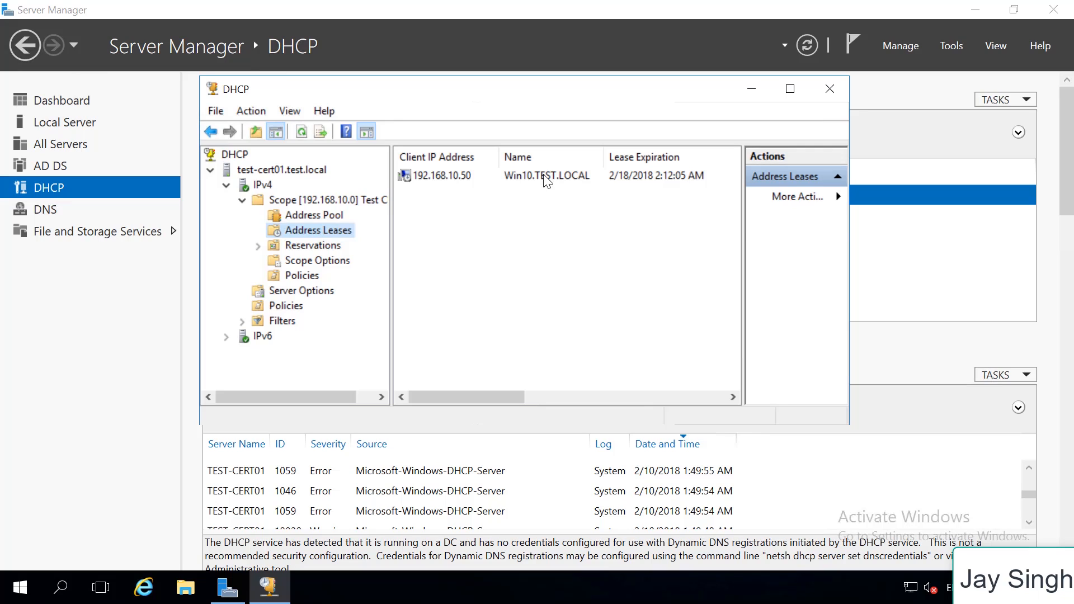
# Examine the client entry in the scope's address leases, then minimize the DHCP console
pyautogui.click(513, 176)
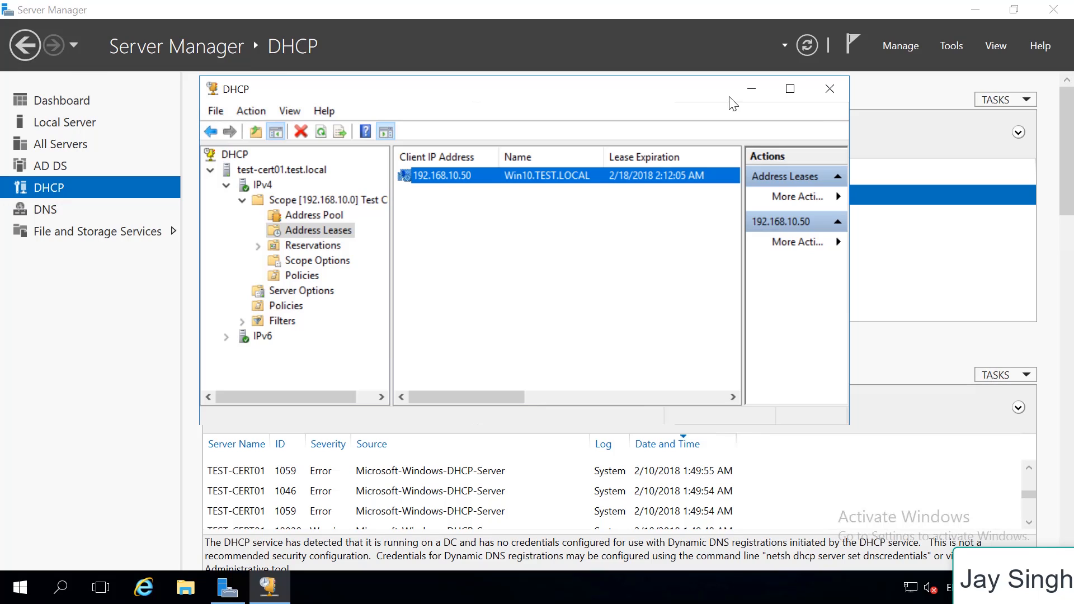
pyautogui.click(752, 89)
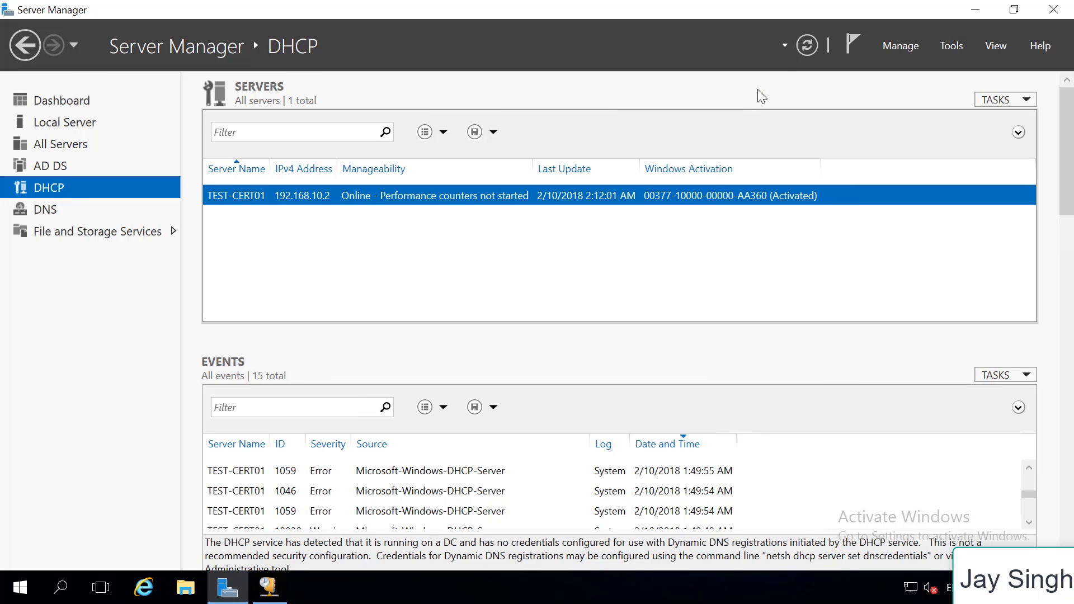
pyautogui.click(269, 586)
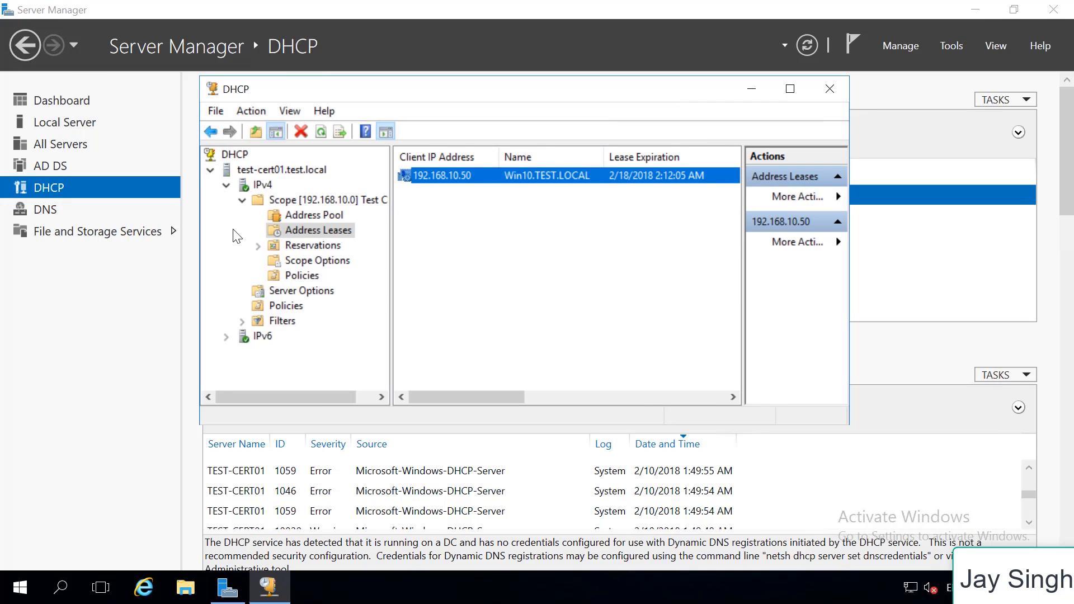
pyautogui.click(767, 86)
# Open Active Directory Users and Computers, reposition its window and expand the TEST.LOCAL domain
pyautogui.click(947, 49)
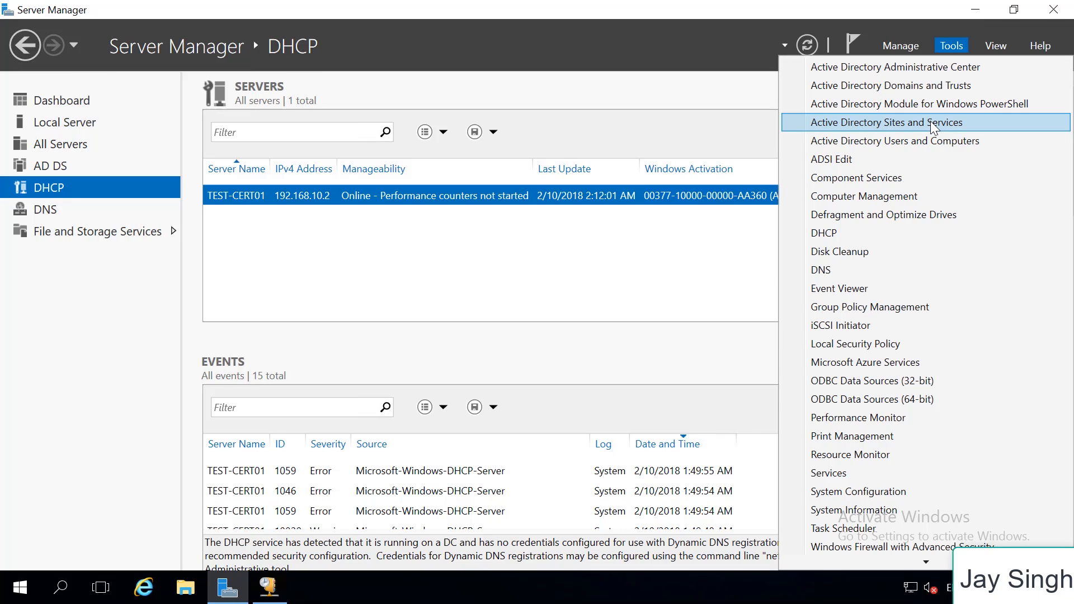
pyautogui.click(931, 140)
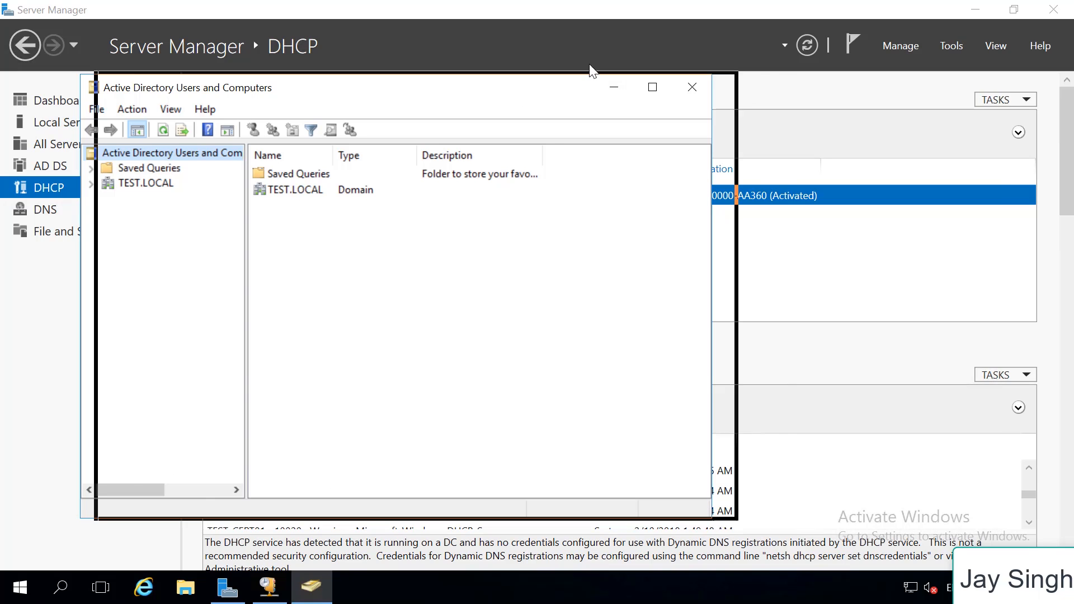
pyautogui.moveTo(525, 93); pyautogui.dragTo(597, 67)
pyautogui.moveTo(801, 494); pyautogui.dragTo(851, 492)
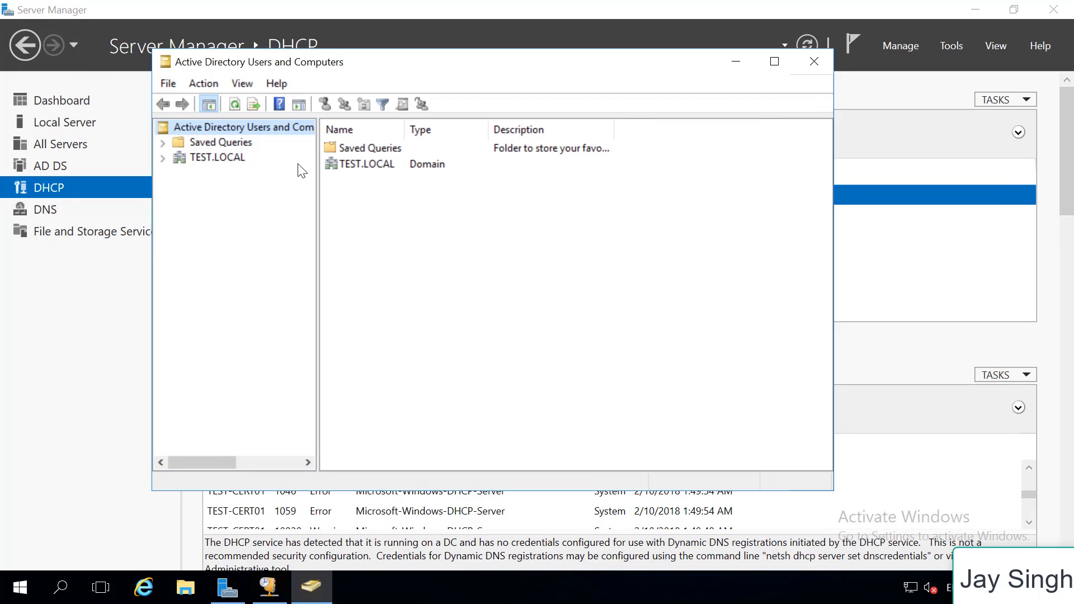
pyautogui.click(162, 157)
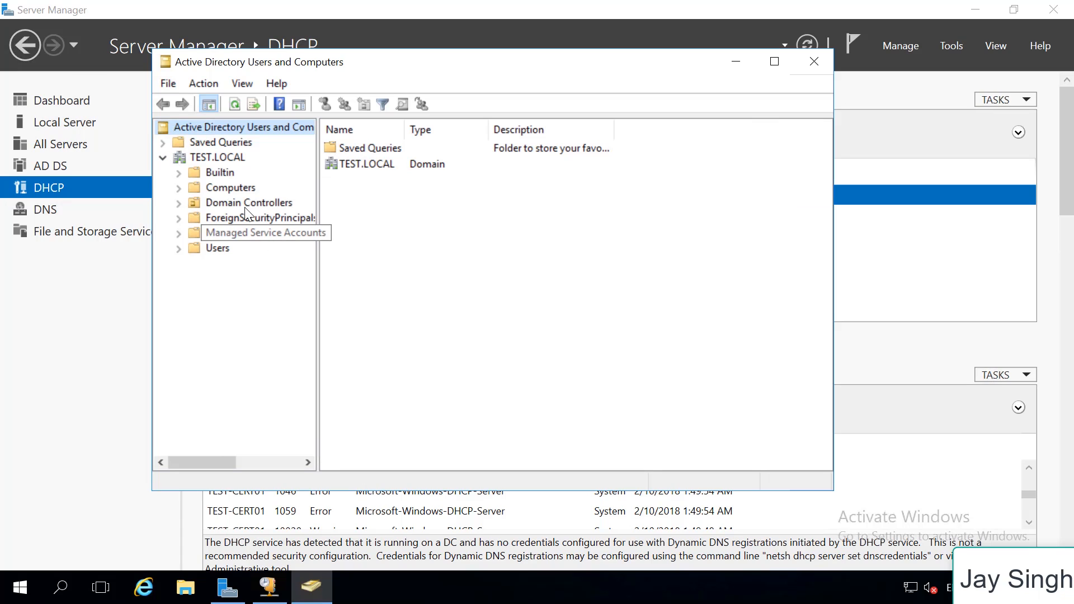
# Create an organizational unit named Test Computers directly under TEST.LOCAL, protected from accidental deletion
pyautogui.click(223, 157)
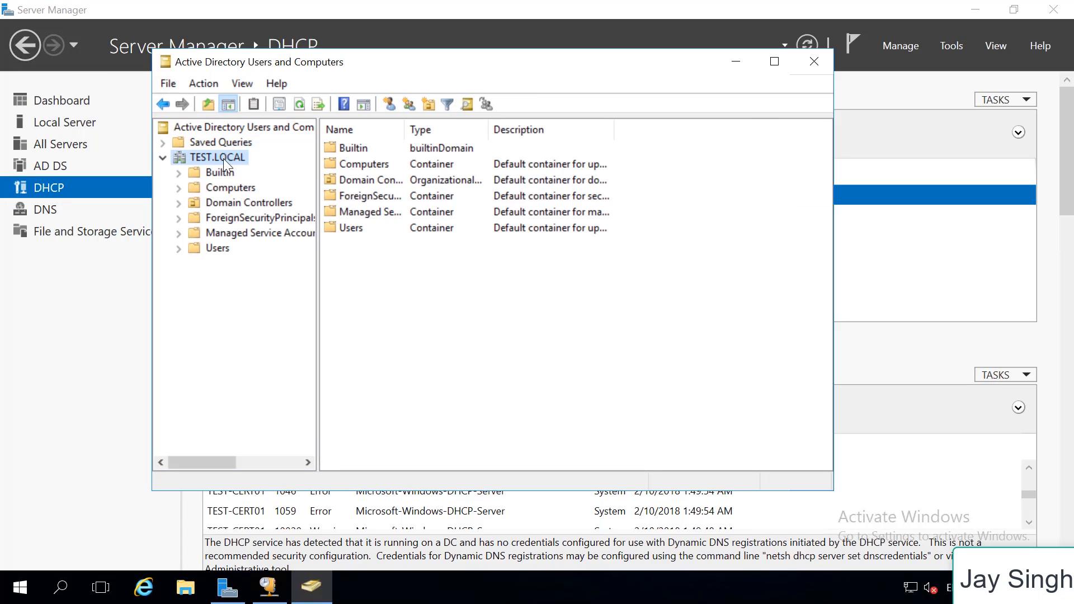
pyautogui.rightClick(218, 160)
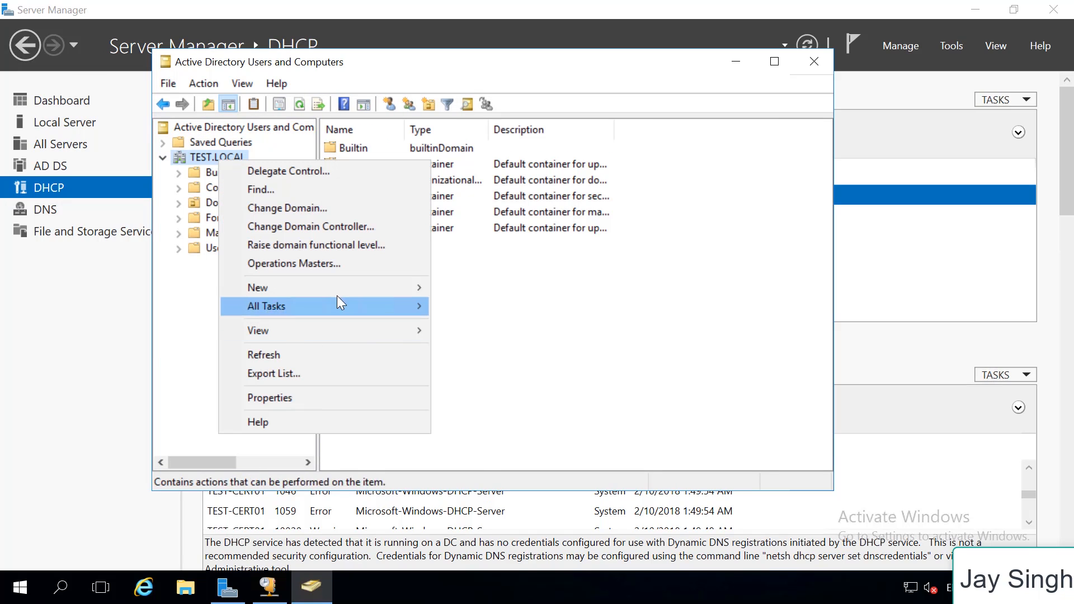
pyautogui.moveTo(337, 296)
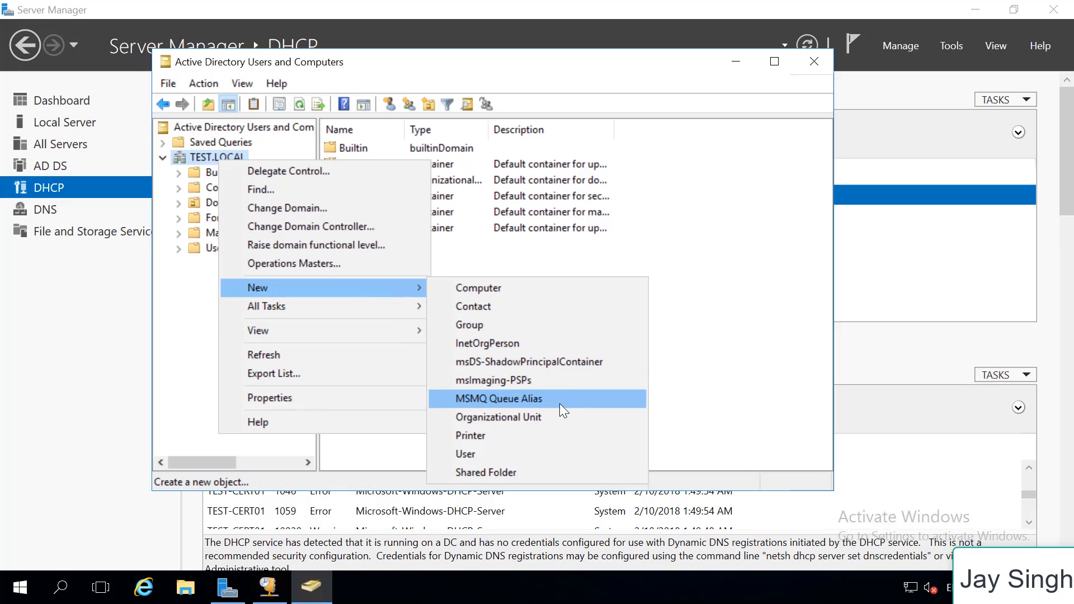
pyautogui.click(554, 416)
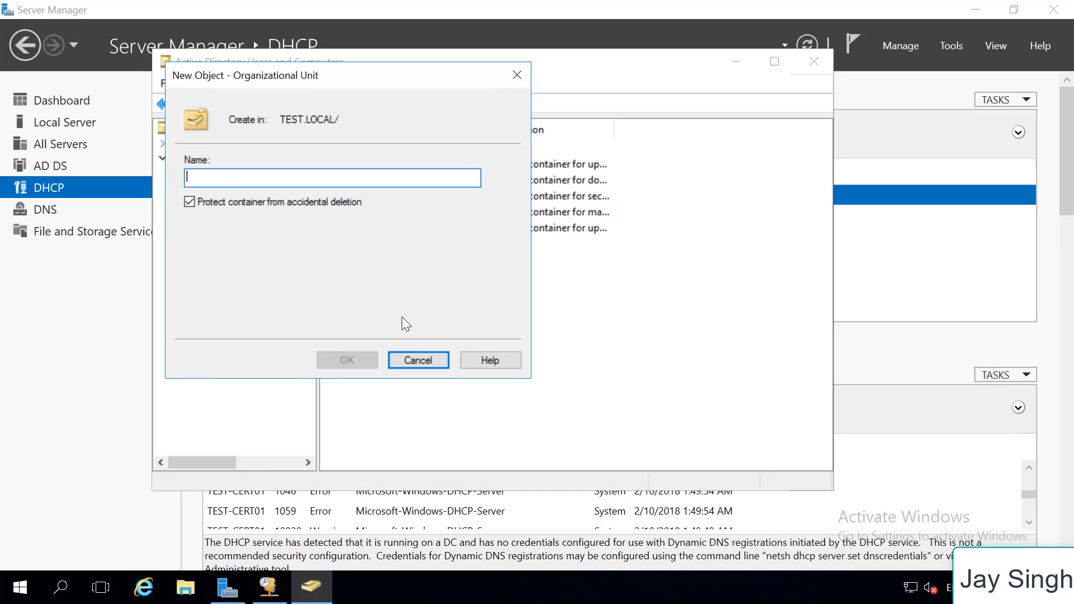
pyautogui.write('TE')
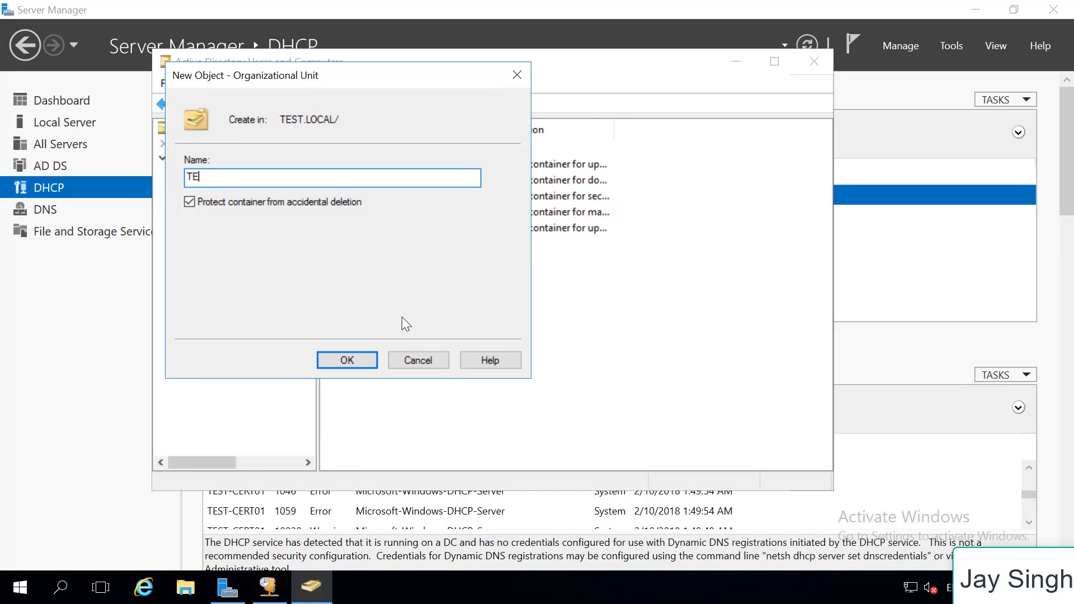
pyautogui.write('ST-compu')
pyautogui.press('BackSpace')
pyautogui.press('BackSpace')
pyautogui.press('BackSpace')
pyautogui.press('BackSpace')
pyautogui.press('BackSpace')
pyautogui.press('BackSpace')
pyautogui.press('BackSpace')
pyautogui.press('BackSpace')
pyautogui.press('BackSpace')
pyautogui.write('est computers')
pyautogui.click(212, 184)
pyautogui.press('BackSpace')
pyautogui.write('C')
pyautogui.click(364, 365)
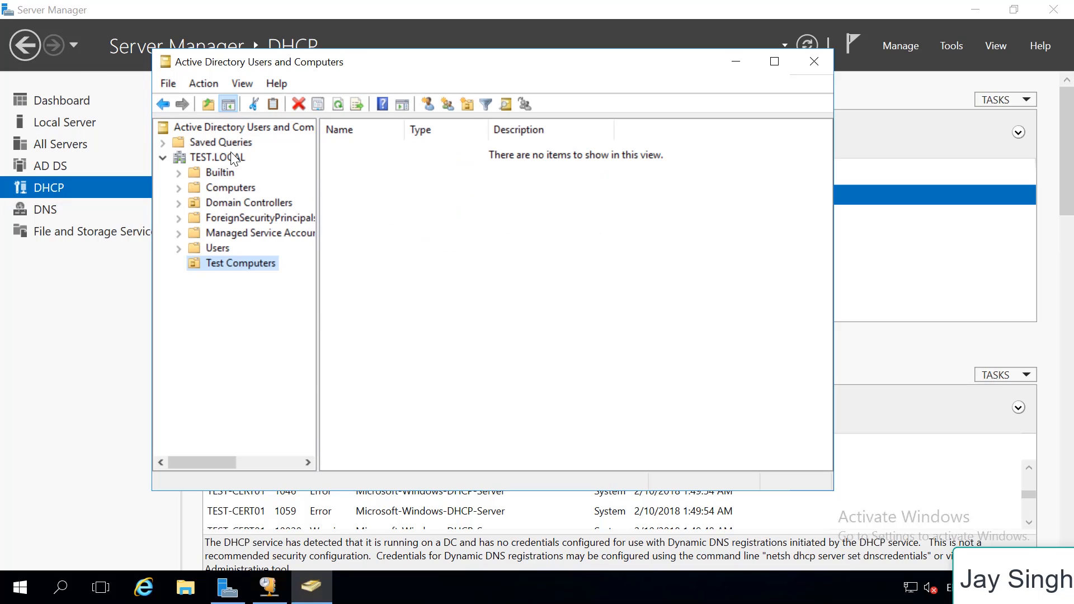
# Create an organizational unit named Test Users directly under TEST.LOCAL, protected from accidental deletion
pyautogui.rightClick(242, 158)
pyautogui.moveTo(325, 277)
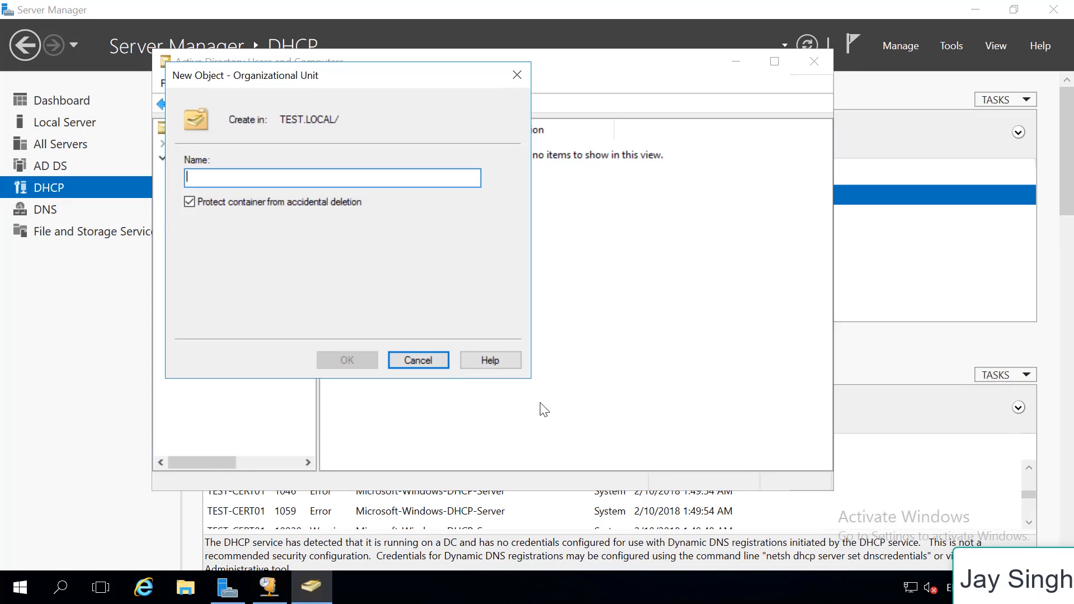
pyautogui.write('Test Users')
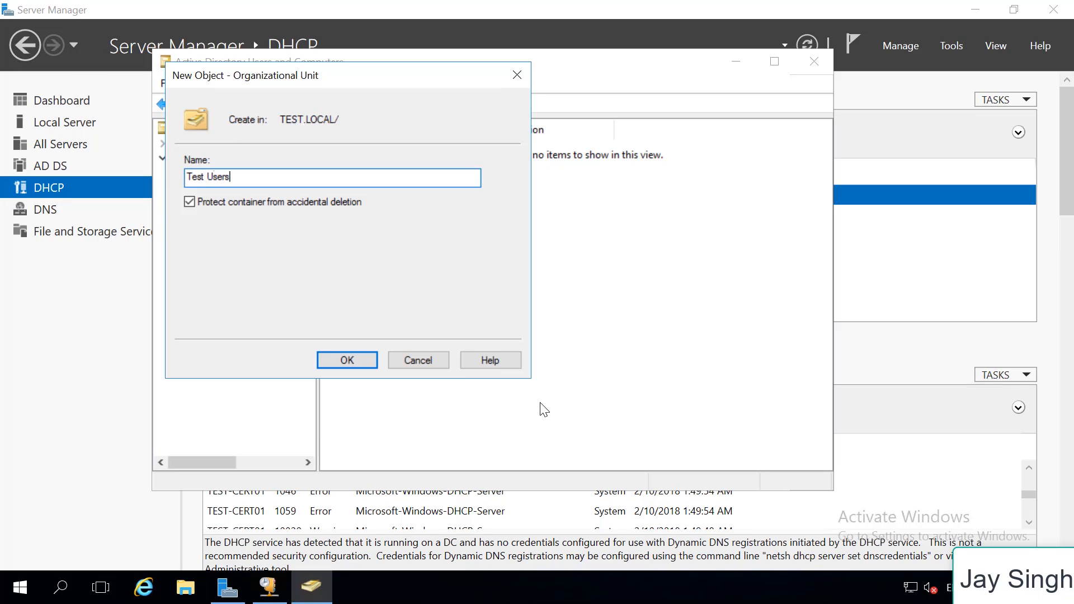
pyautogui.click(365, 366)
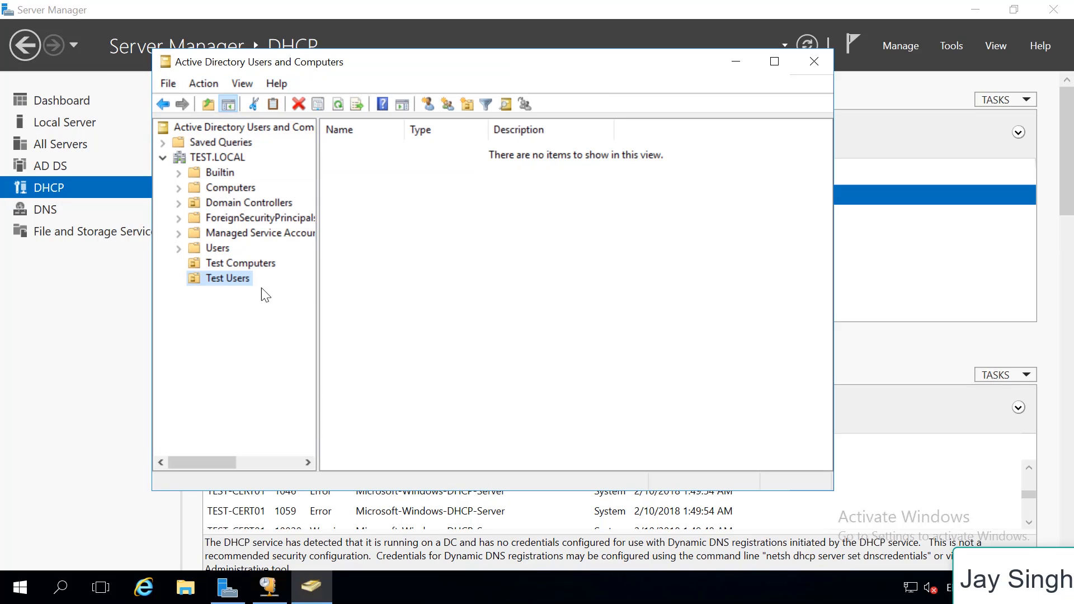
# Create an organizational unit named Test Groups directly under TEST.LOCAL, protected from accidental deletion
pyautogui.rightClick(214, 158)
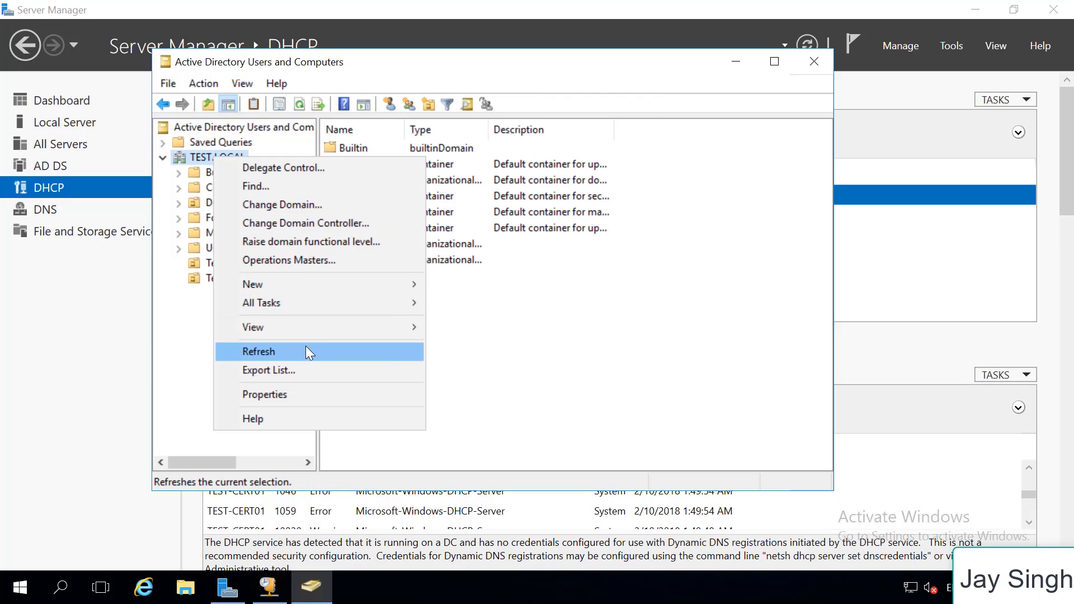
pyautogui.moveTo(350, 305)
pyautogui.moveTo(362, 287)
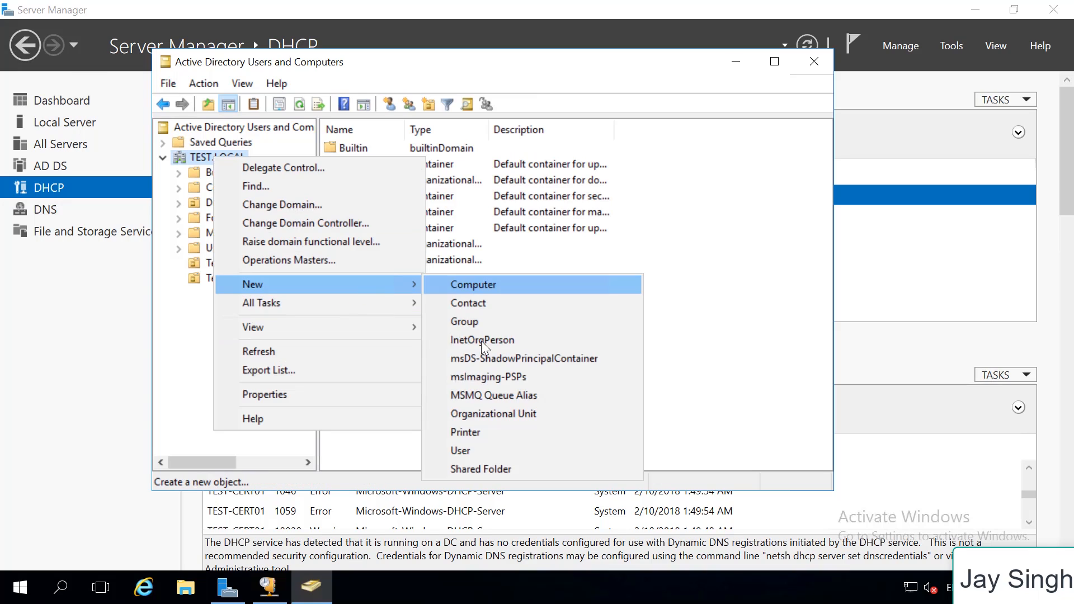
pyautogui.click(517, 417)
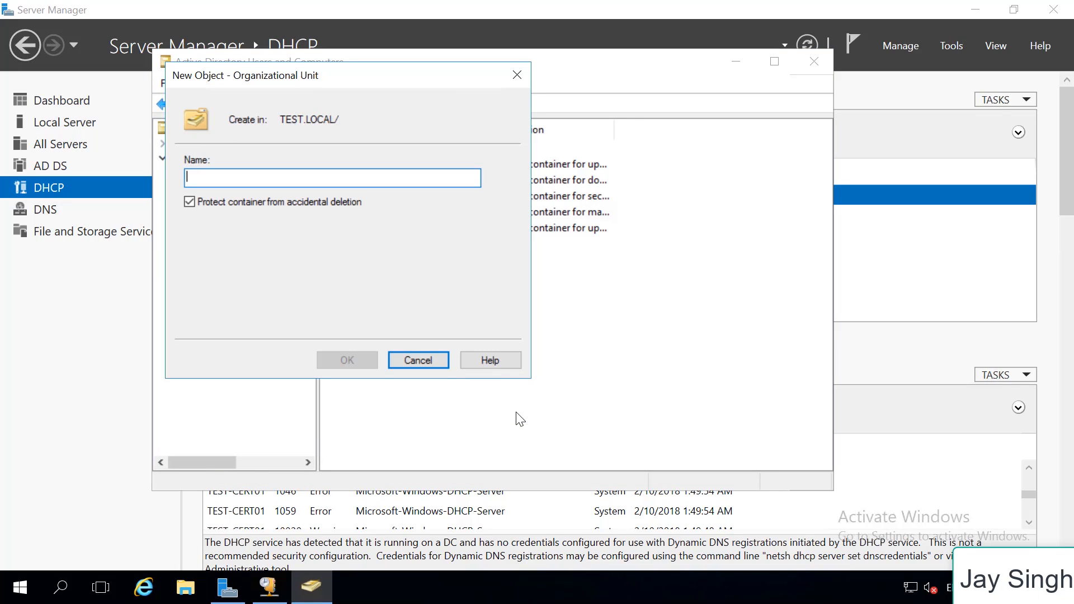
pyautogui.write('Test G')
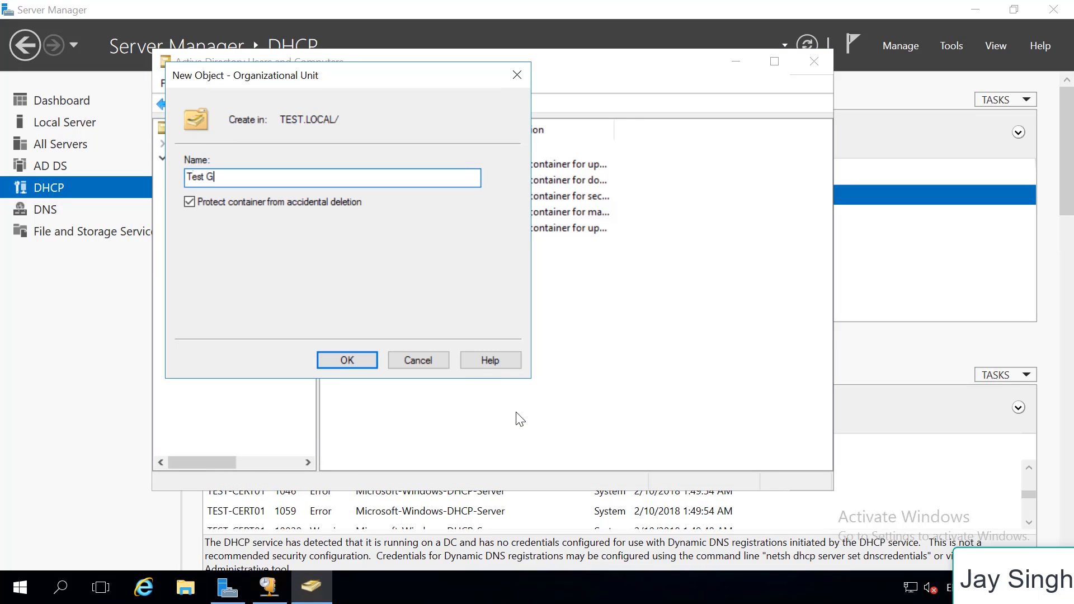
pyautogui.write('roups')
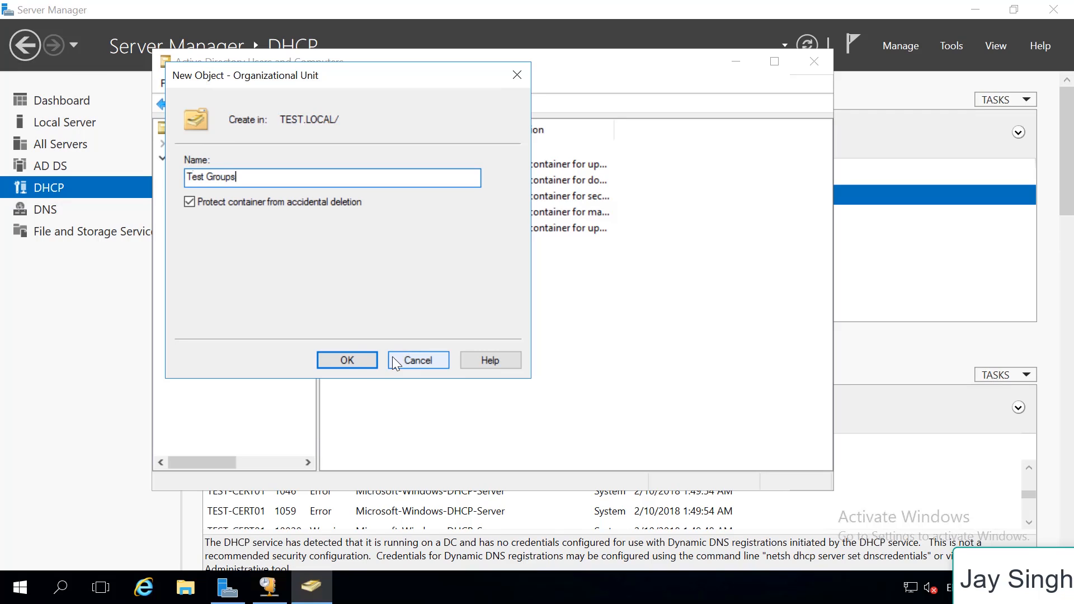
pyautogui.click(355, 362)
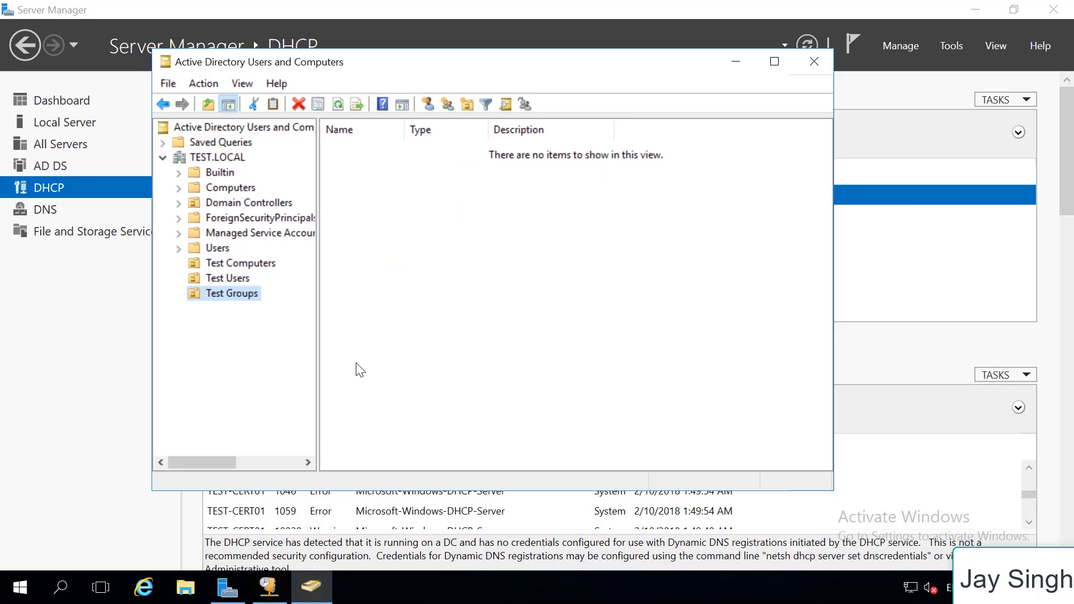
# Create a computer account named TEST-PC01 in the Test Computers organizational unit
pyautogui.click(270, 262)
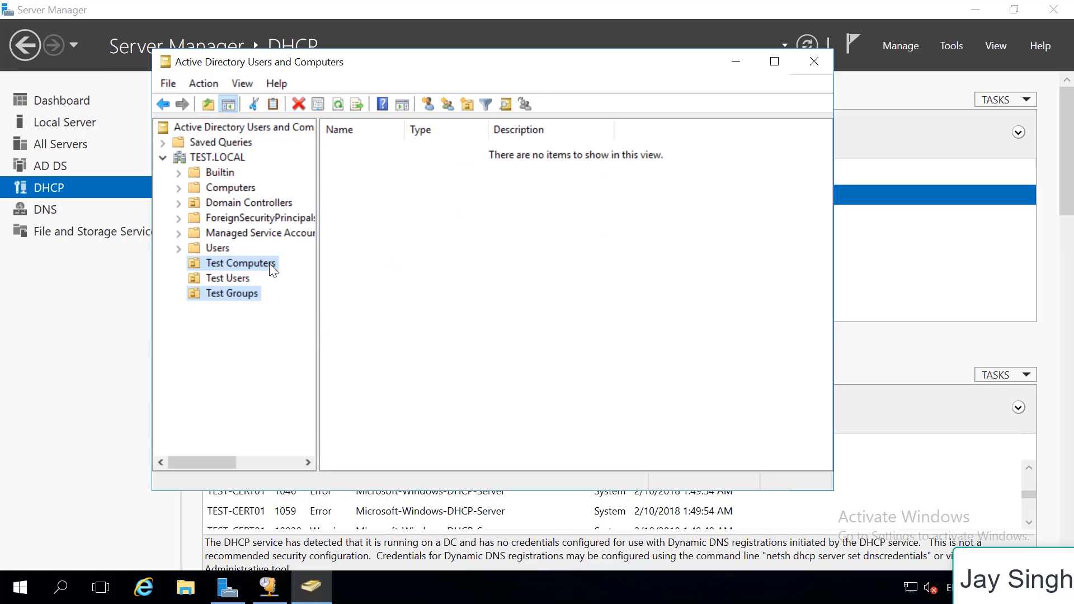
pyautogui.rightClick(449, 183)
pyautogui.moveTo(535, 257)
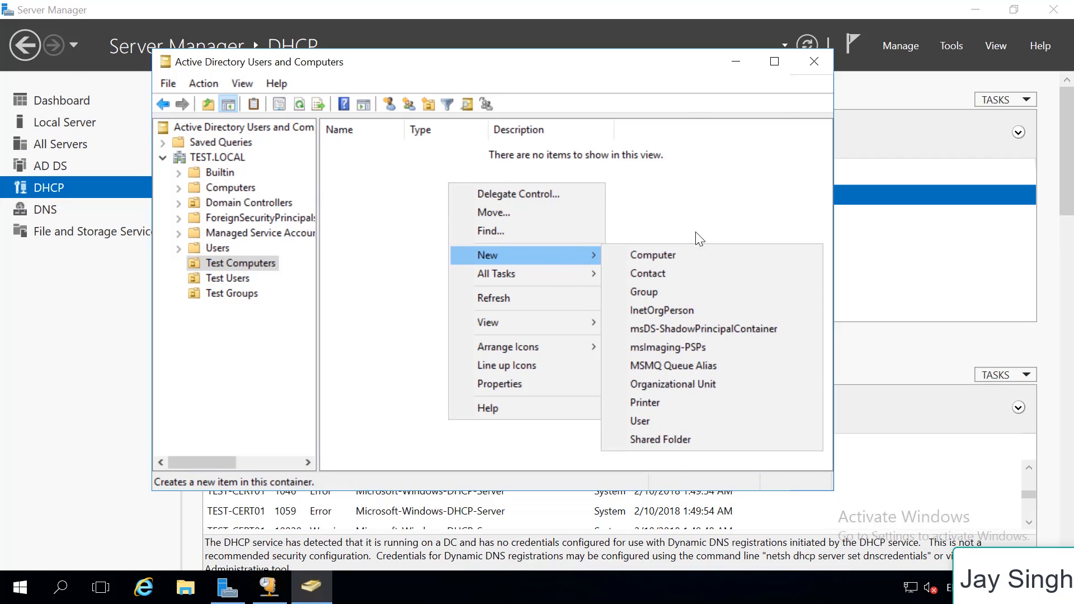
pyautogui.click(674, 255)
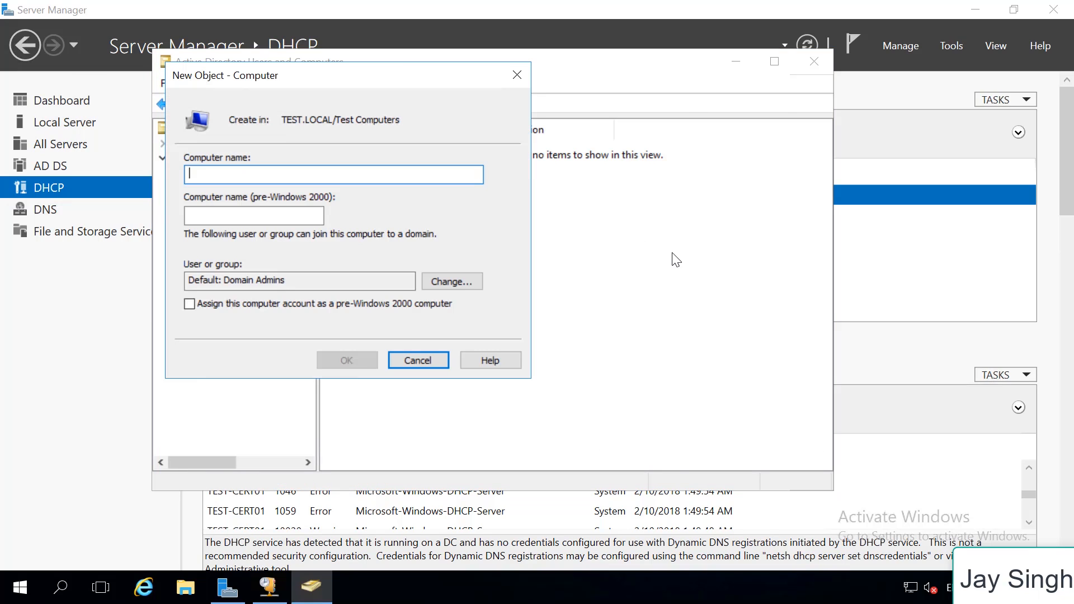
pyautogui.write('Test')
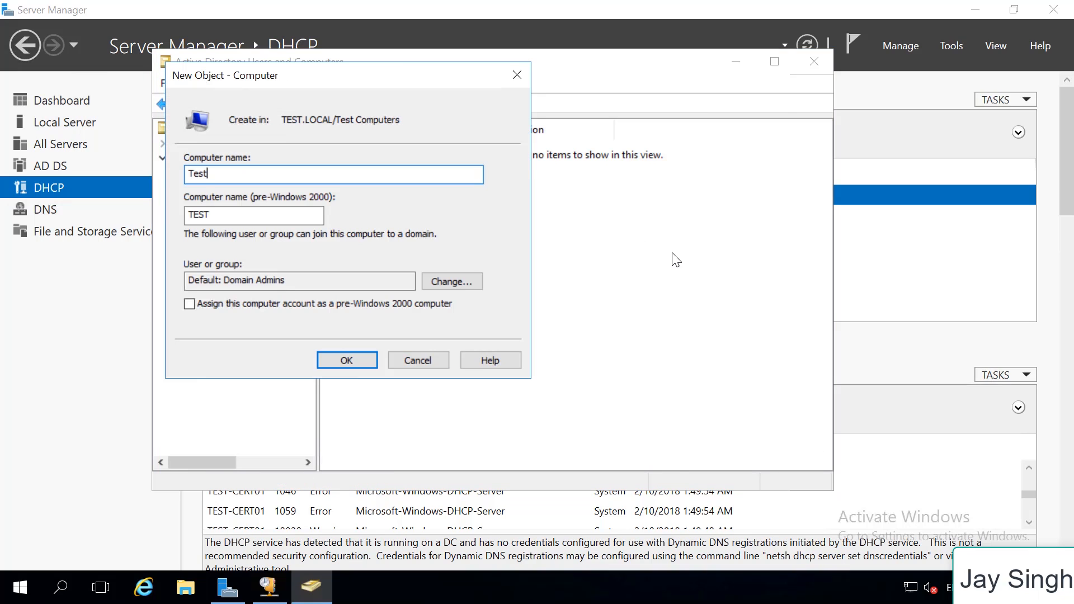
pyautogui.press('BackSpace')
pyautogui.press('BackSpace')
pyautogui.press('BackSpace')
pyautogui.write('EST-PC01')
pyautogui.click(336, 359)
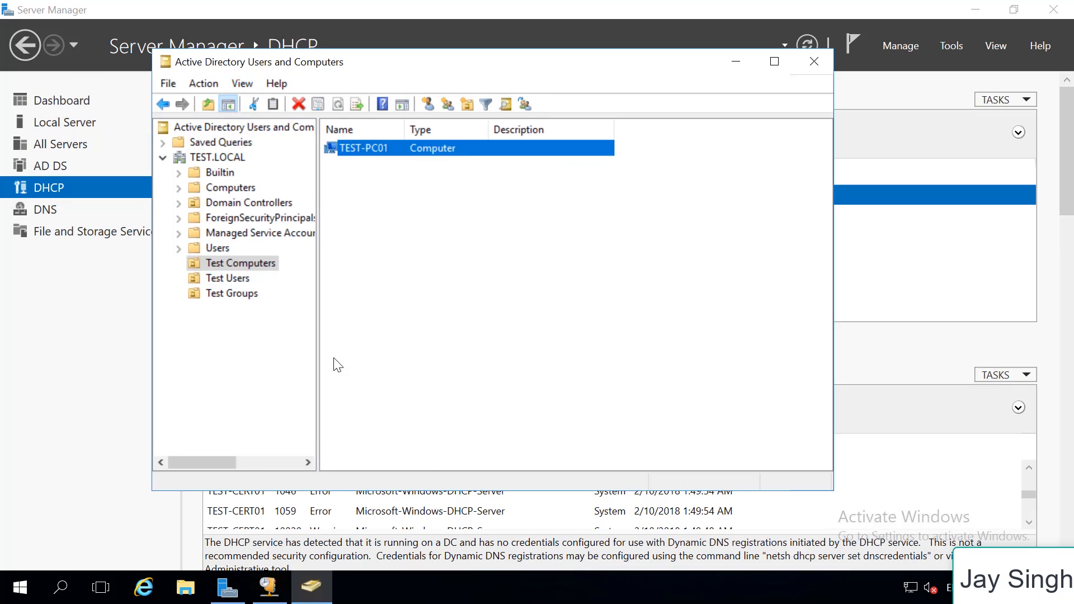
# Copy the built-in Administrator account in the Users container, giving the new user the first name Test and logon name Test
pyautogui.click(240, 279)
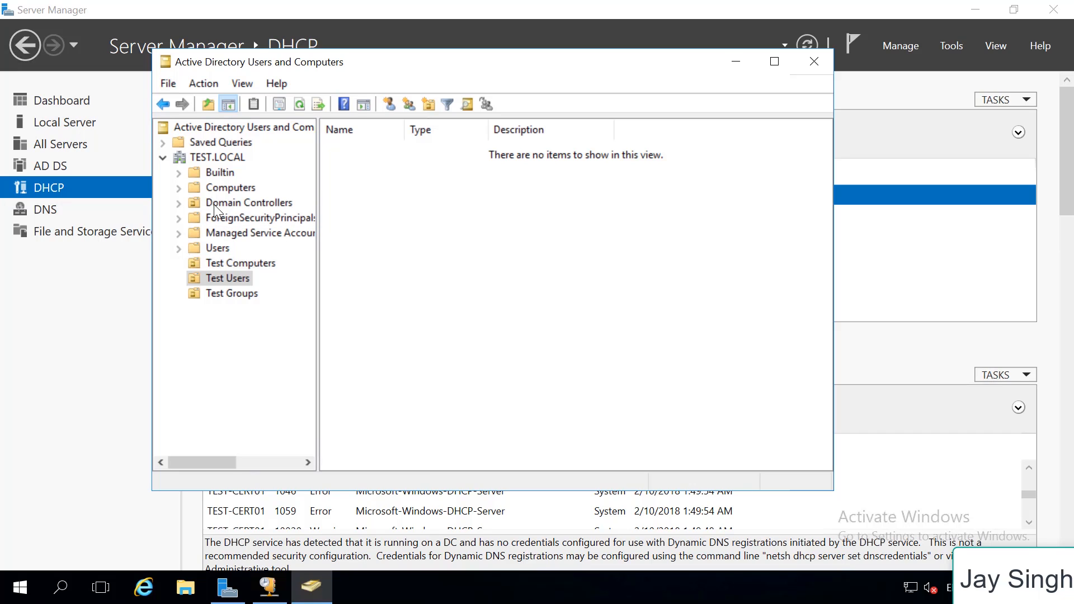
pyautogui.click(223, 250)
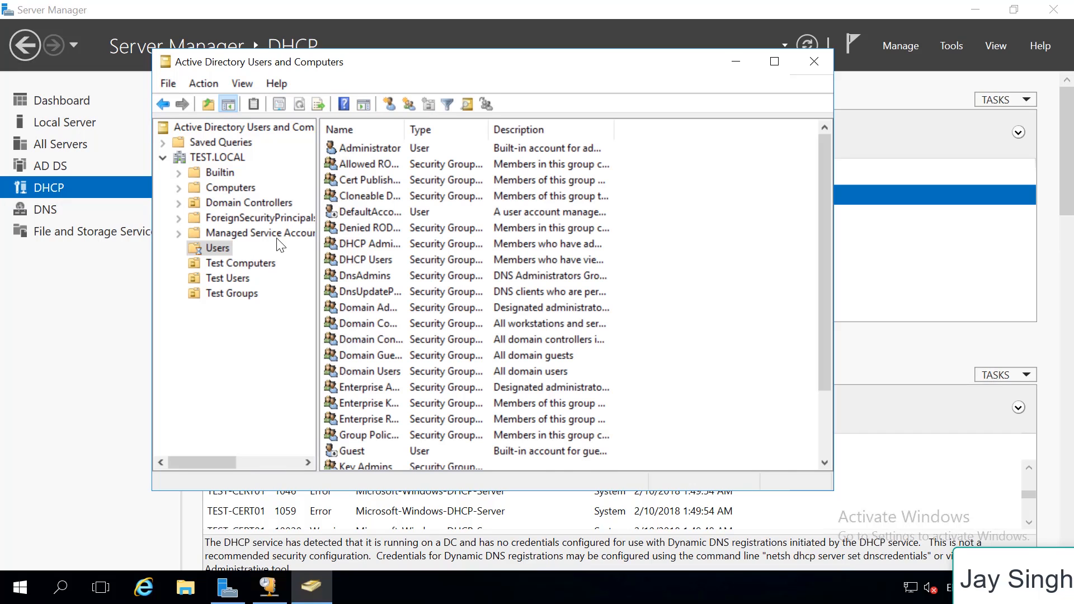
pyautogui.click(418, 148)
pyautogui.rightClick(418, 149)
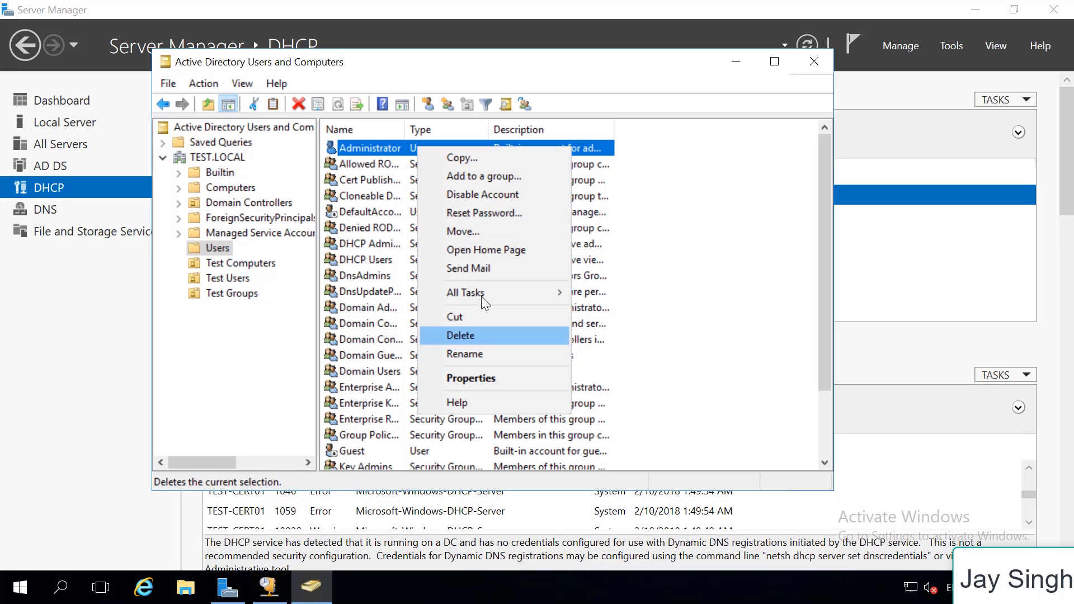
pyautogui.click(480, 160)
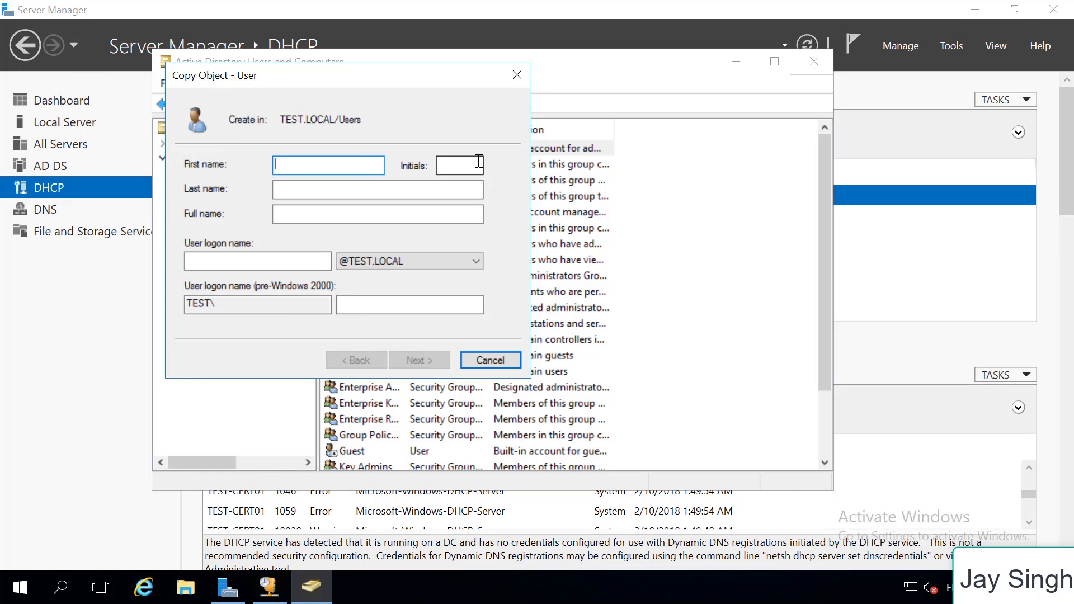
pyautogui.write('Test')
pyautogui.press('Tab')
pyautogui.press('Tab')
pyautogui.press('Tab')
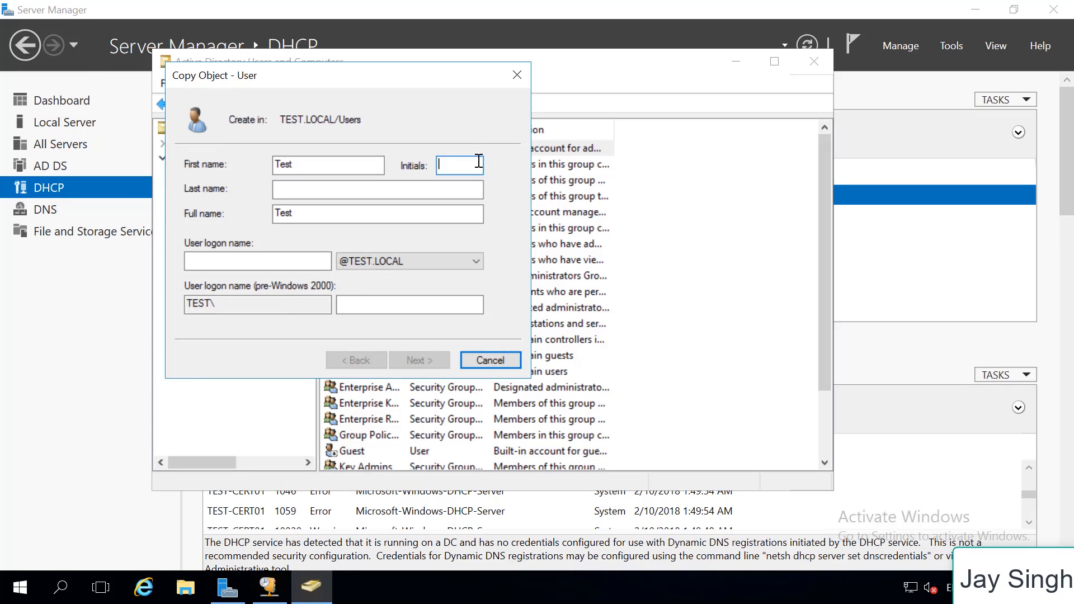
pyautogui.press('Tab')
pyautogui.write('test')
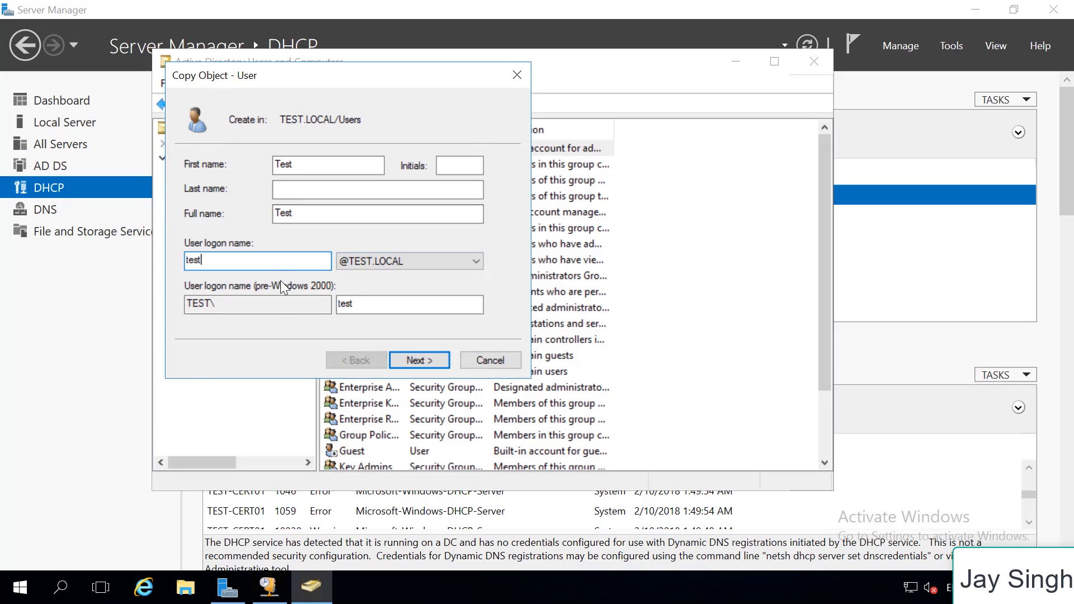
pyautogui.click(195, 261)
pyautogui.press('BackSpace')
pyautogui.press('BackSpace')
pyautogui.write('Te')
pyautogui.click(416, 351)
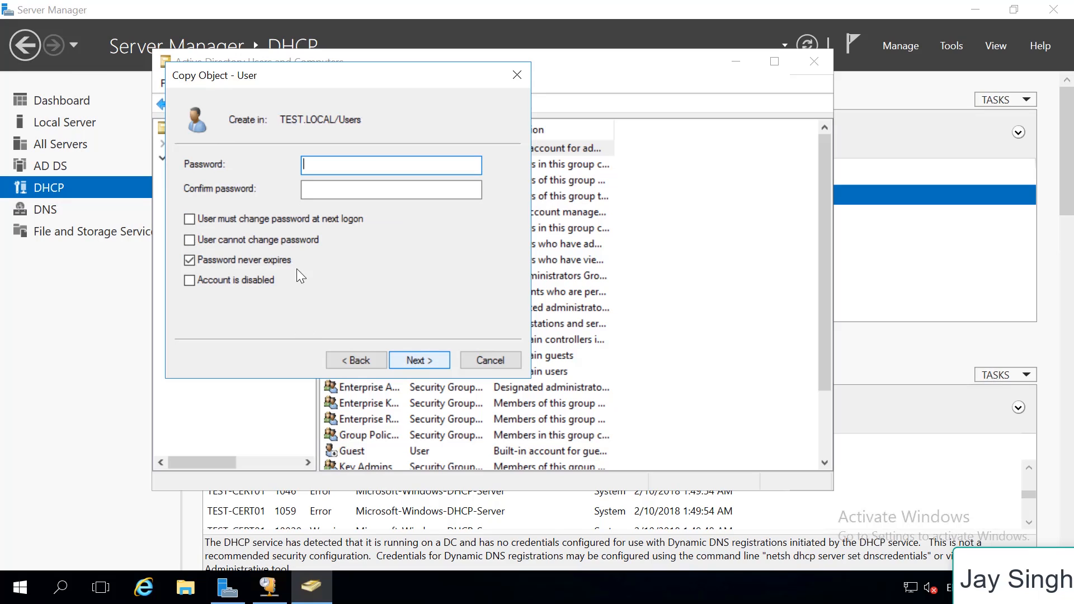
# Prevent the new Test user from changing its password, enter and confirm the account password, and finish creating the copied account
pyautogui.click(223, 244)
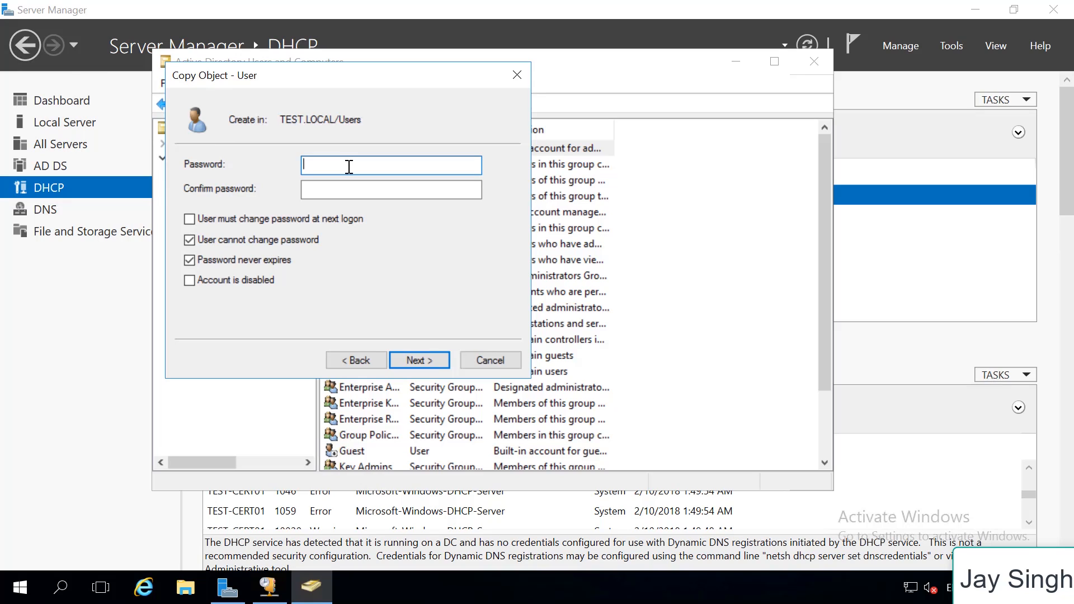
pyautogui.write('••••••••')
pyautogui.press('Tab')
pyautogui.write('•')
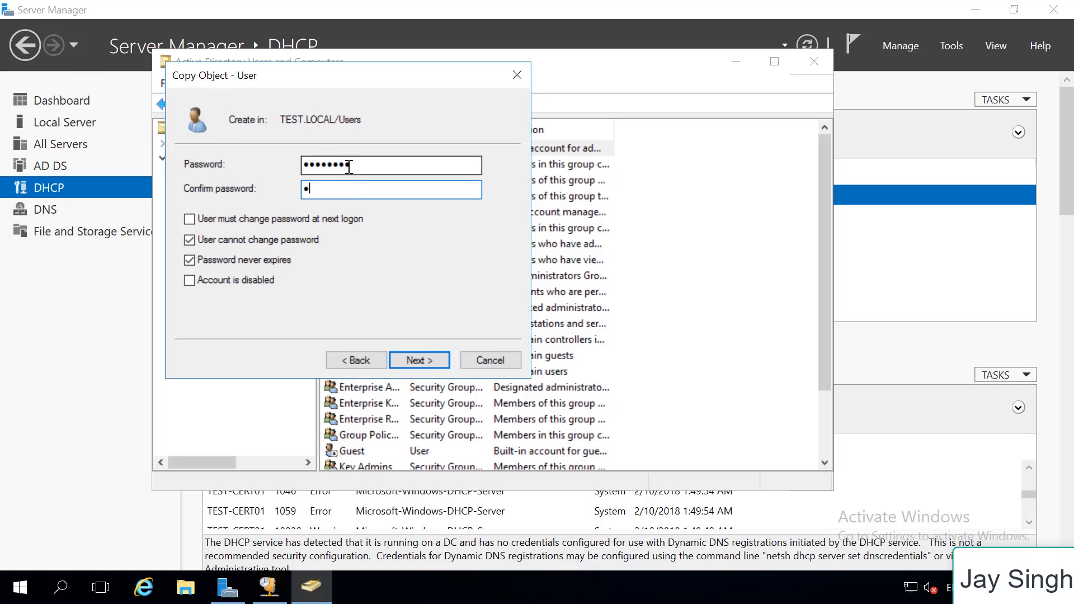
pyautogui.write('•••••••')
pyautogui.click(407, 365)
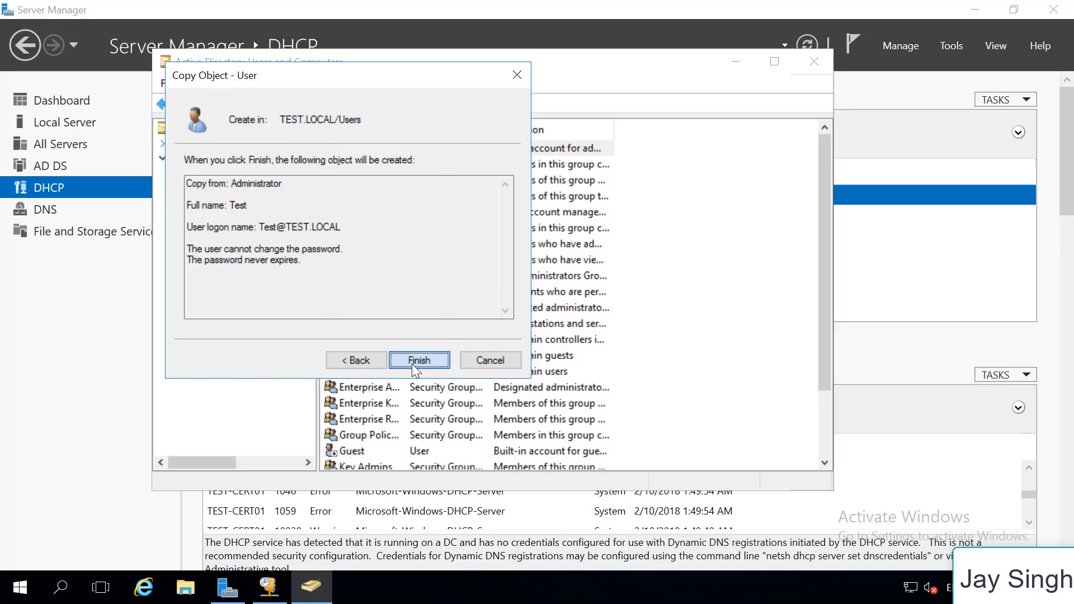
pyautogui.click(412, 363)
# Move the Test user from the Users container into the Test Users organizational unit
pyautogui.moveTo(401, 451); pyautogui.dragTo(247, 284)
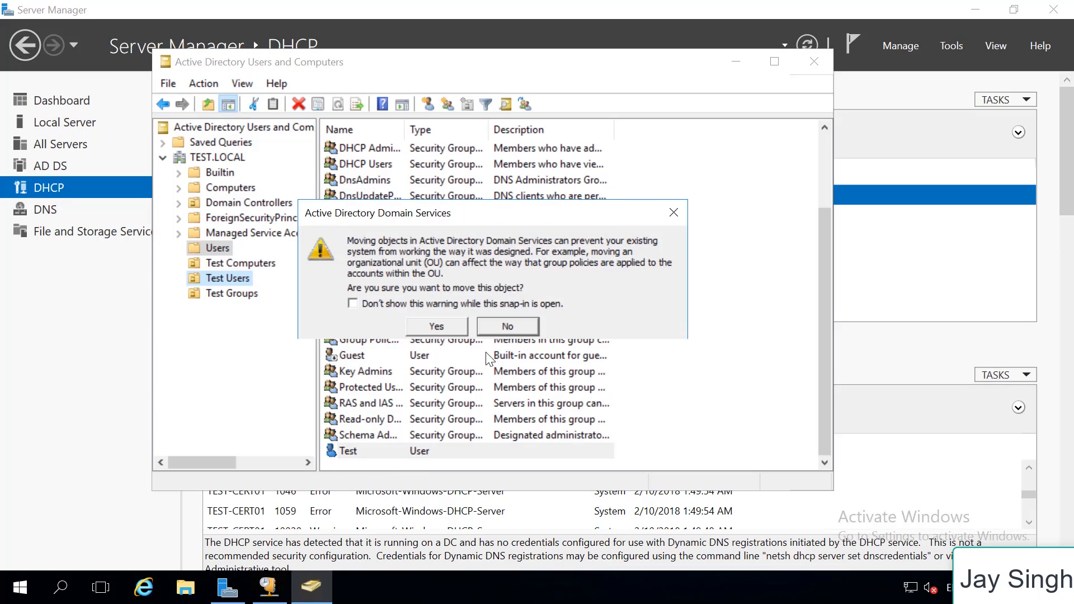
pyautogui.click(440, 331)
# Create a global security group named Wlan Users in the Test Groups organizational unit
pyautogui.click(232, 294)
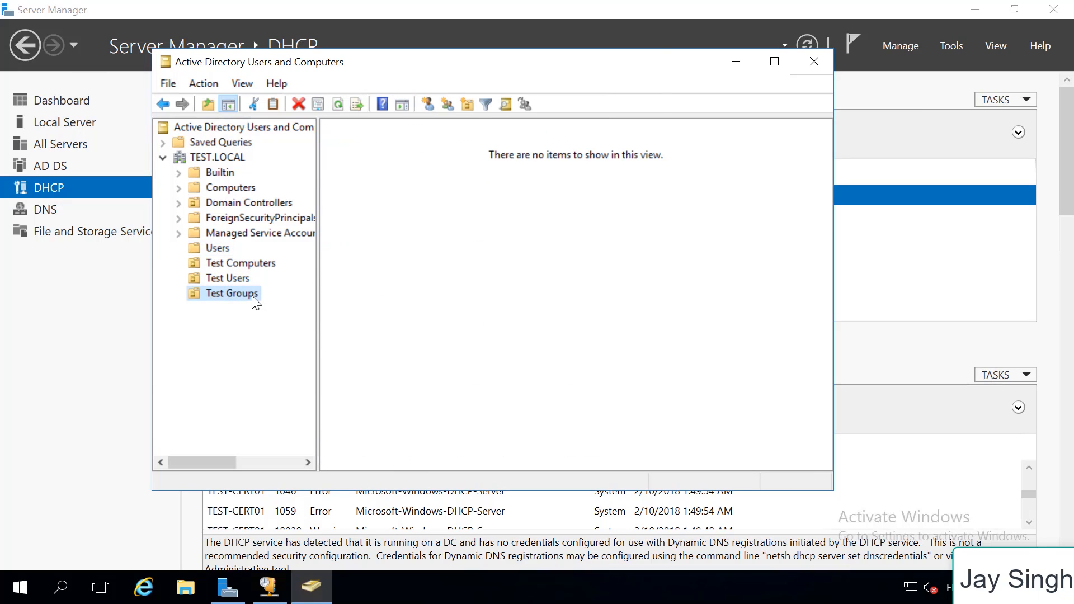
pyautogui.click(447, 104)
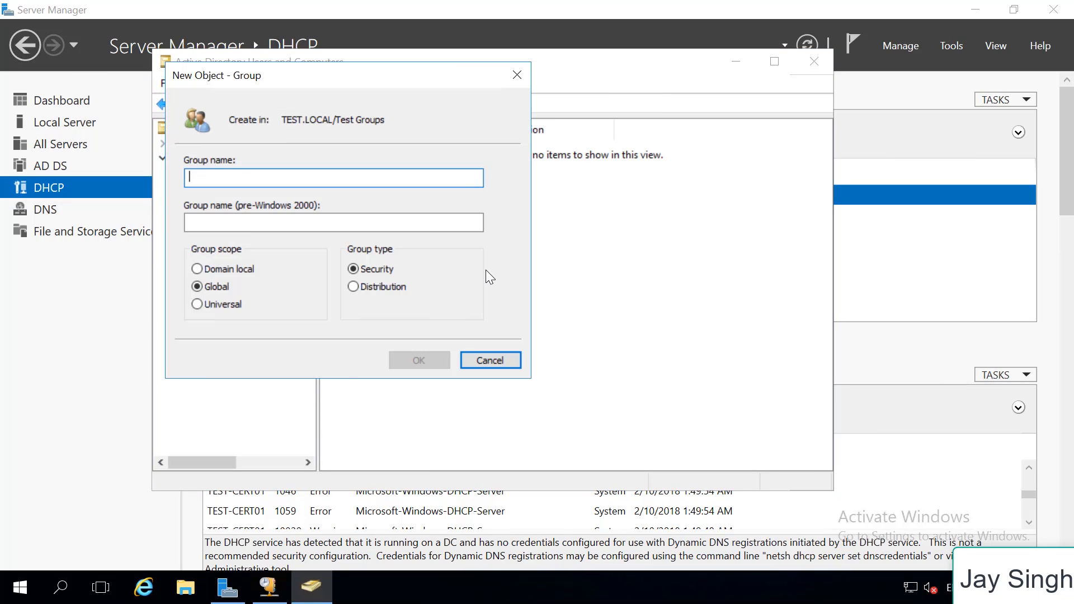
pyautogui.write('W')
pyautogui.press('BackSpace')
pyautogui.write('Test')
pyautogui.press('BackSpace')
pyautogui.press('BackSpace')
pyautogui.press('BackSpace')
pyautogui.press('BackSpace')
pyautogui.write('Wlan ')
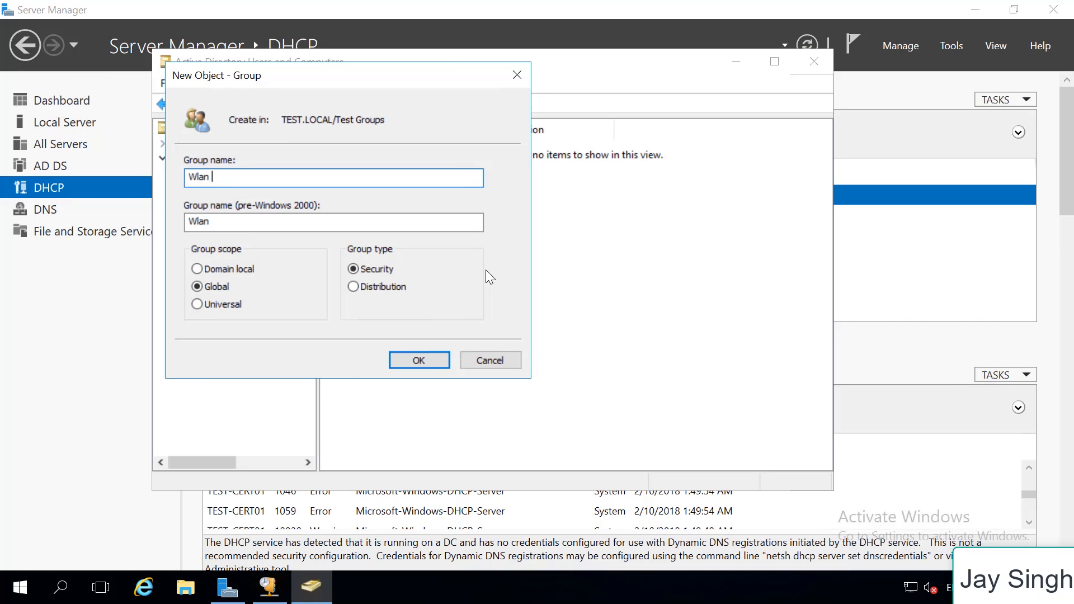
pyautogui.write('Users')
pyautogui.click(427, 361)
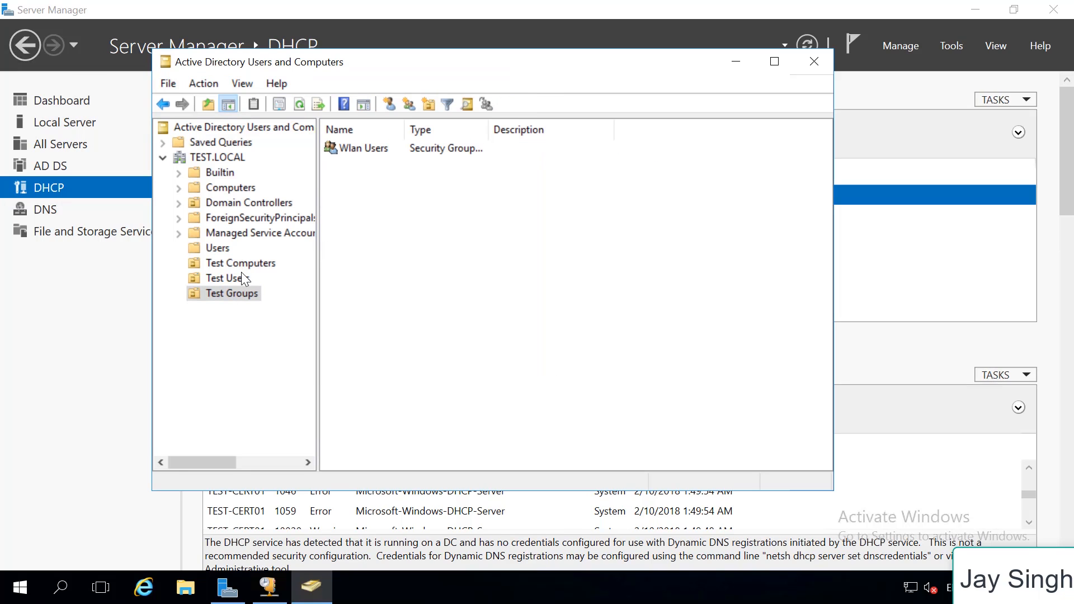
# Add the Test user in the Test Users organizational unit to the Wlan Users group
pyautogui.click(243, 278)
pyautogui.rightClick(378, 147)
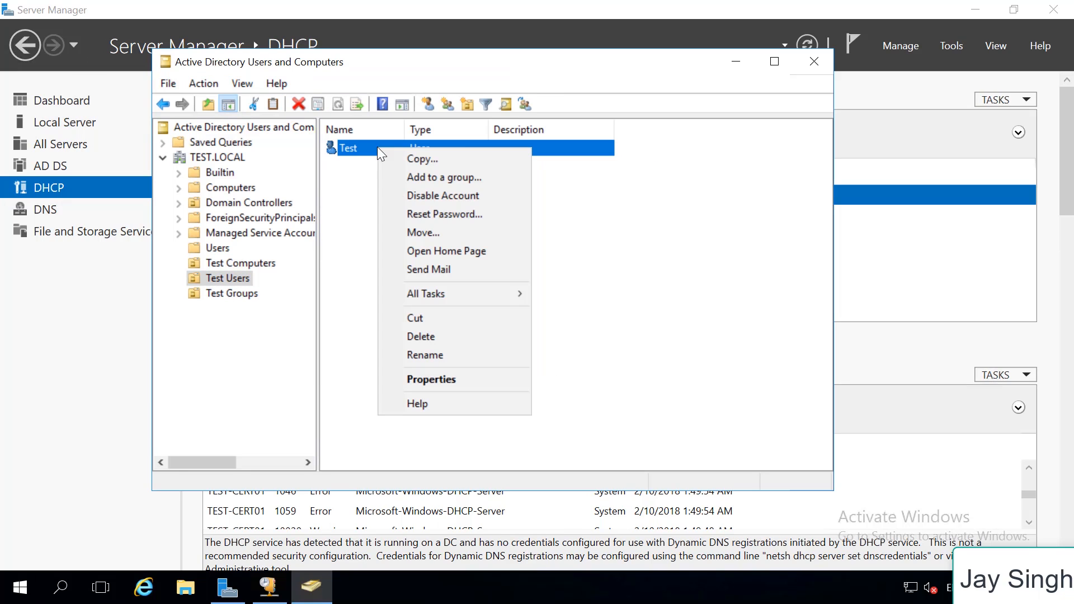
pyautogui.click(437, 178)
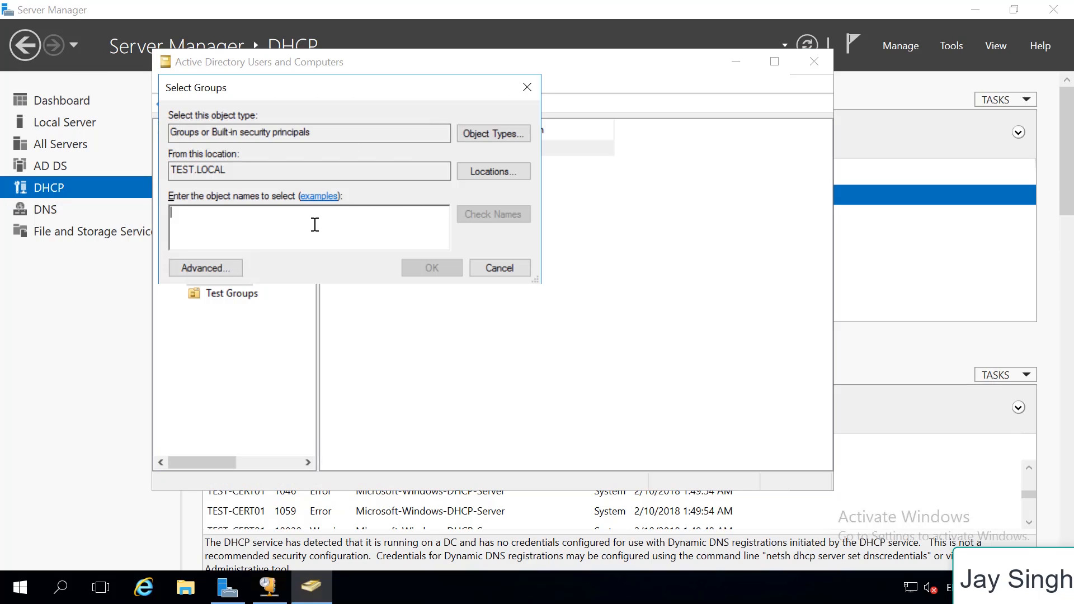
pyautogui.write('wlan')
pyautogui.press('Return')
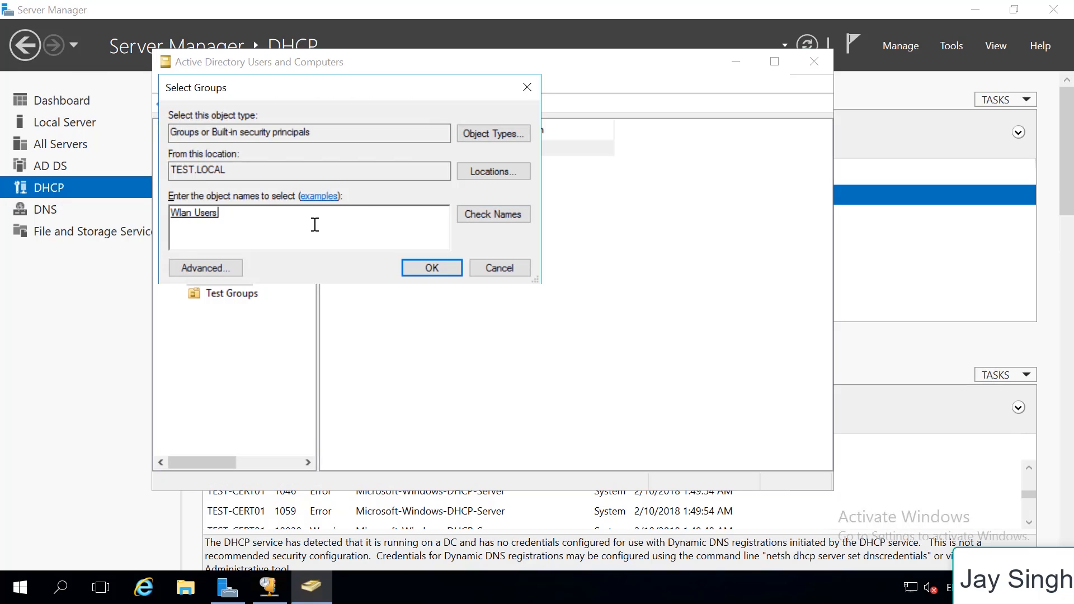
pyautogui.press('Return')
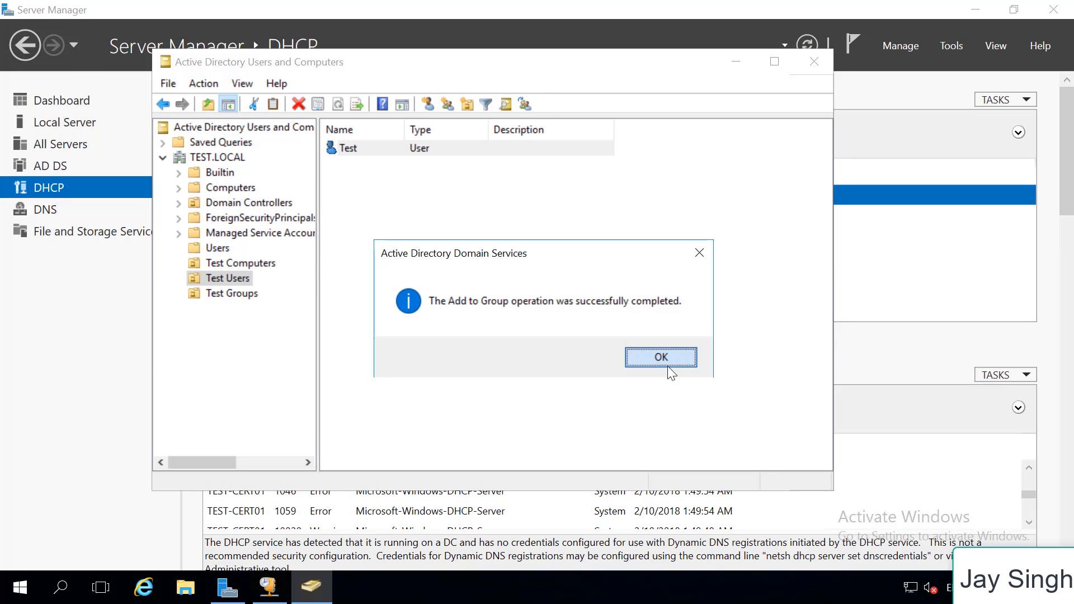
pyautogui.click(667, 362)
# Minimize Active Directory Users and Computers and switch to a Remote Desktop session on the Windows 10 computer at 192.168.10.50
pyautogui.click(735, 65)
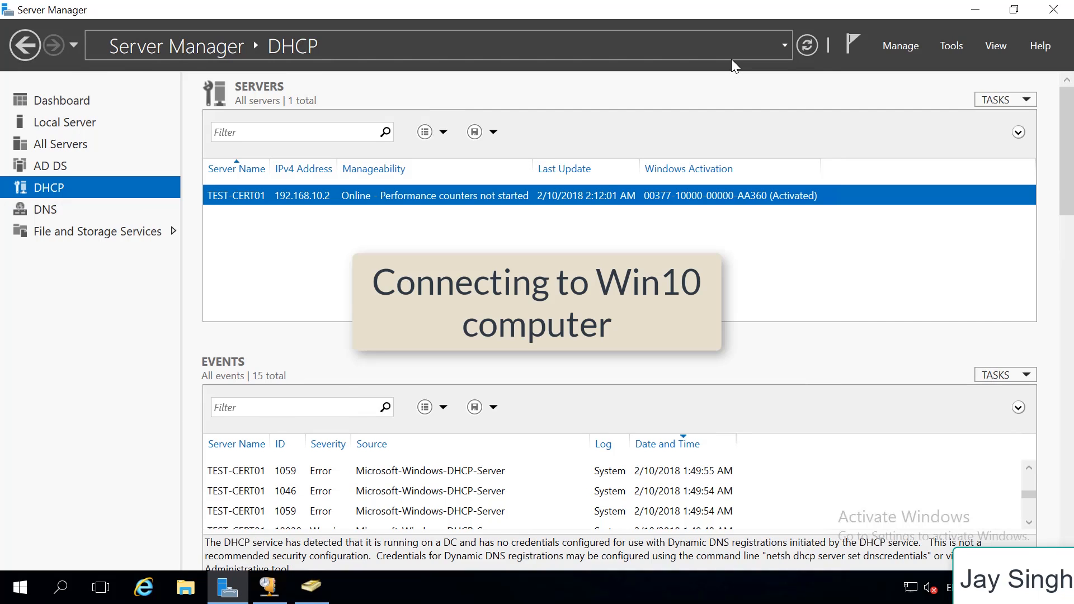
pyautogui.press('super+r')
pyautogui.write('nstsc')
pyautogui.press('Return')
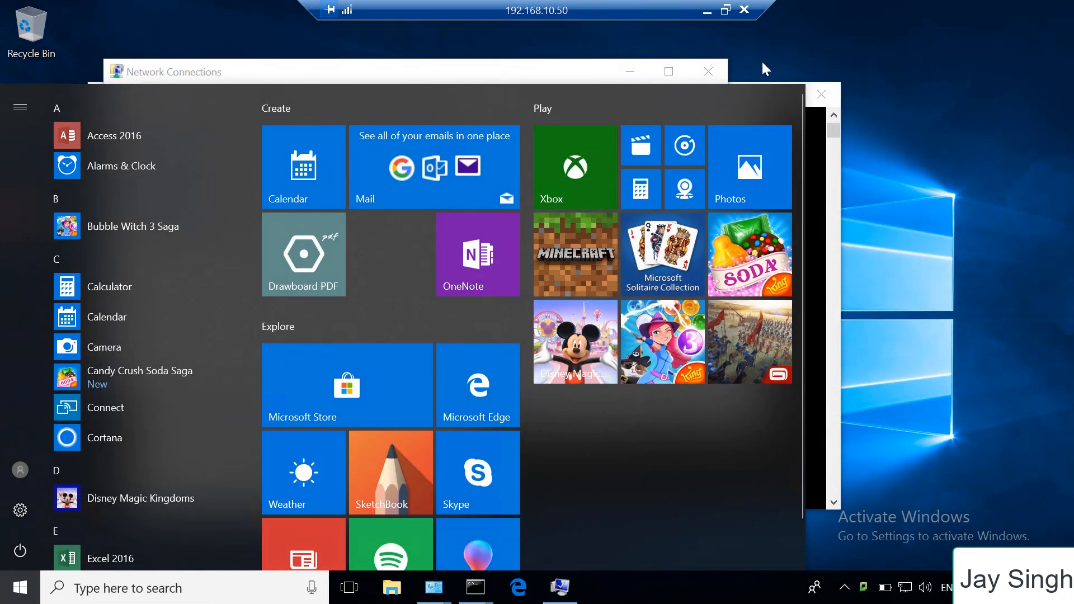
# Bring the Windows 10 computer's Command Prompt to the front, clear it, and ping test.local
pyautogui.click(1026, 62)
pyautogui.click(643, 76)
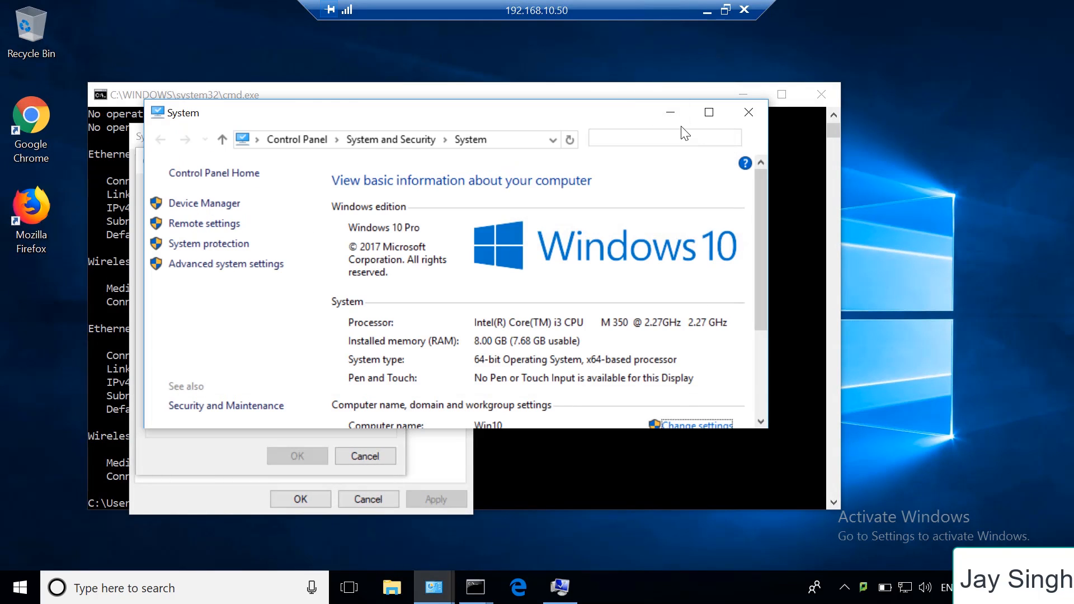
pyautogui.click(714, 487)
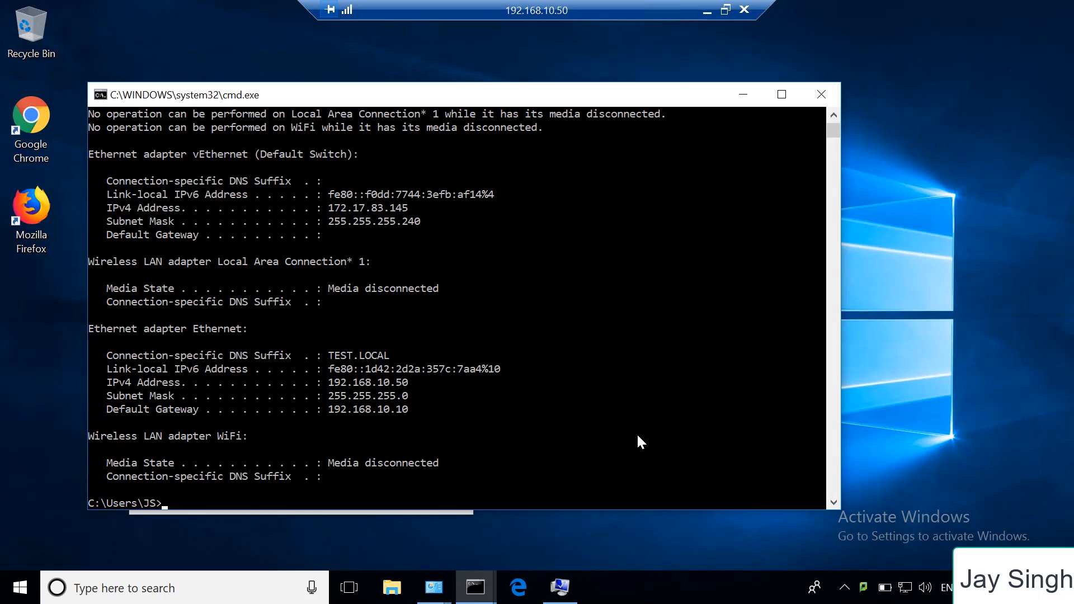
pyautogui.write('cls')
pyautogui.press('Return')
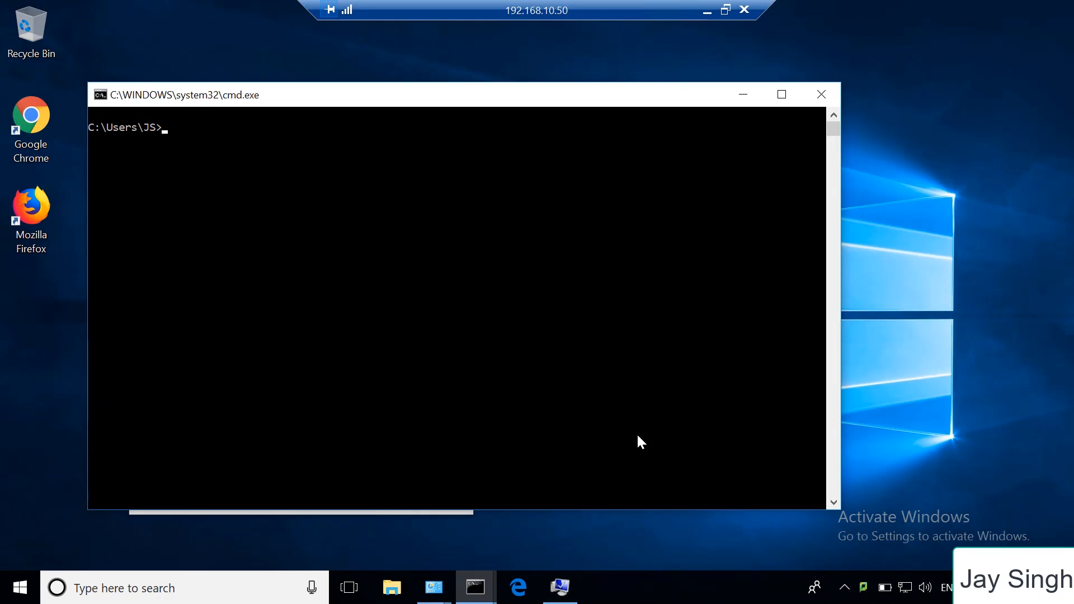
pyautogui.write('ping test.local')
pyautogui.press('Return')
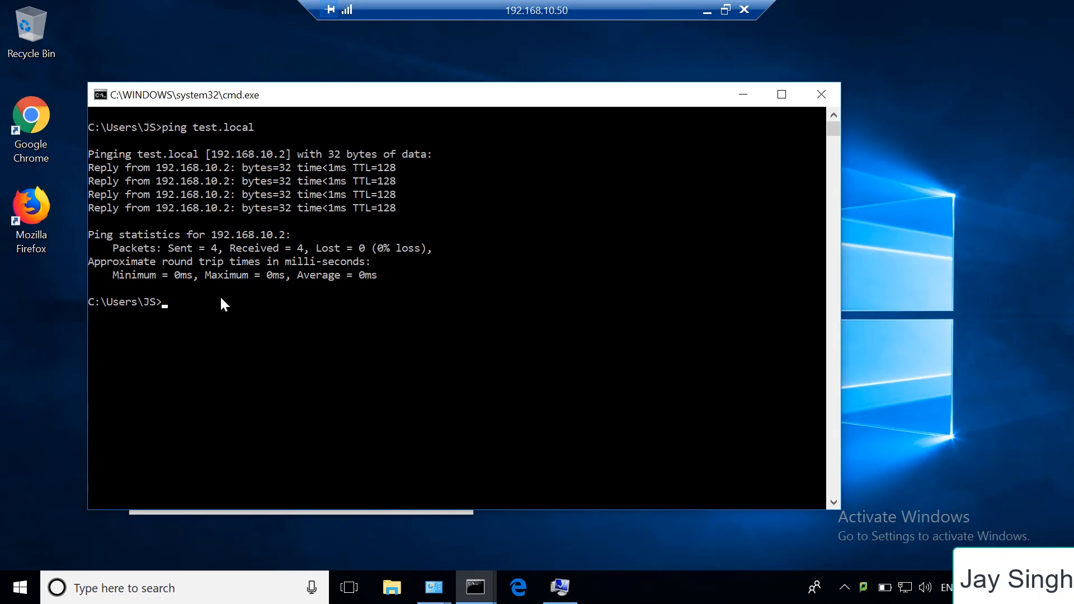
# Display the Windows 10 computer's full network configuration with ipconfig /all
pyautogui.write('ipconfig /all')
pyautogui.press('Return')
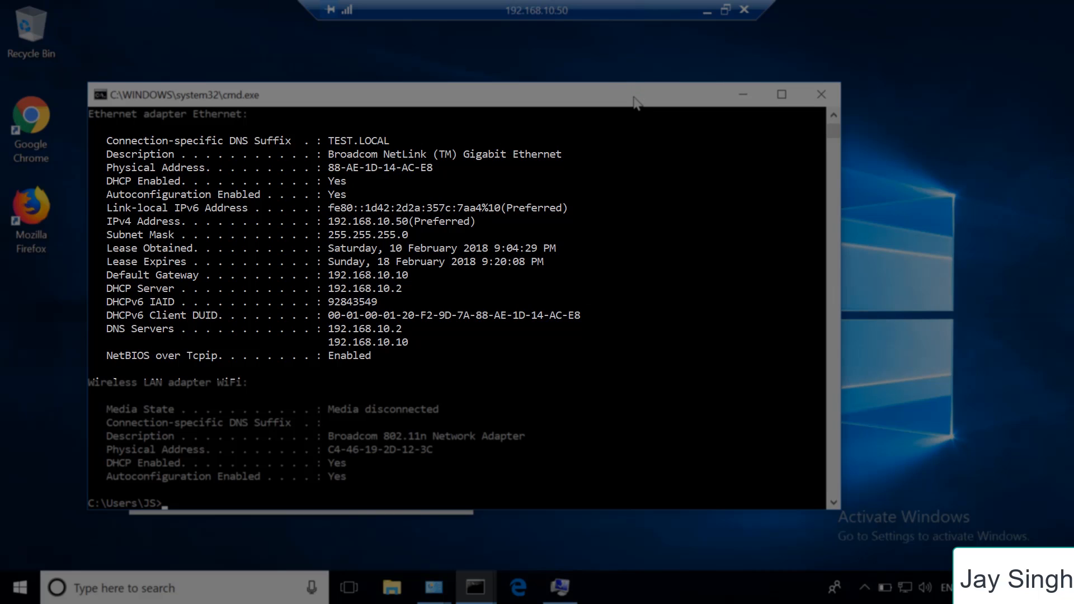
# Open the computer name and domain settings from the System window and set the computer name to TEST-PC01
pyautogui.moveTo(633, 98); pyautogui.dragTo(633, 112)
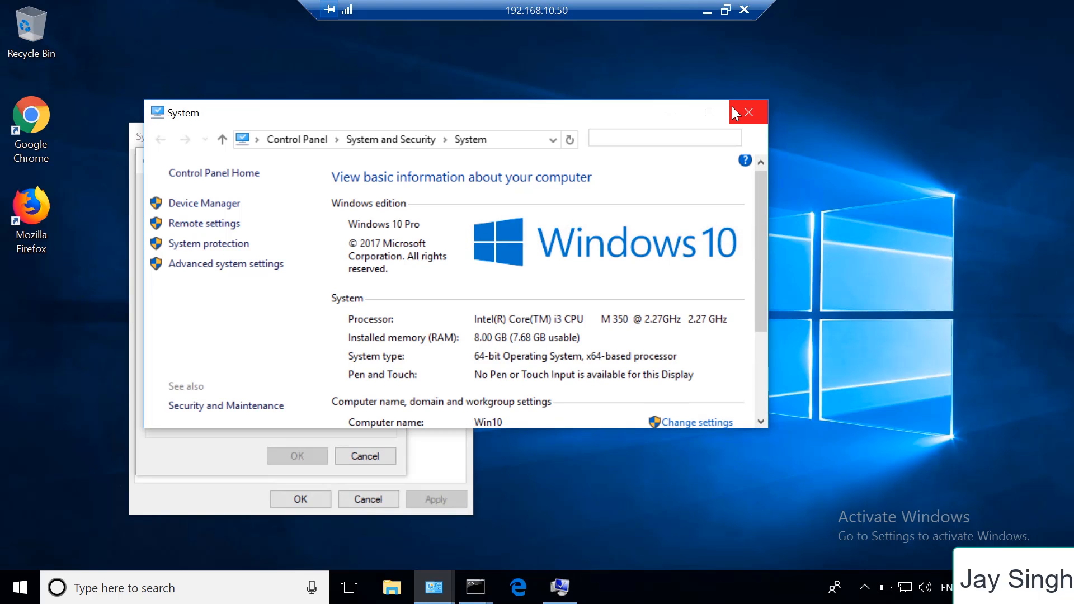
pyautogui.scroll(-3, 763, 251)
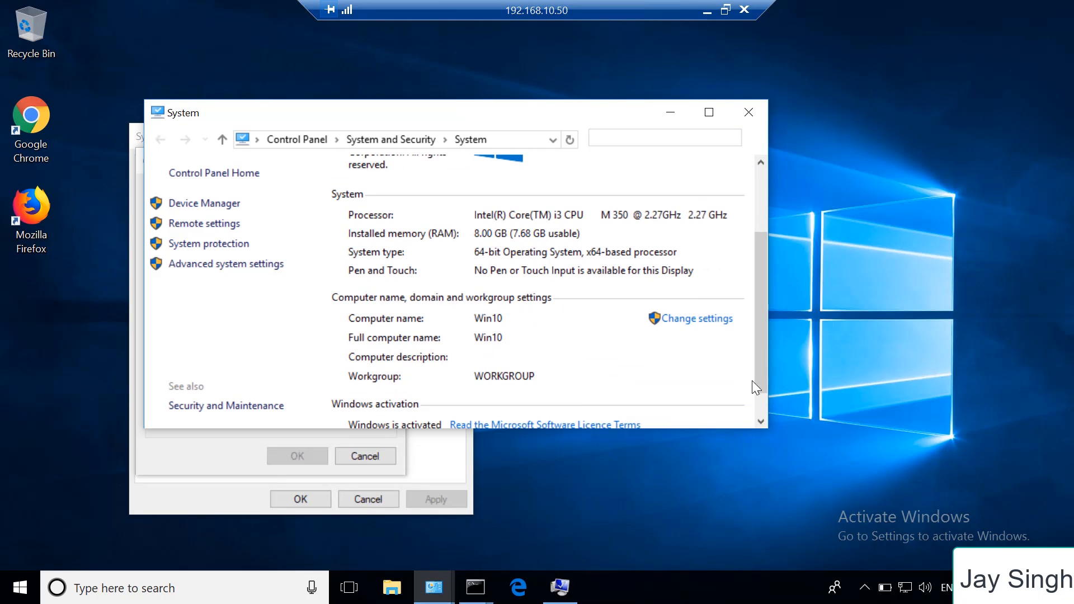
pyautogui.click(704, 322)
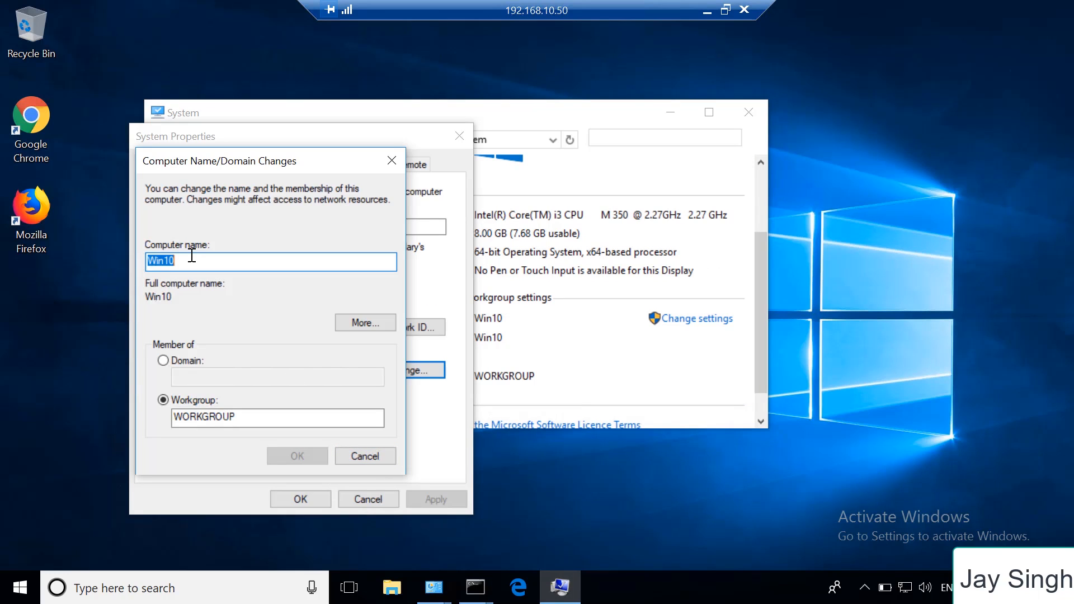
pyautogui.write('Test')
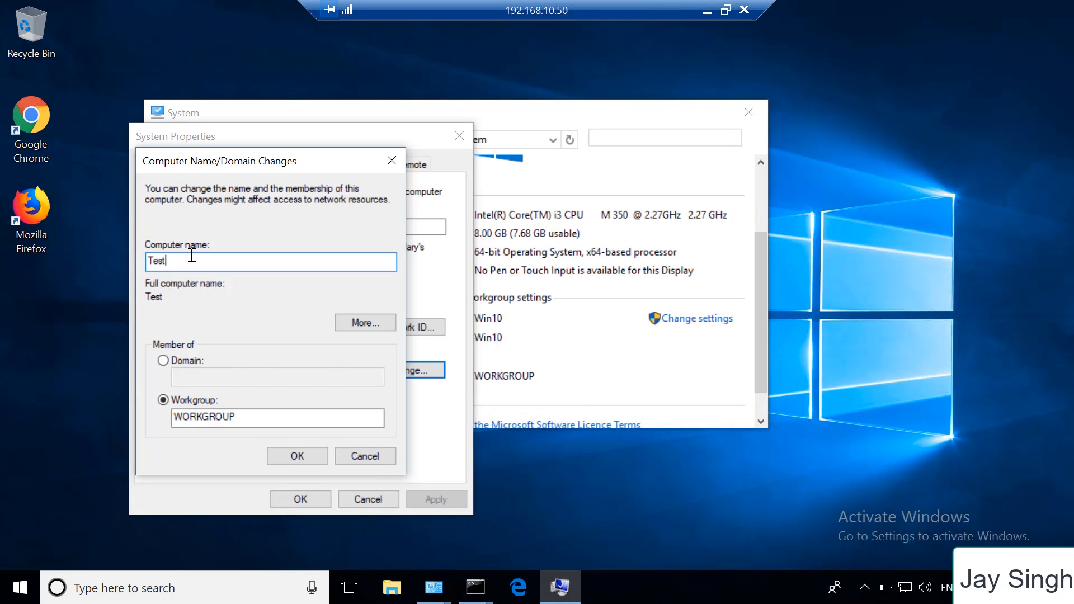
pyautogui.press('BackSpace')
pyautogui.press('BackSpace')
pyautogui.press('BackSpace')
pyautogui.write('EST-PC01')
# Change the computer's membership from workgroup to the domain test.local and submit the change
pyautogui.click(194, 362)
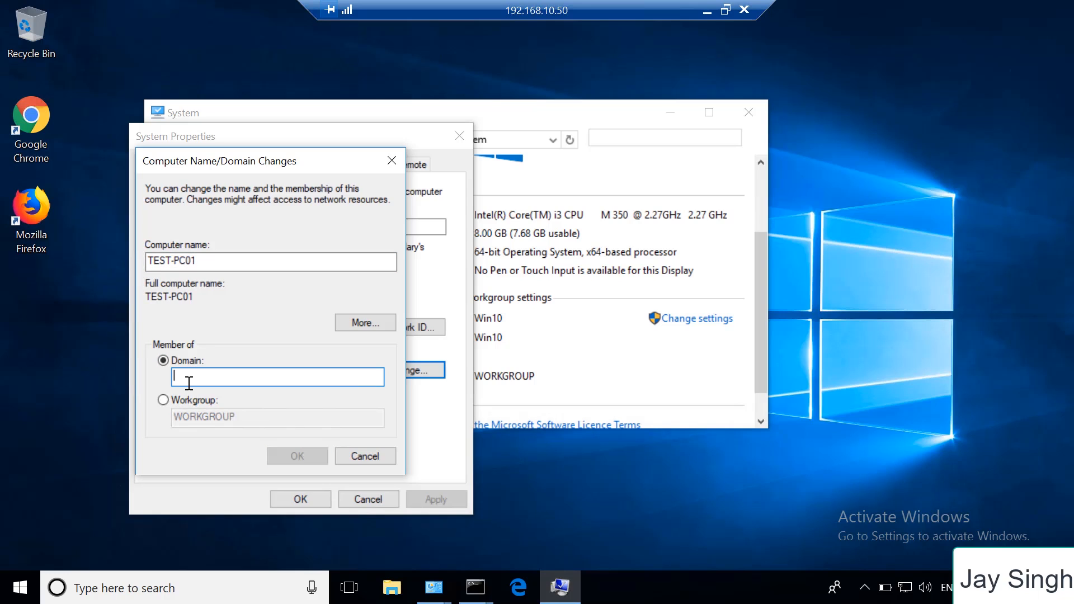
pyautogui.write('test')
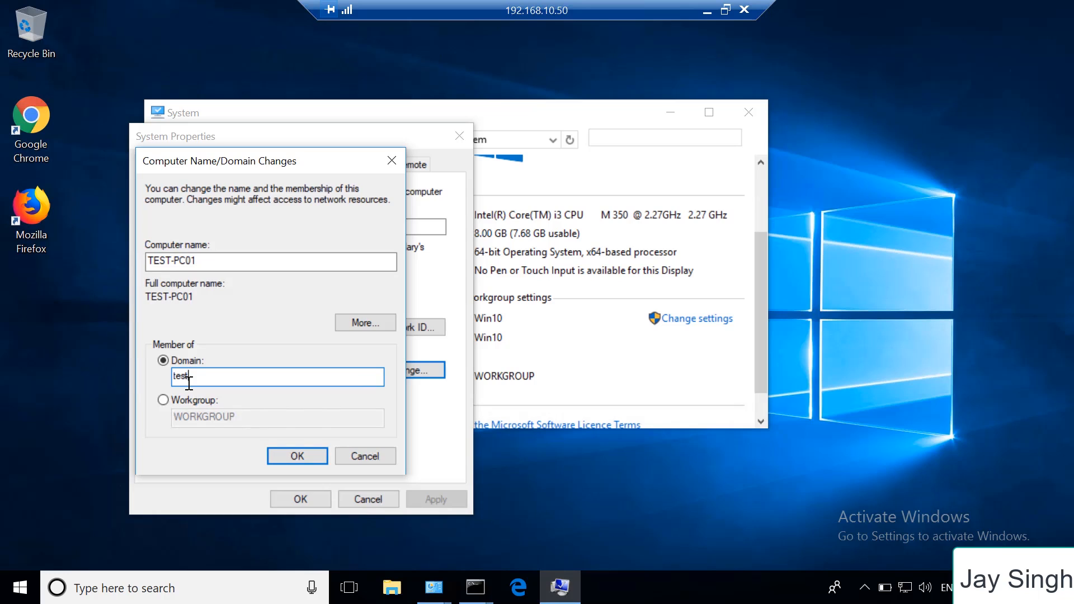
pyautogui.write('.local')
pyautogui.press('Tab')
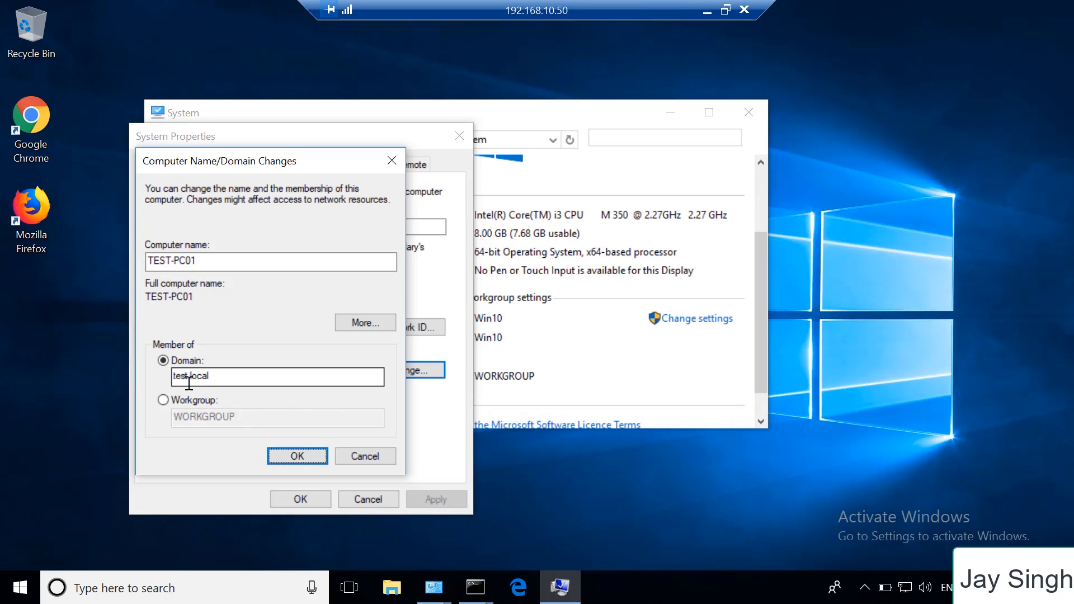
pyautogui.click(317, 458)
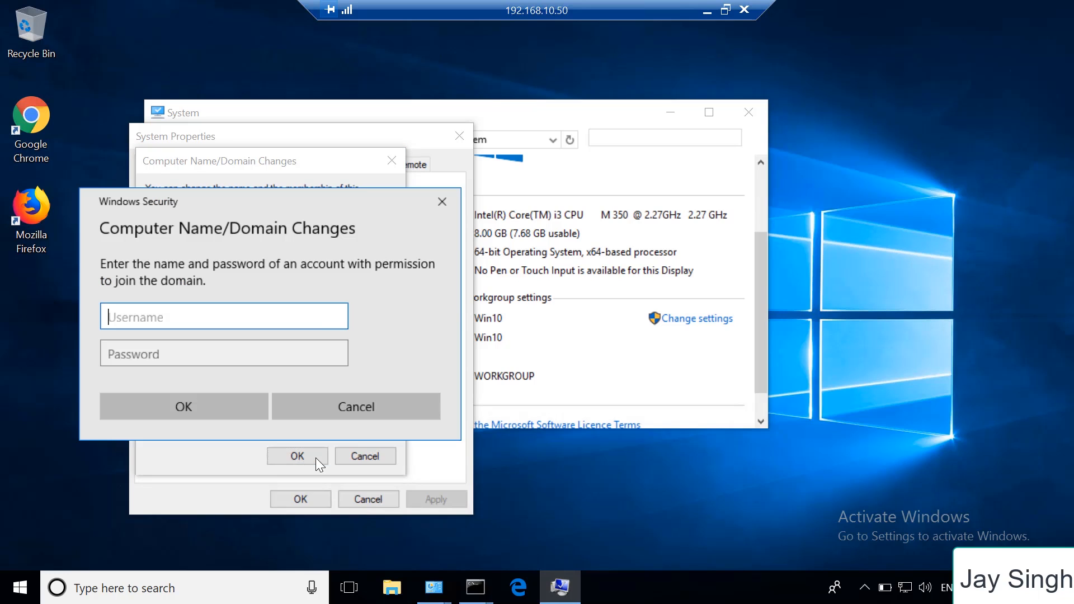
# Authorize the domain join with the administrator username and the account password
pyautogui.write('administrator')
pyautogui.press('Tab')
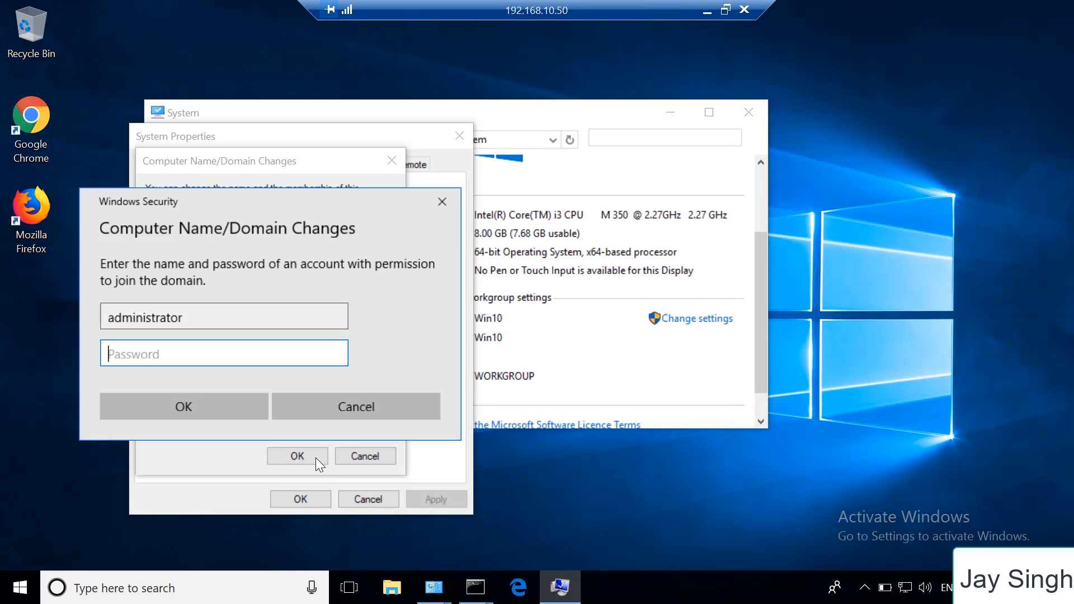
pyautogui.write('***********')
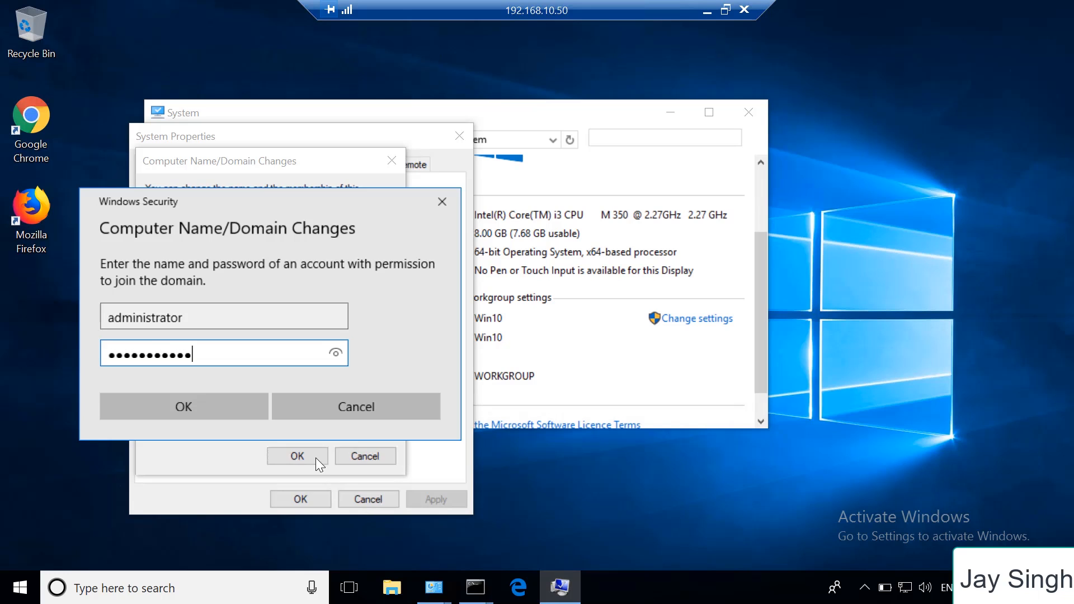
pyautogui.click(207, 406)
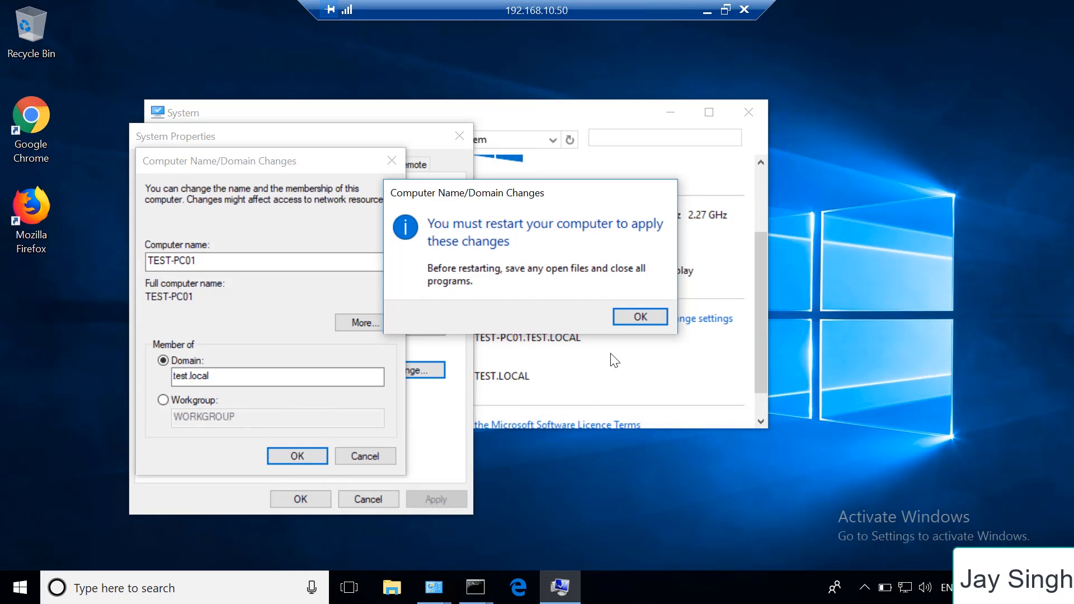
# Acknowledge the domain change, close System Properties, and restart the Windows 10 computer immediately
pyautogui.click(643, 316)
pyautogui.click(328, 498)
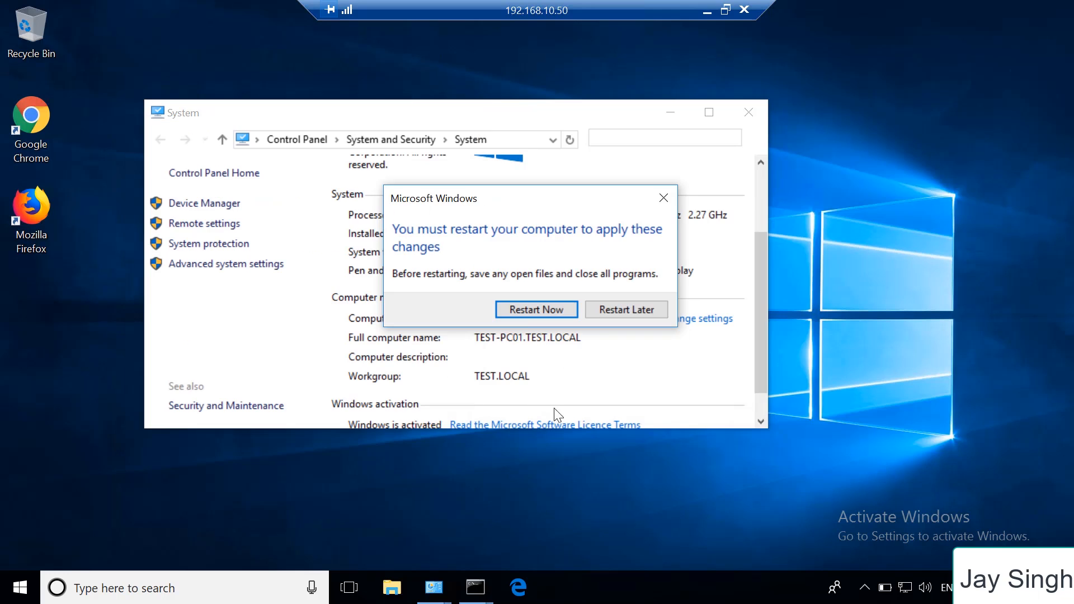
pyautogui.click(525, 311)
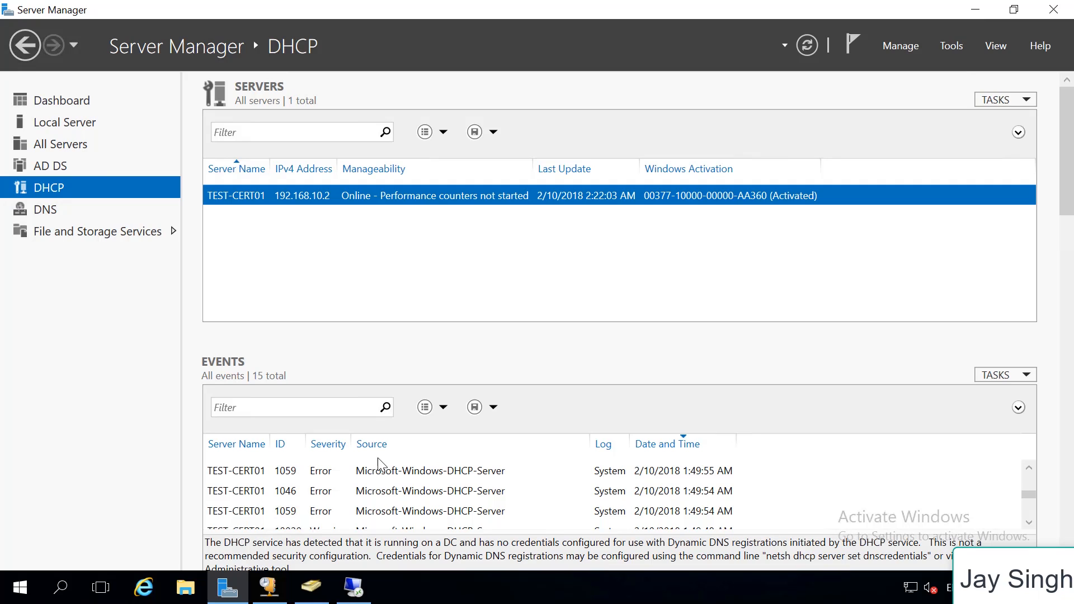
# Switch to the DHCP console on the server and examine the address leases, selecting the 192.168.10.51 lease
pyautogui.click(324, 590)
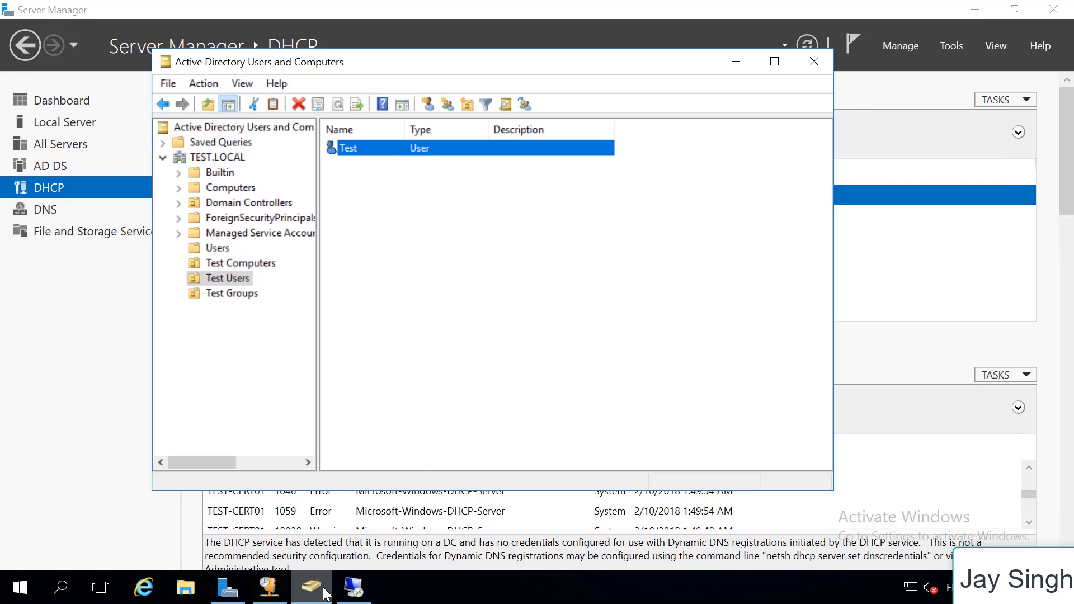
pyautogui.click(269, 586)
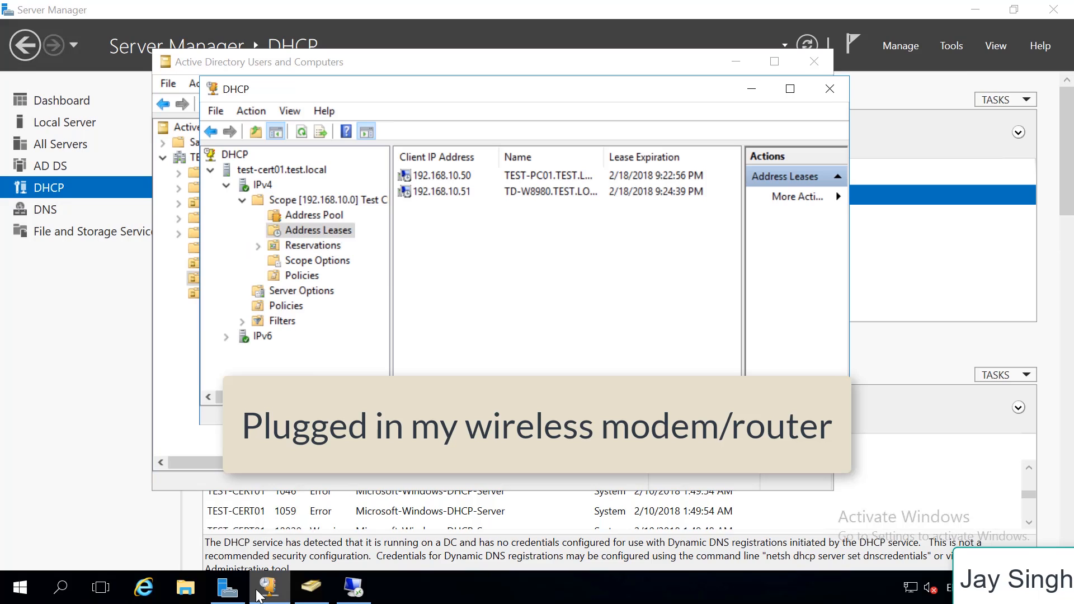
pyautogui.click(457, 191)
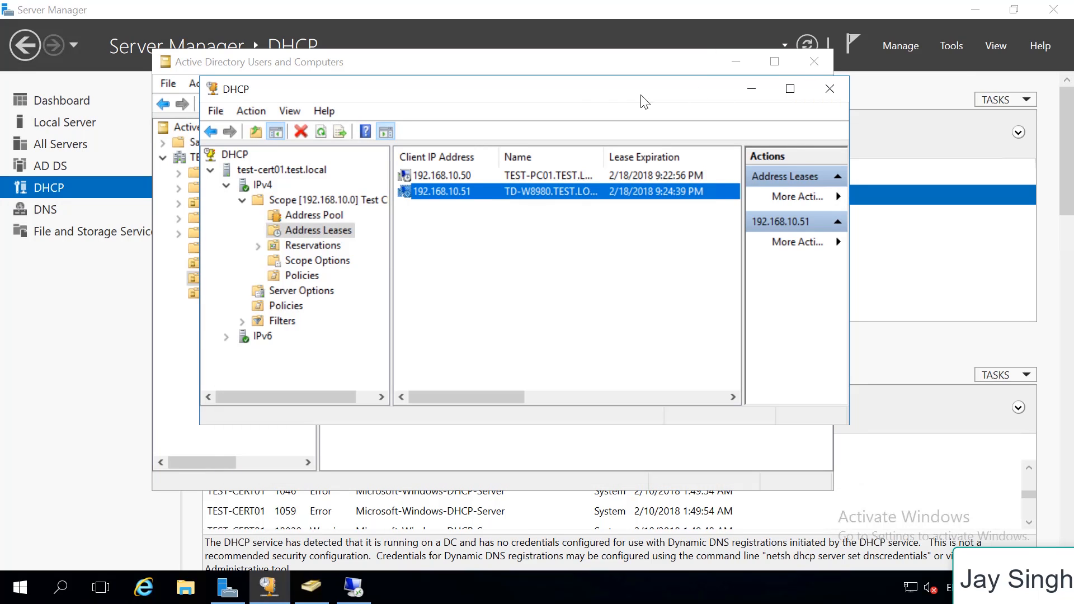
pyautogui.moveTo(642, 99); pyautogui.dragTo(542, 94)
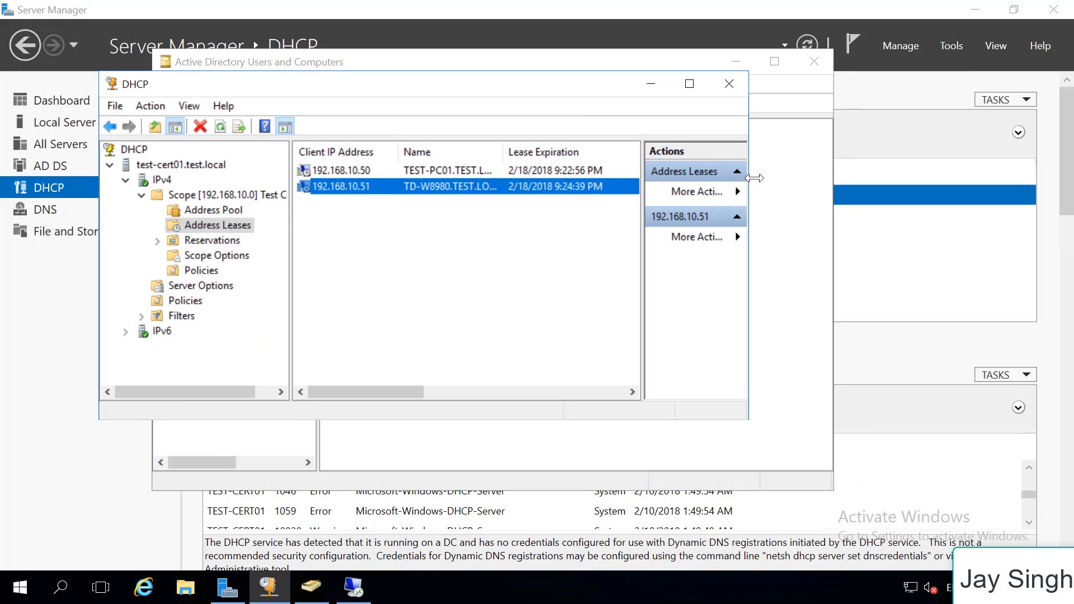
# Add the 192.168.10.51 address lease to the DHCP reservations and confirm the addition
pyautogui.moveTo(749, 176); pyautogui.dragTo(842, 164)
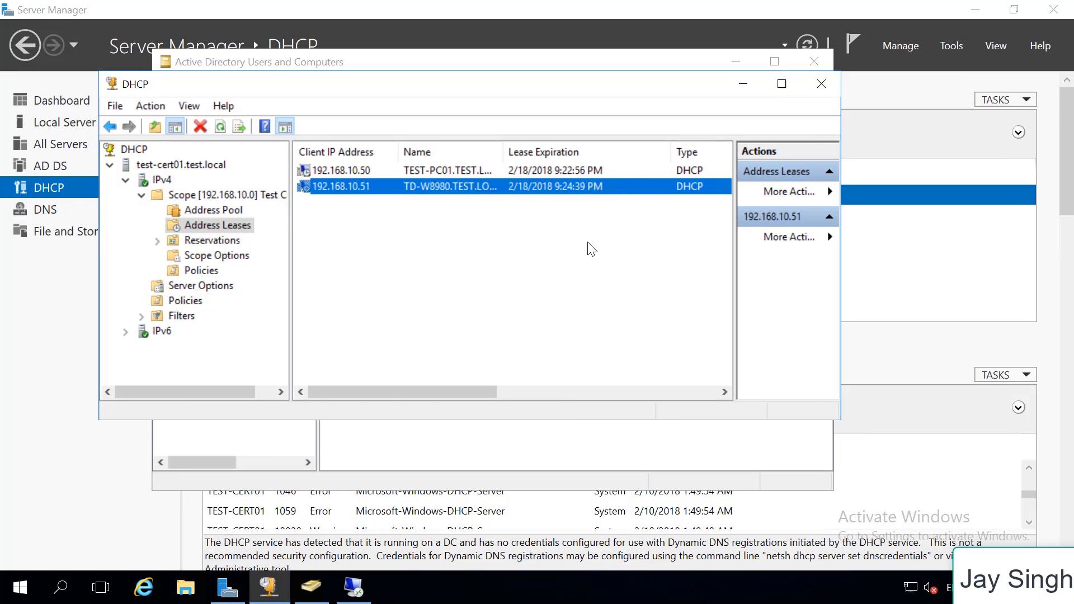
pyautogui.rightClick(549, 188)
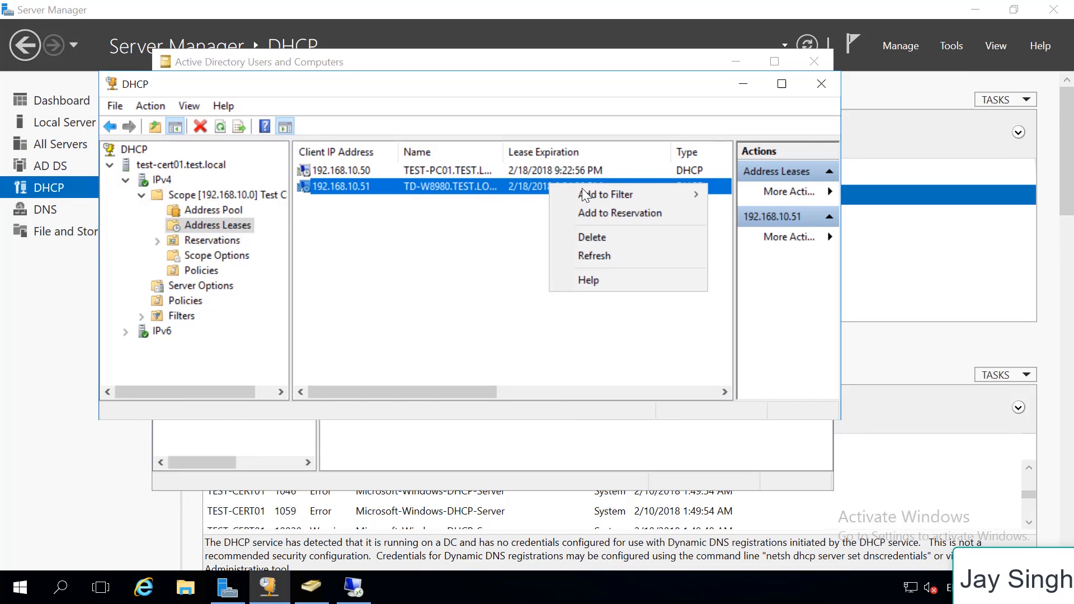
pyautogui.click(610, 212)
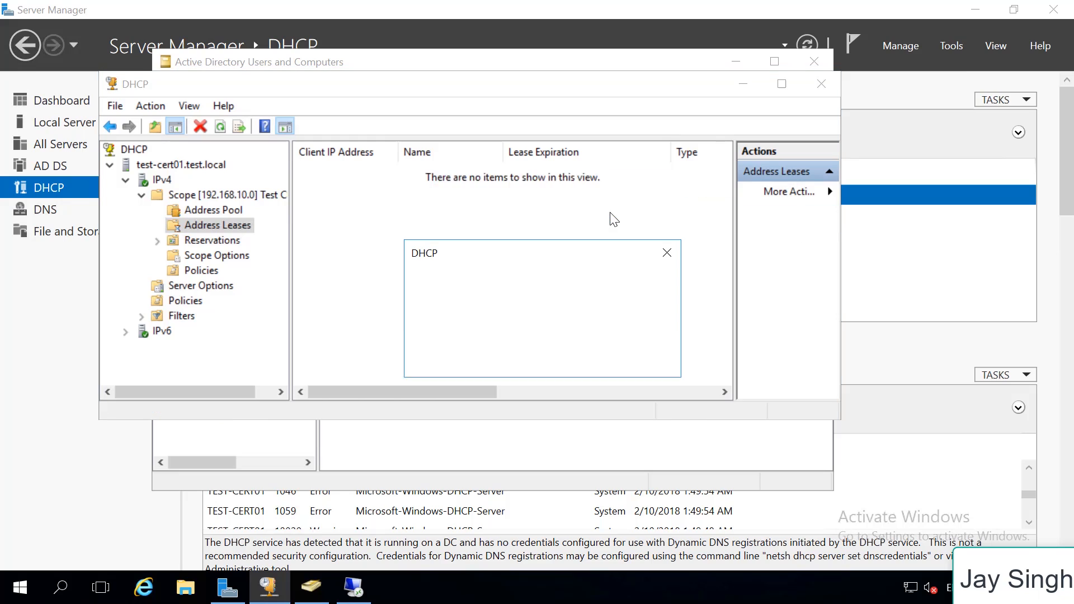
pyautogui.click(637, 354)
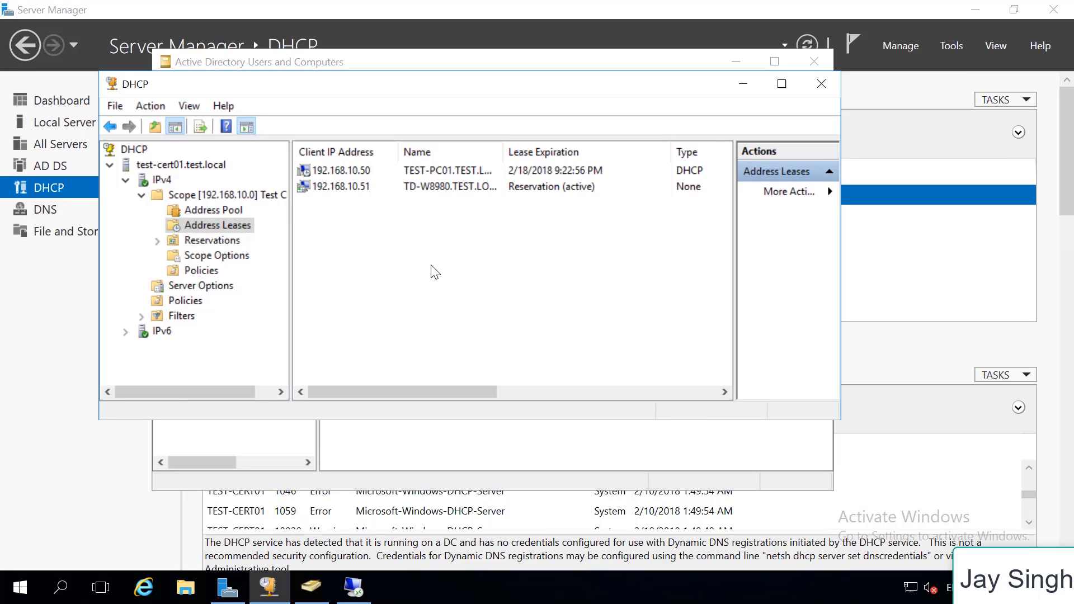
pyautogui.click(347, 191)
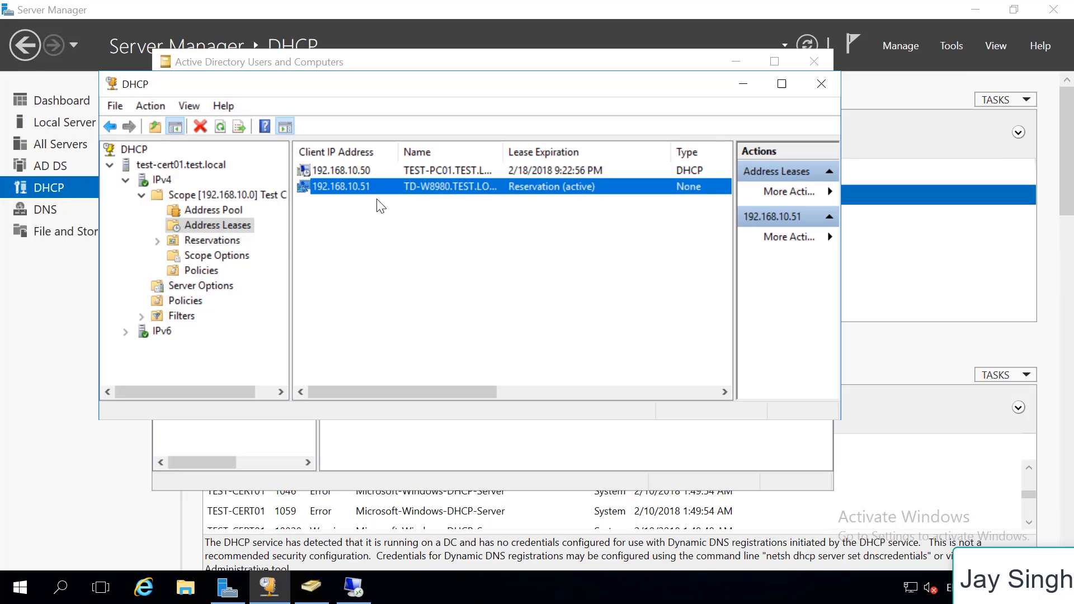
# Minimize the DHCP and Active Directory windows, and open the TEST.LOCAL forward lookup zone of TEST-CERT01 in DNS Manager
pyautogui.click(733, 88)
pyautogui.click(806, 68)
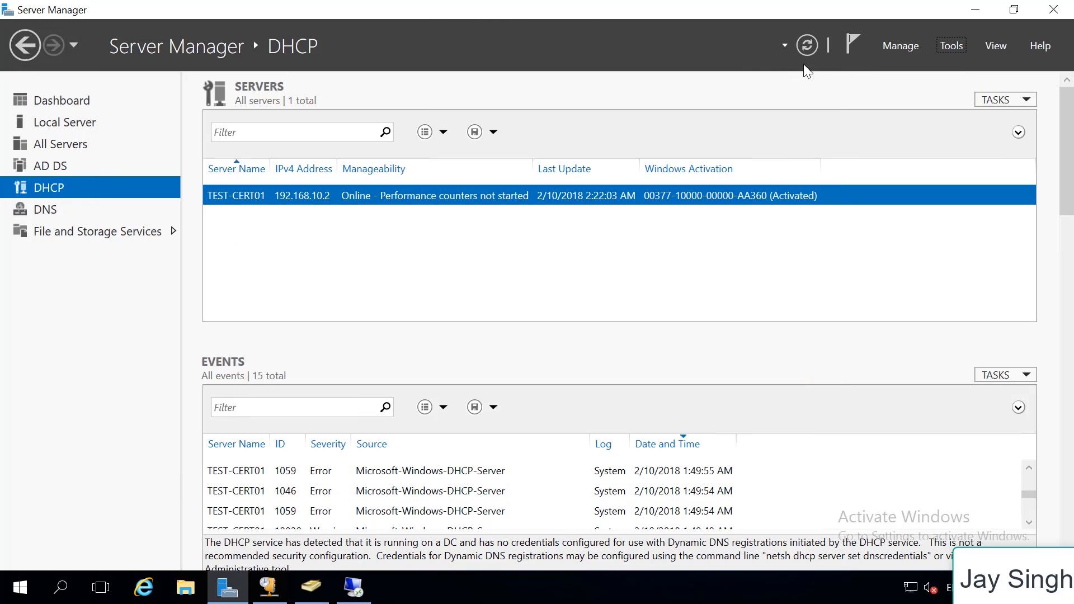
pyautogui.click(948, 43)
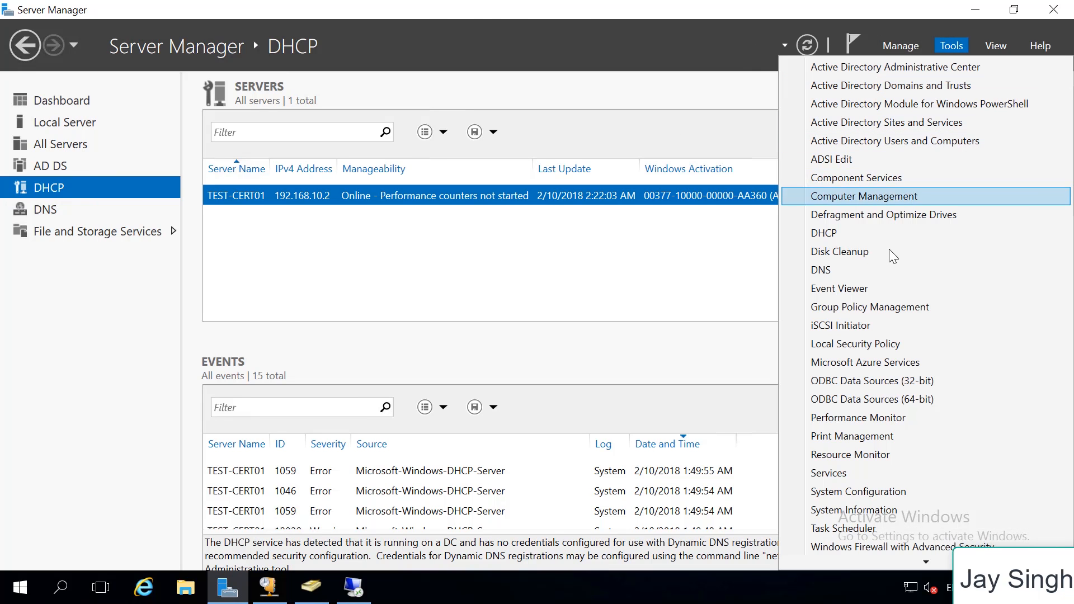
pyautogui.click(843, 270)
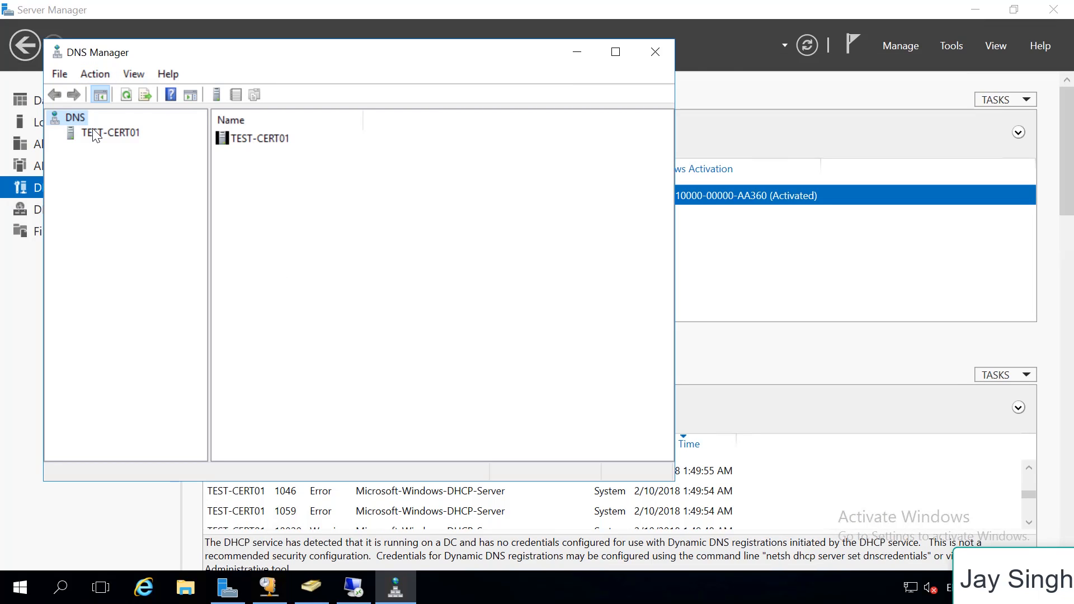
pyautogui.click(115, 138)
pyautogui.click(54, 134)
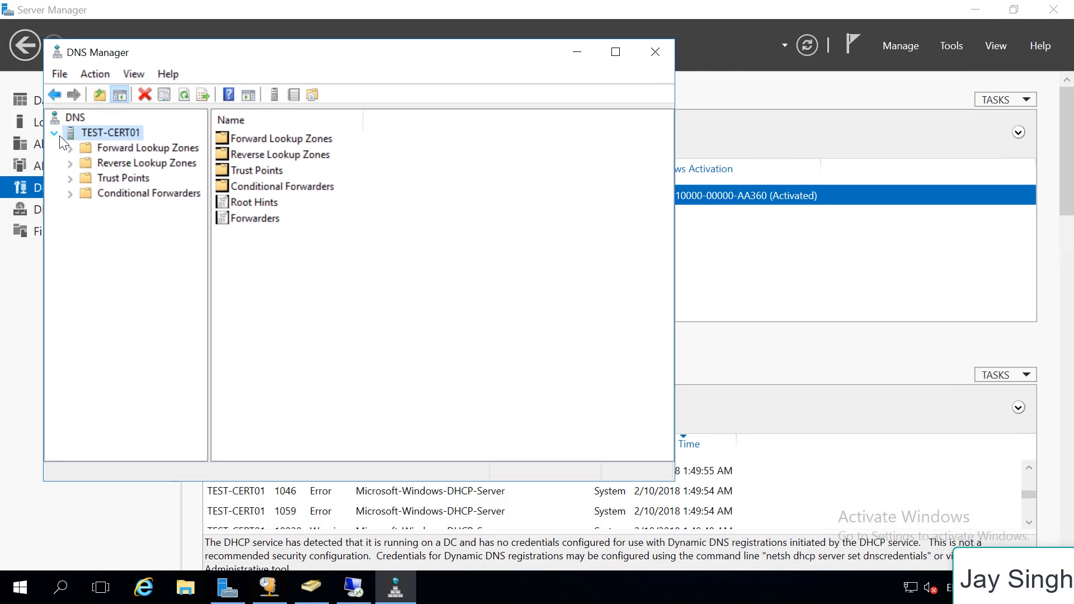
pyautogui.click(72, 149)
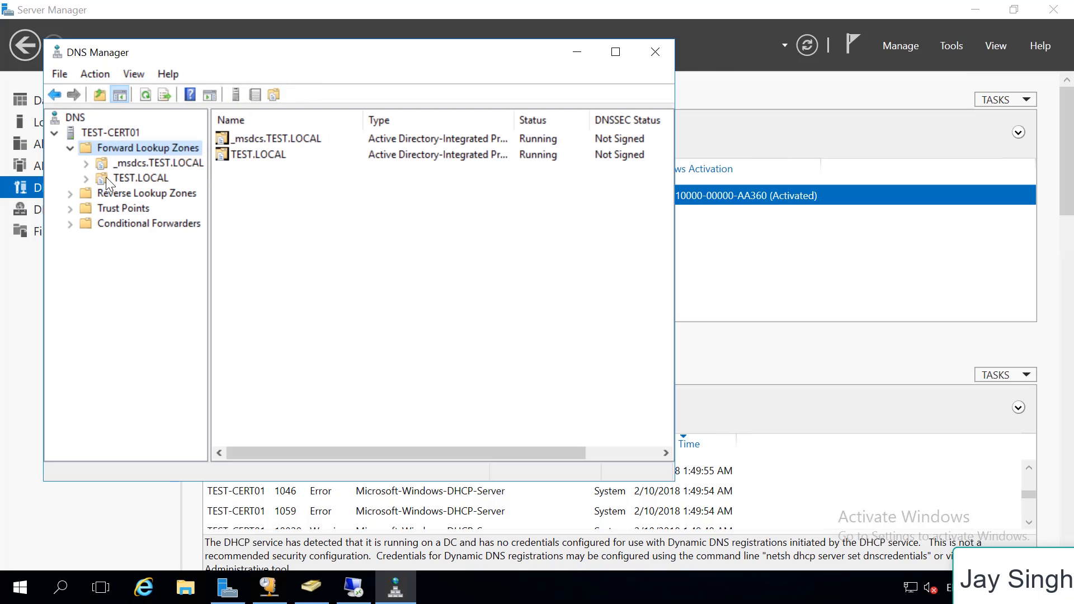
pyautogui.click(106, 176)
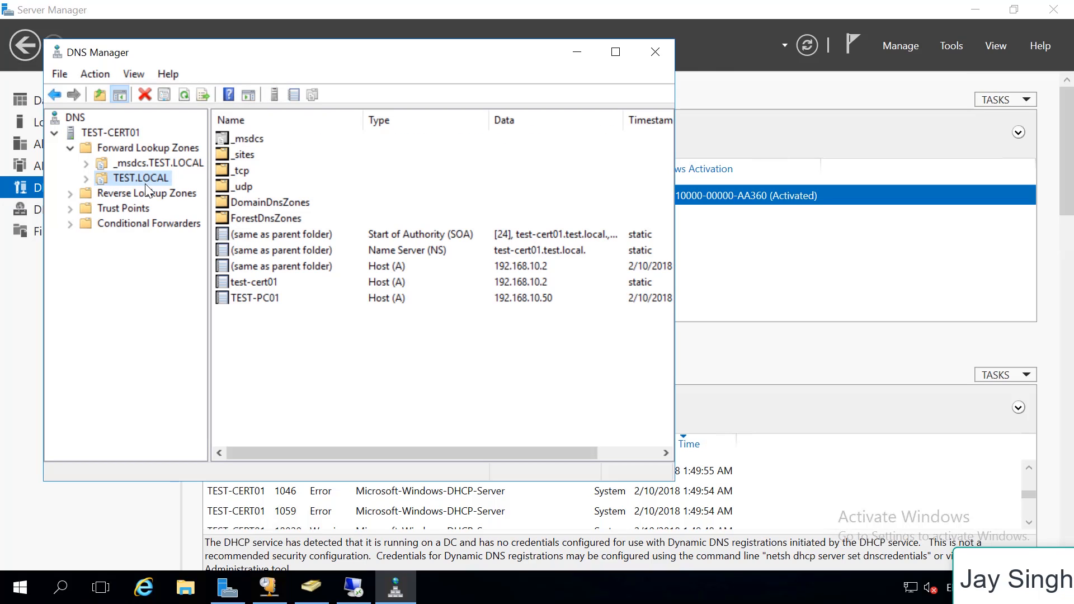
# Start a new host (A) record in the TEST.LOCAL zone named TD-W8980, checking the name against the DHCP lease
pyautogui.rightClick(402, 334)
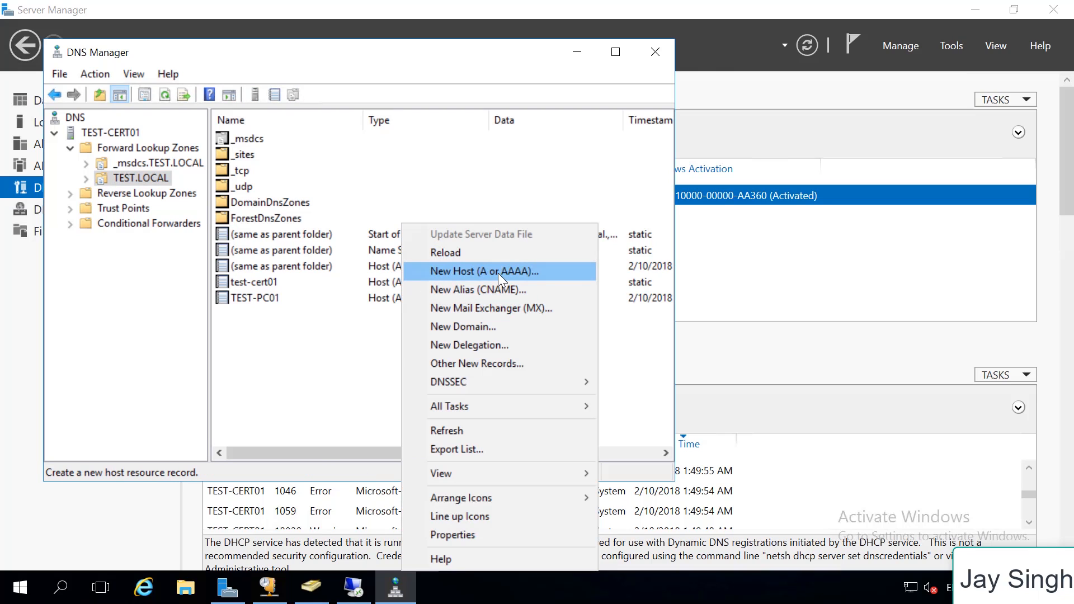
pyautogui.click(498, 273)
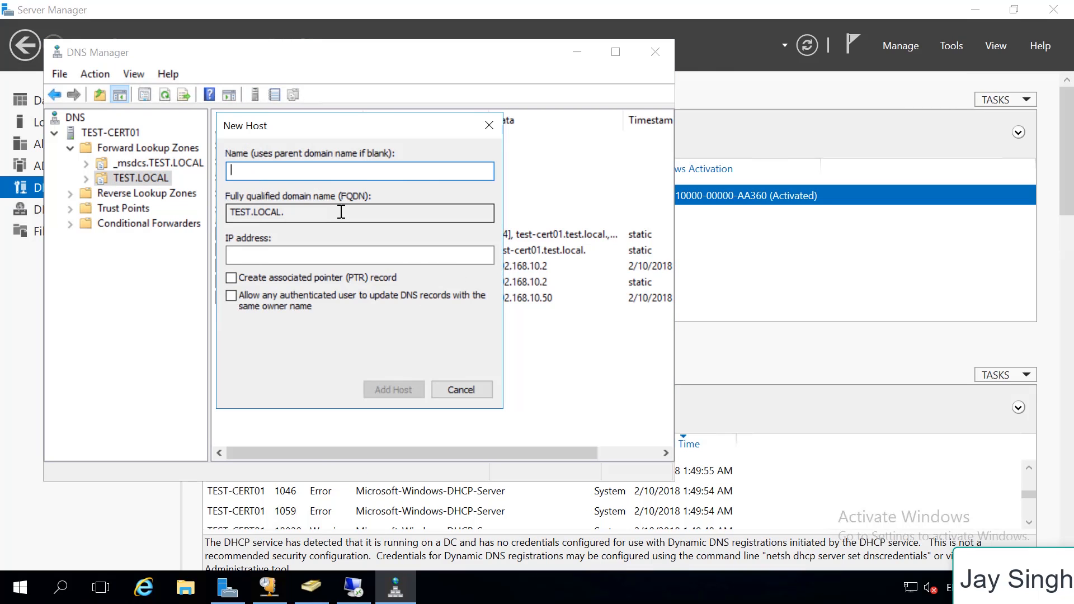
pyautogui.write('TD-WD')
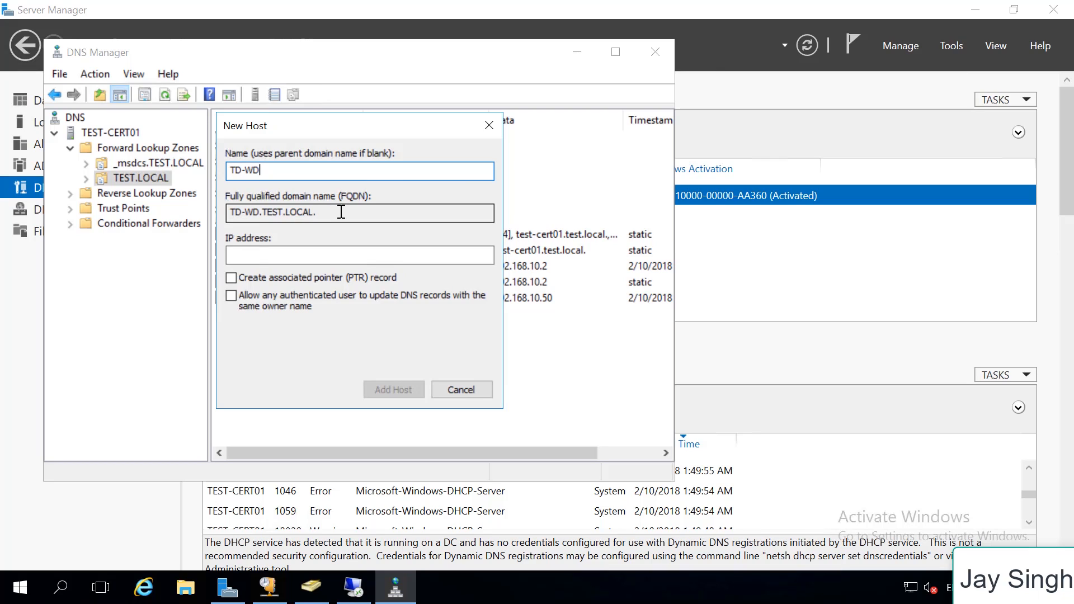
pyautogui.press('BackSpace')
pyautogui.write('8980')
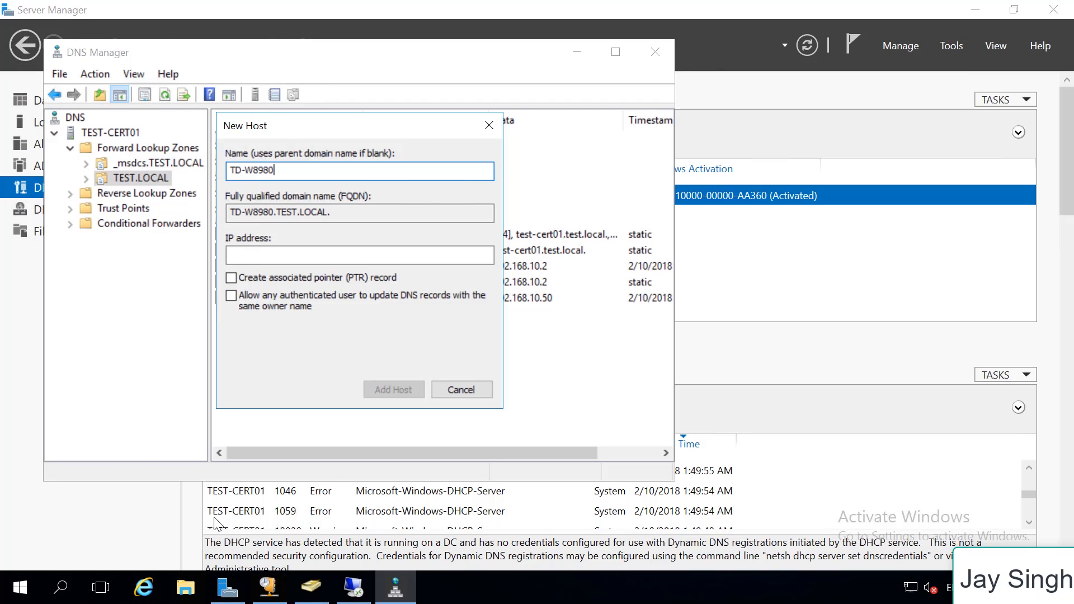
pyautogui.click(268, 588)
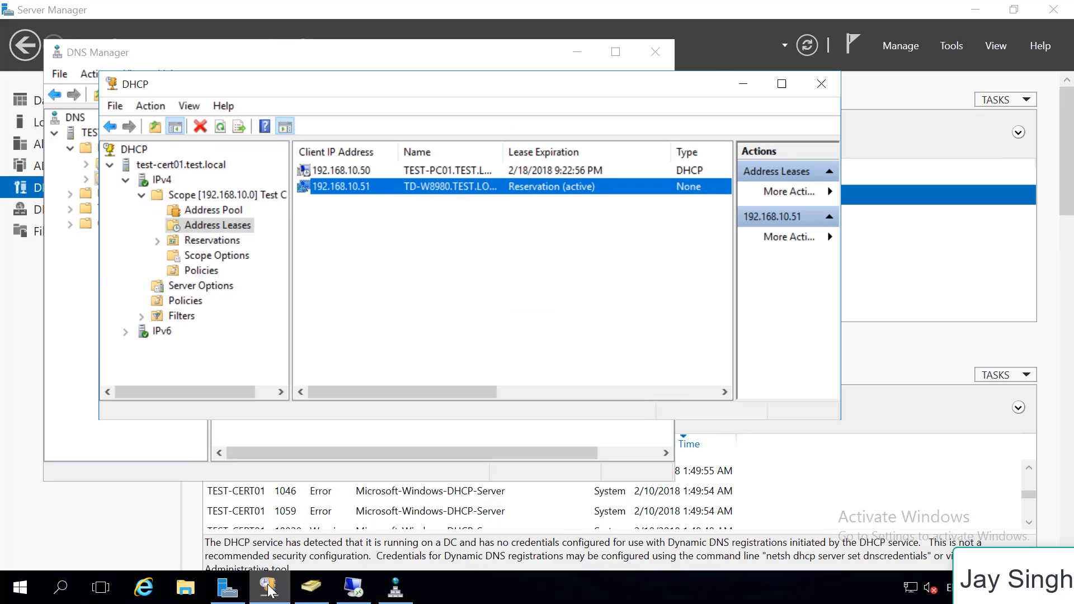
pyautogui.click(269, 589)
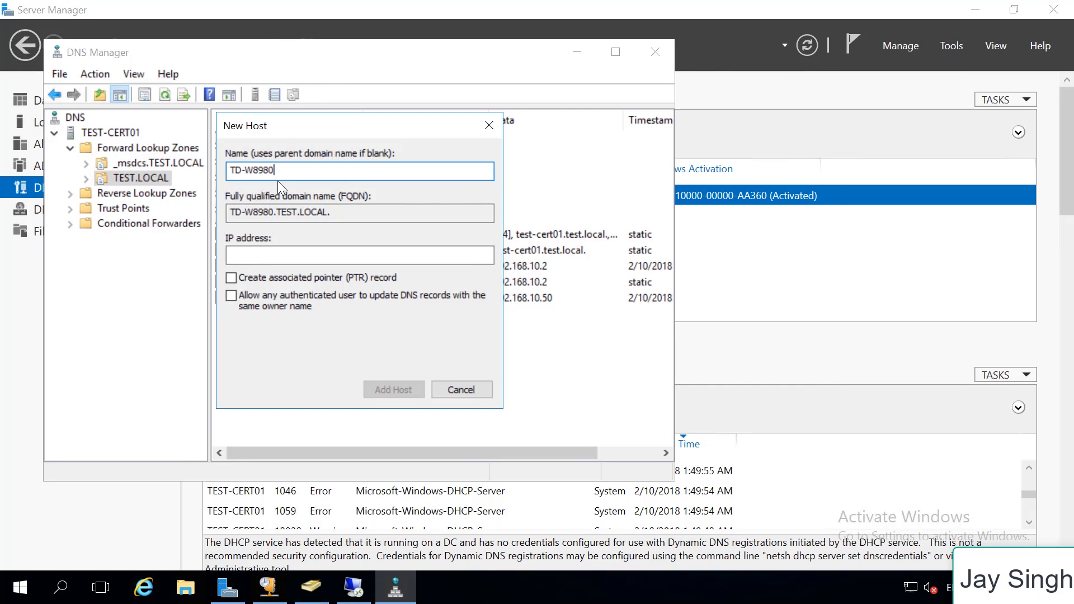
# Set the new host's IP address to 192.168.10.51, add the record, and minimize DNS Manager after closing the host dialog
pyautogui.click(263, 249)
pyautogui.write('1')
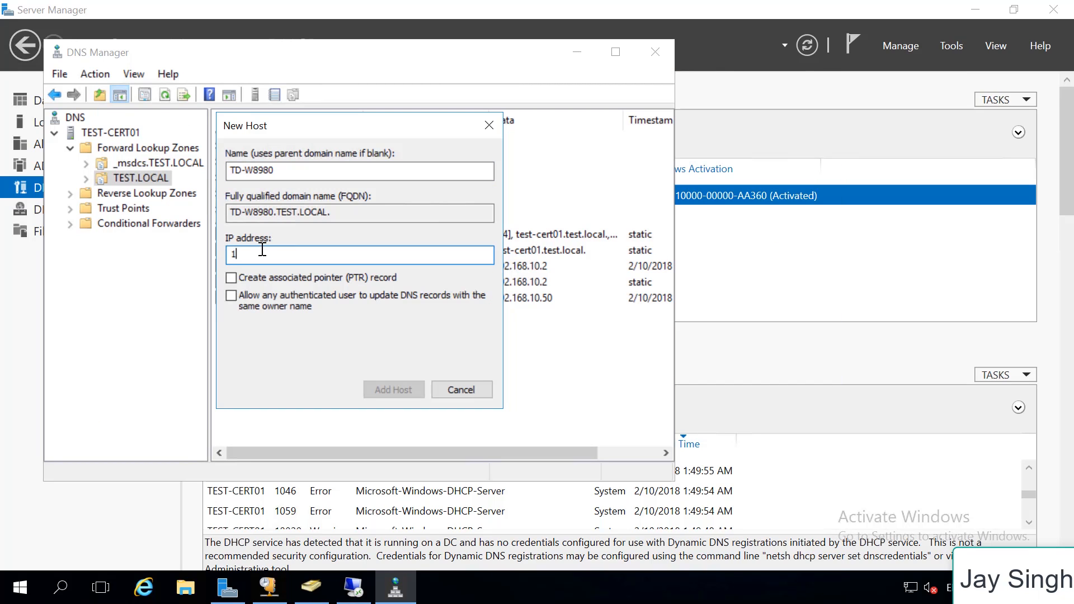
pyautogui.write('92.168.10.51')
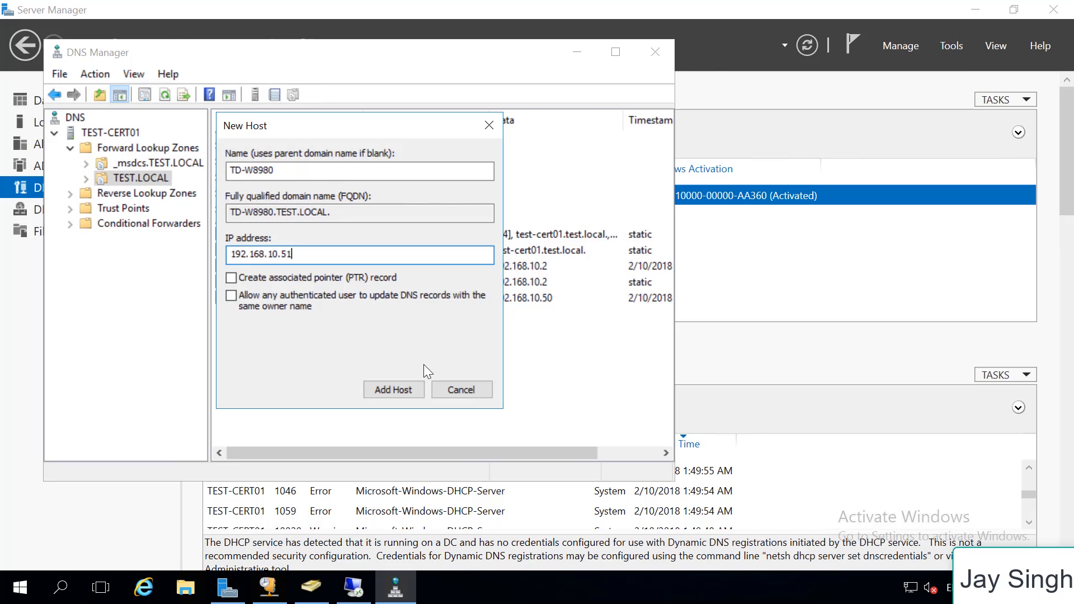
pyautogui.click(398, 389)
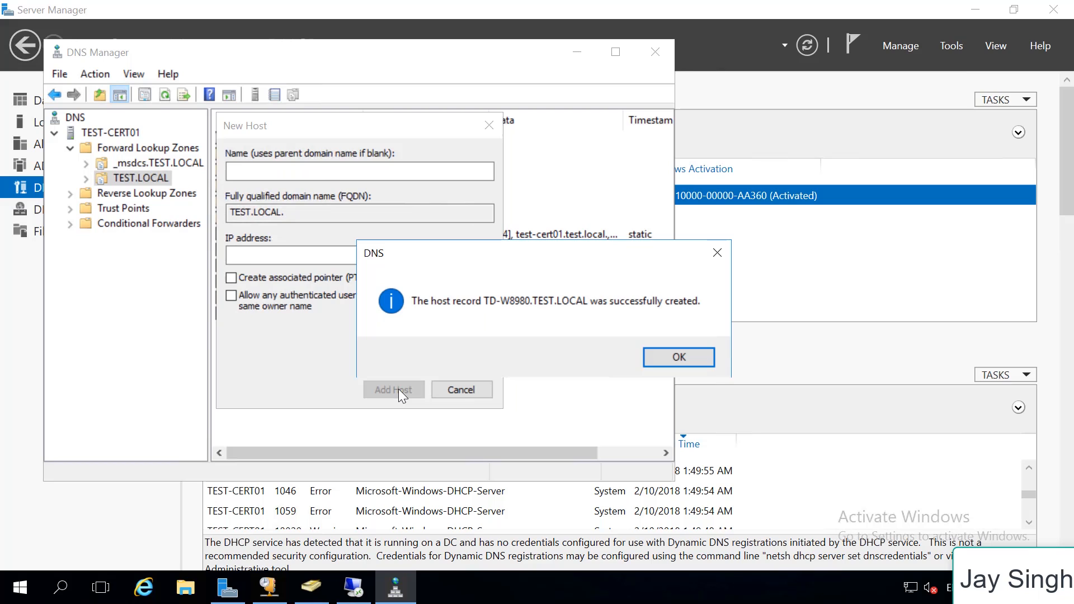
pyautogui.click(655, 355)
pyautogui.click(477, 392)
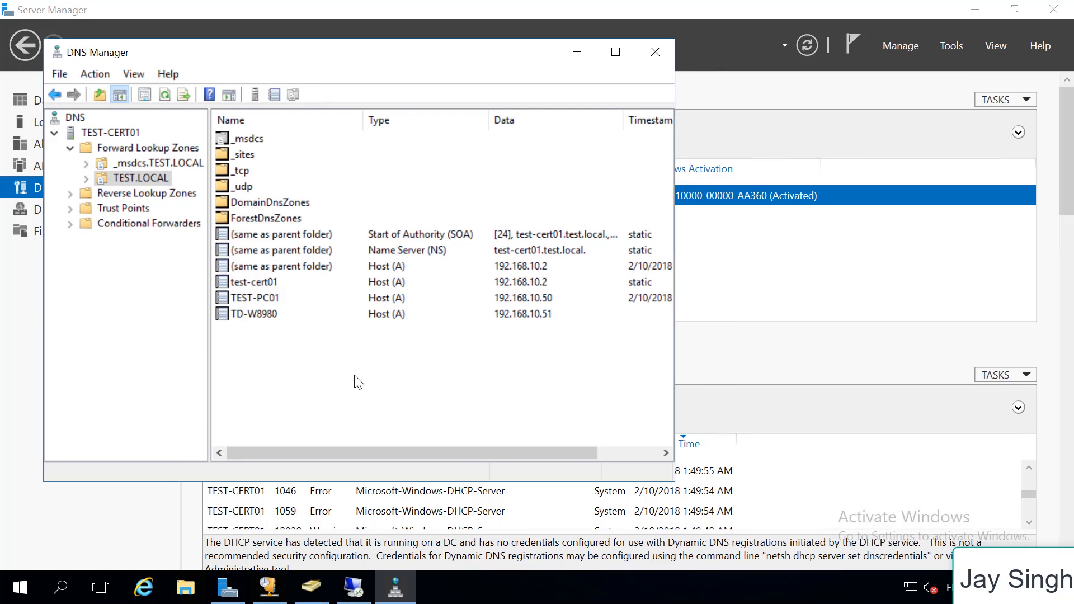
pyautogui.click(305, 318)
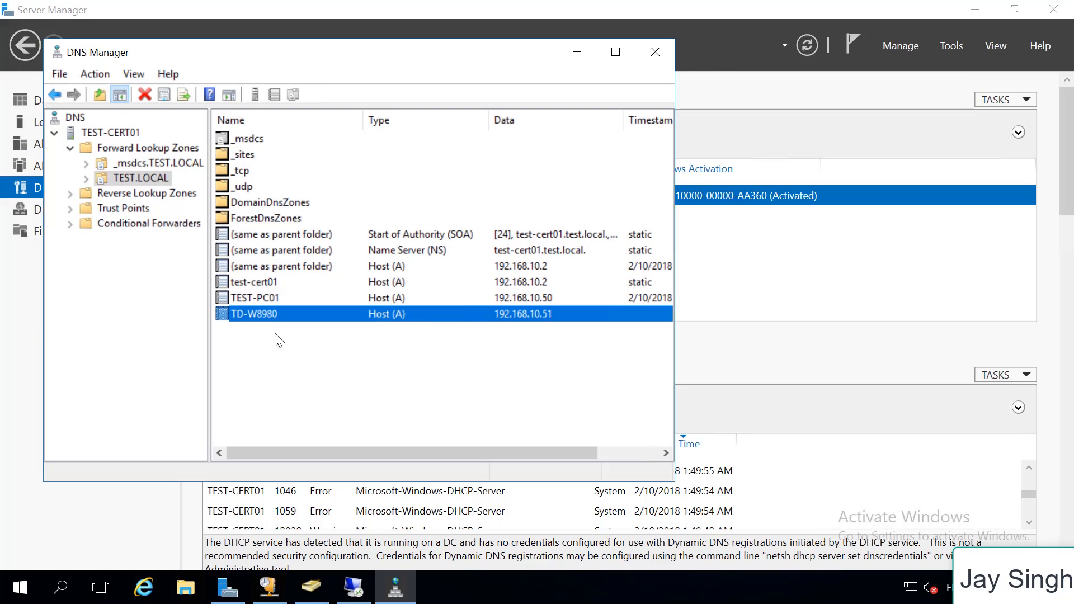
pyautogui.click(582, 55)
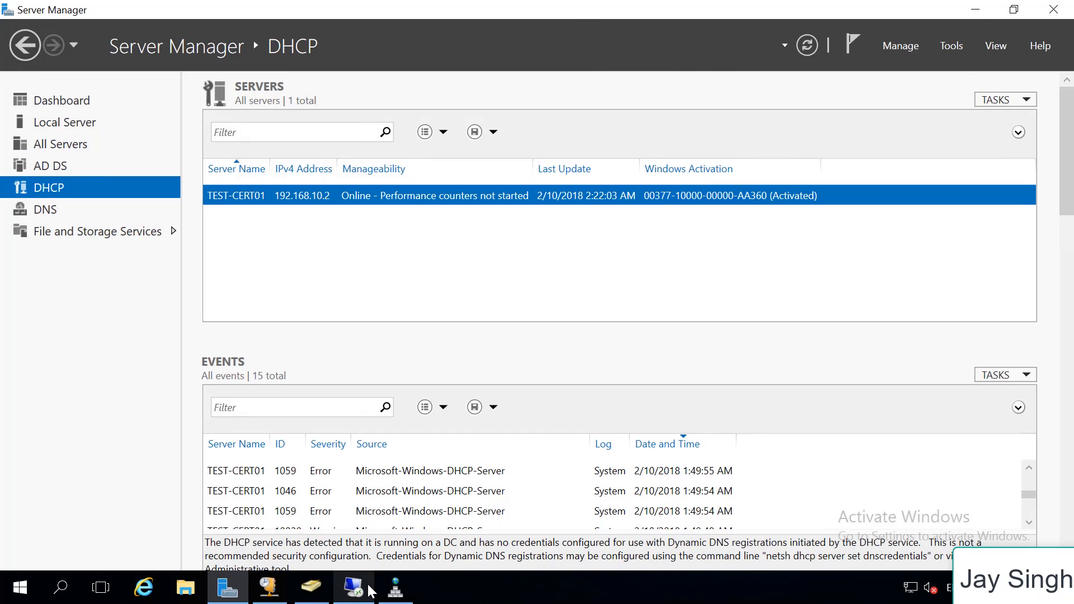
# Switch to the 192.168.10.50 remote desktop session and open the address 192.168.10.51 in Microsoft Edge
pyautogui.moveTo(364, 596)
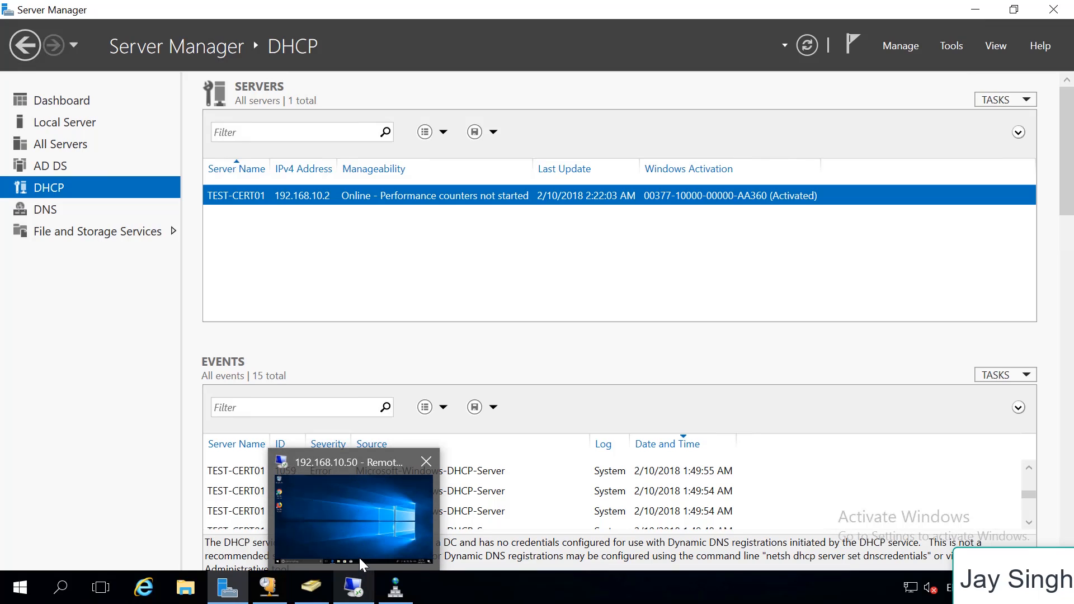
pyautogui.click(373, 508)
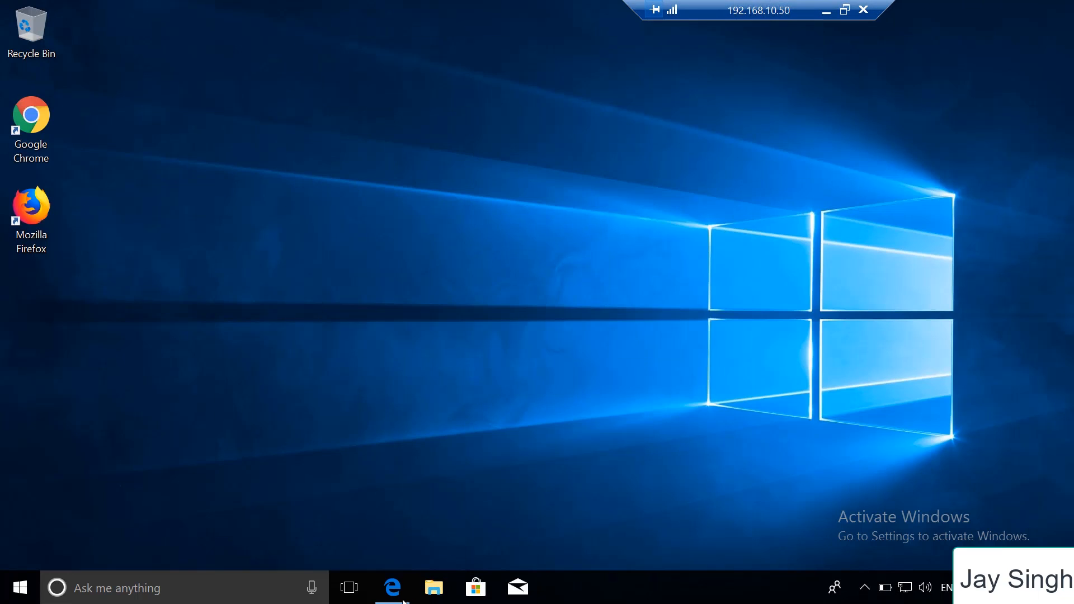
pyautogui.click(403, 602)
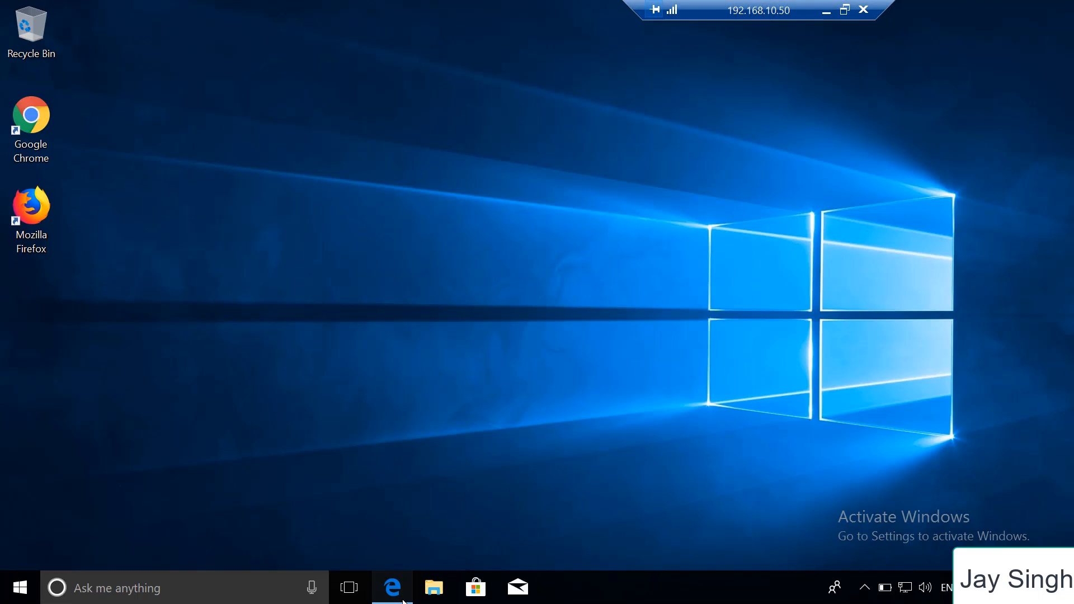
pyautogui.click(650, 49)
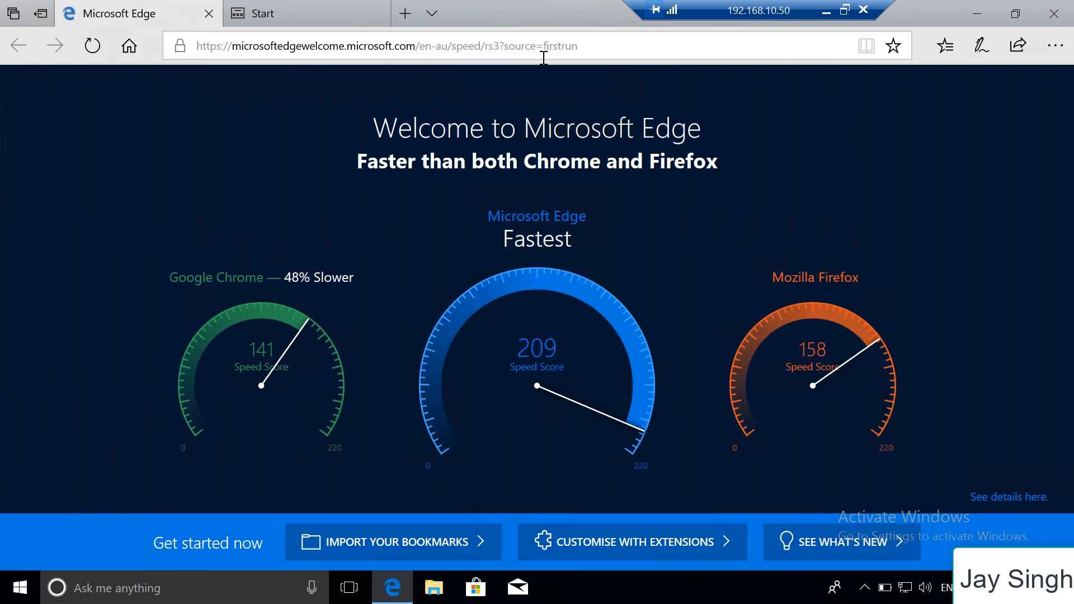
pyautogui.click(591, 47)
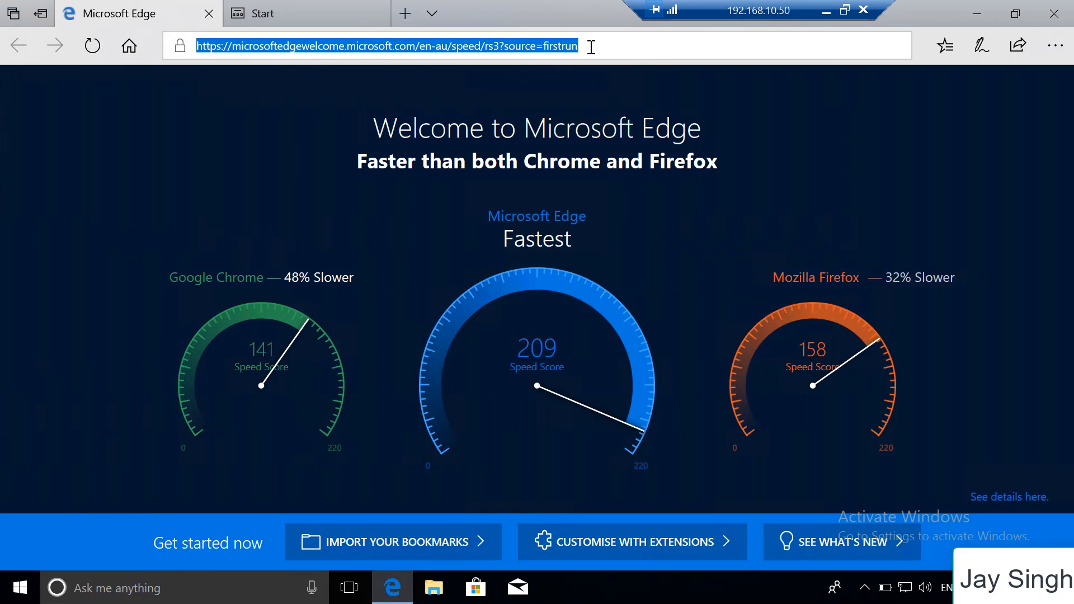
pyautogui.write('192')
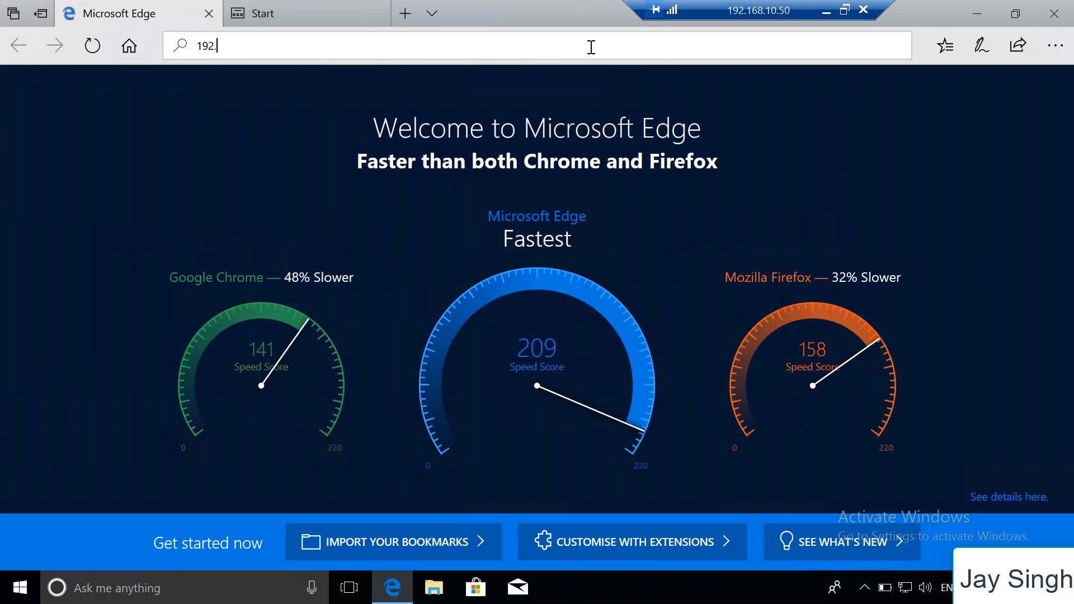
pyautogui.write('.168.')
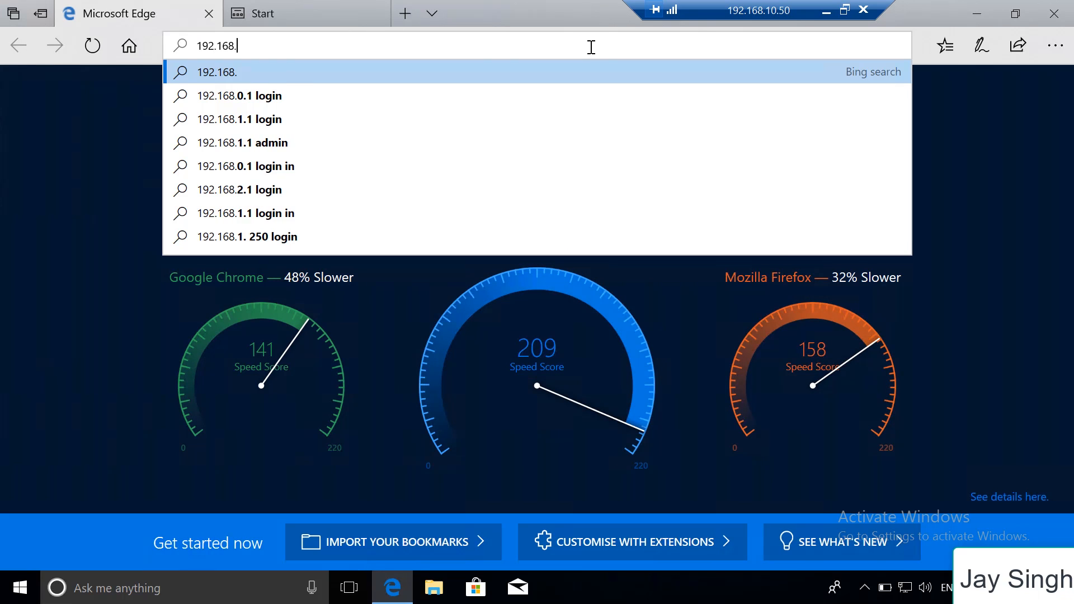
pyautogui.write('10.51')
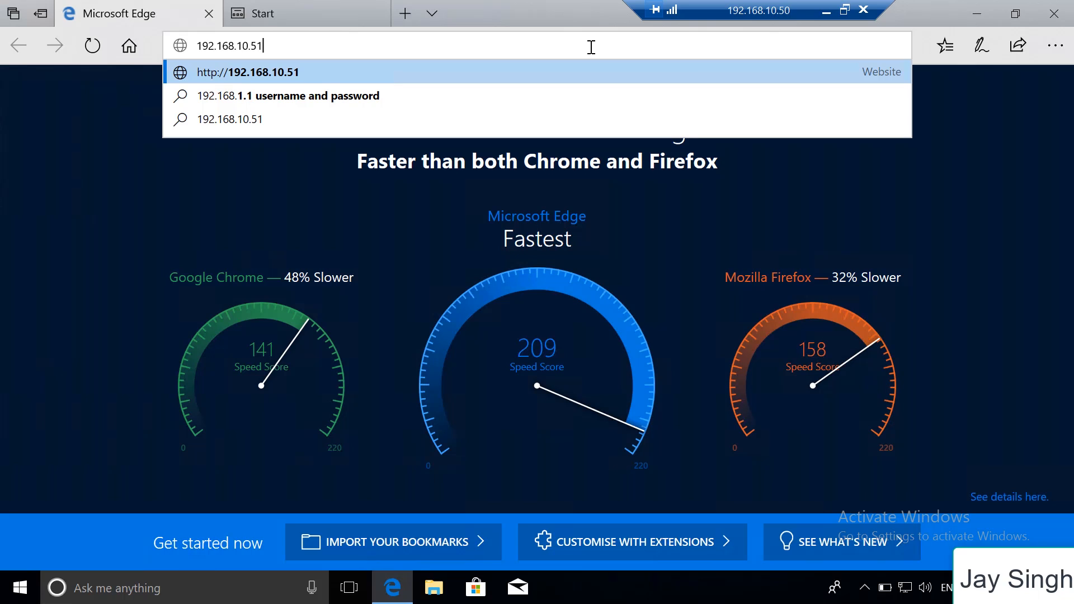
pyautogui.press('Return')
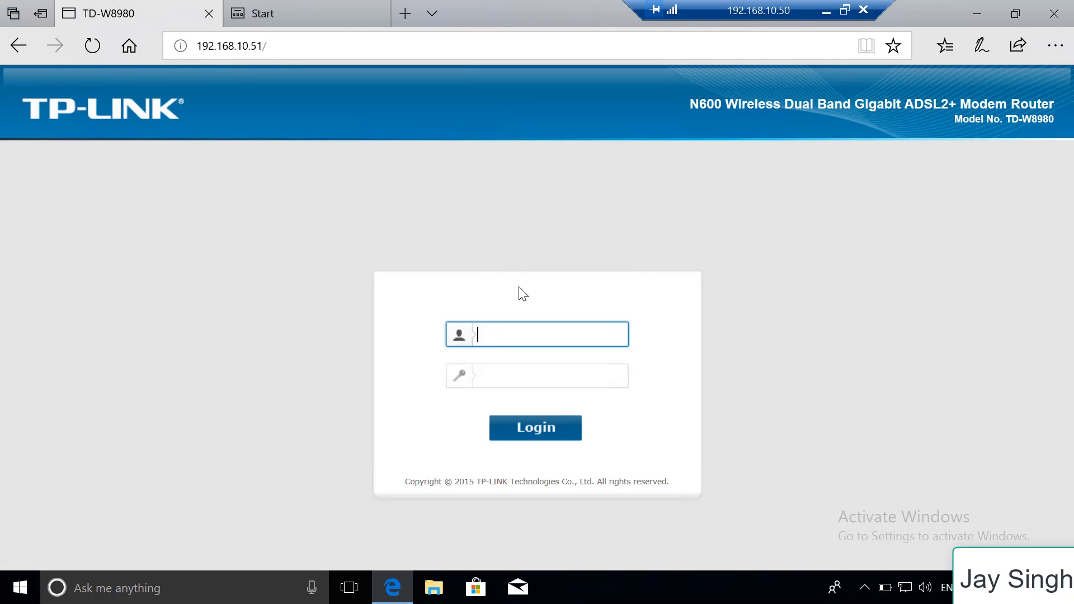
# Log in to the TP-LINK router page with the admin username and the account password, and view its basic status
pyautogui.write('admin')
pyautogui.press('Tab')
pyautogui.write('ad')
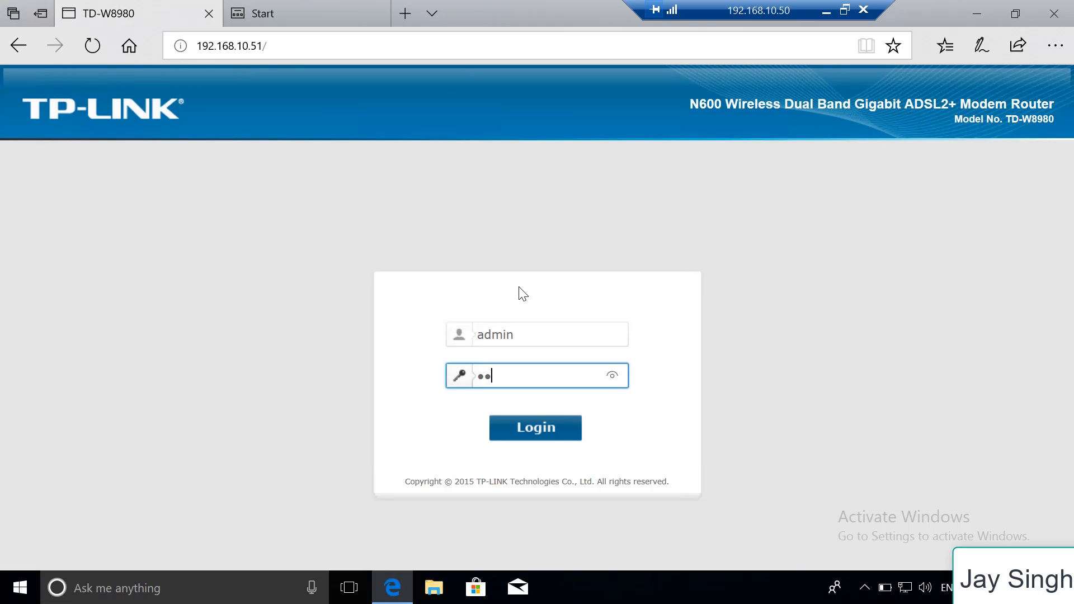
pyautogui.write('m')
pyautogui.press('BackSpace')
pyautogui.press('BackSpace')
pyautogui.press('BackSpace')
pyautogui.write('admin')
pyautogui.press('Return')
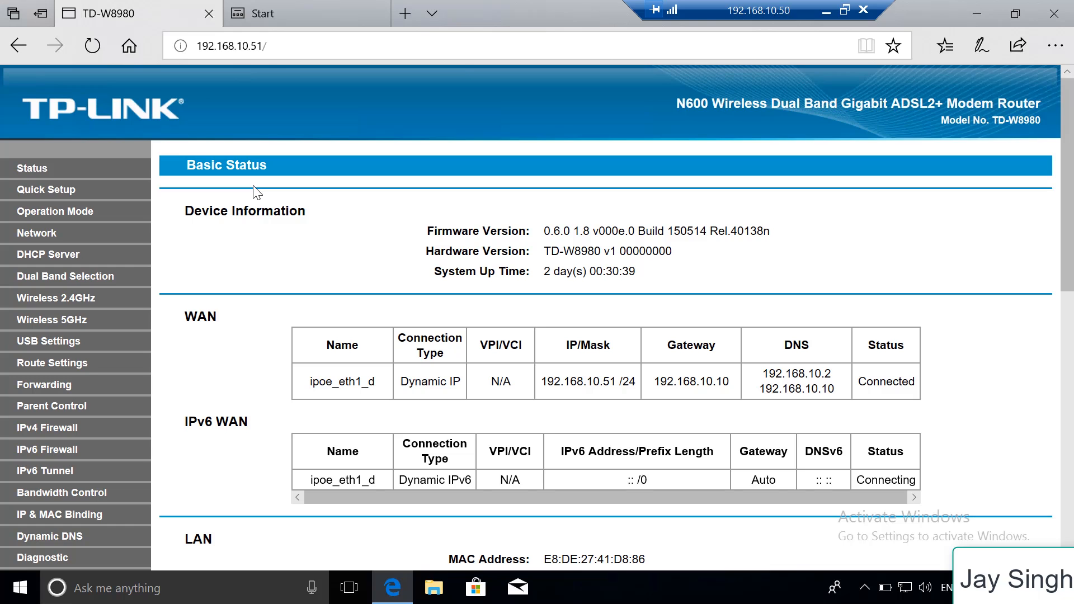
pyautogui.scroll(-5, 84, 354)
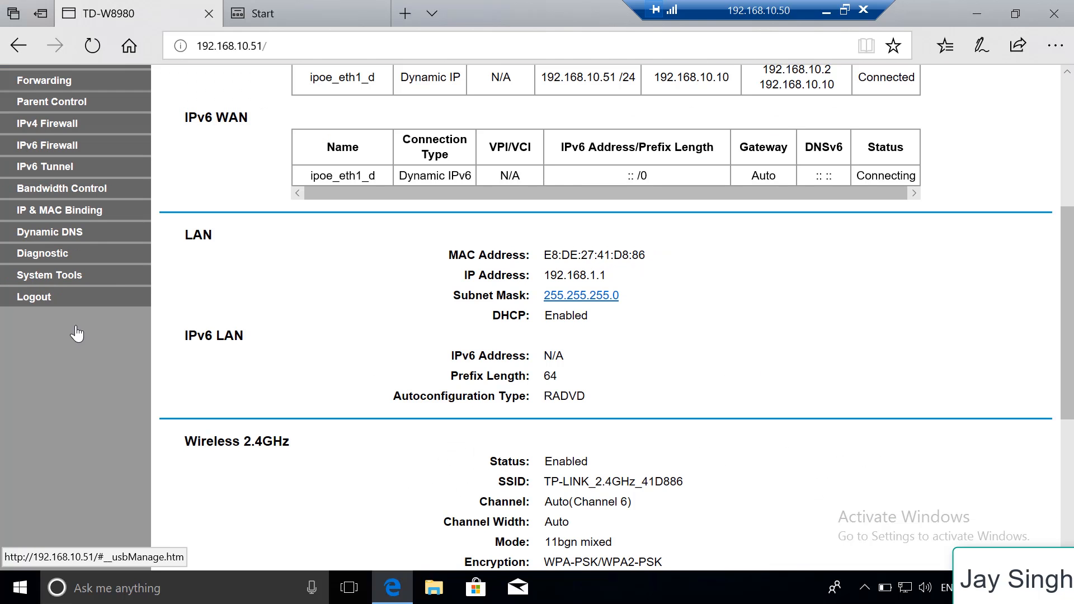
# Review the router's system log and Manage Control settings, and check its WAN IP address and mask on the status page
pyautogui.click(77, 275)
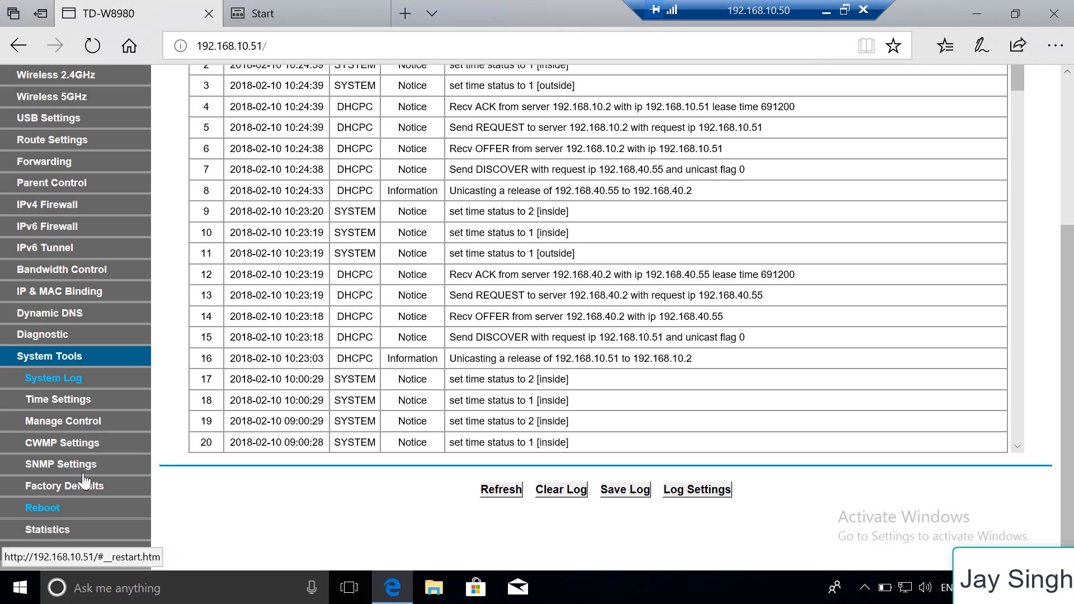
pyautogui.click(92, 421)
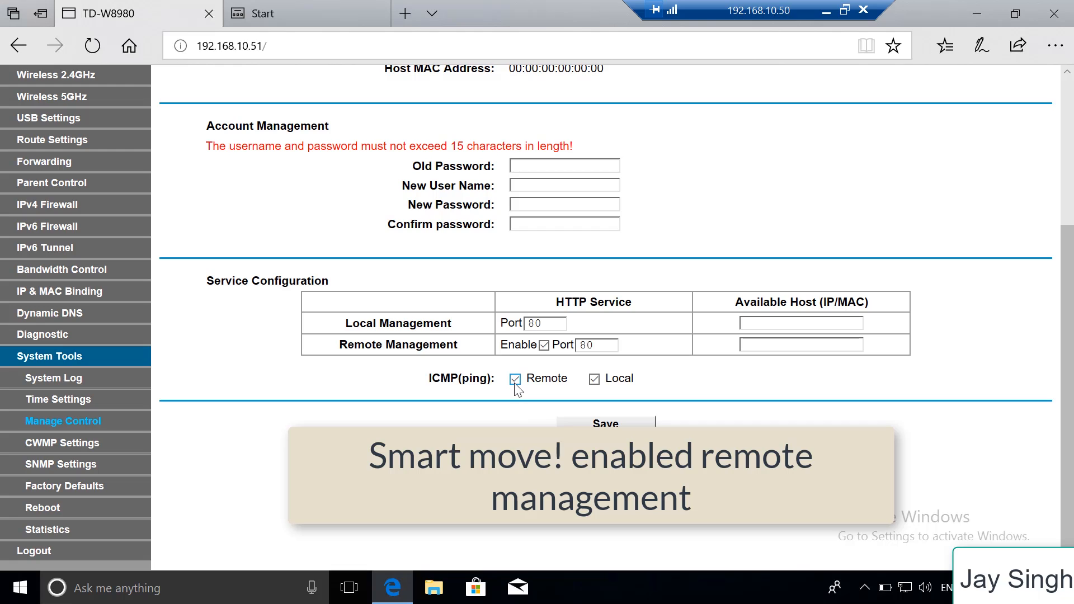
pyautogui.scroll(4, 515, 386)
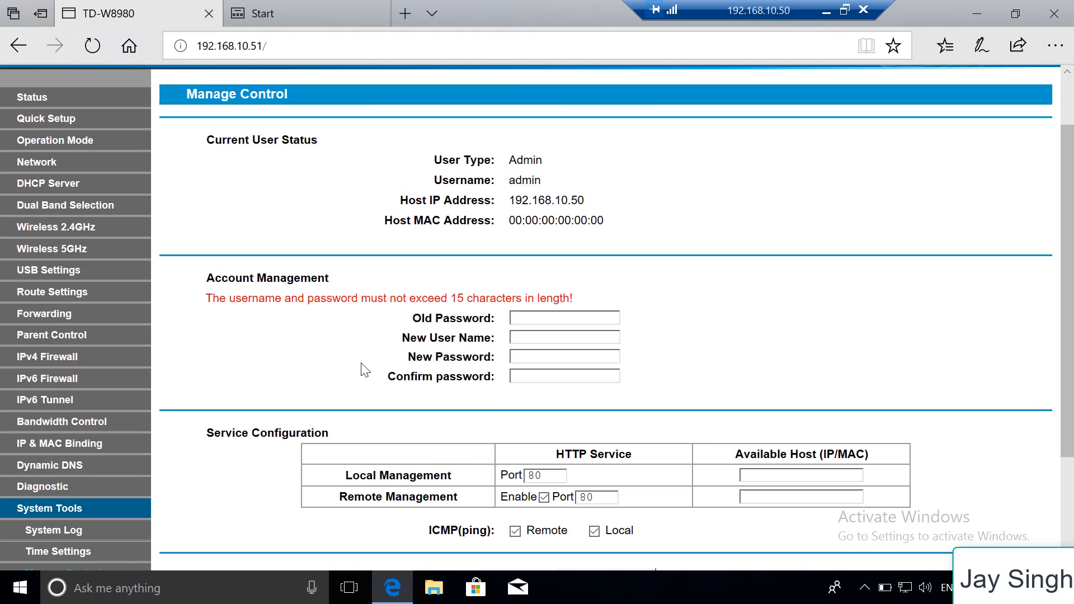
pyautogui.click(54, 171)
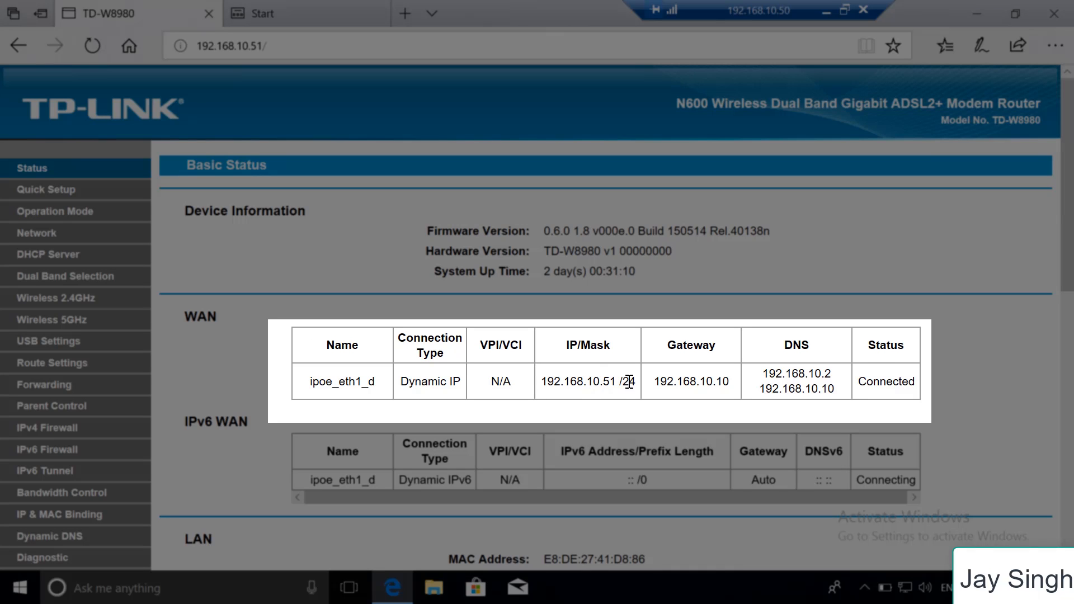
pyautogui.moveTo(635, 383); pyautogui.dragTo(540, 386)
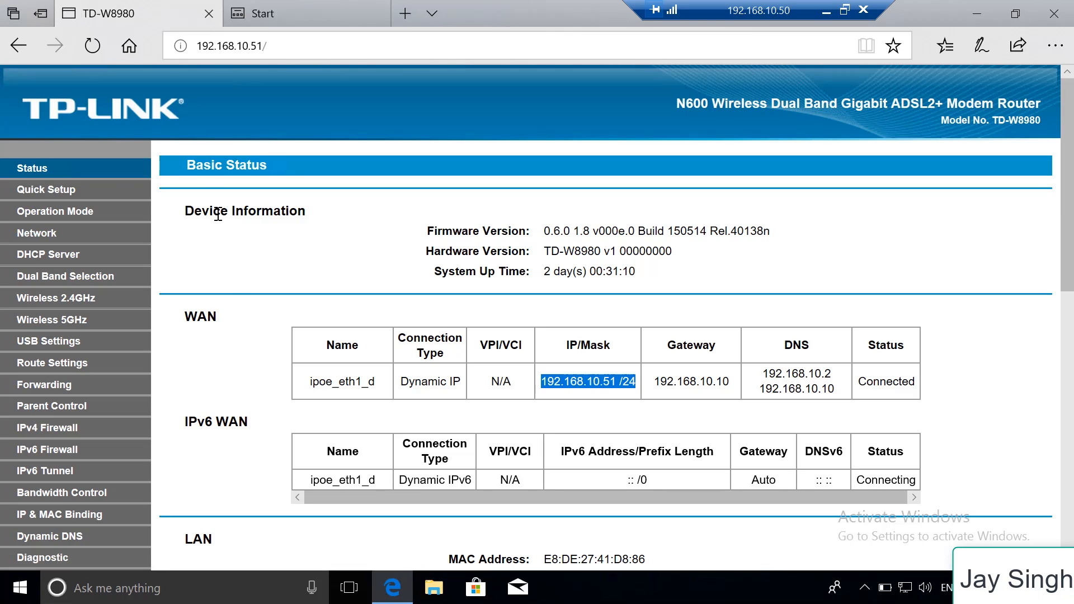
# Review the router's 2.4 GHz wireless basic, WPS and security settings, including the WPA/WPA2 - Enterprise RADIUS server IP, port and password fields
pyautogui.click(86, 301)
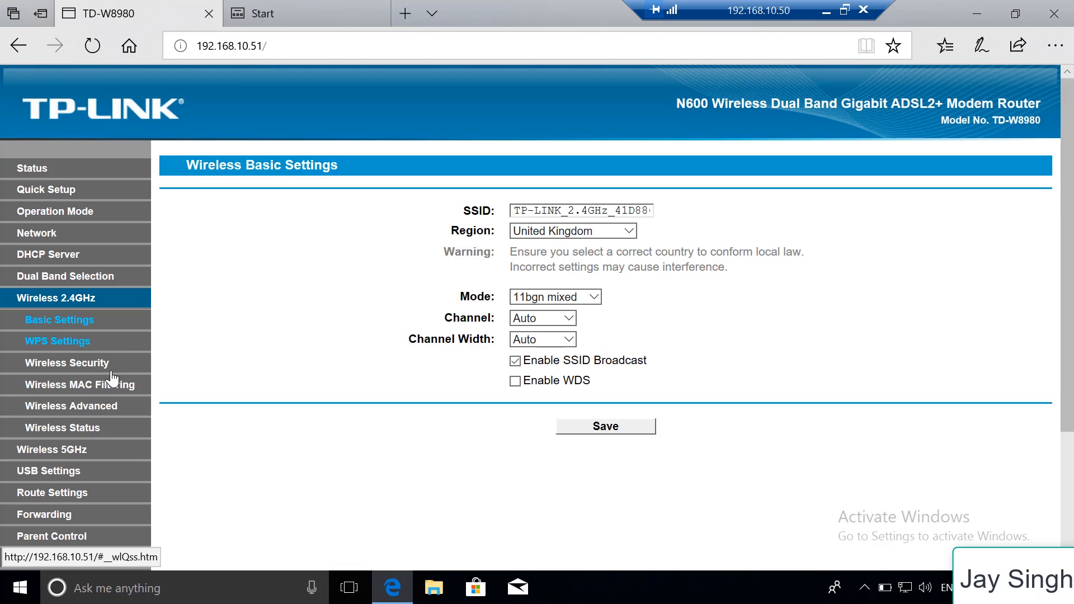
pyautogui.click(87, 345)
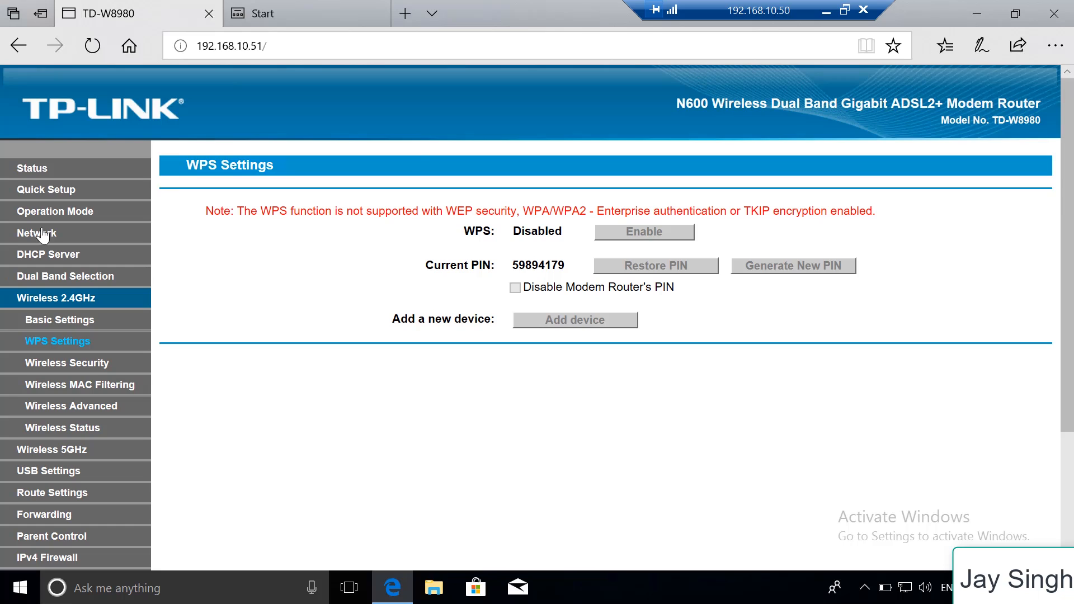
pyautogui.click(100, 364)
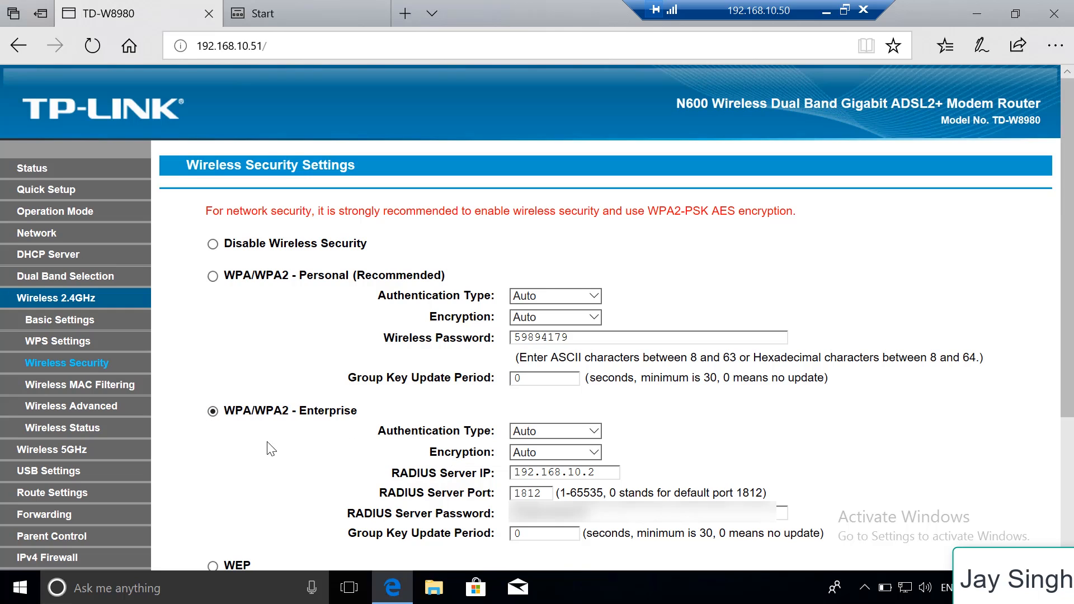
pyautogui.click(592, 474)
pyautogui.click(609, 513)
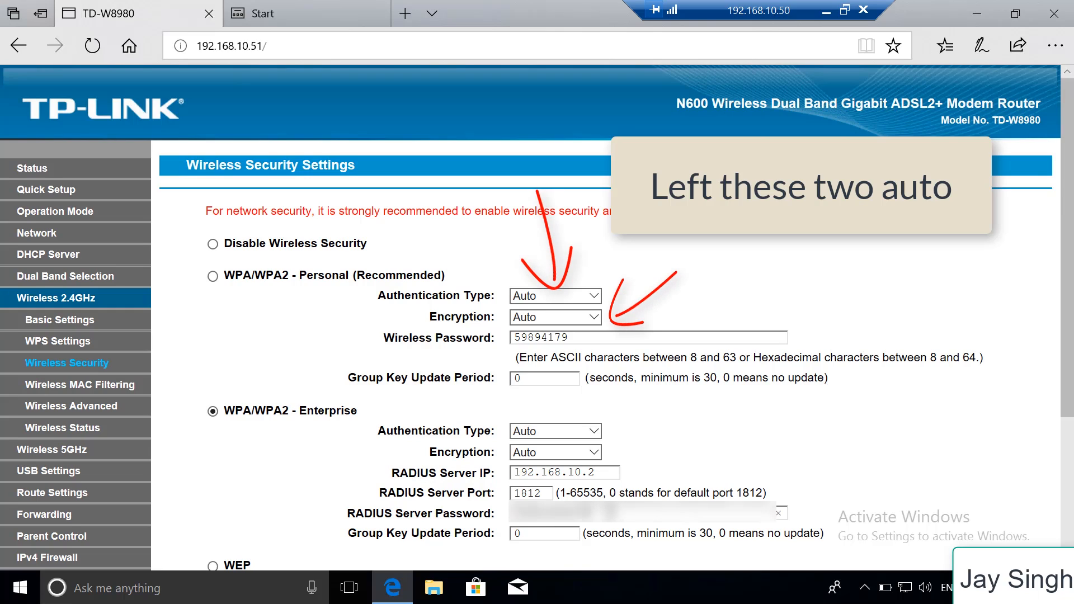
pyautogui.moveTo(602, 513); pyautogui.dragTo(512, 513)
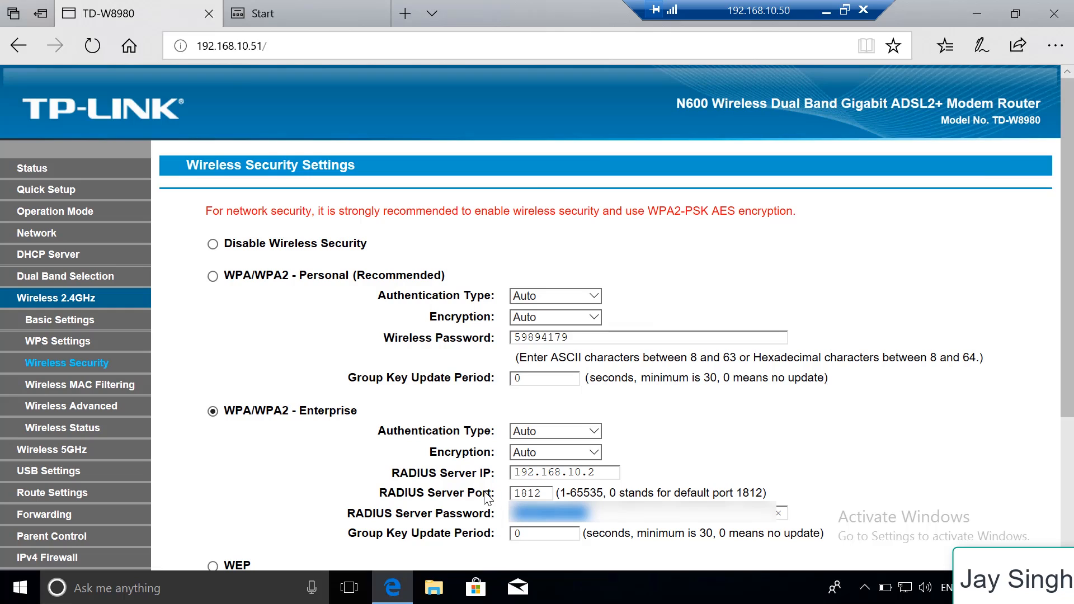
pyautogui.click(535, 493)
pyautogui.doubleClick(534, 493)
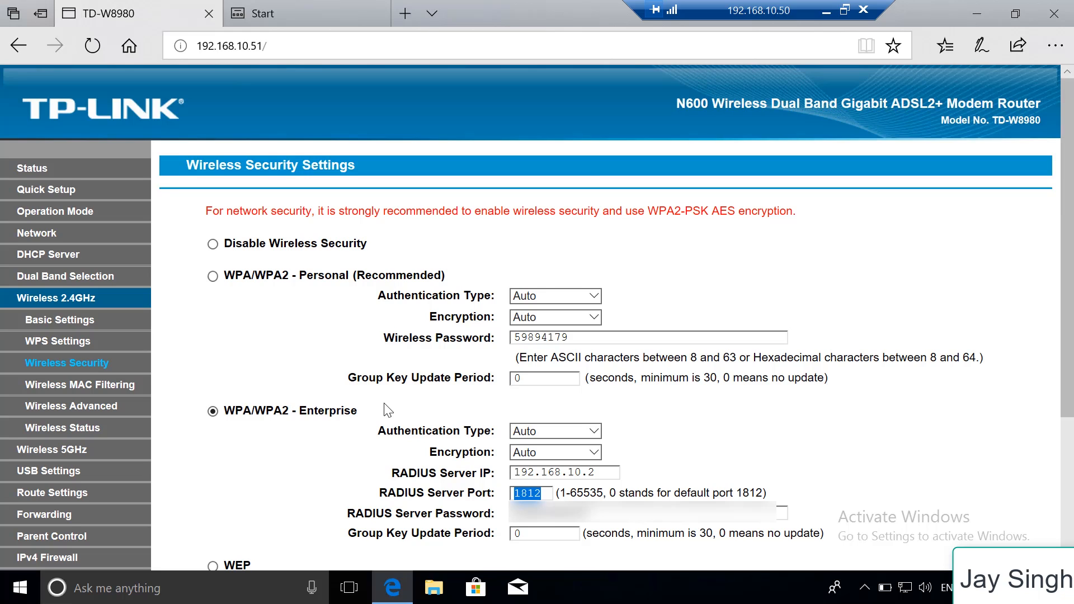
# Return to Server Manager on the server and start a role-based Add Roles and Features installation for TEST-CERT01.TEST.LOCAL
pyautogui.click(828, 14)
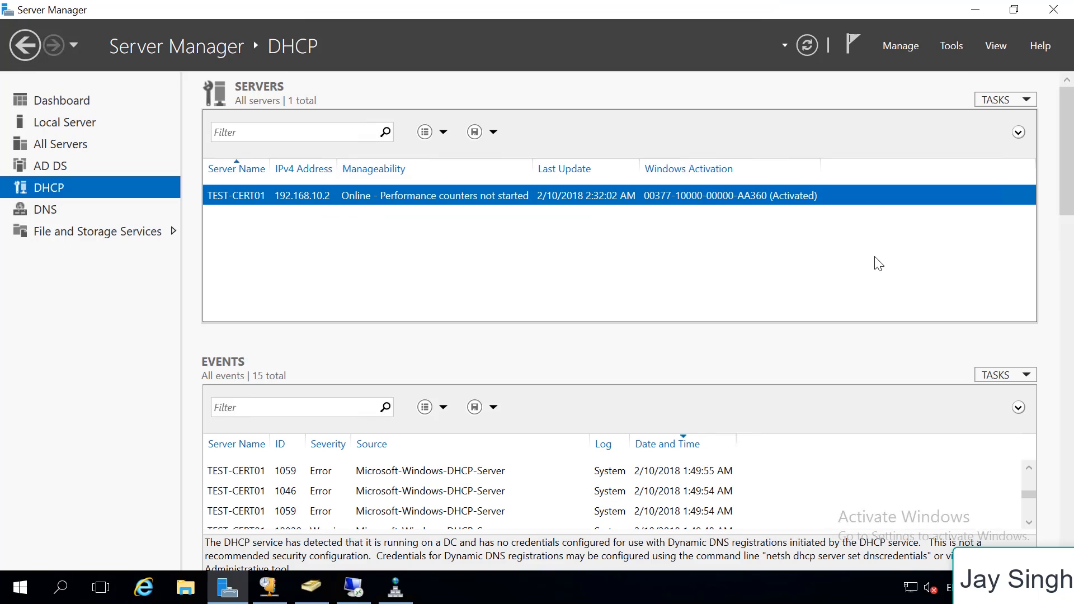
pyautogui.click(954, 46)
pyautogui.click(924, 40)
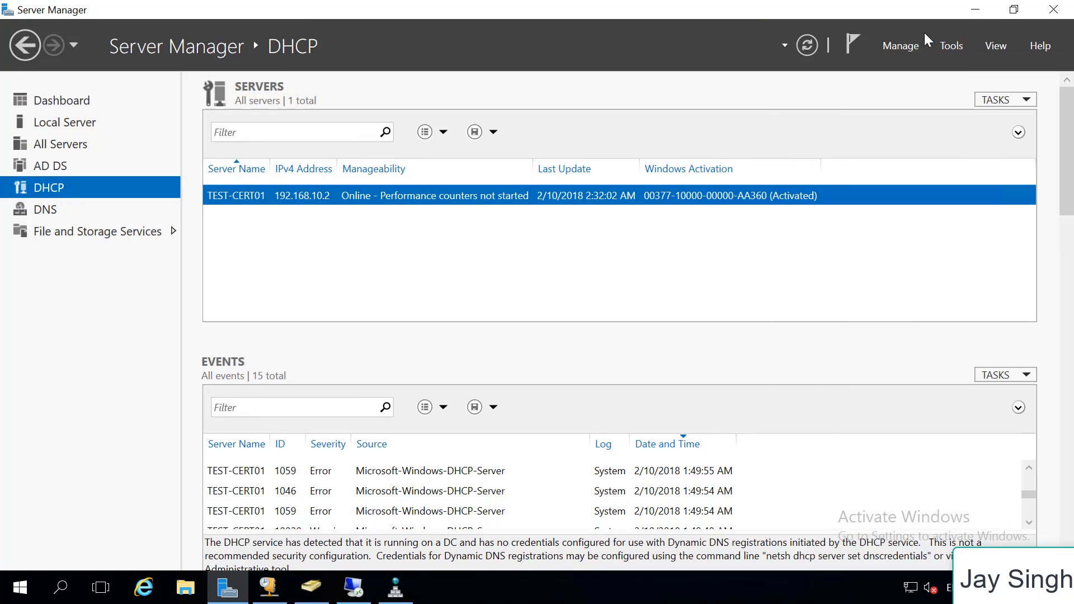
pyautogui.click(915, 46)
pyautogui.click(927, 67)
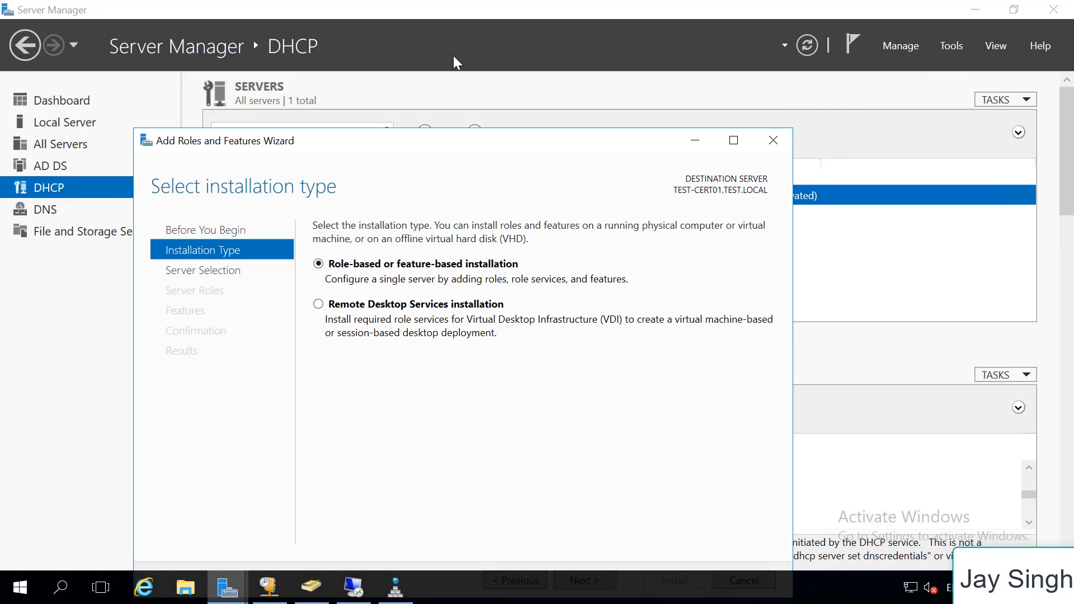
pyautogui.moveTo(471, 145); pyautogui.dragTo(506, 92)
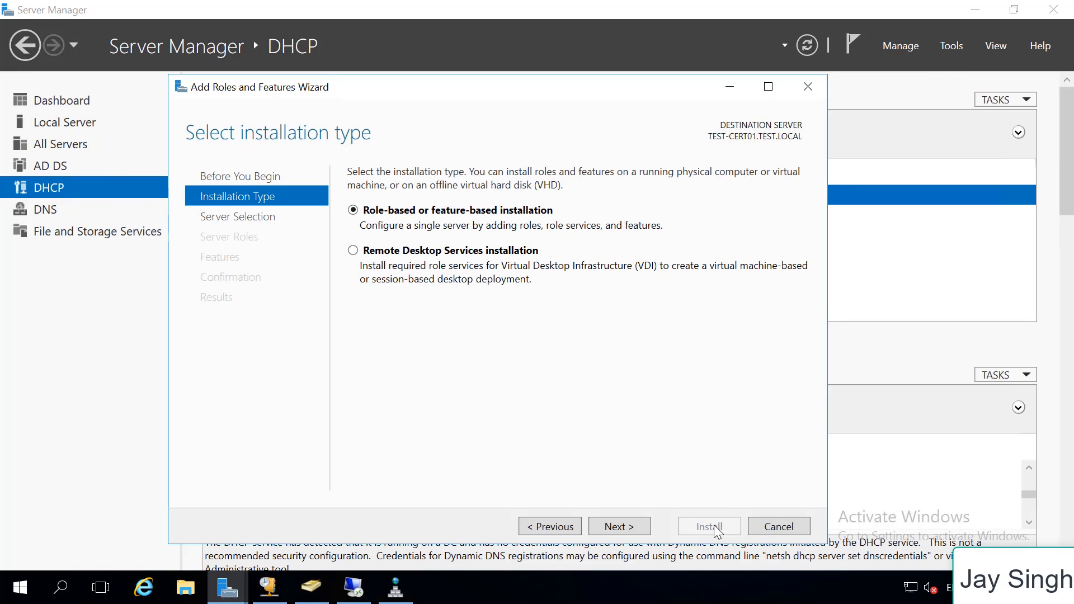
pyautogui.click(618, 527)
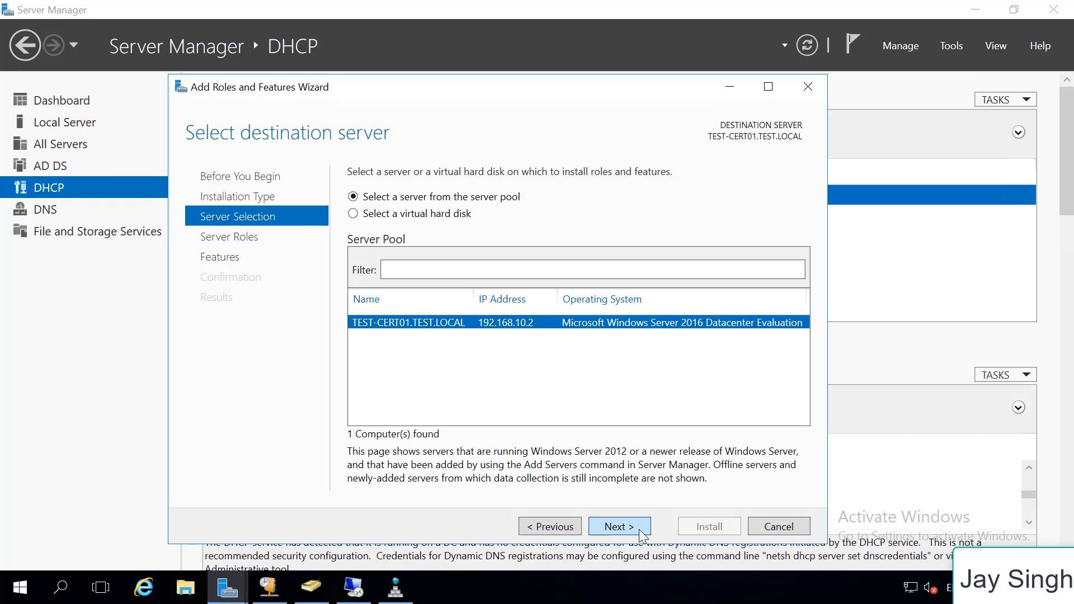
pyautogui.click(639, 531)
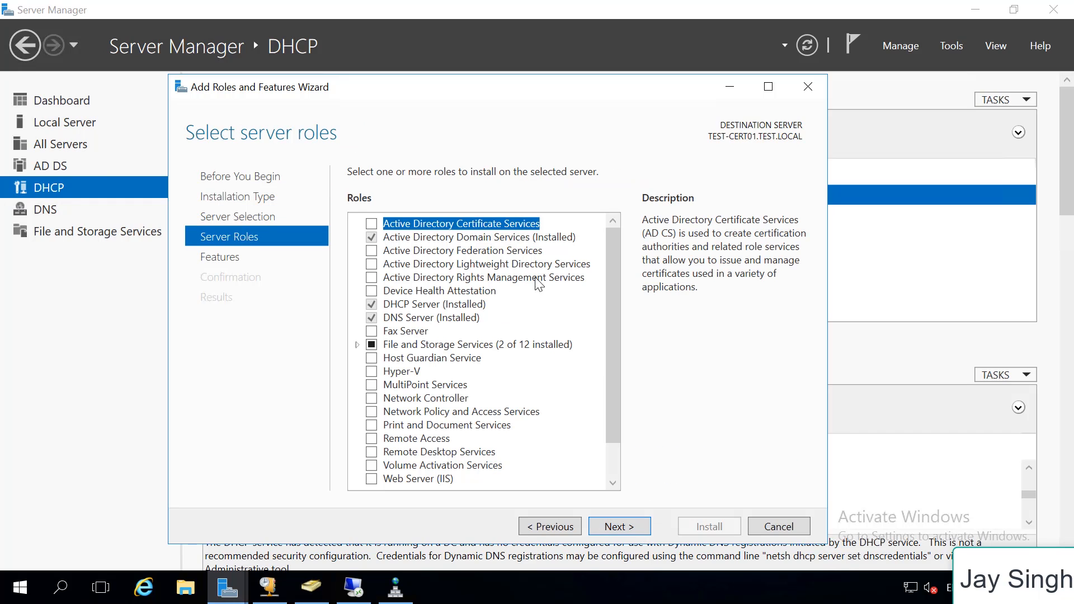
# Select the Active Directory Certificate Services role with its management tools and the Certification Authority role service, adding no other features
pyautogui.click(372, 225)
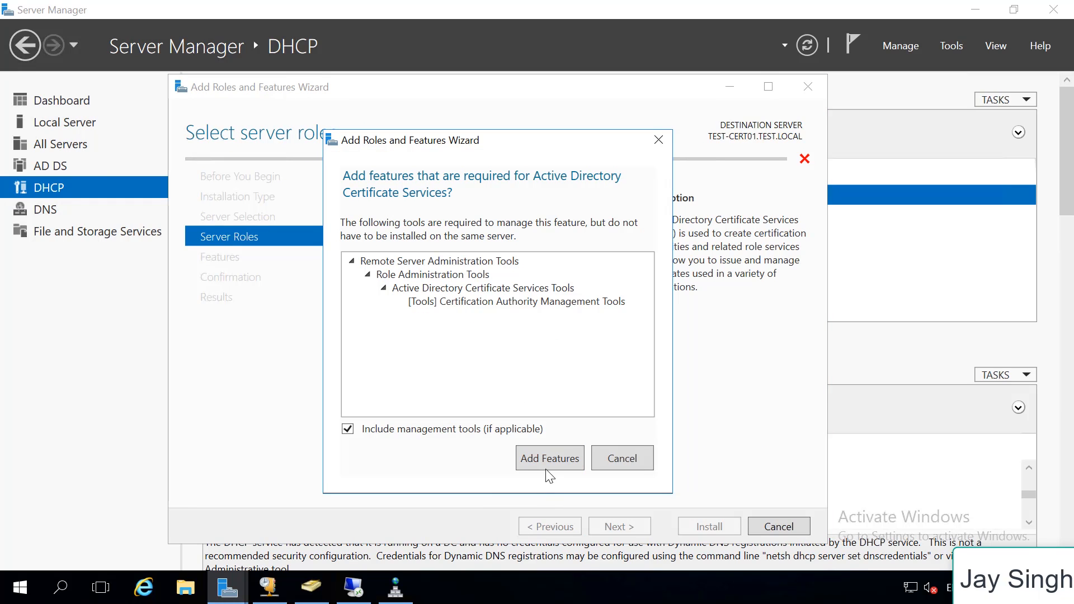
pyautogui.click(551, 464)
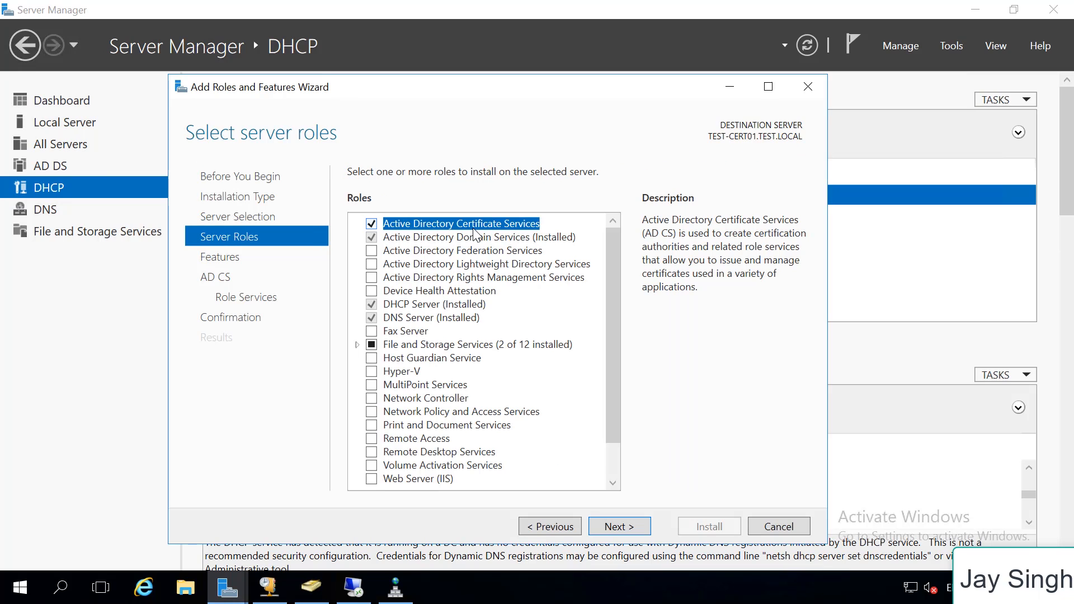
pyautogui.click(643, 529)
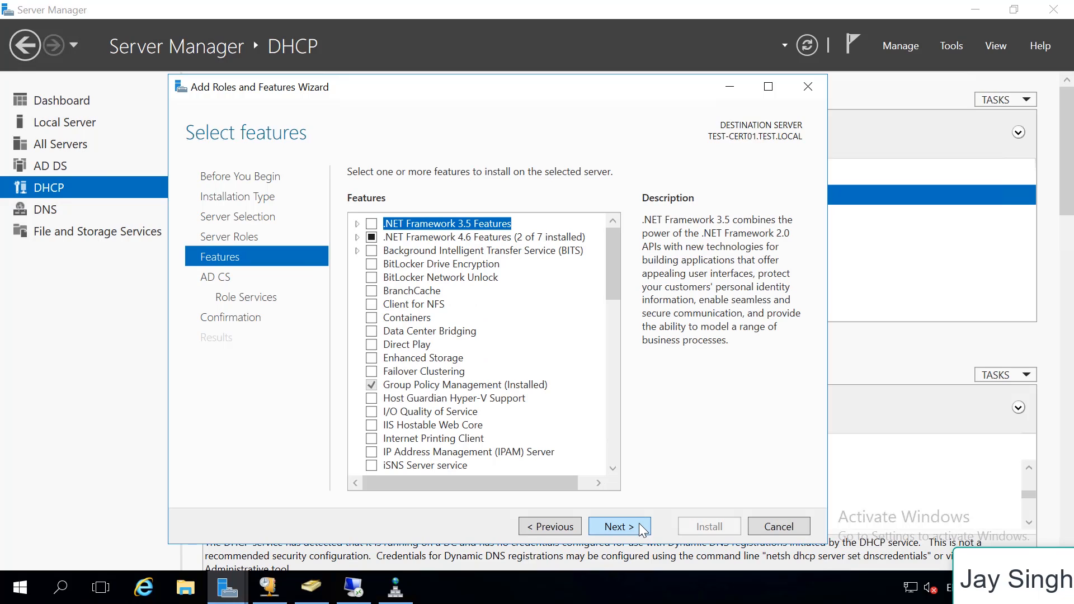
pyautogui.moveTo(613, 282); pyautogui.dragTo(633, 534)
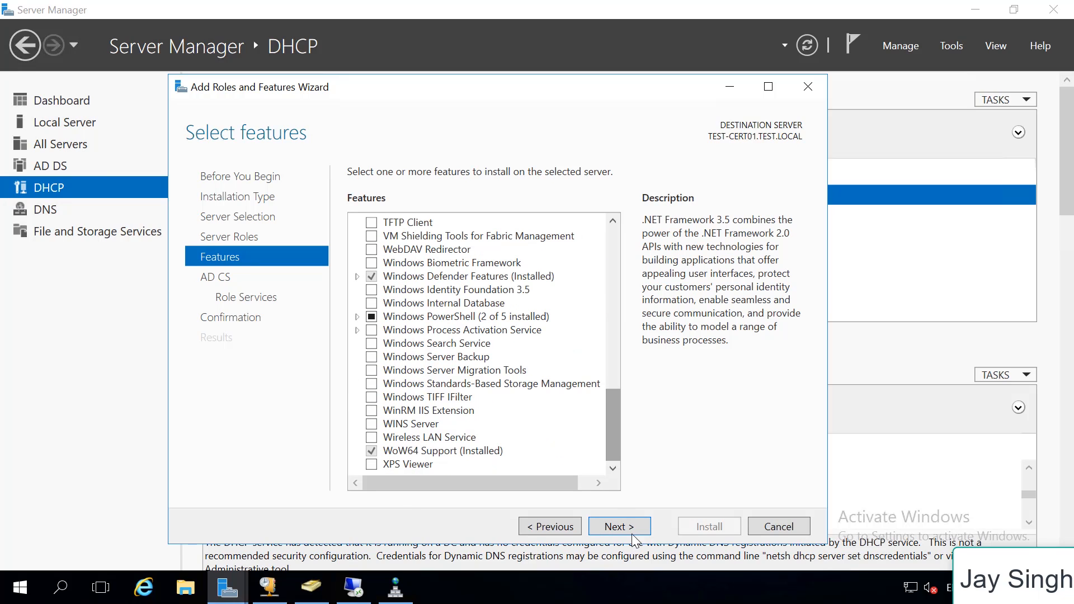
pyautogui.click(626, 530)
pyautogui.click(627, 529)
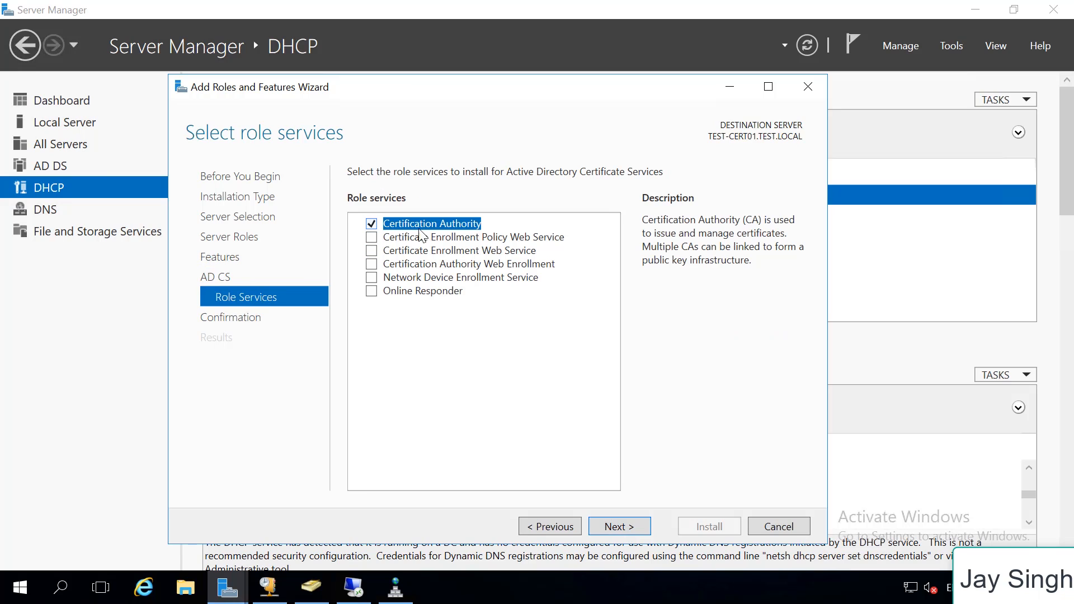
pyautogui.click(619, 528)
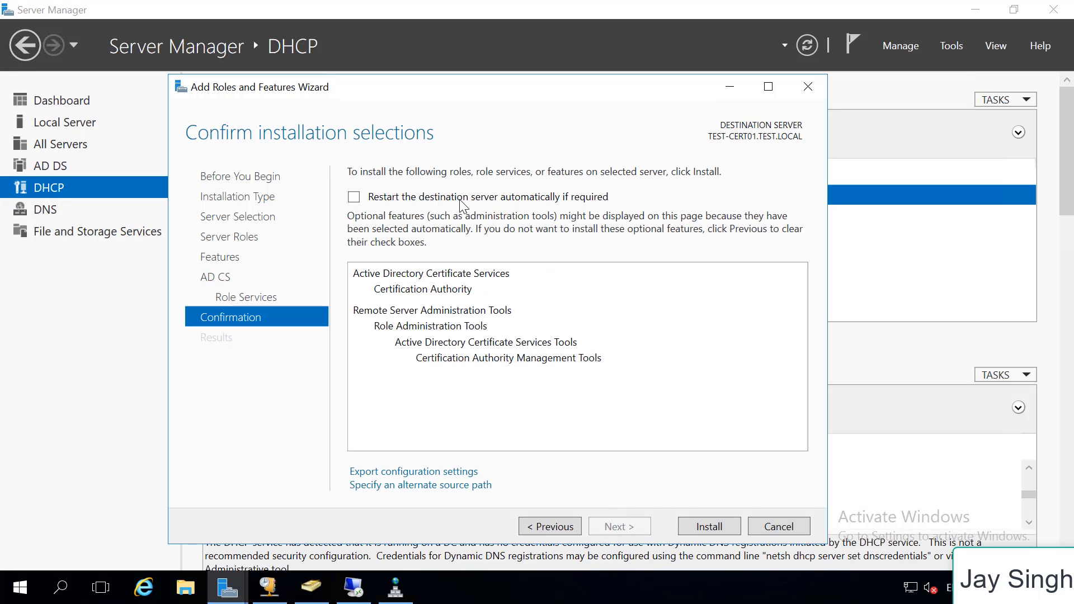
# Allow the destination server to restart automatically if required and install the selected certificate services role
pyautogui.click(436, 200)
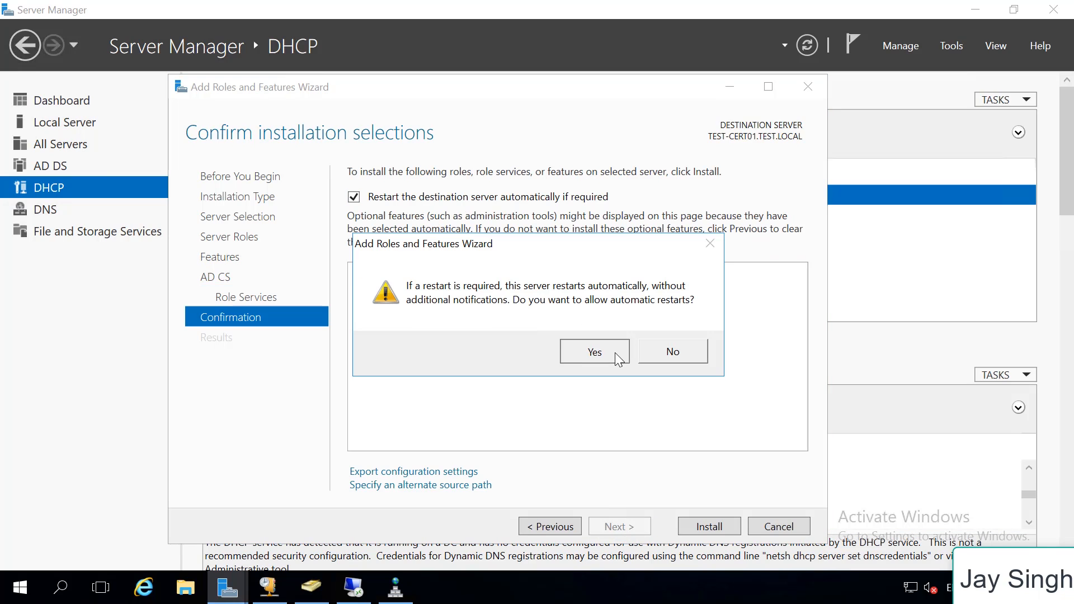
pyautogui.click(618, 356)
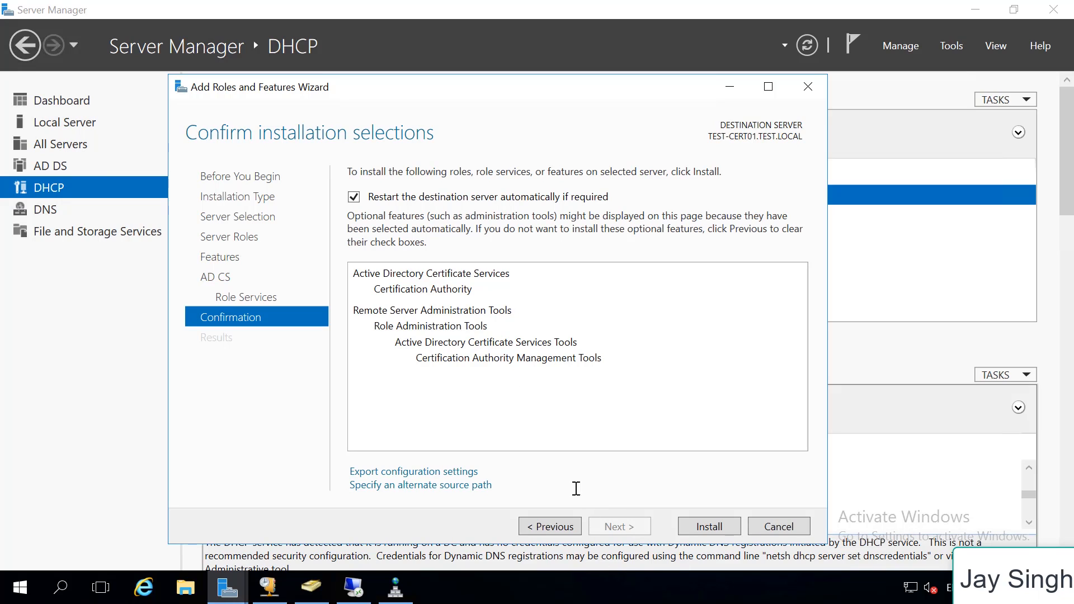
pyautogui.click(721, 530)
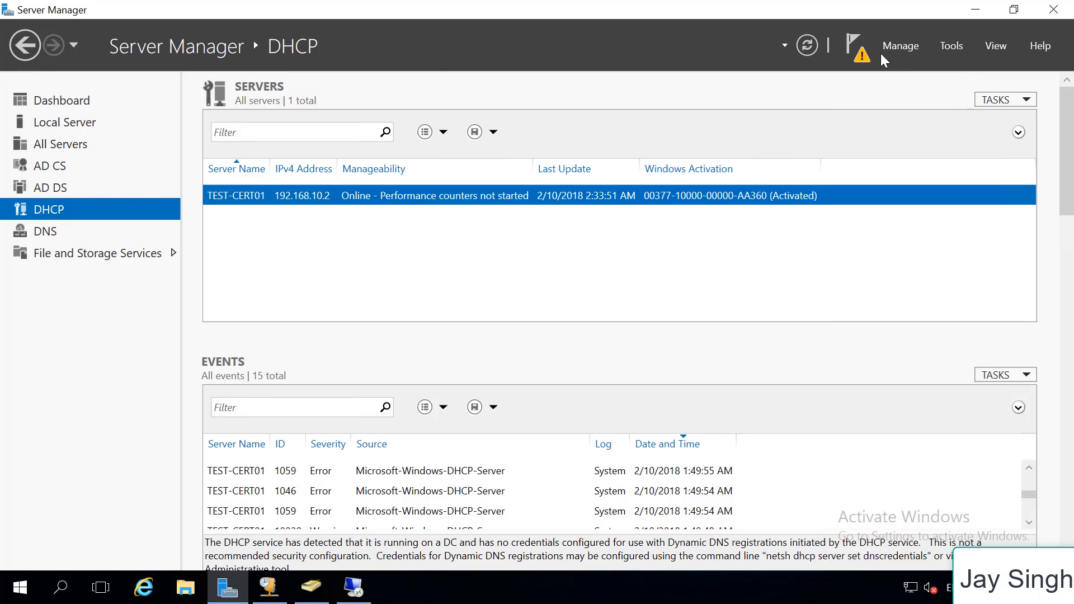
# Start the post-deployment configuration of Active Directory Certificate Services and accept the TEST domain administrator credentials
pyautogui.click(869, 58)
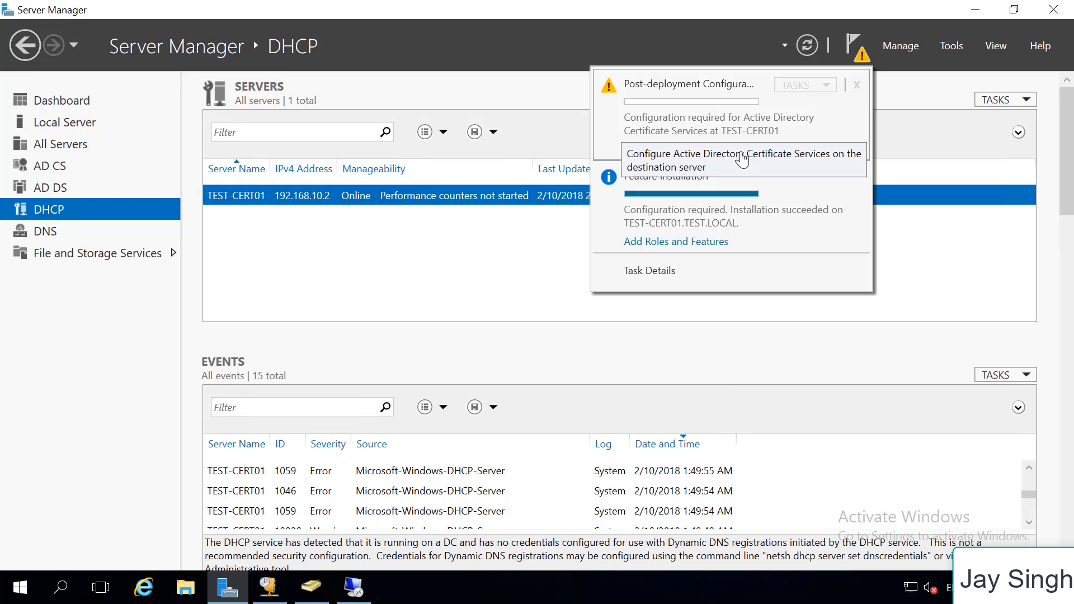
pyautogui.click(743, 160)
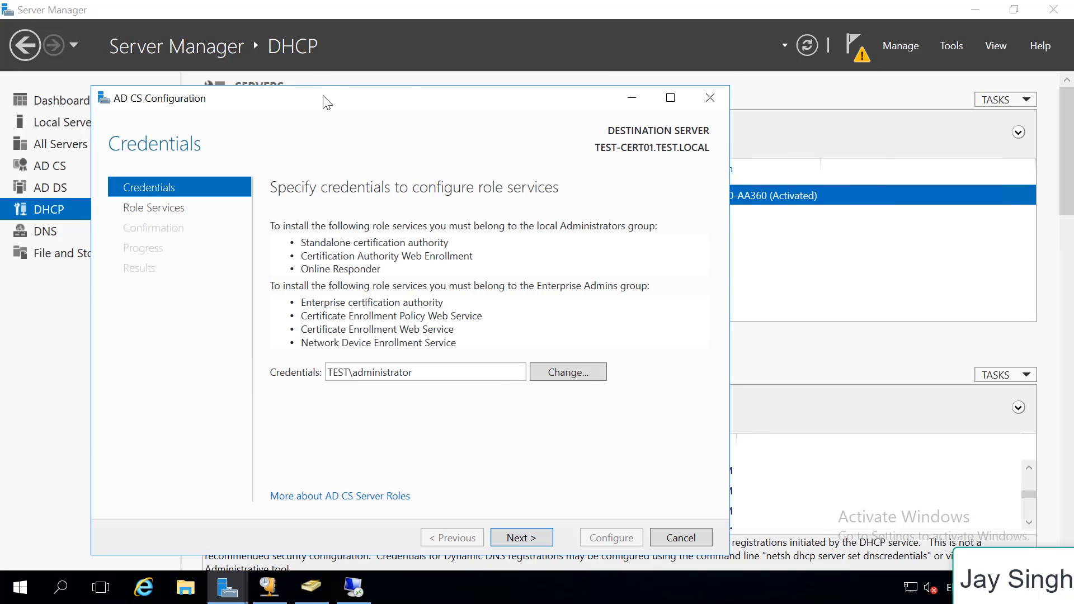
pyautogui.moveTo(327, 103); pyautogui.dragTo(333, 55)
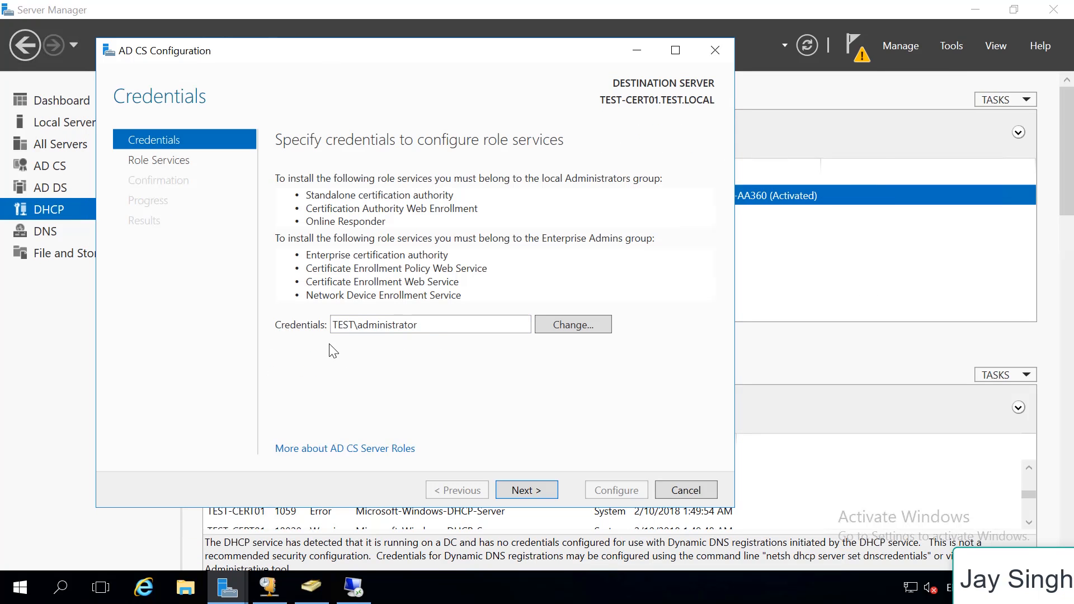
pyautogui.moveTo(434, 325); pyautogui.dragTo(313, 330)
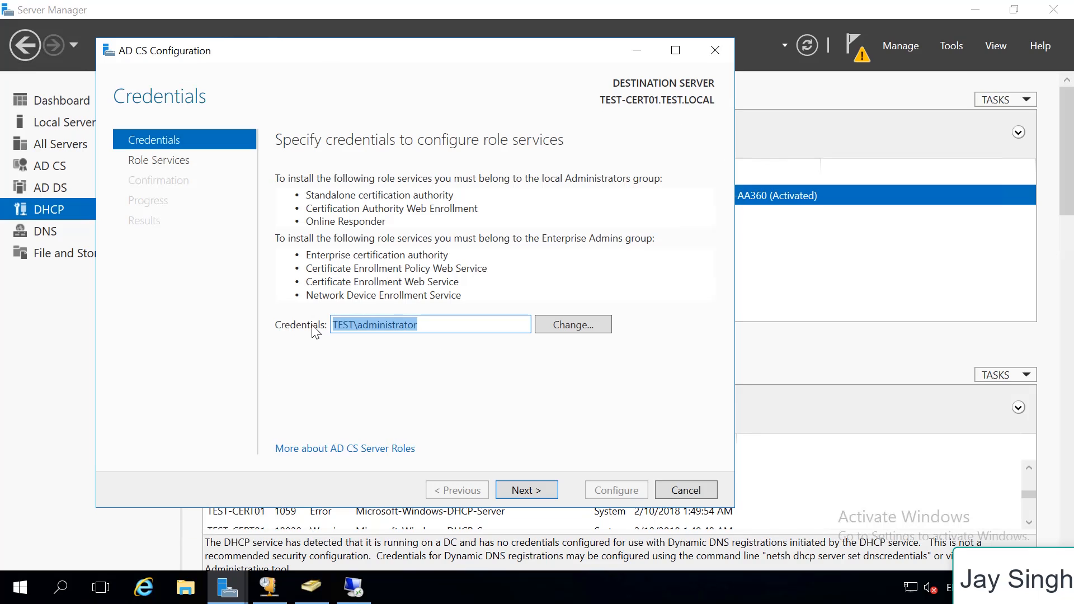
pyautogui.click(341, 364)
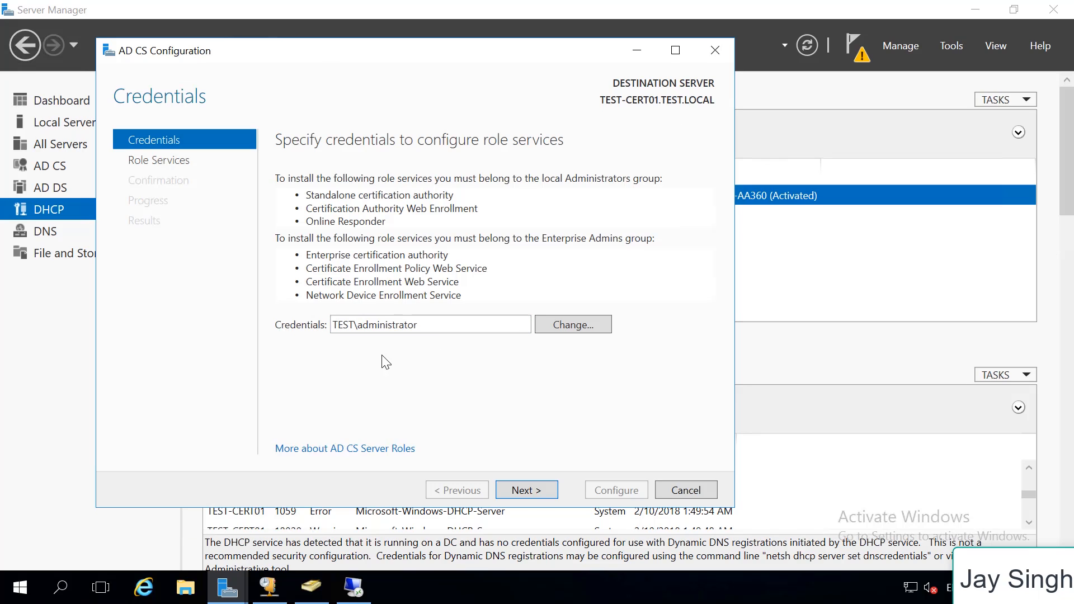
pyautogui.click(532, 496)
# Configure the Certification Authority role service as an Enterprise CA with a new private key, proceeding to the cryptographic options
pyautogui.click(299, 177)
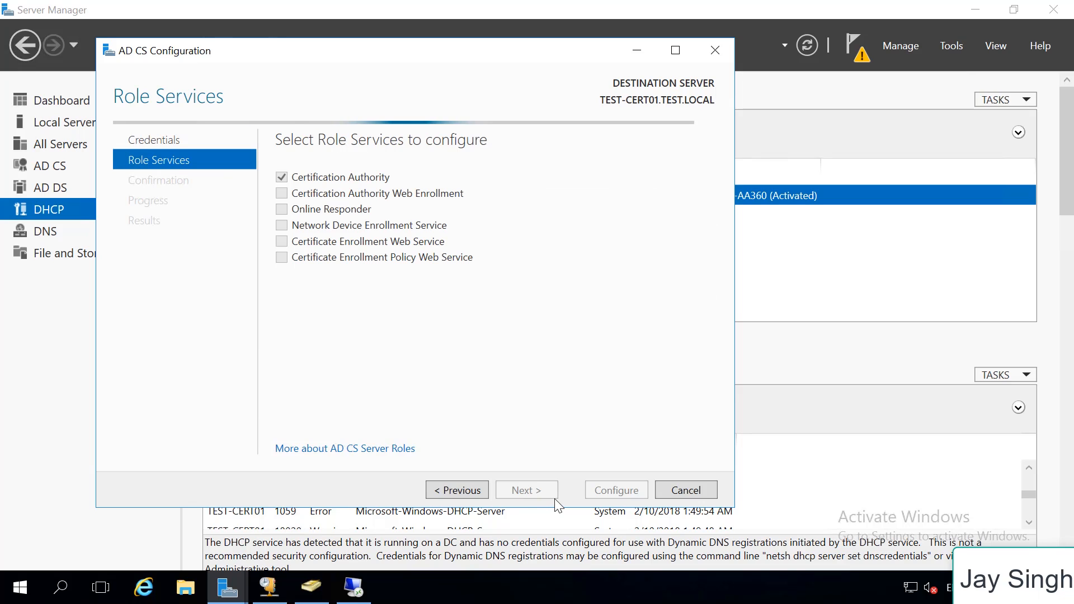
pyautogui.click(525, 491)
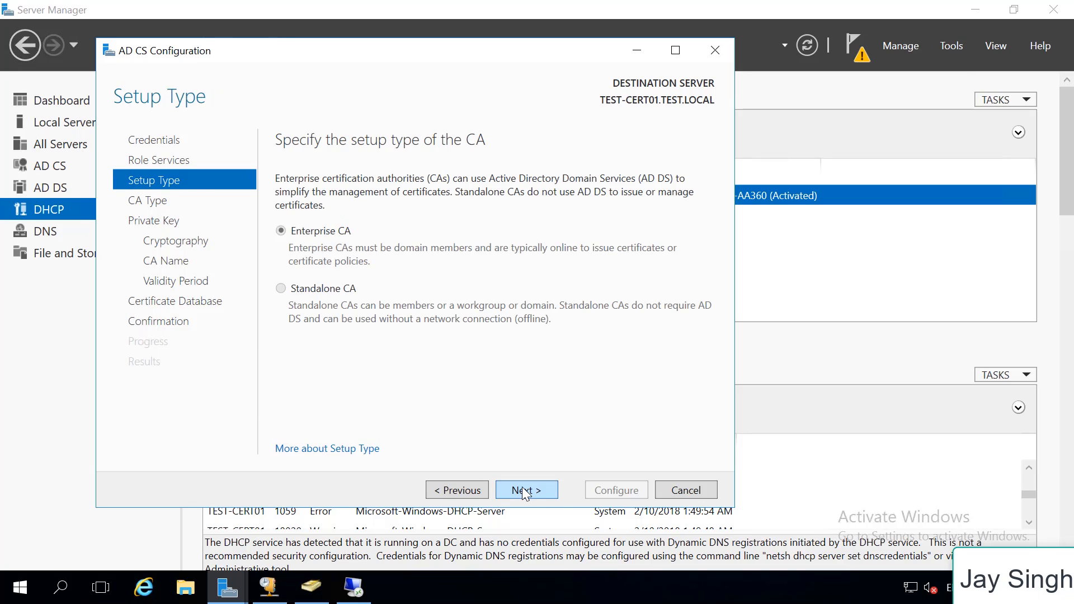
pyautogui.click(525, 491)
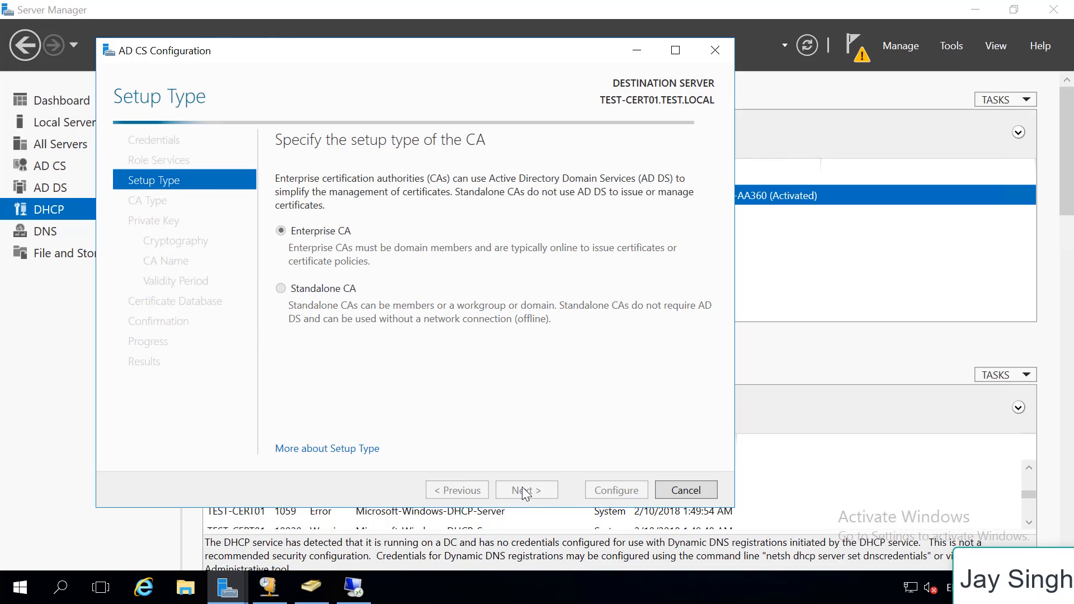
pyautogui.click(525, 491)
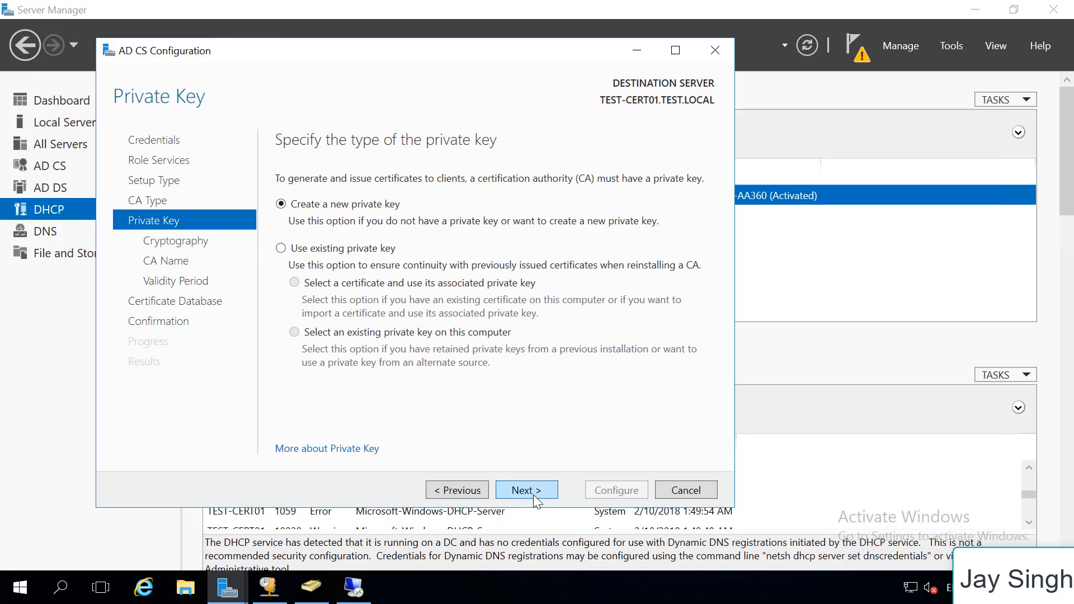
pyautogui.click(532, 495)
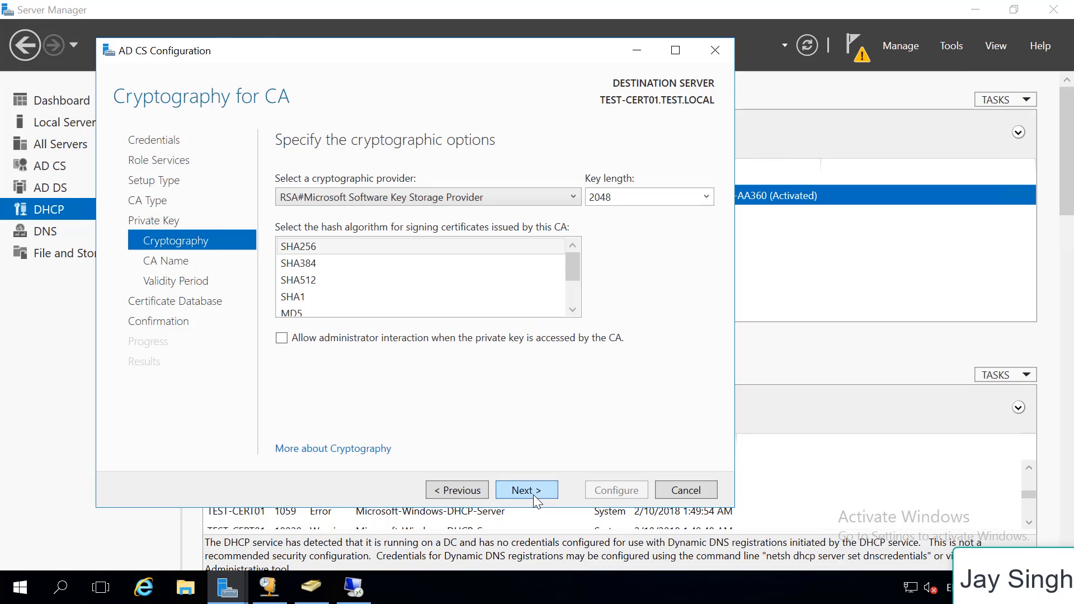
# Choose SHA1 as the hash algorithm for signing certificates and set the CA's common name to TEST-CERT01-CA
pyautogui.click(307, 298)
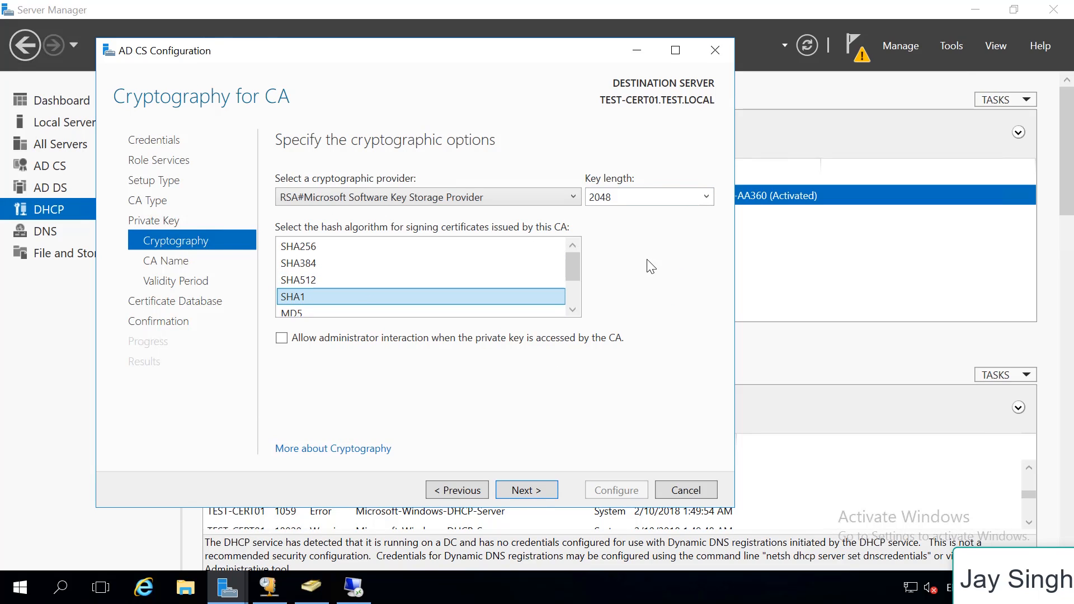
pyautogui.click(539, 489)
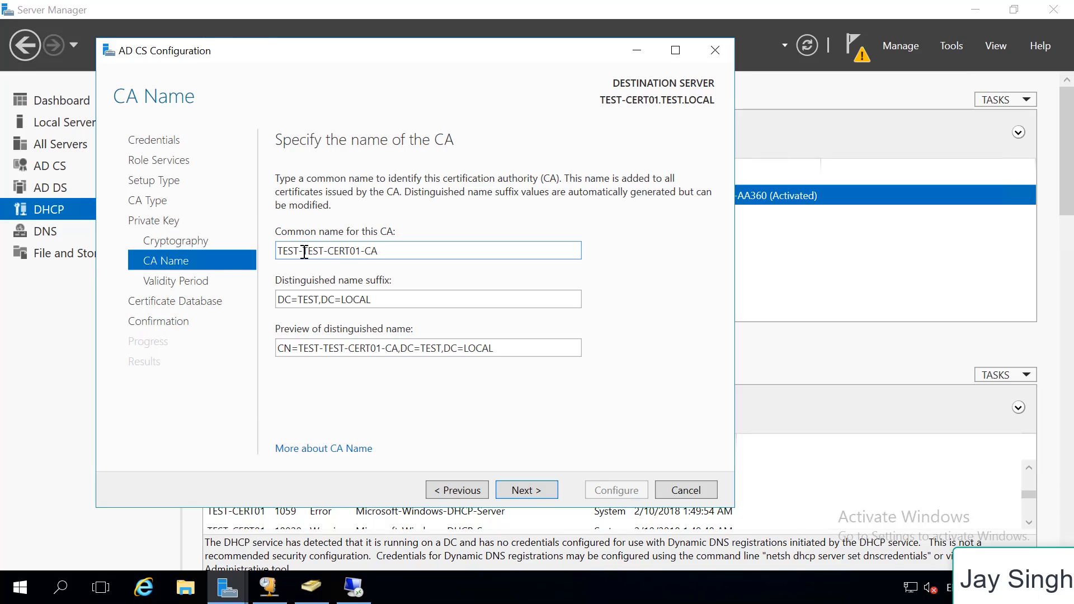
pyautogui.hotkey('shift', 'Home')
pyautogui.press('BackSpace')
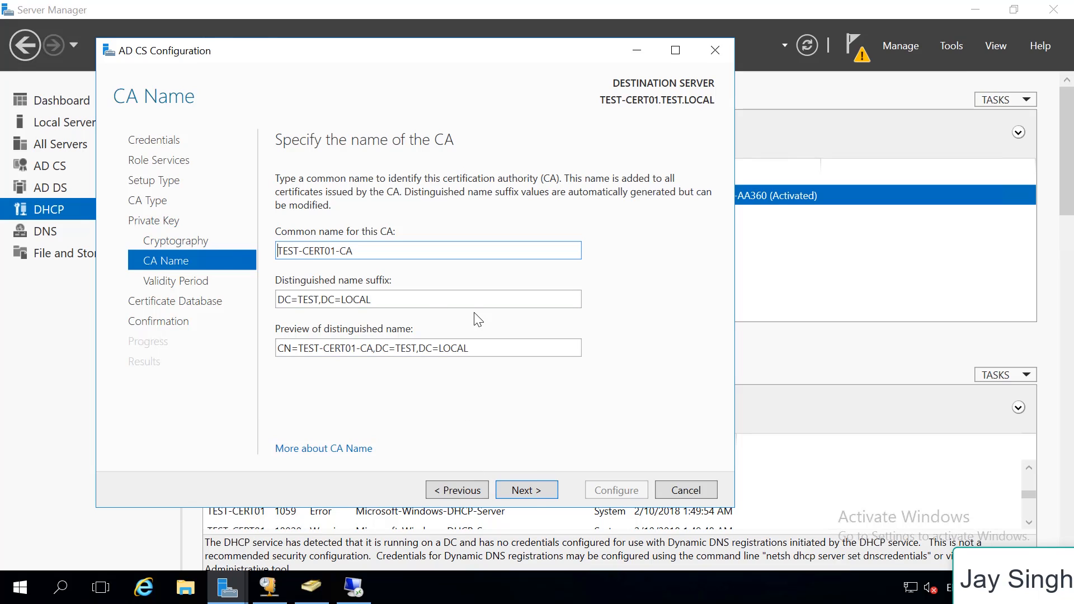
pyautogui.click(532, 492)
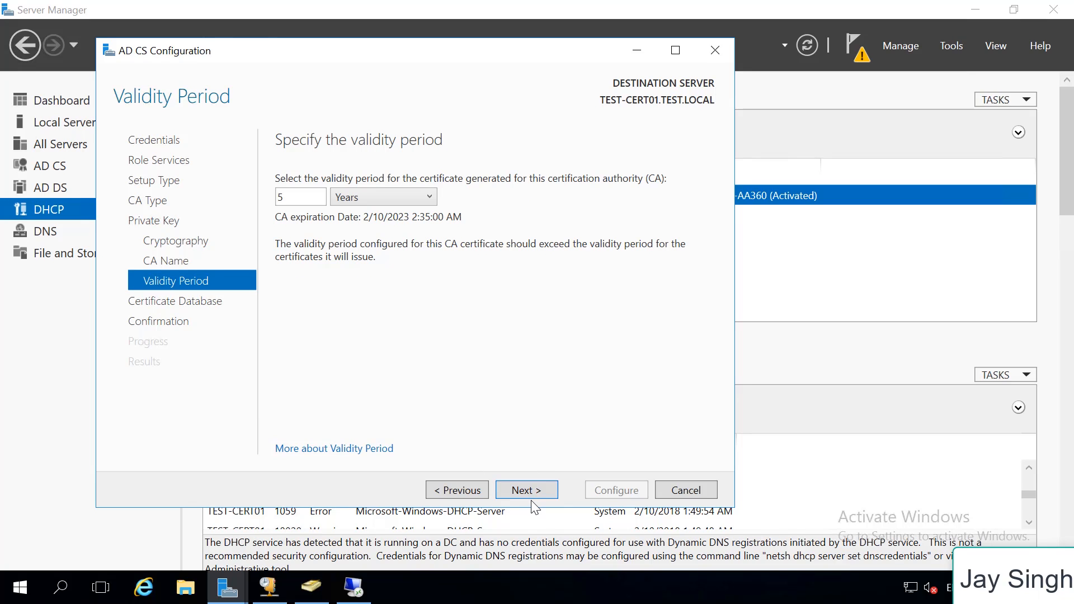
# Accept the 5-year validity period and default database locations, and apply the Certification Authority configuration
pyautogui.click(543, 491)
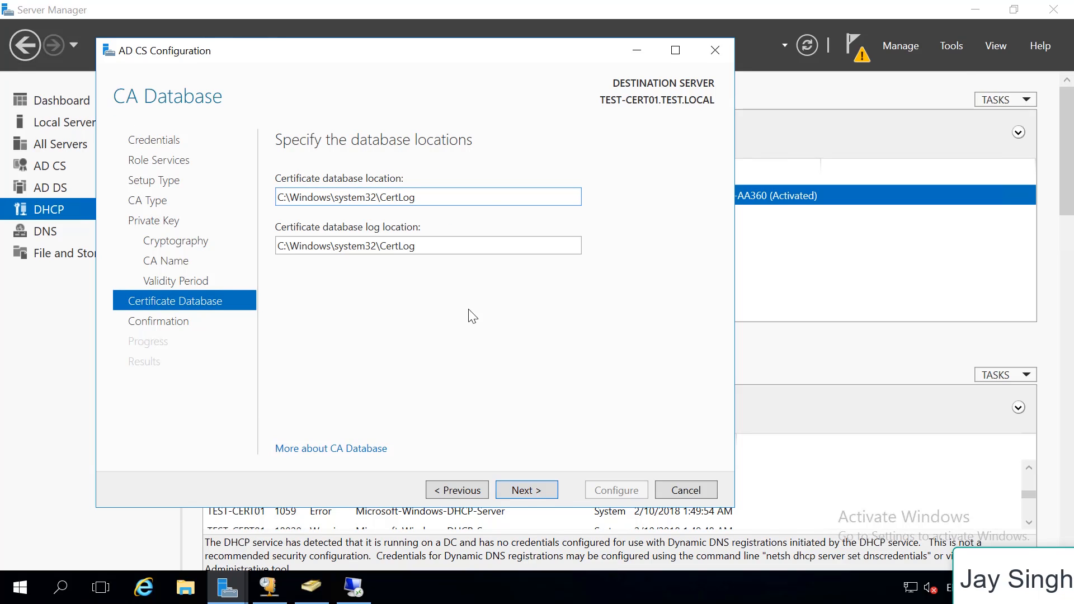
pyautogui.click(528, 496)
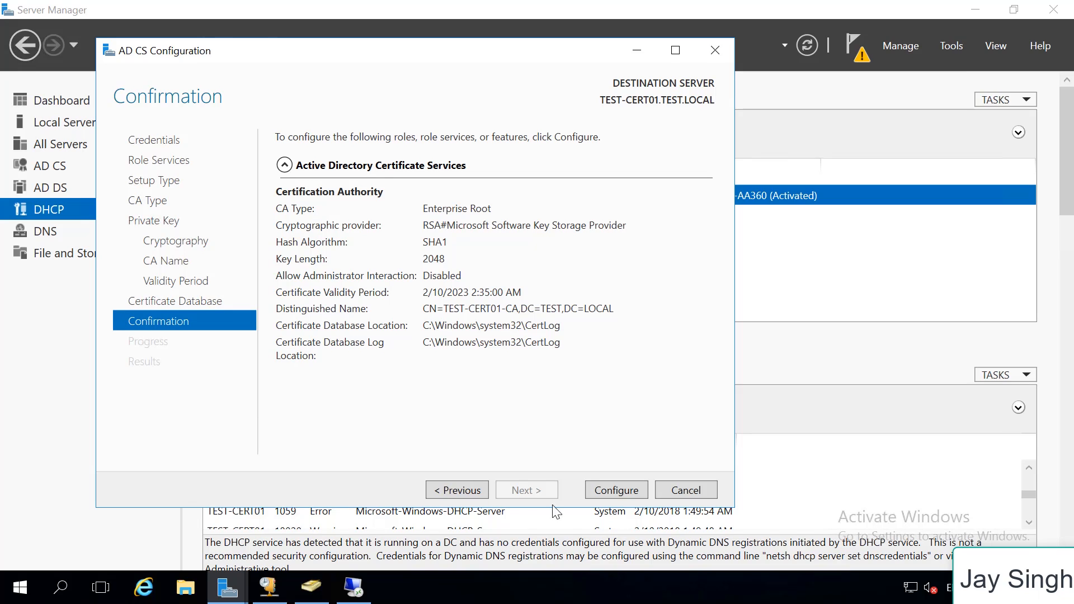
pyautogui.click(633, 498)
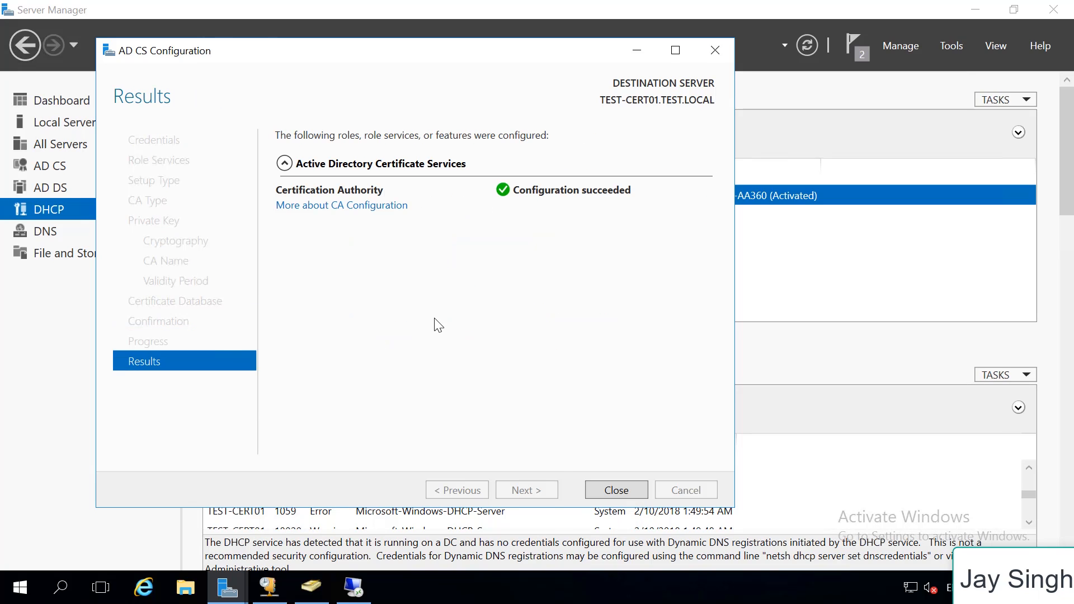
pyautogui.click(616, 490)
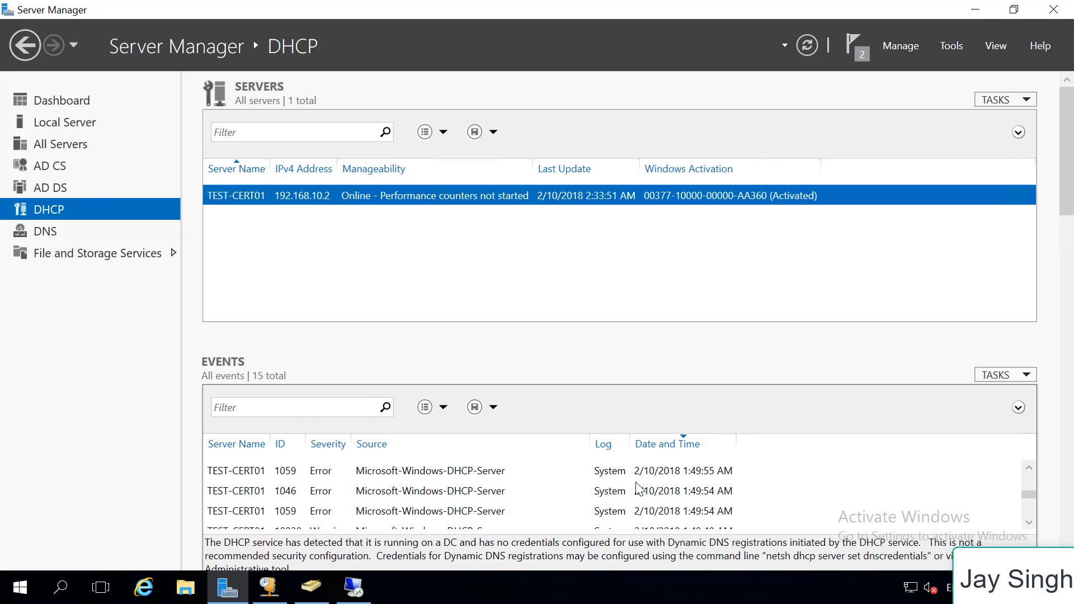
# Run mmc to open an empty management console
pyautogui.press('super+r')
pyautogui.write('m')
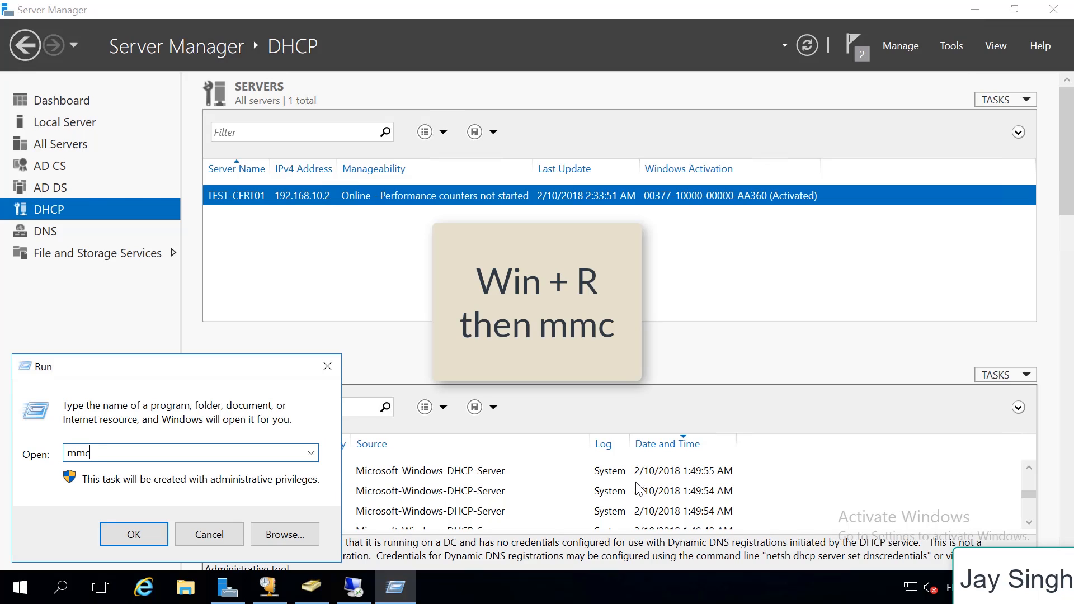
pyautogui.press('Return')
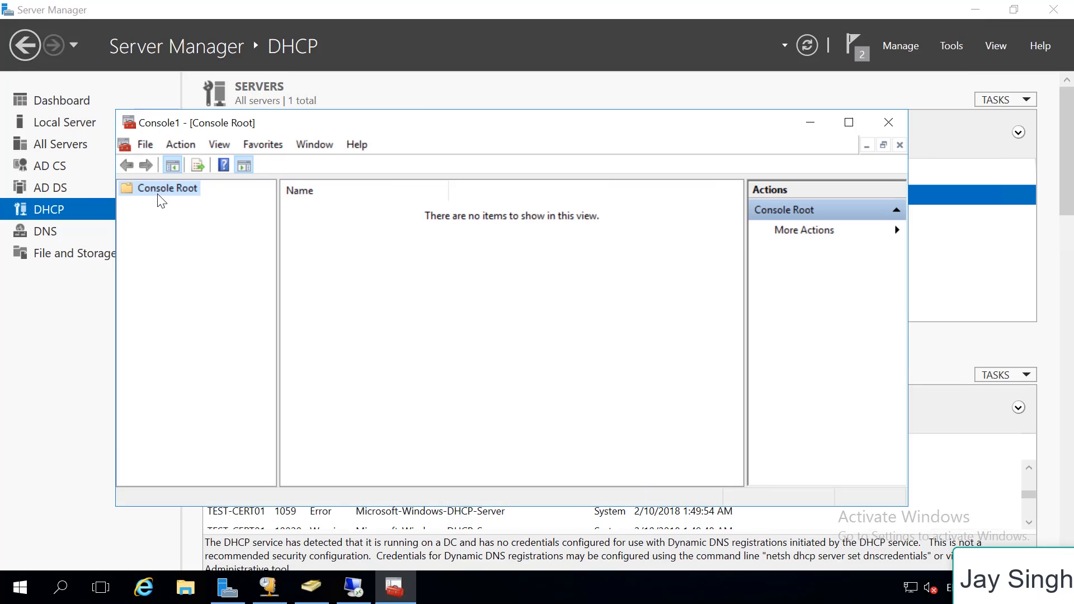
# Add the Certificates snap-in to the console for the computer account, managing the local computer
pyautogui.click(149, 147)
pyautogui.click(213, 244)
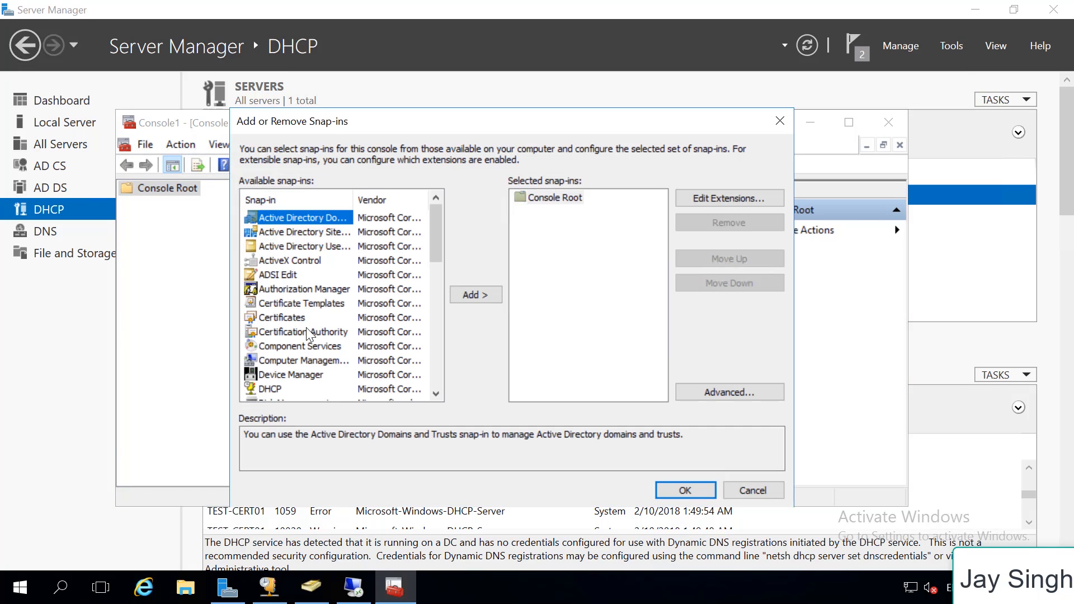
pyautogui.click(299, 323)
pyautogui.click(465, 295)
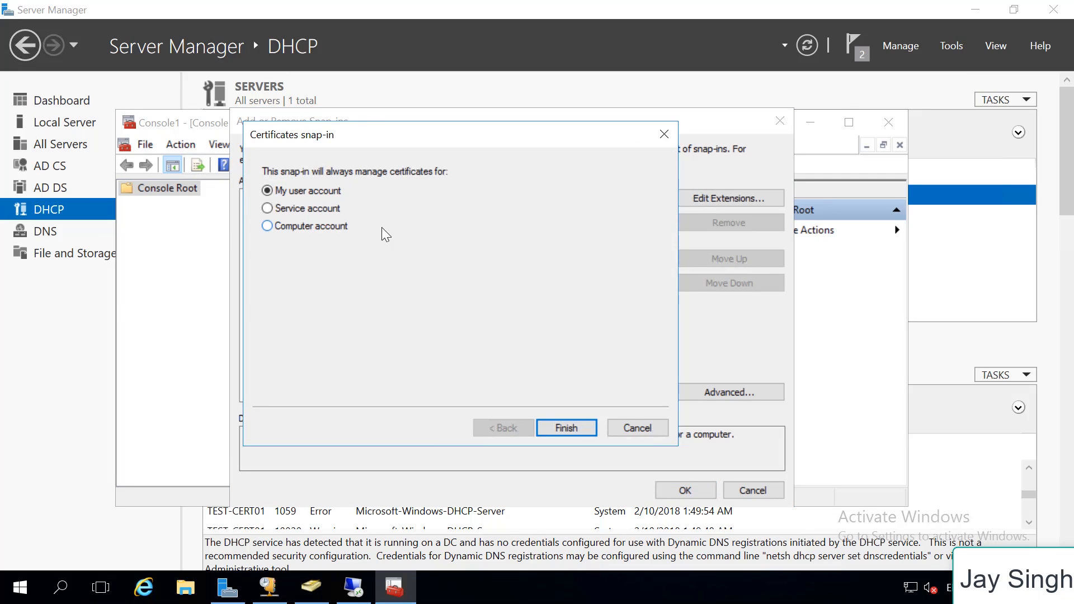
pyautogui.click(328, 231)
pyautogui.click(580, 429)
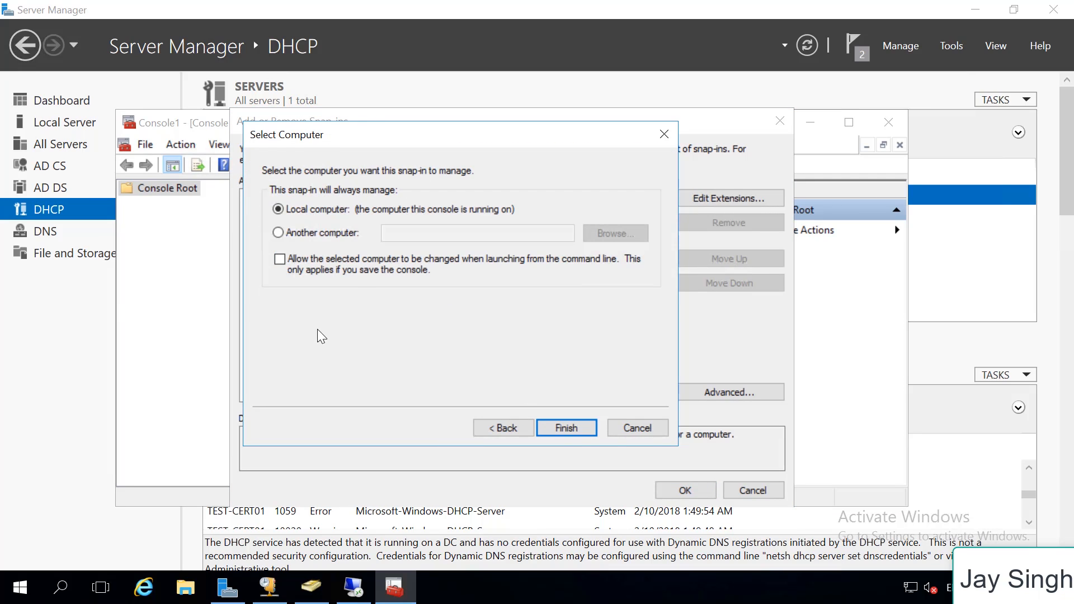
pyautogui.click(566, 428)
pyautogui.click(684, 490)
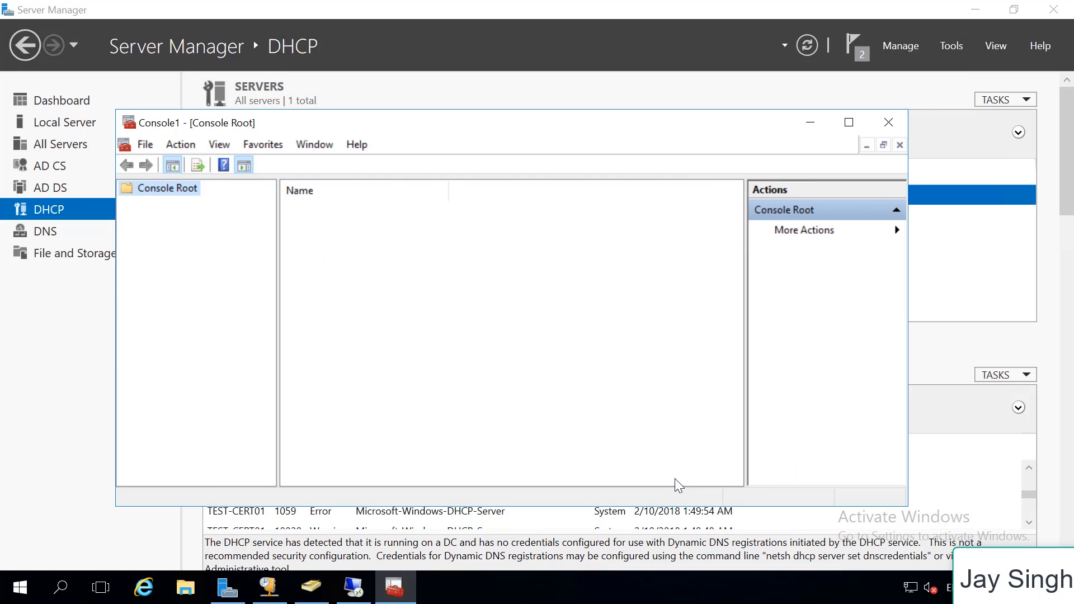
pyautogui.rightClick(390, 592)
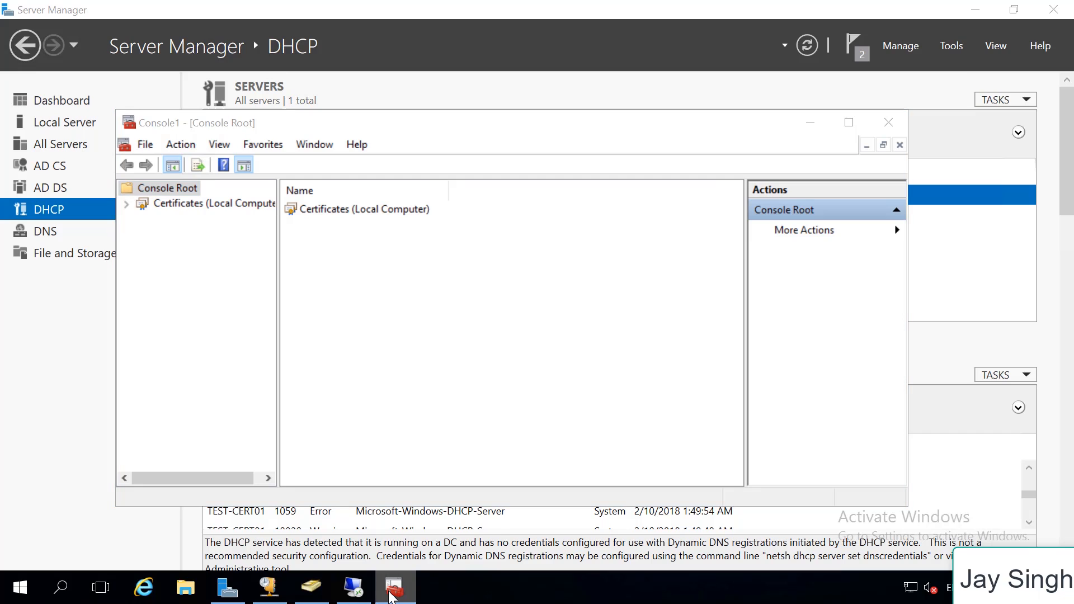
pyautogui.click(198, 315)
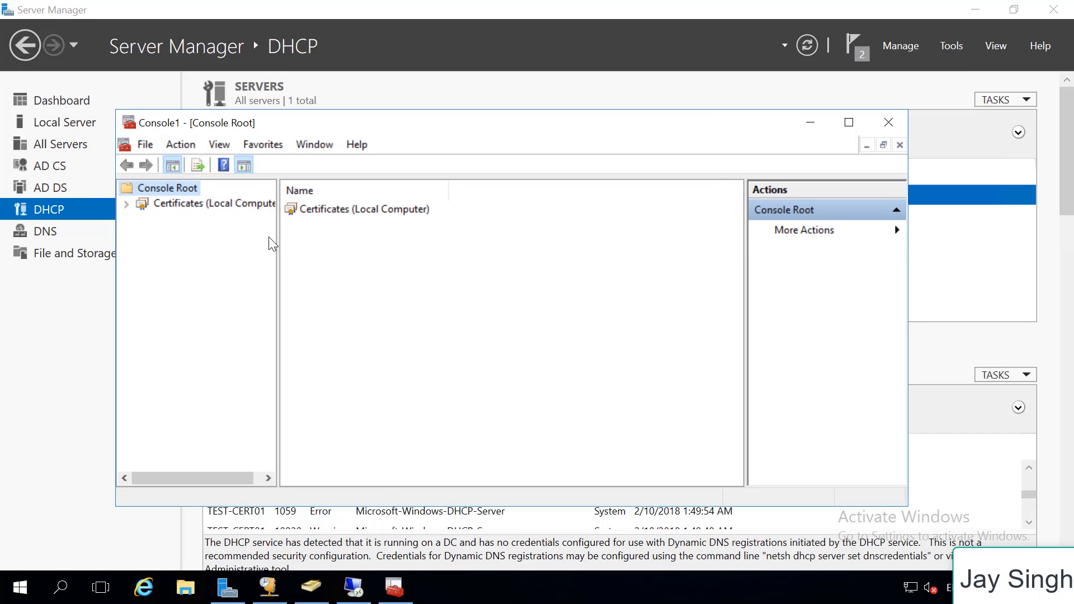
# Request a new certificate in the local computer's Personal store, enrolling the Domain Controller template through the Active Directory Enrollment Policy
pyautogui.click(126, 204)
pyautogui.click(143, 219)
pyautogui.click(209, 235)
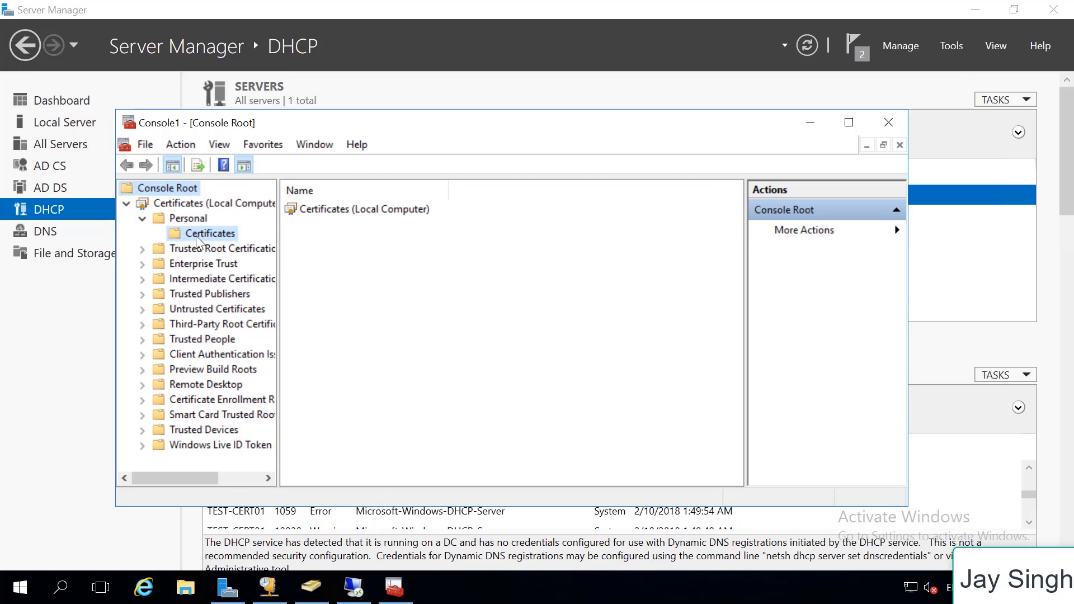
pyautogui.rightClick(208, 235)
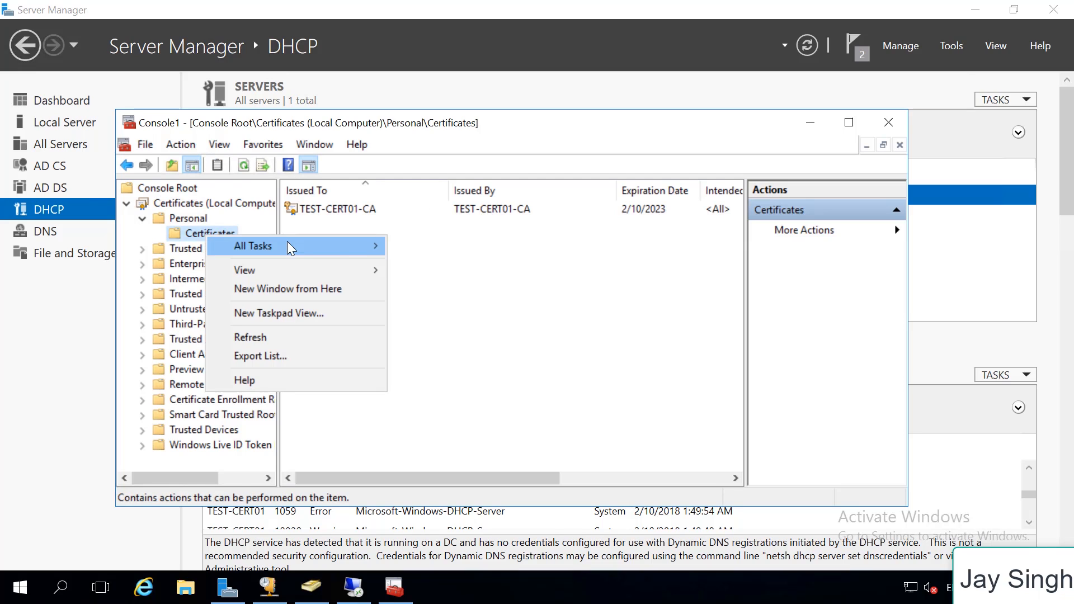
pyautogui.moveTo(288, 243)
pyautogui.click(439, 243)
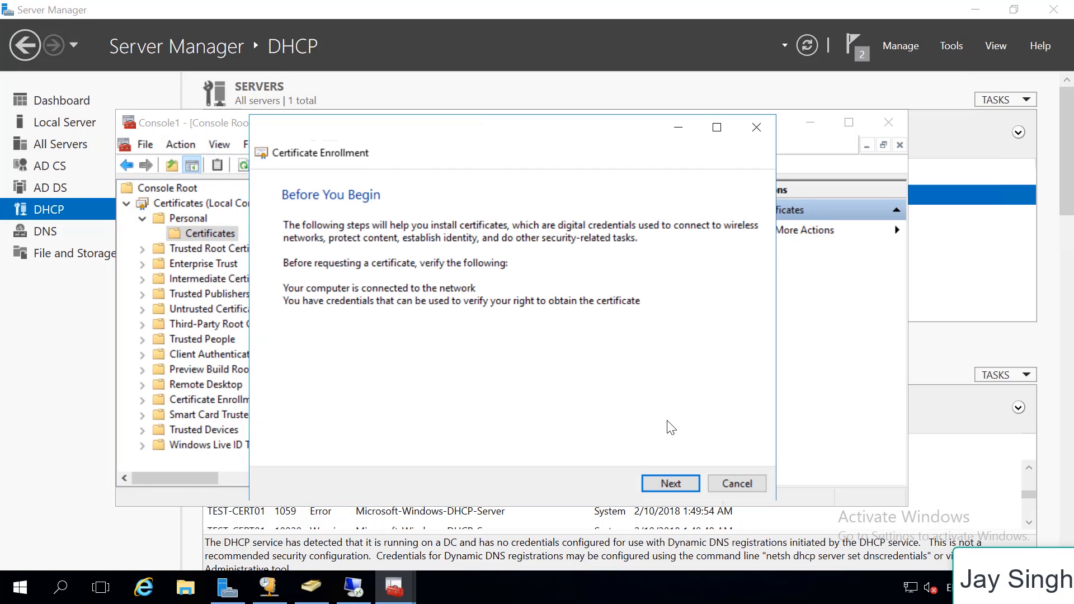
pyautogui.click(679, 484)
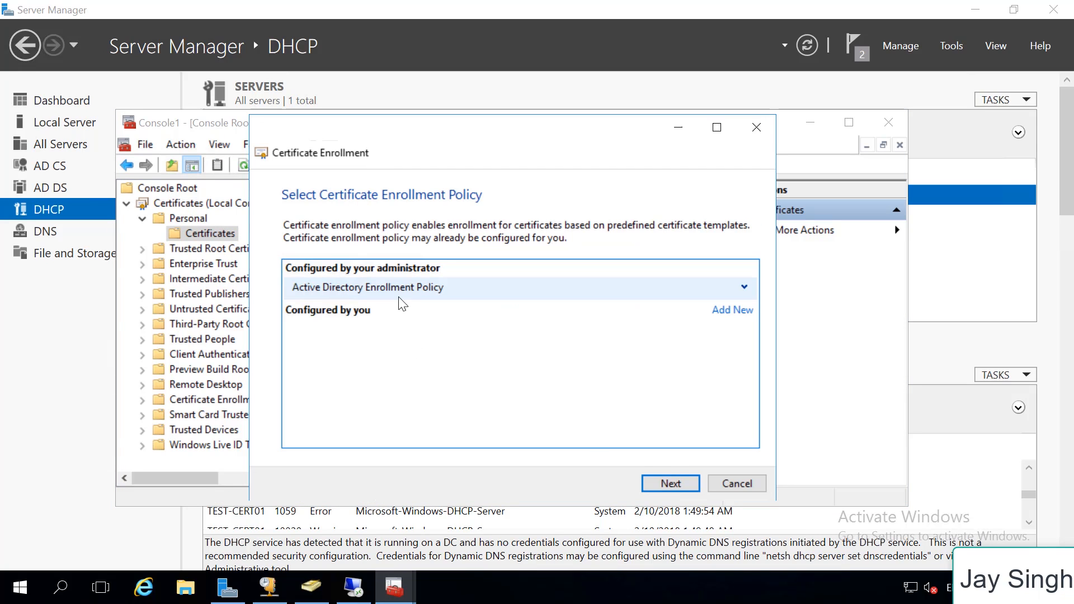
pyautogui.click(677, 485)
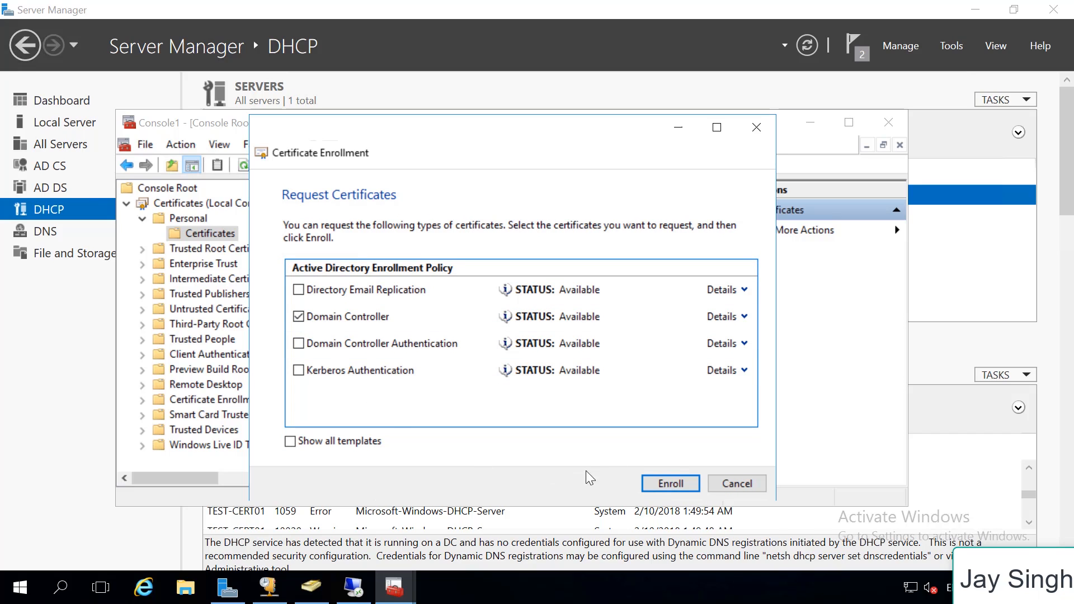
pyautogui.click(671, 483)
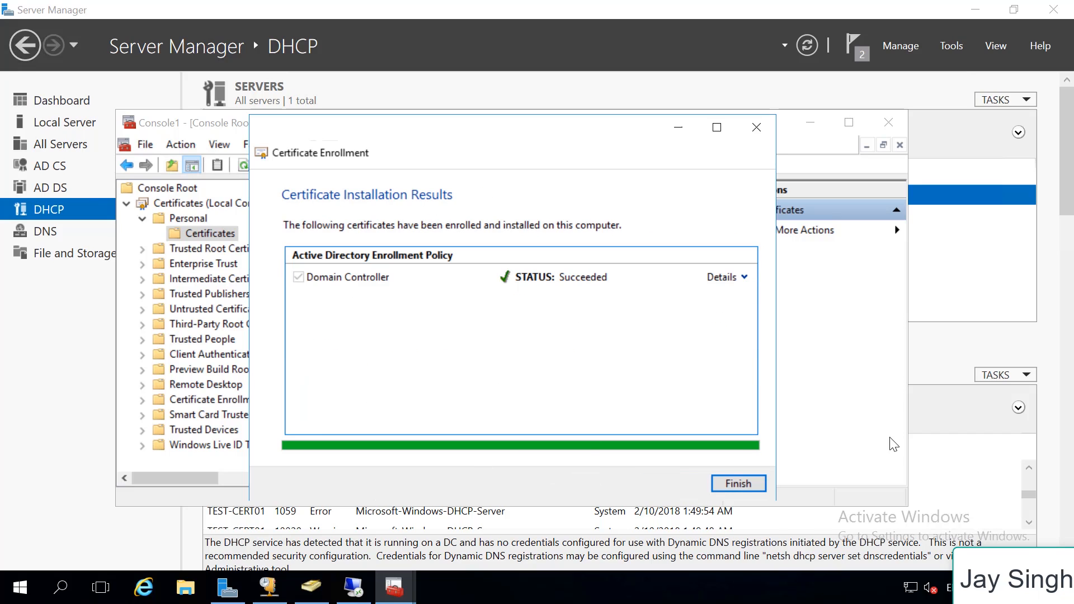
pyautogui.click(731, 487)
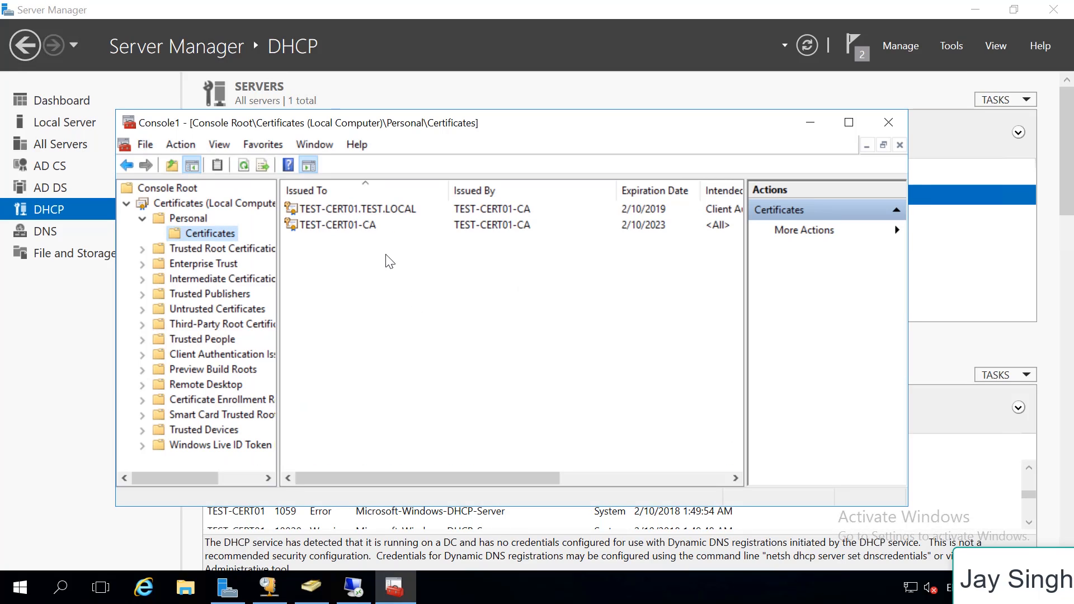
# Examine the CA certificate and the newly enrolled server certificate in the Personal store
pyautogui.click(431, 224)
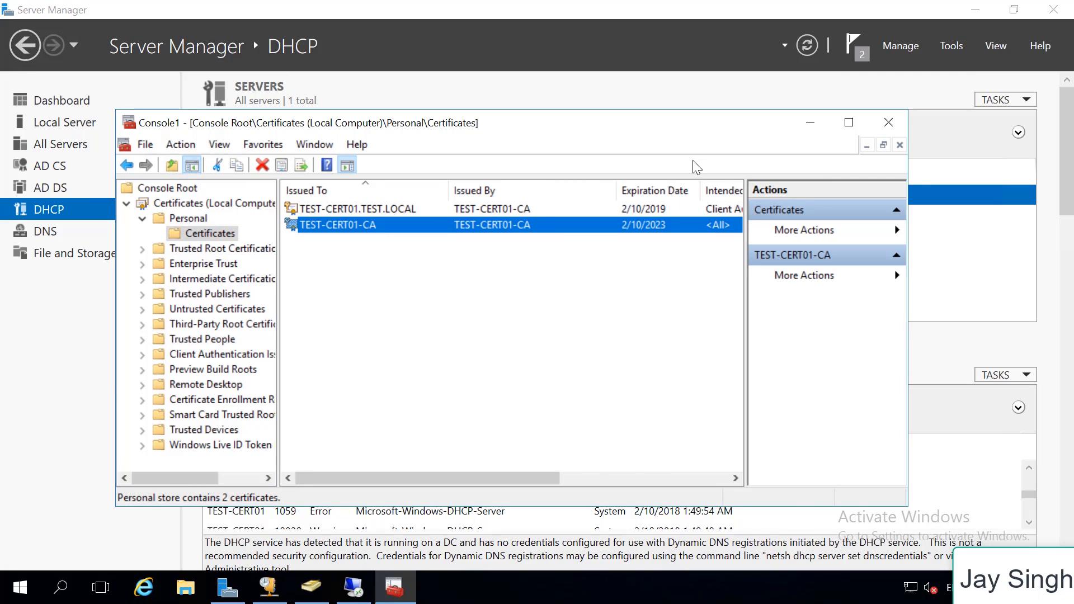
pyautogui.moveTo(676, 132); pyautogui.dragTo(632, 123)
pyautogui.click(622, 204)
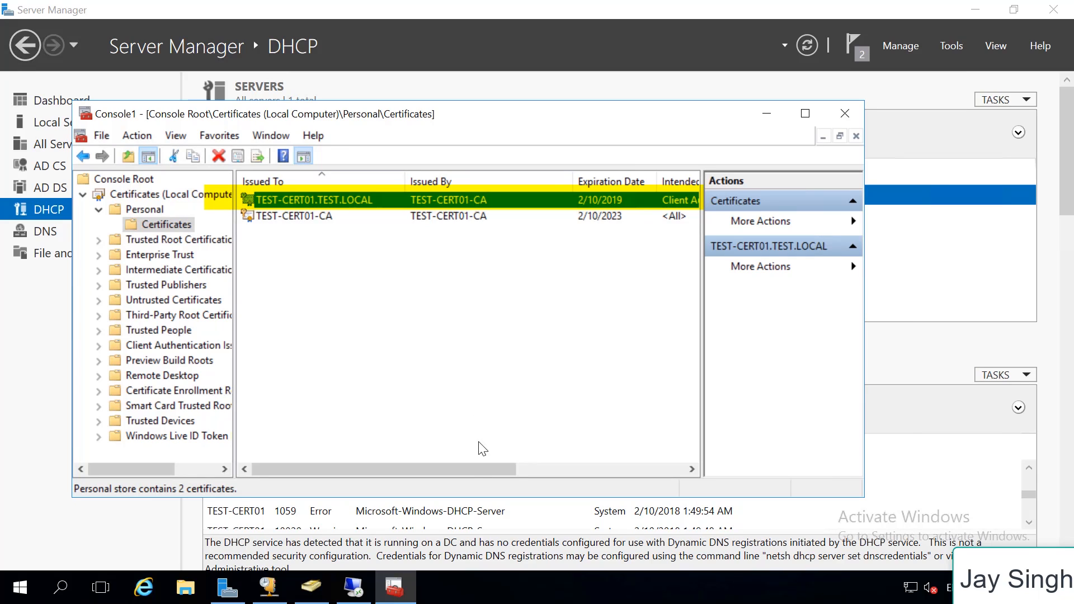
pyautogui.moveTo(473, 469)
pyautogui.mouseDown()
pyautogui.moveTo(533, 467)
pyautogui.moveTo(369, 470)
pyautogui.mouseUp()
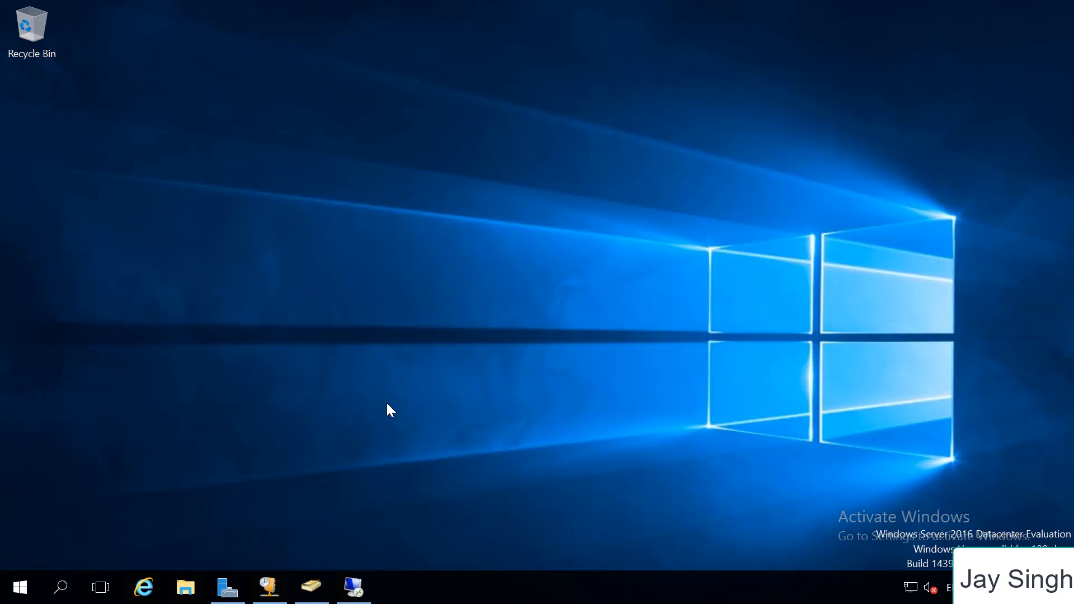
# Return to Server Manager and start adding roles with a role-based installation on TEST-CERT01.TEST.LOCAL
pyautogui.click(243, 584)
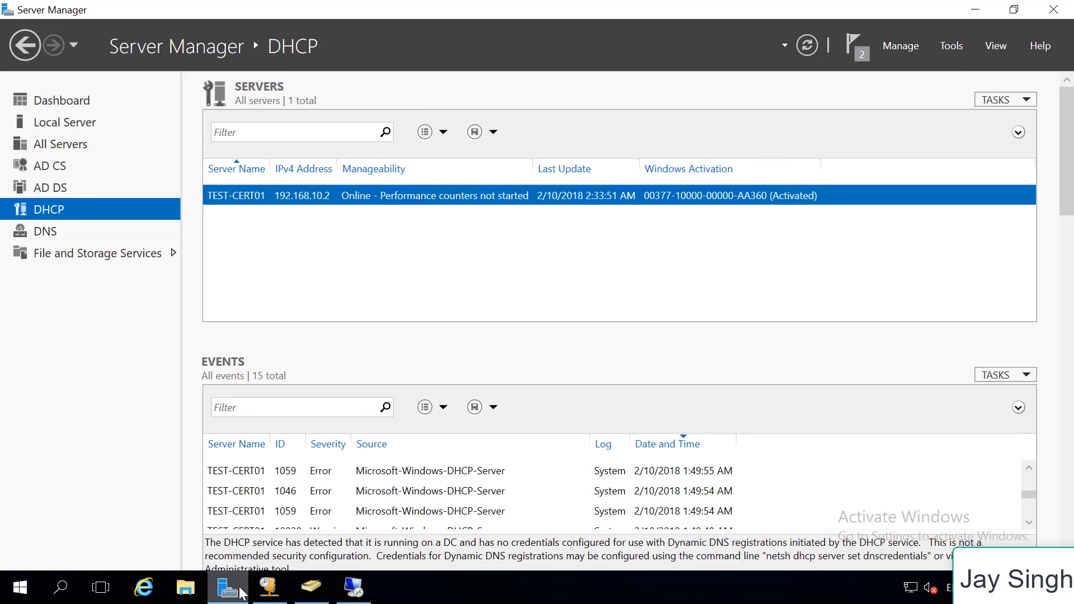
pyautogui.click(888, 47)
pyautogui.click(901, 70)
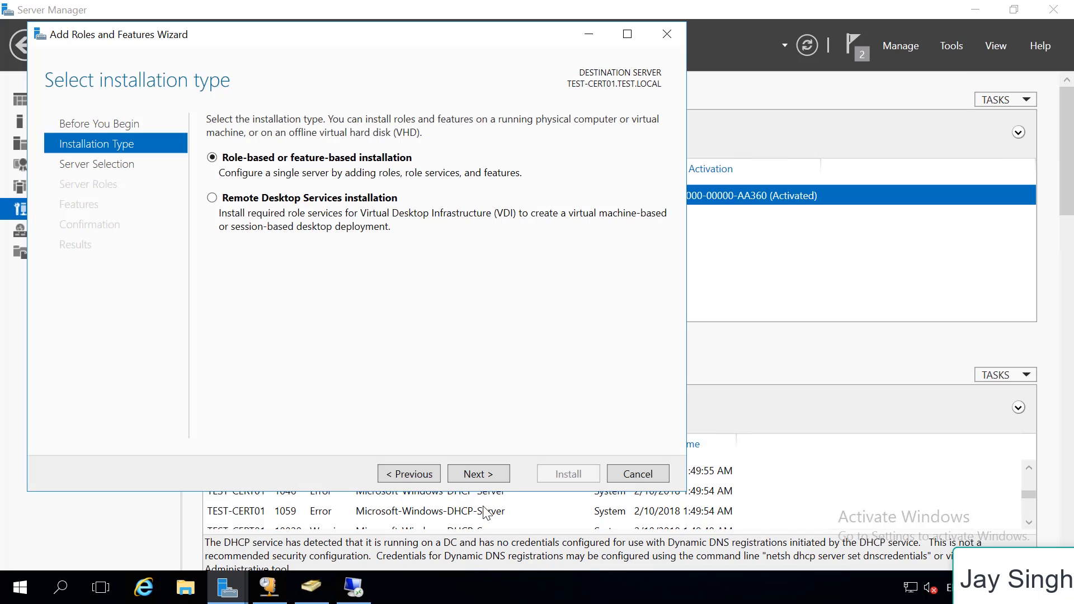
pyautogui.click(478, 473)
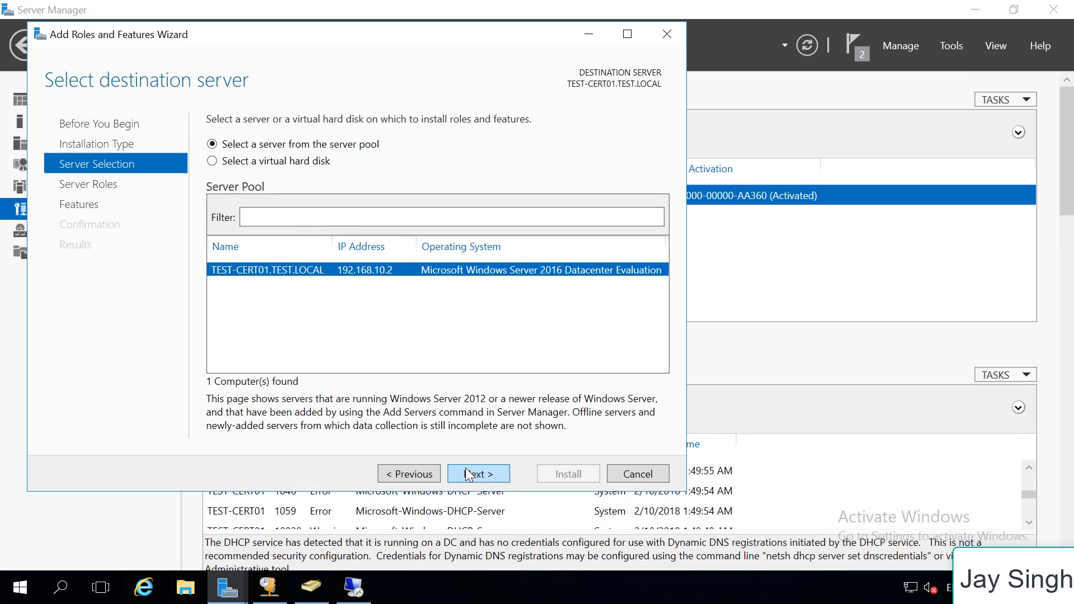
pyautogui.click(488, 473)
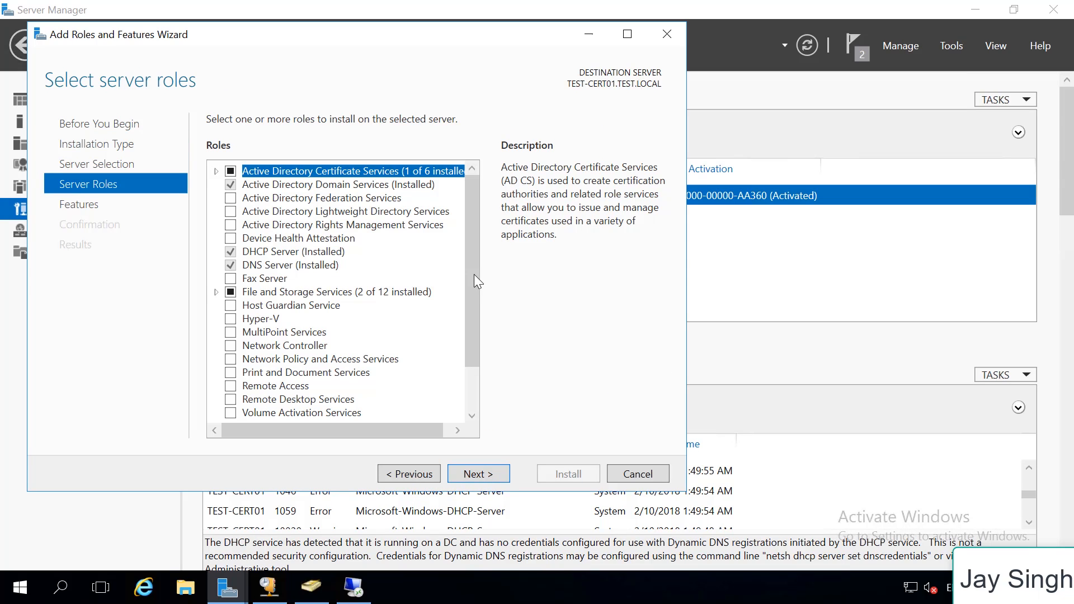
# Select the Network Policy and Access Services role with its management tools, adding no other features
pyautogui.scroll(-2, 472, 305)
pyautogui.click(298, 308)
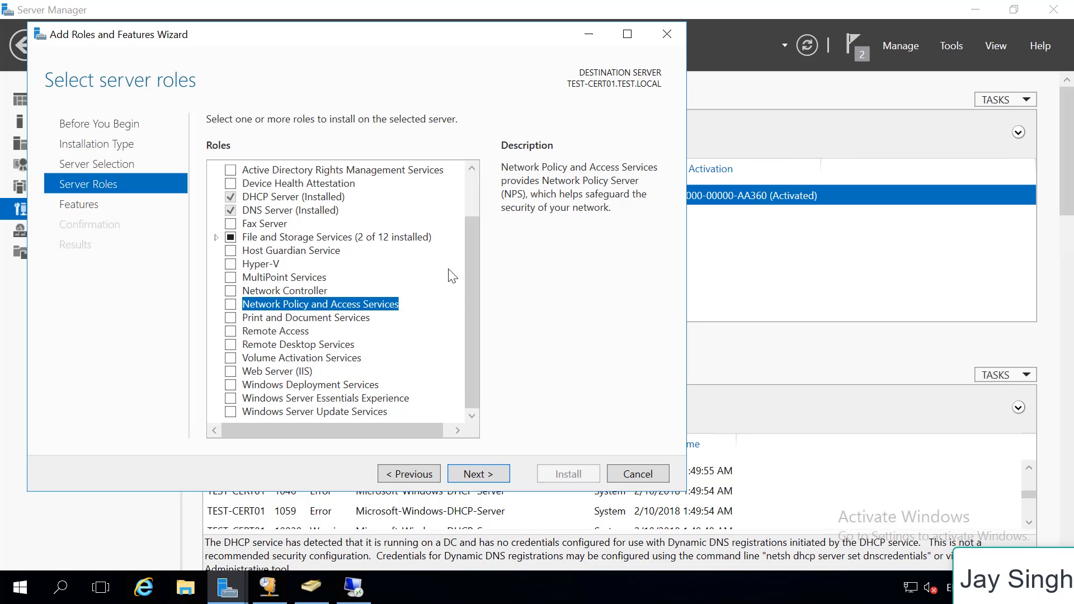
pyautogui.click(231, 304)
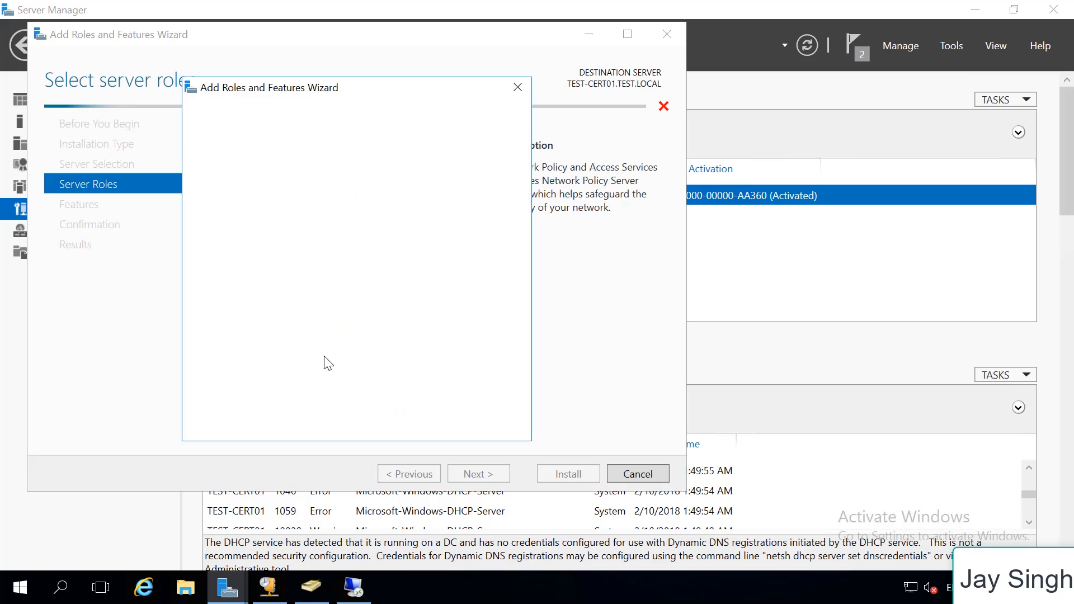
pyautogui.click(409, 406)
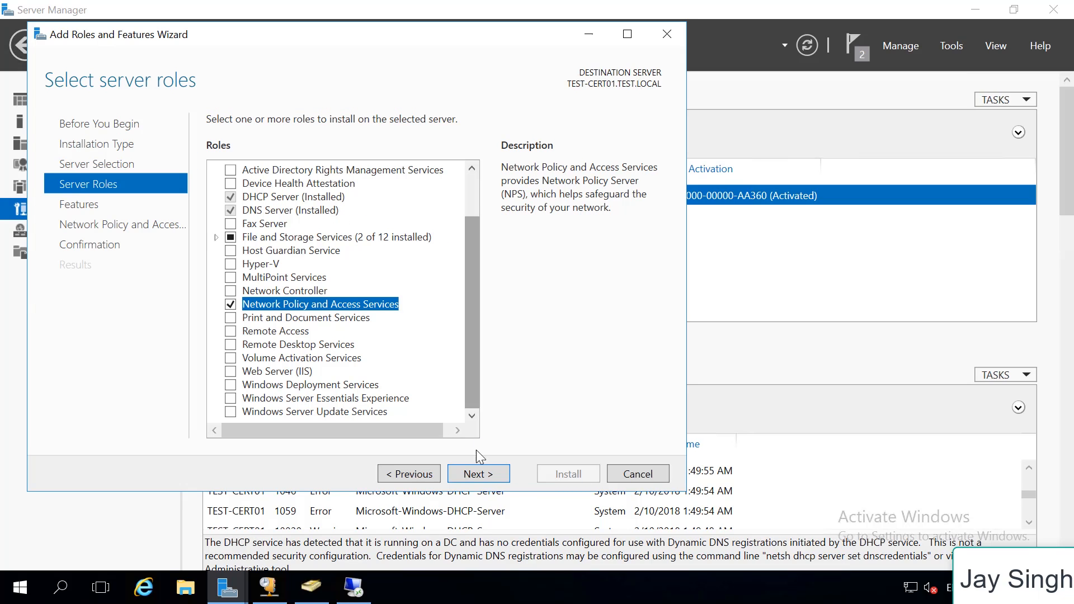
pyautogui.click(492, 477)
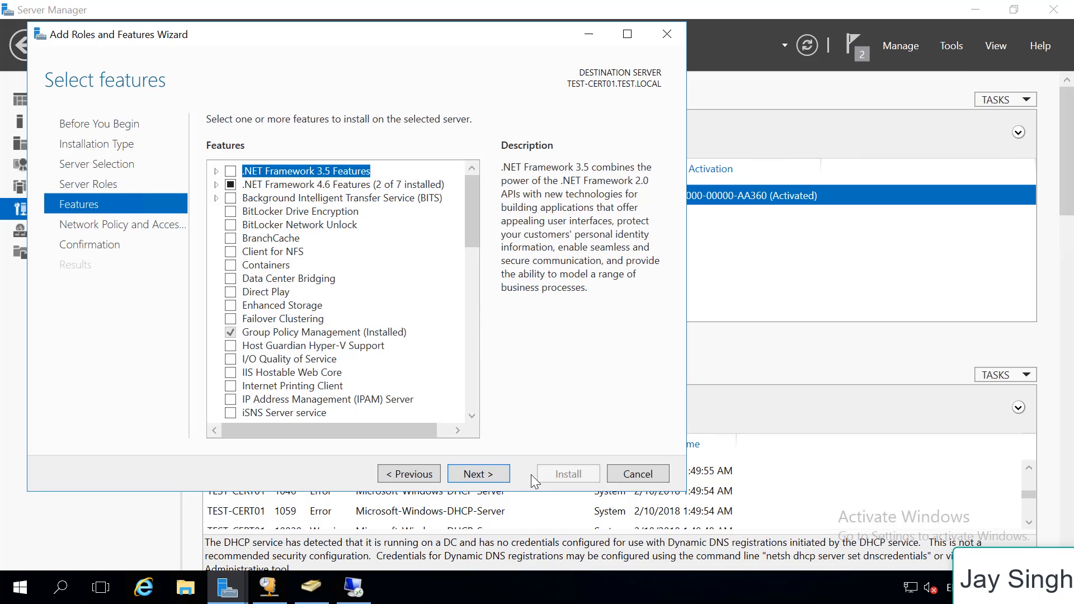
pyautogui.click(477, 474)
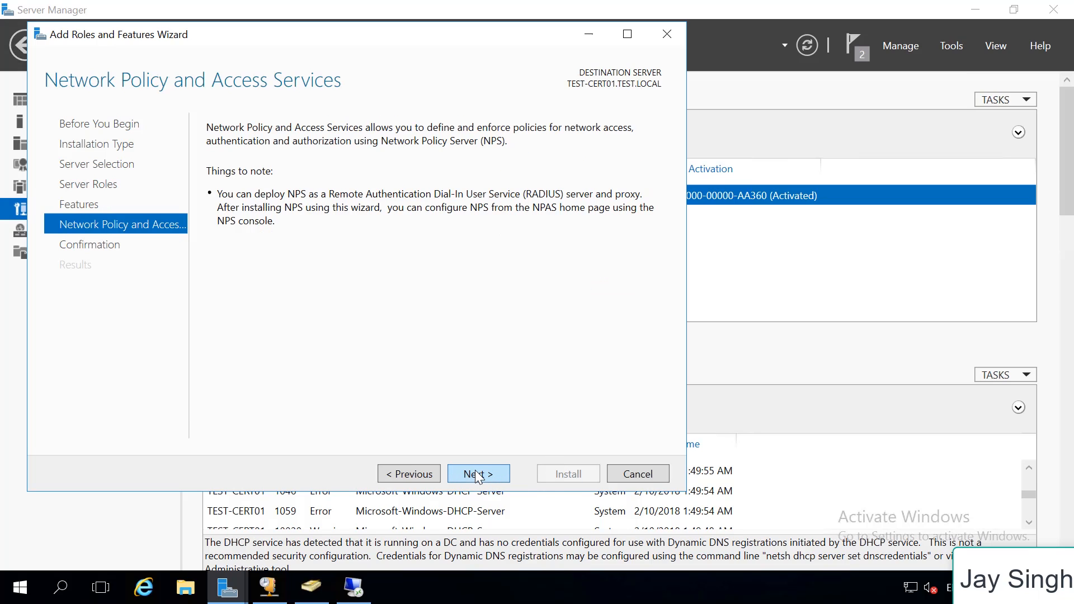
pyautogui.click(477, 475)
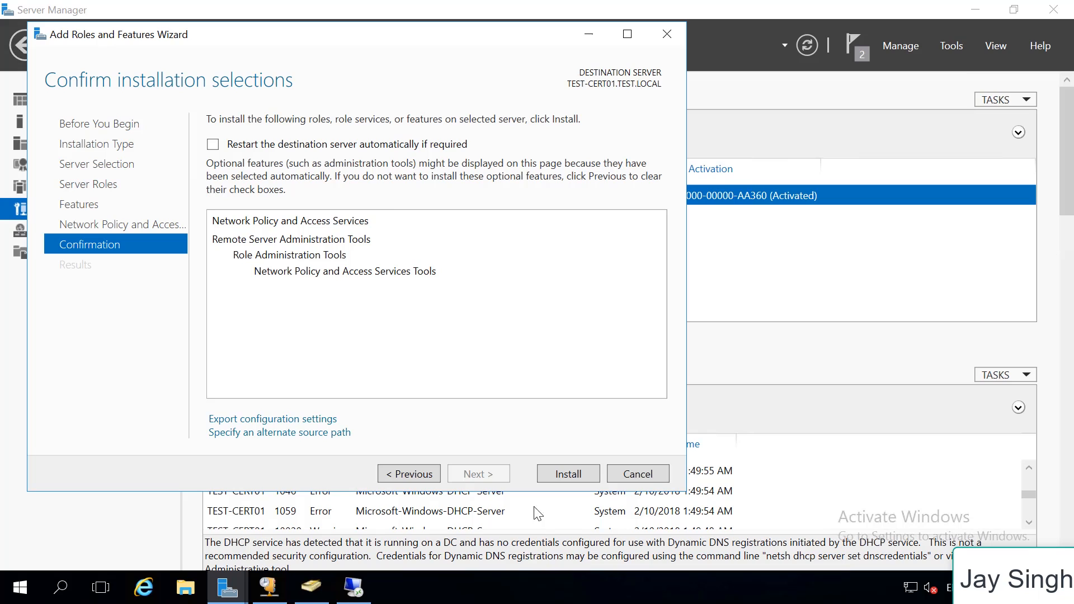
# Allow automatic restart of the destination server if required and start installing Network Policy and Access Services
pyautogui.click(358, 145)
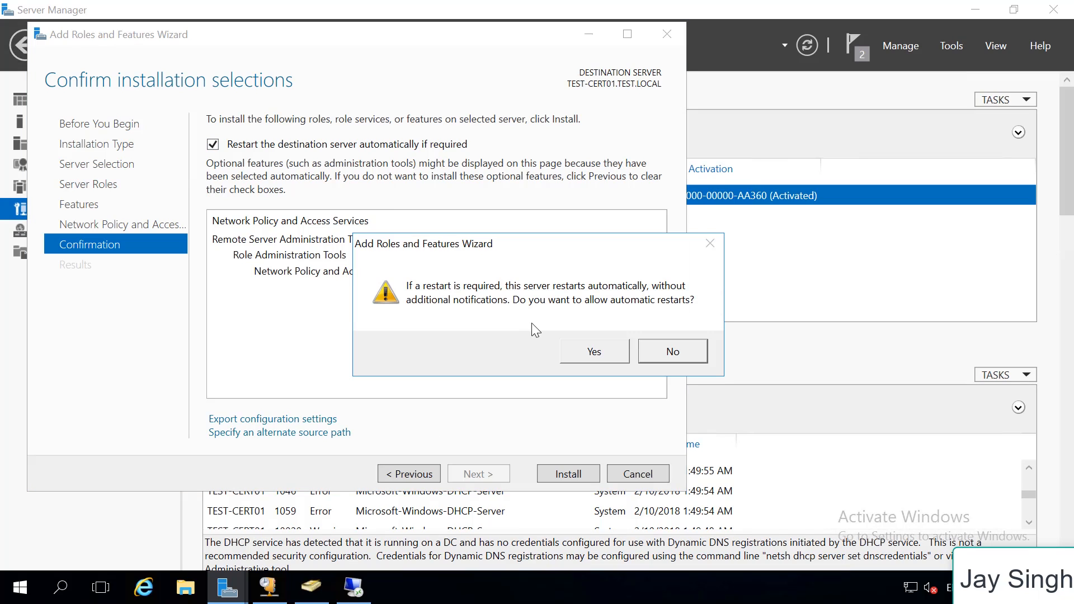
pyautogui.click(594, 352)
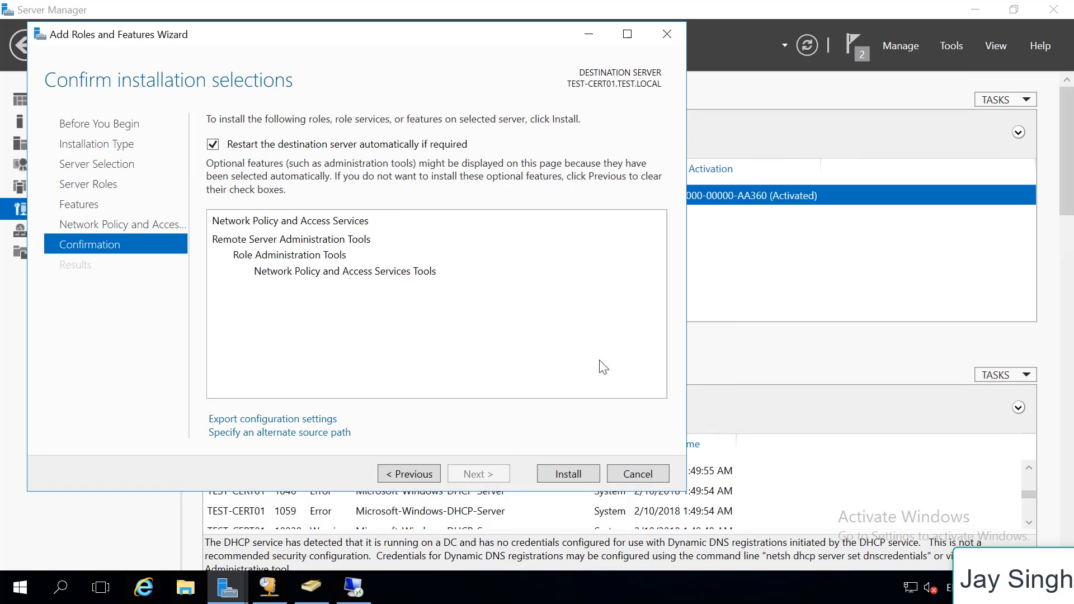
pyautogui.click(574, 472)
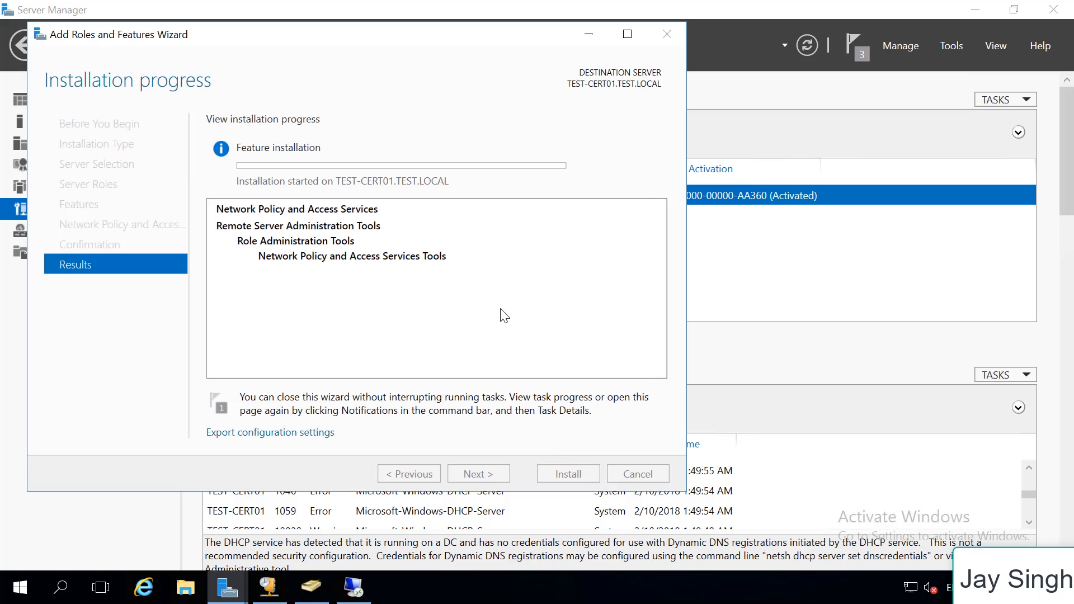
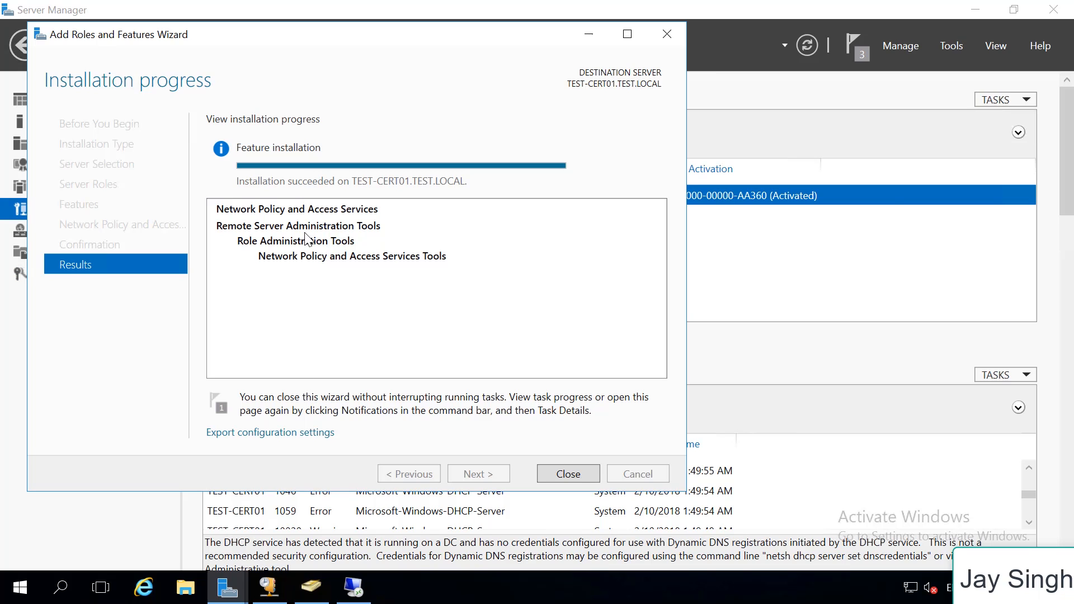
# Close the finished role installation wizard and open the Network Policy Server console
pyautogui.click(563, 473)
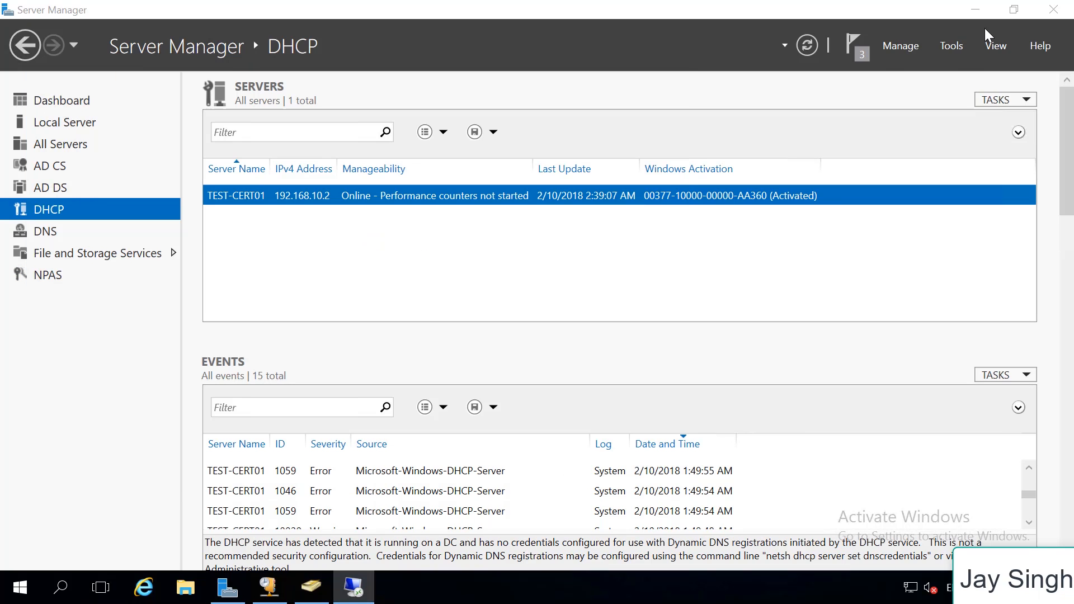
pyautogui.click(951, 45)
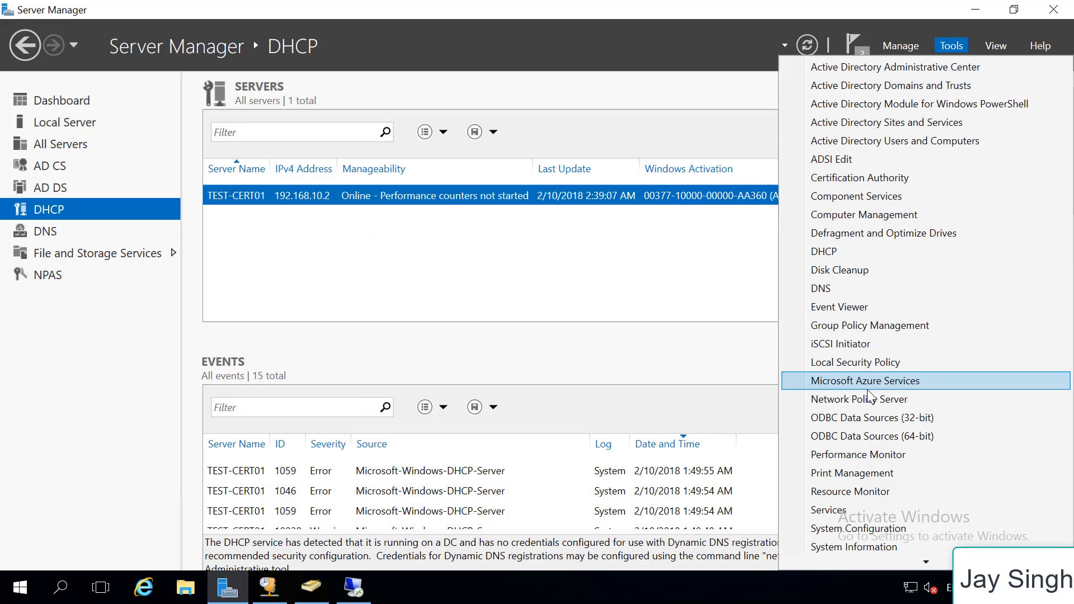
pyautogui.click(879, 400)
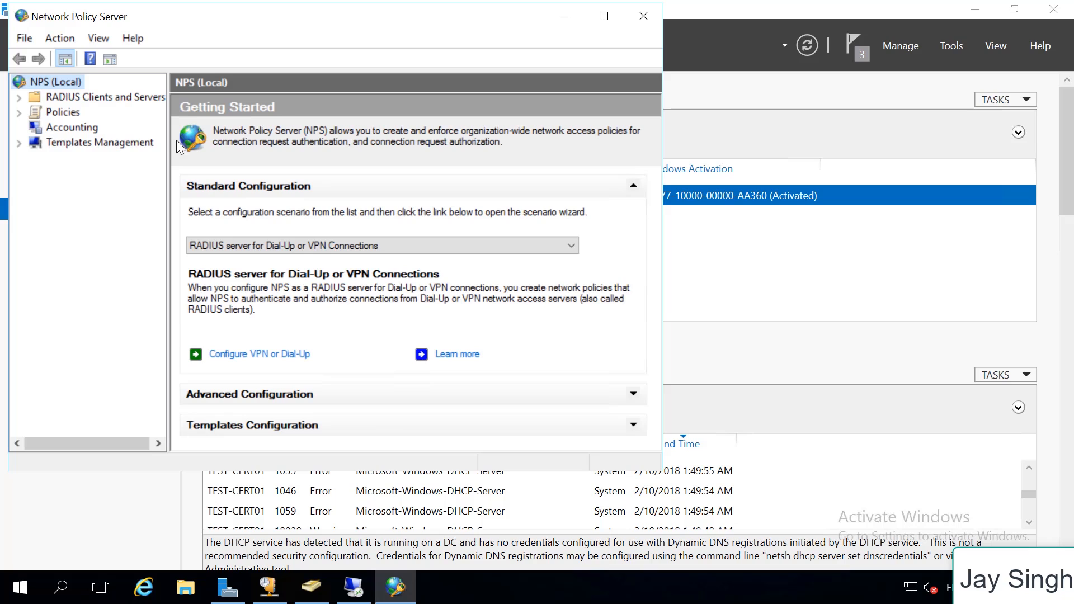
# Start configuring a RADIUS server for 802.1X Wireless or Wired Connections, using the Secure Wireless Connections type with its default policy name
pyautogui.click(299, 246)
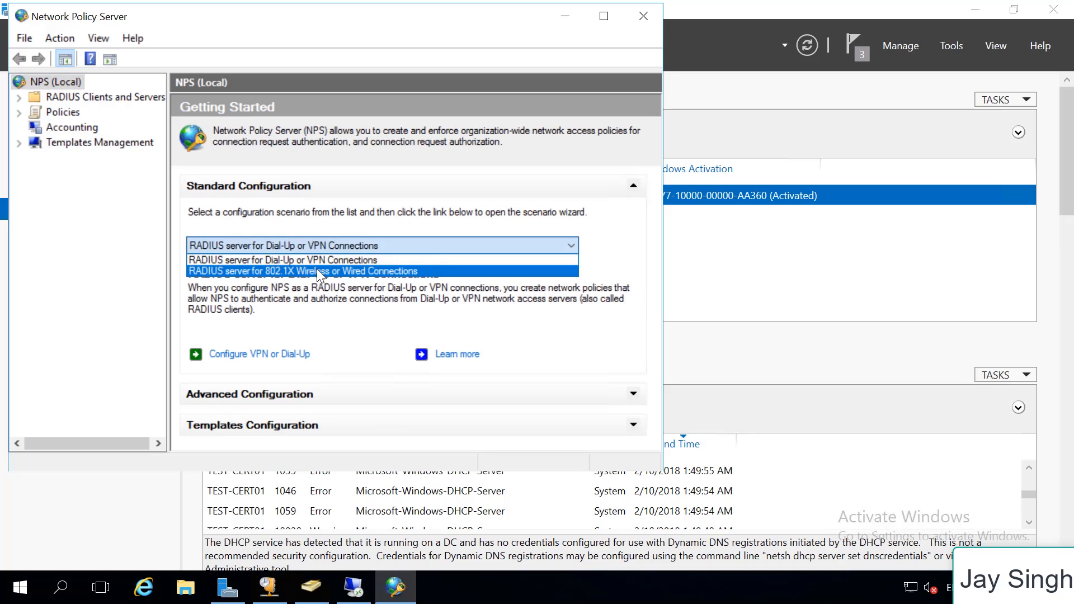
pyautogui.click(318, 270)
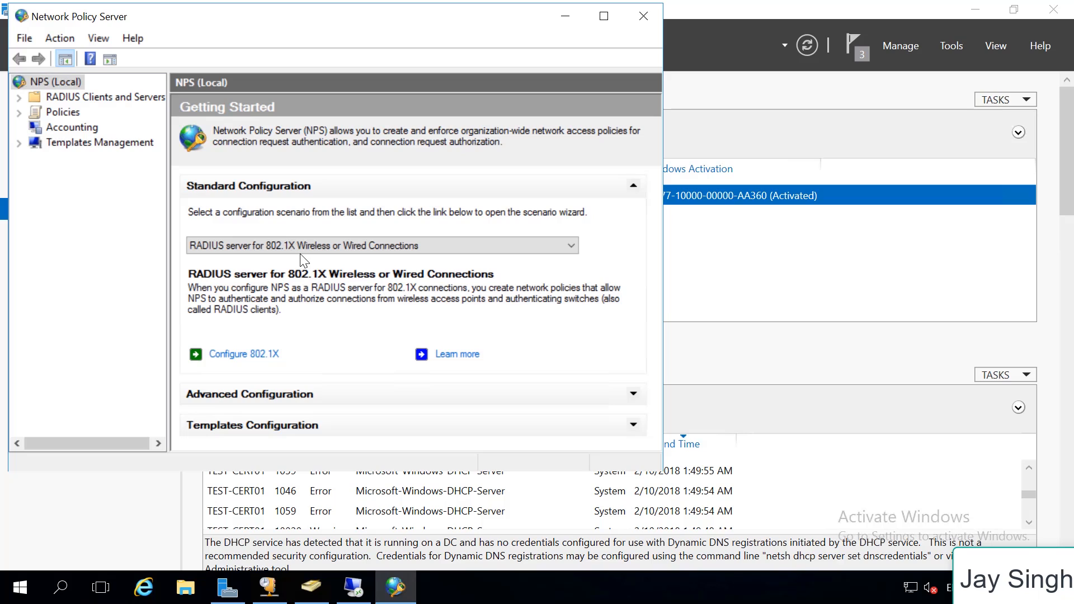
pyautogui.click(244, 354)
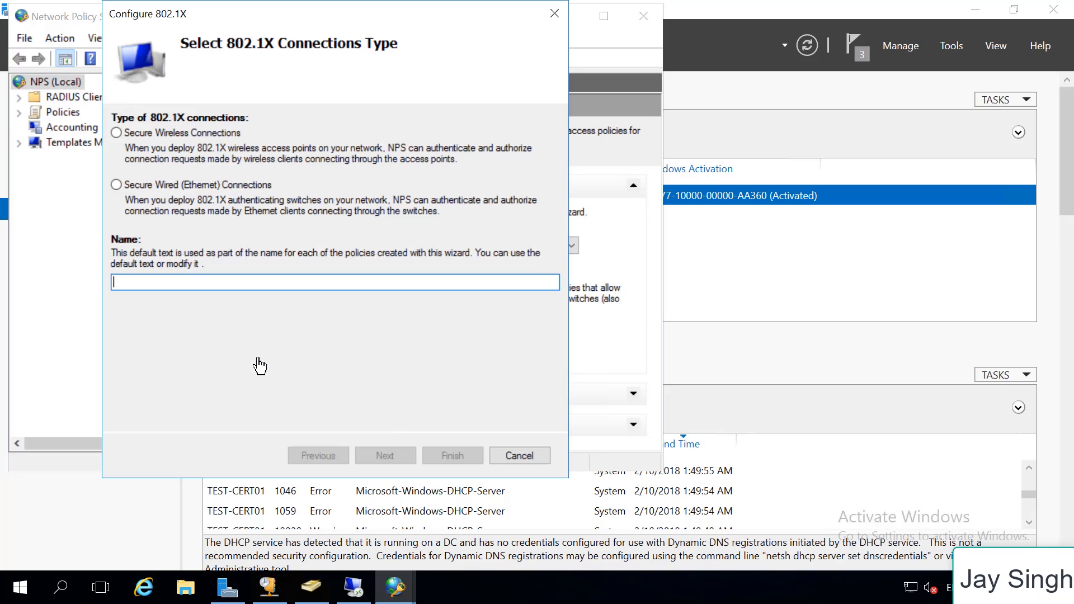
pyautogui.click(148, 131)
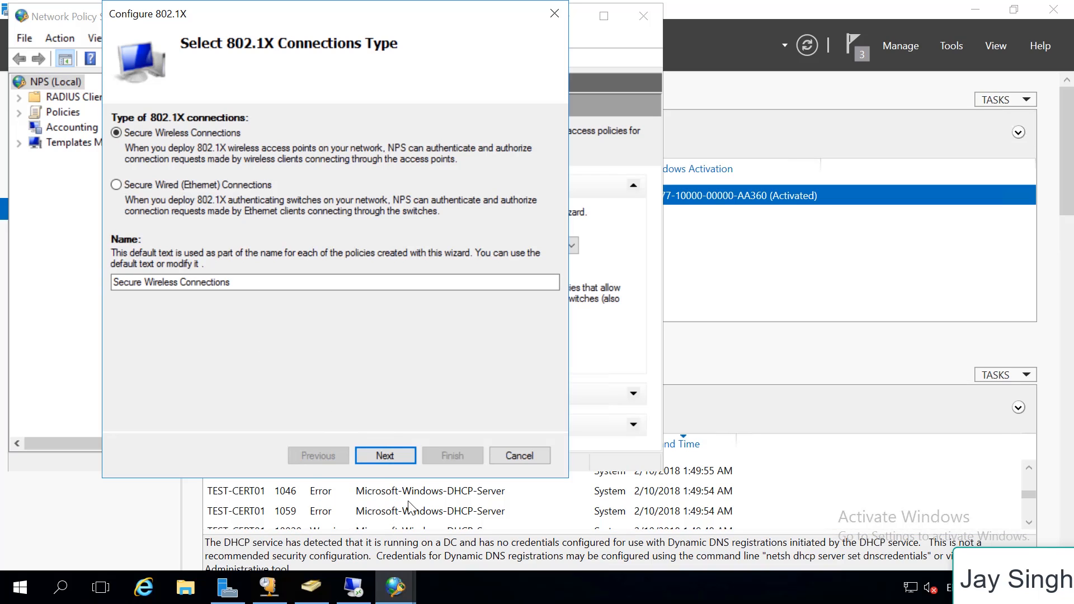
pyautogui.click(395, 459)
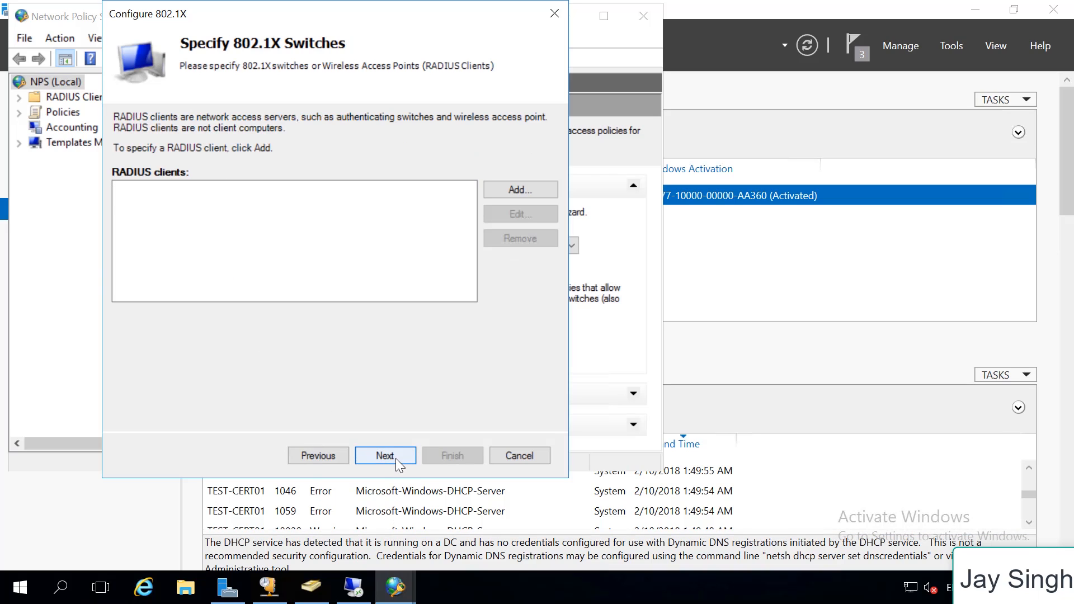
# Add a new RADIUS client with friendly name TD-W8980 and the same text as its address
pyautogui.click(512, 188)
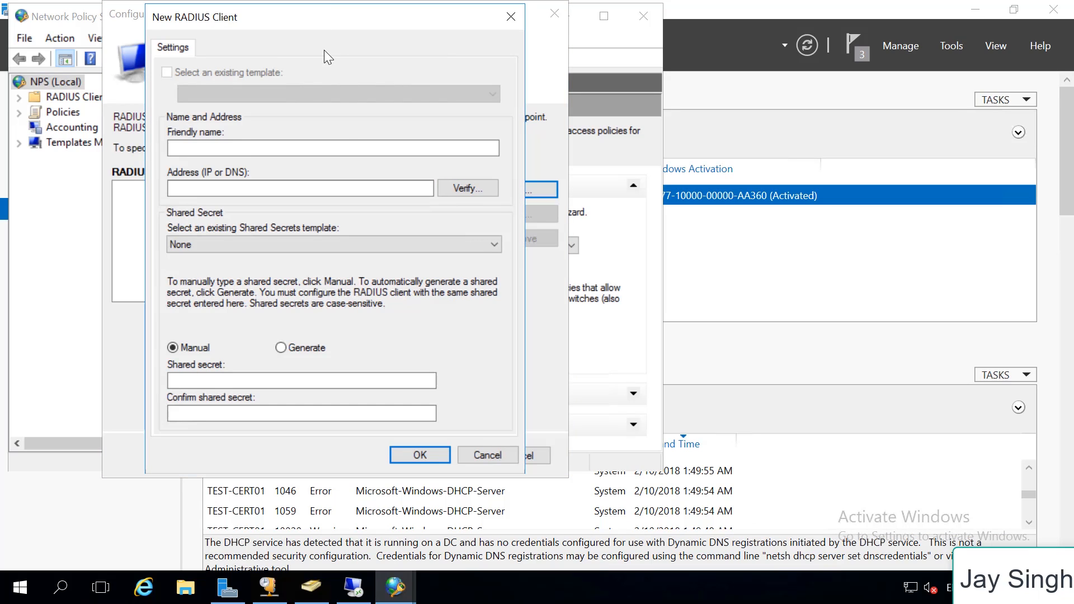
pyautogui.click(301, 152)
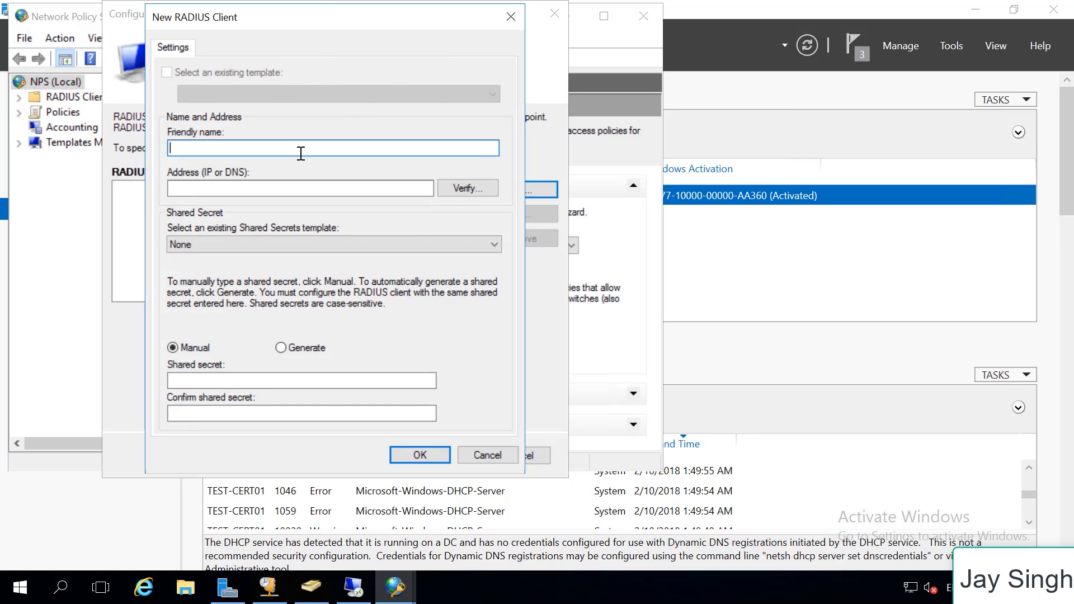
pyautogui.write('TD-W8980')
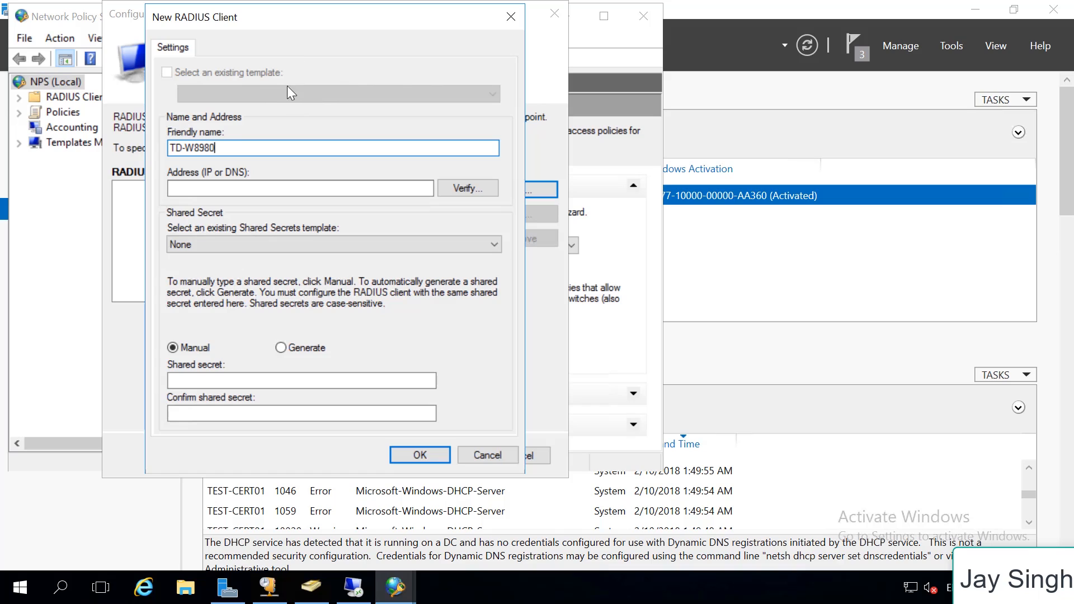
pyautogui.moveTo(230, 147); pyautogui.dragTo(107, 150)
pyautogui.rightClick(192, 145)
pyautogui.click(236, 196)
pyautogui.click(250, 190)
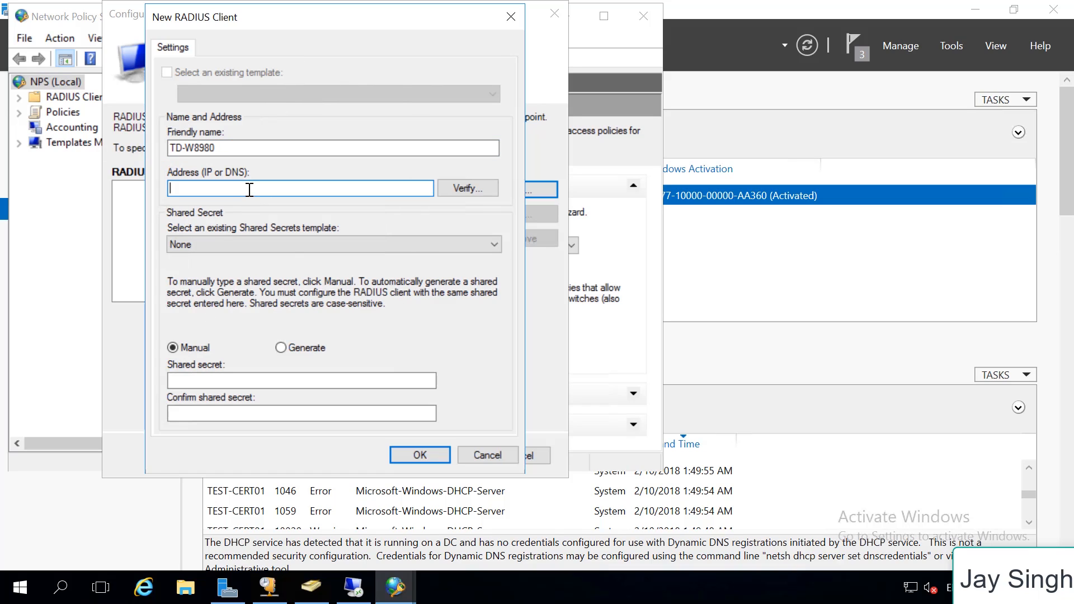
pyautogui.rightClick(249, 190)
pyautogui.click(303, 255)
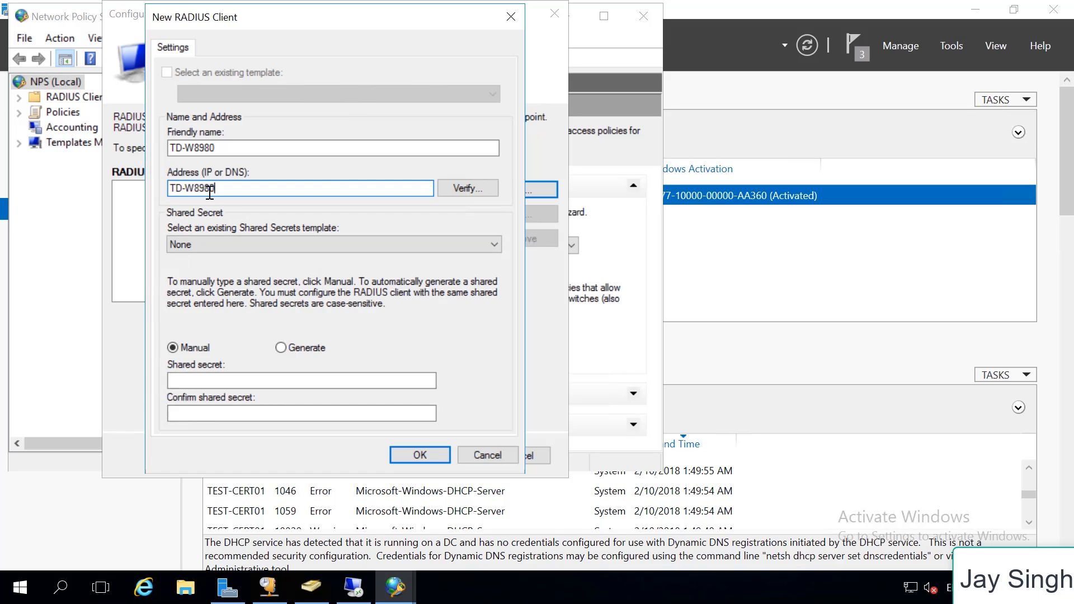
# Ping td-w8980 from a Command Prompt to check that the router's name resolves and responds
pyautogui.press('super+r')
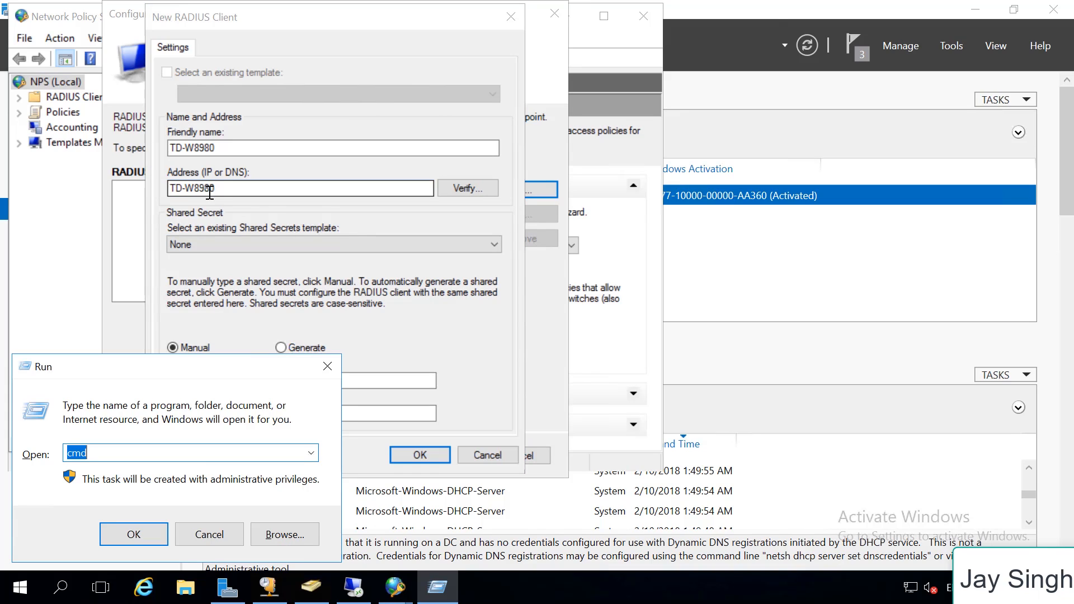
pyautogui.write('cmd')
pyautogui.press('Return')
pyautogui.write('ping td')
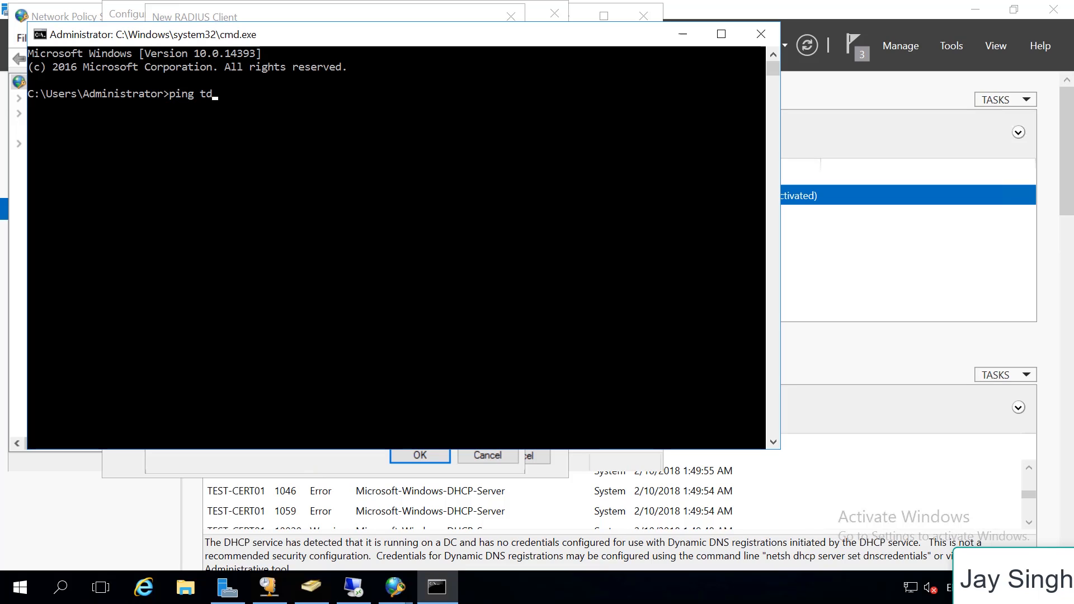
pyautogui.write('-w8980')
pyautogui.press('Return')
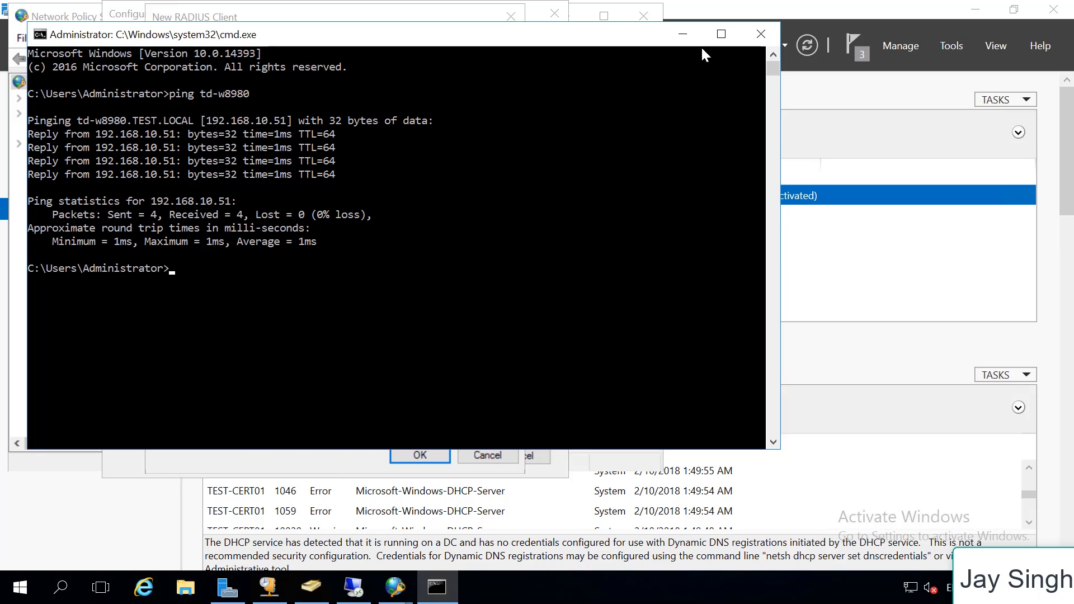
pyautogui.click(689, 32)
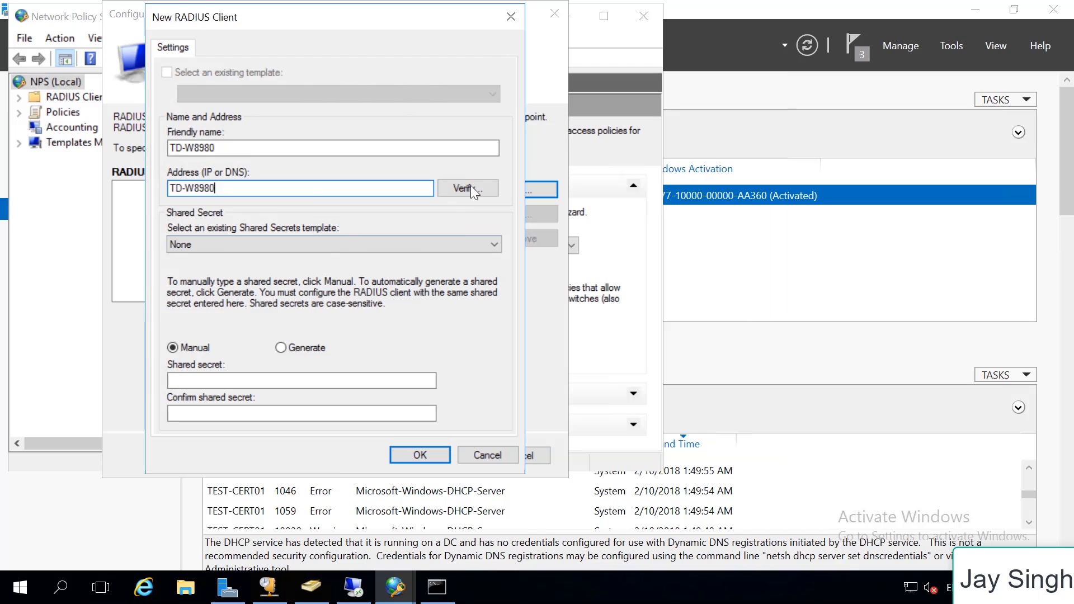
# Verify the RADIUS client's address by resolving TD-W8980, and use IP address 192.168.10.51 for the client
pyautogui.click(473, 190)
pyautogui.click(454, 170)
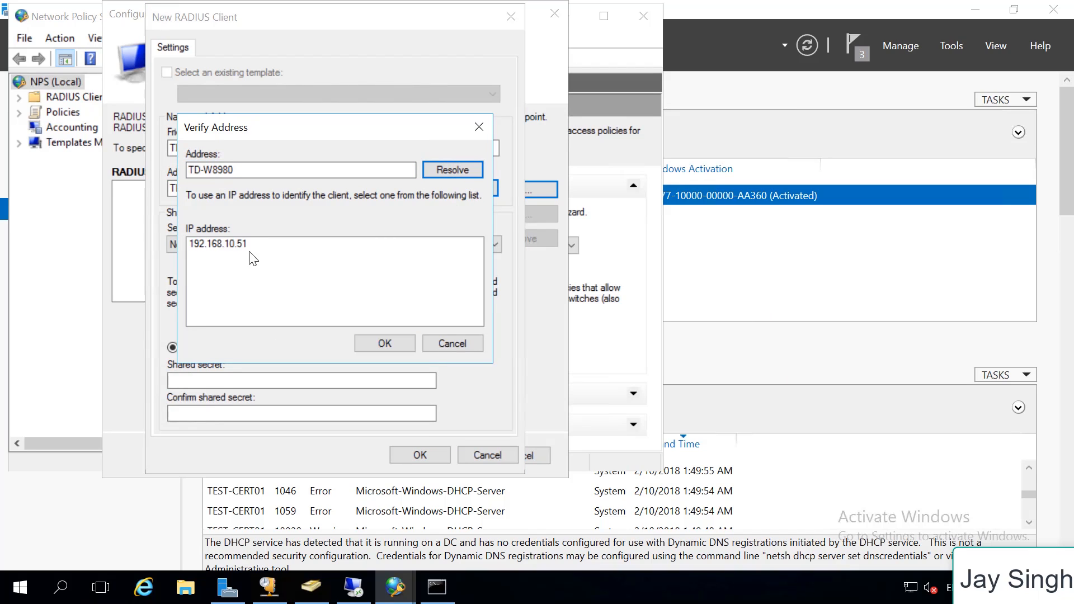
pyautogui.click(208, 244)
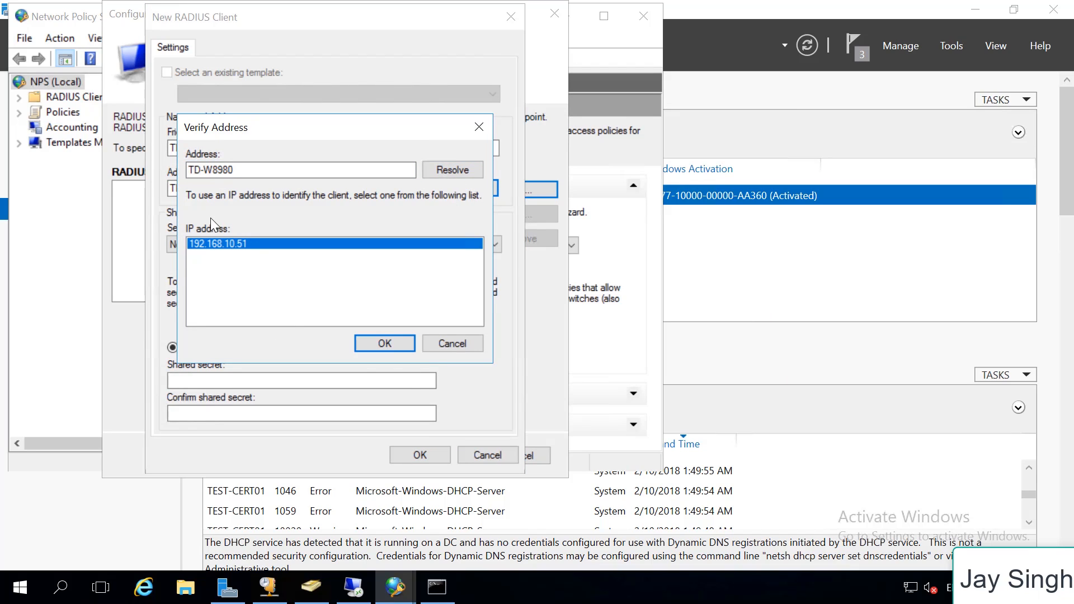
pyautogui.click(404, 341)
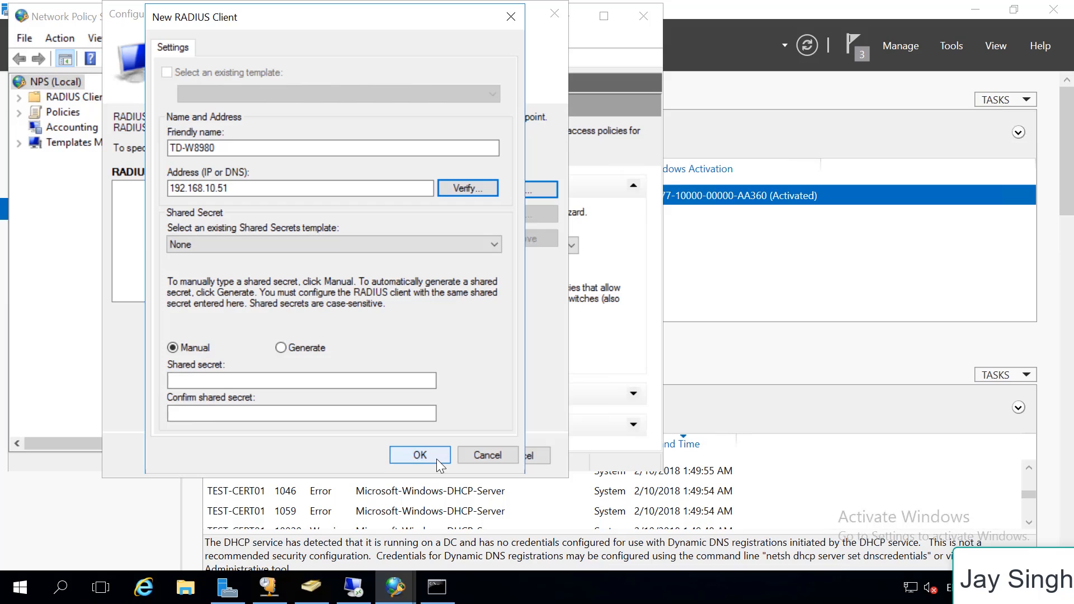
# Enter and confirm the manual shared secret for the RADIUS client, and save the client
pyautogui.click(227, 380)
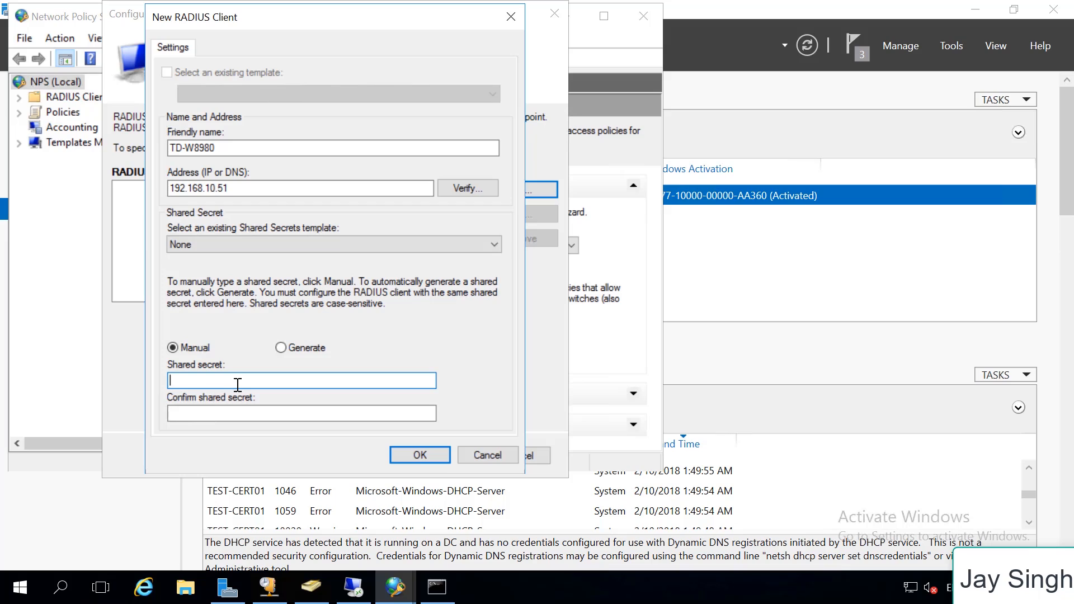
pyautogui.write('••••')
pyautogui.press('BackSpace')
pyautogui.press('BackSpace')
pyautogui.press('BackSpace')
pyautogui.press('BackSpace')
pyautogui.write('•••••••••••')
pyautogui.press('Tab')
pyautogui.write('•••••••••')
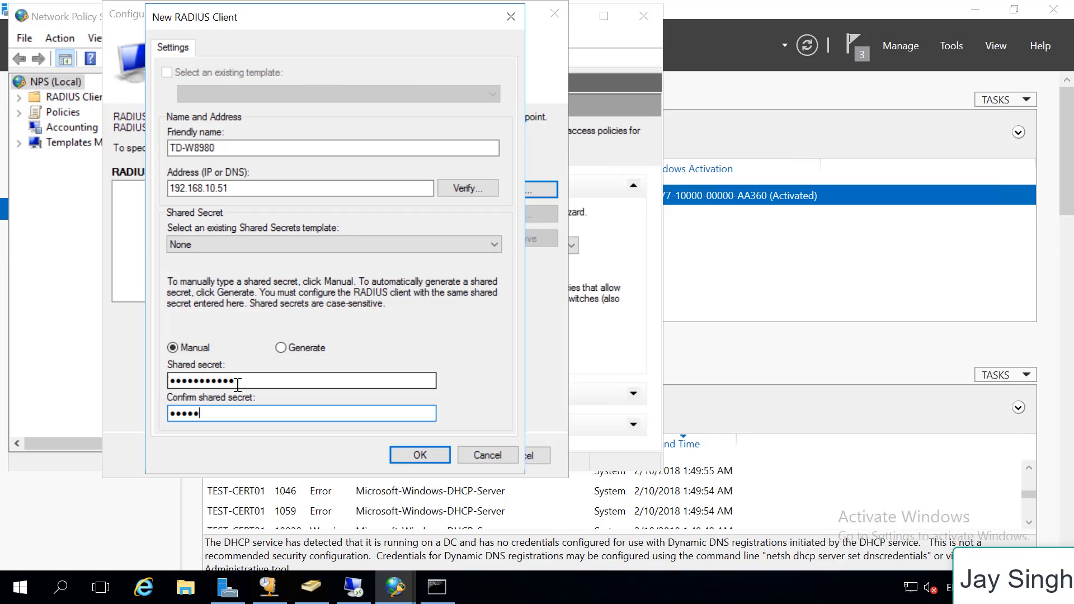
pyautogui.write('••')
pyautogui.click(419, 453)
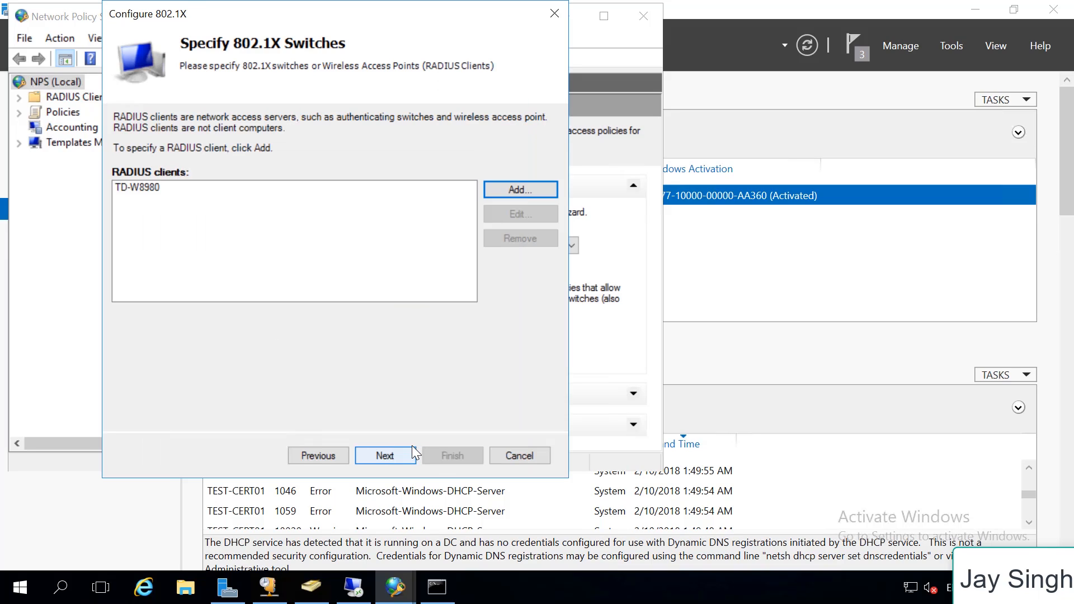
# Set the authentication method to Microsoft: Protected EAP (PEAP), keeping the TEST-CERT01.TEST.LOCAL certificate and Secured password (EAP-MSCHAP v2)
pyautogui.click(397, 455)
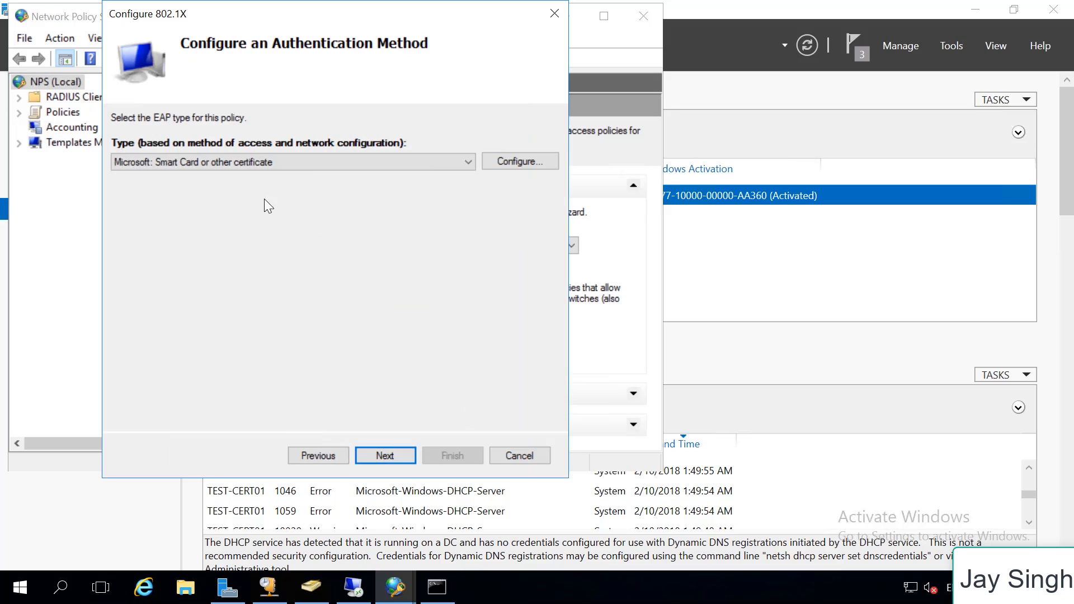
pyautogui.click(295, 166)
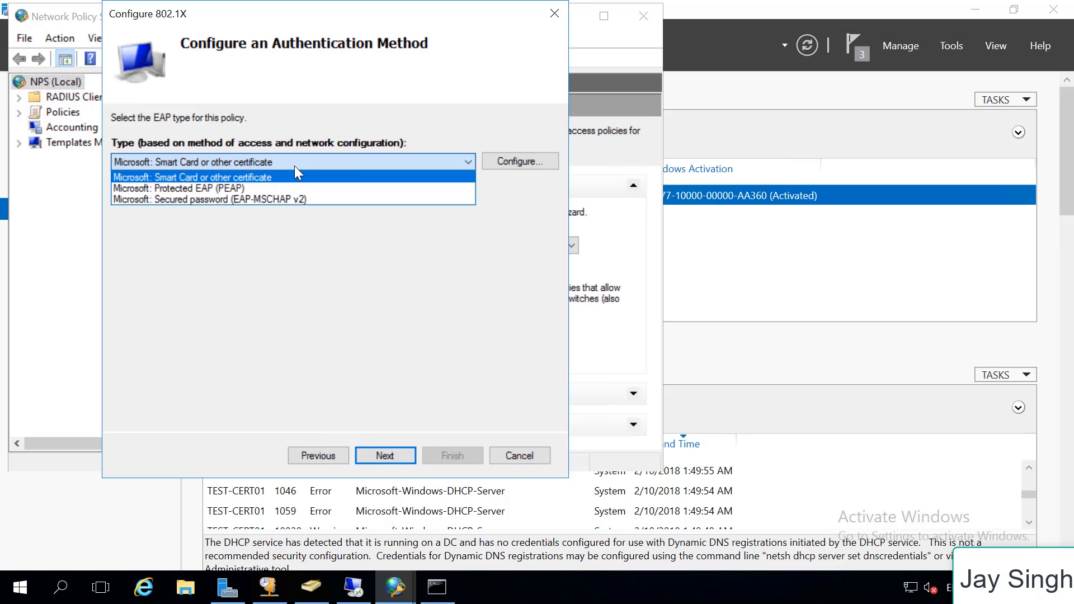
pyautogui.click(241, 188)
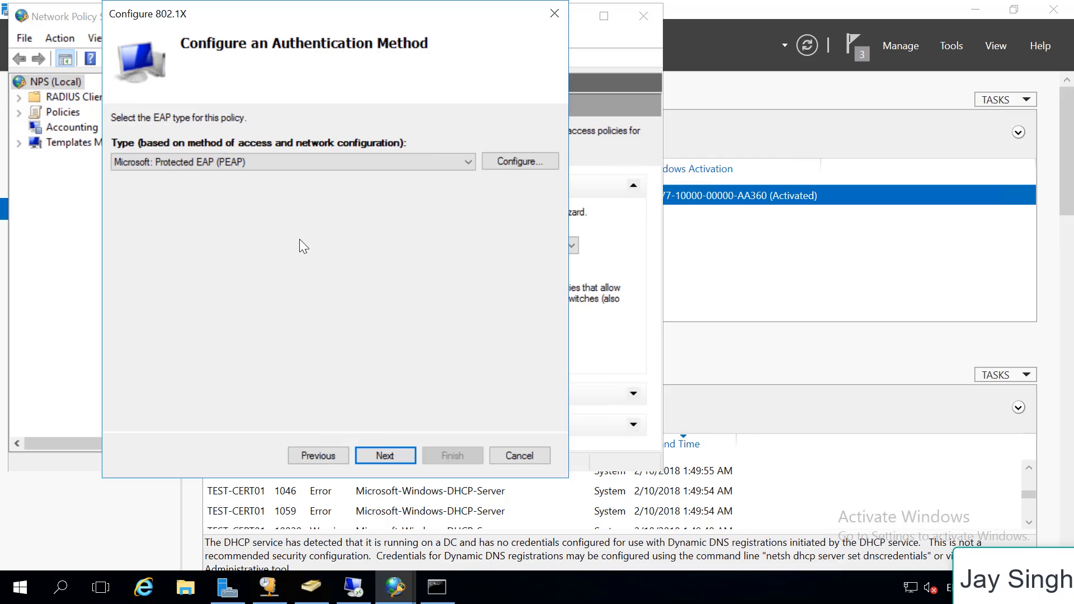
pyautogui.click(505, 166)
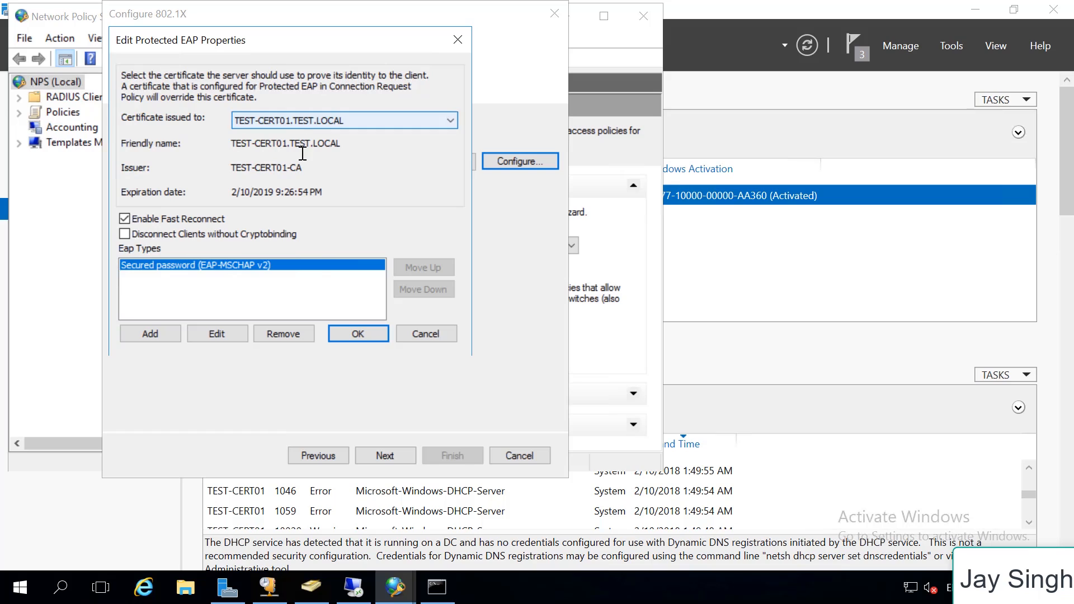
pyautogui.moveTo(236, 192)
pyautogui.mouseDown()
pyautogui.moveTo(326, 192)
pyautogui.moveTo(235, 190)
pyautogui.mouseUp()
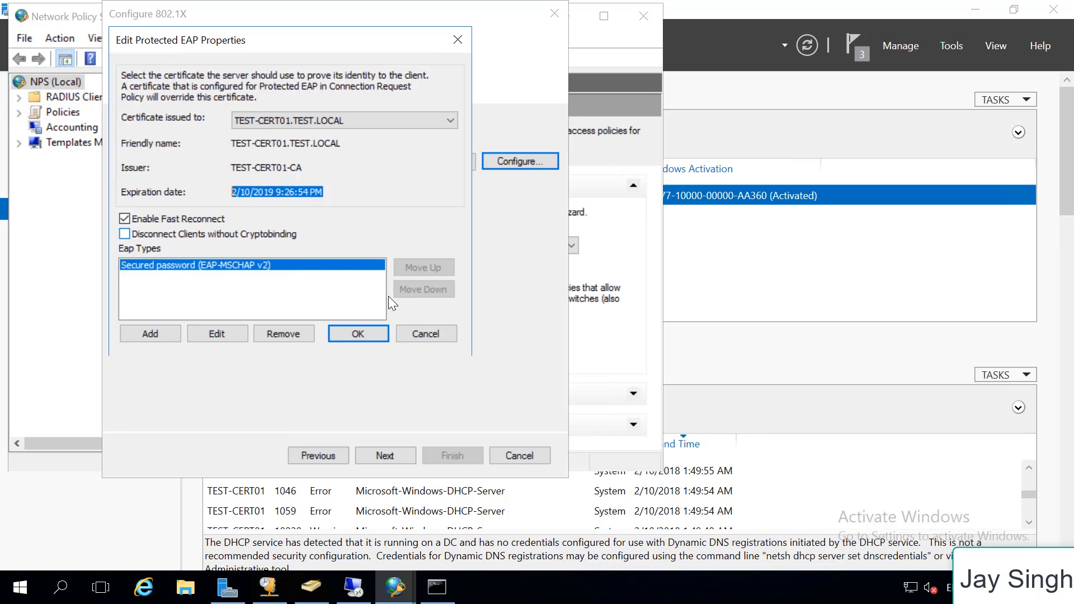
pyautogui.click(382, 339)
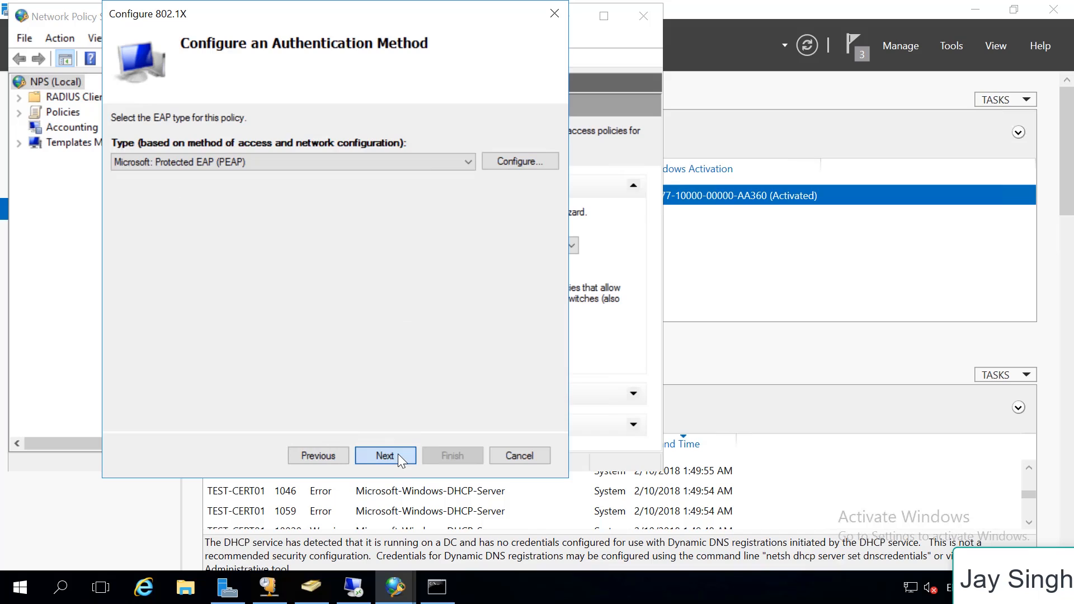
# Add the wlan group from TEST.LOCAL to the policy's user groups and proceed to the completion page without configuring traffic controls
pyautogui.click(398, 455)
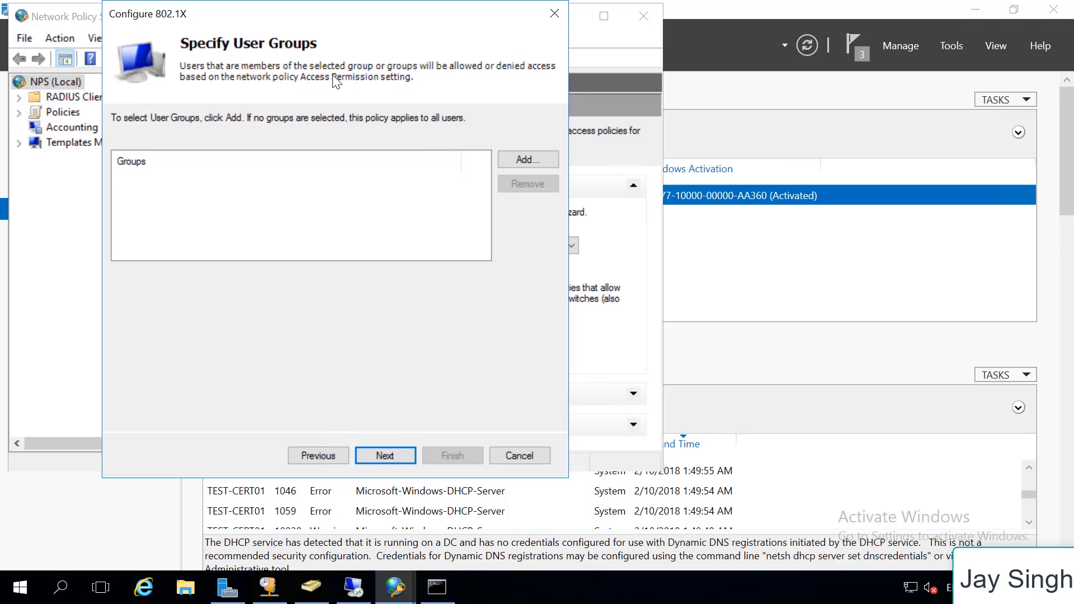
pyautogui.click(530, 159)
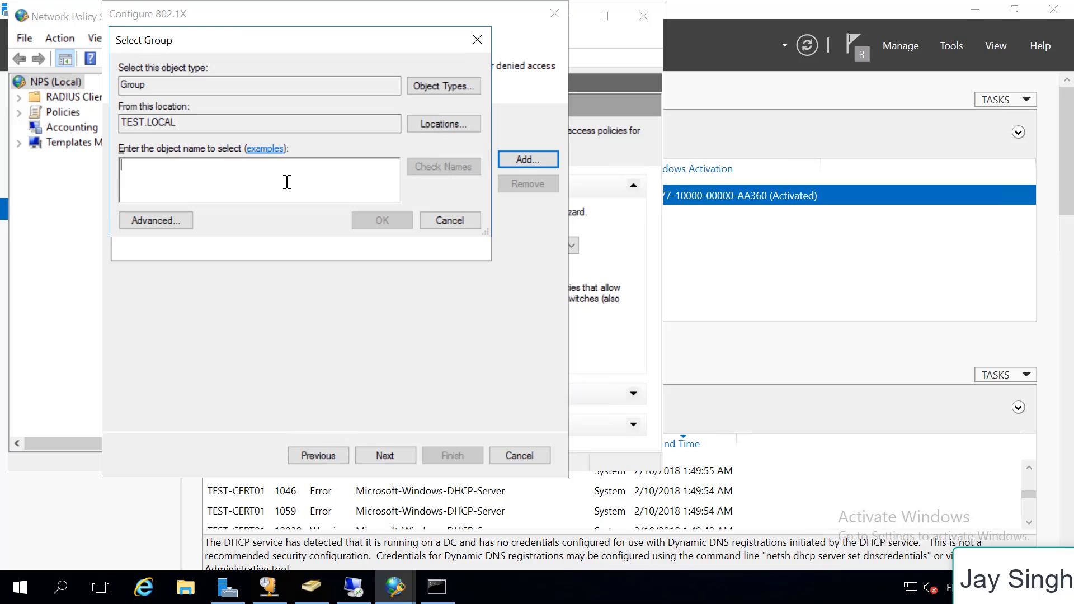
pyautogui.write('wlan')
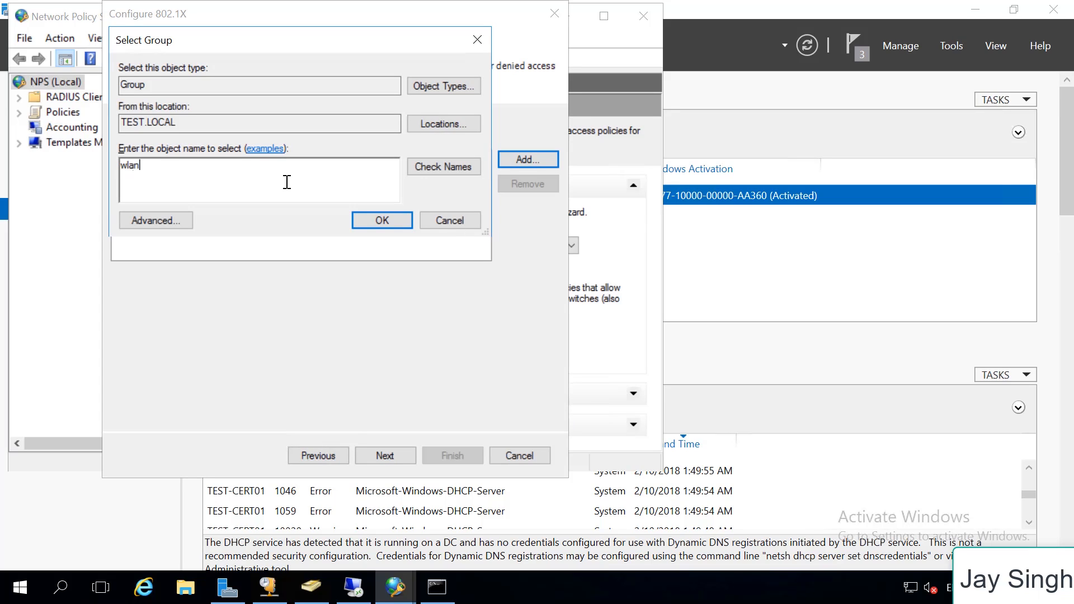
pyautogui.hotkey('alt', 'k')
pyautogui.press('Return')
pyautogui.click(394, 463)
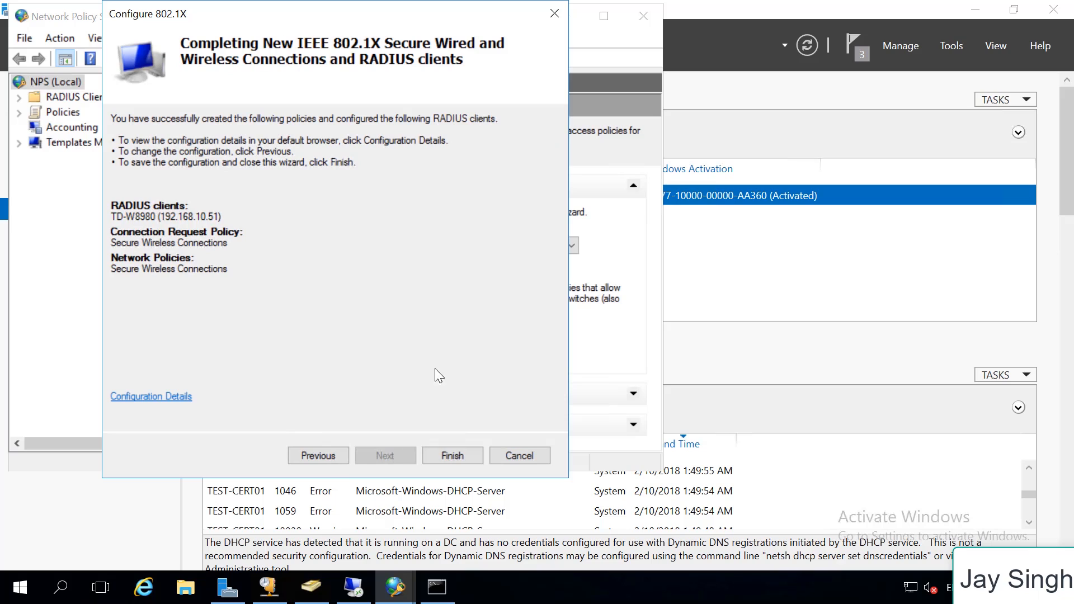
pyautogui.click(330, 455)
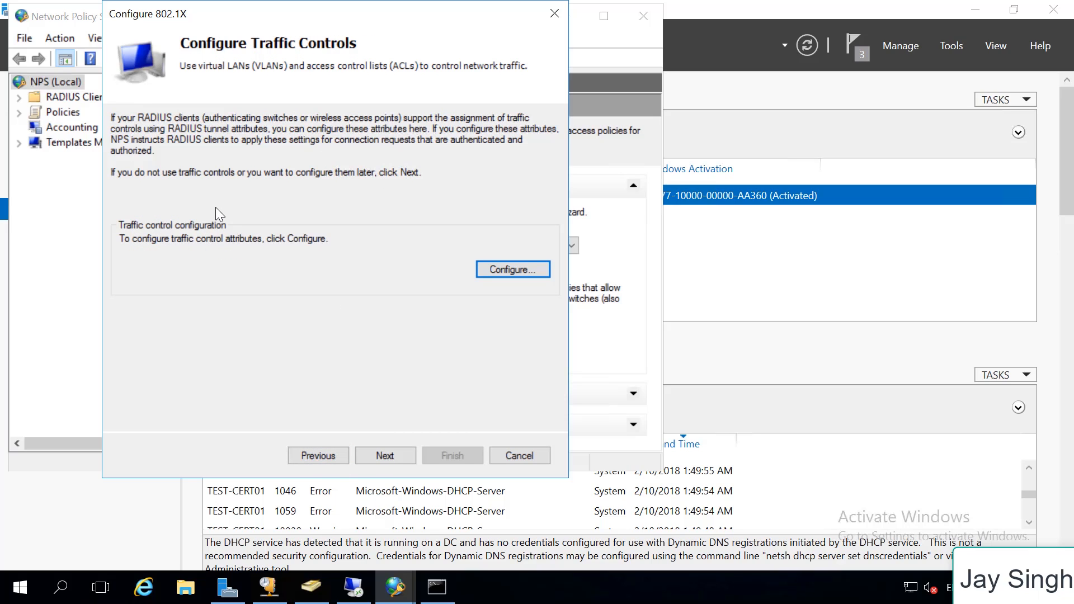
pyautogui.click(400, 451)
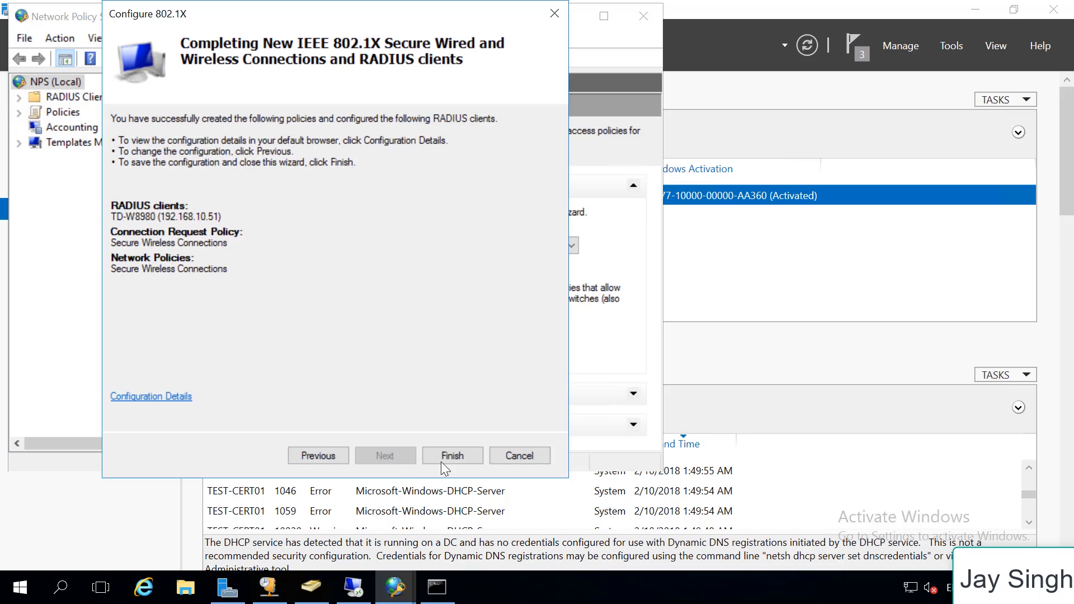
# Finish the 802.1X wizard to save the wireless policies and RADIUS client, and minimize the Network Policy Server console
pyautogui.click(460, 458)
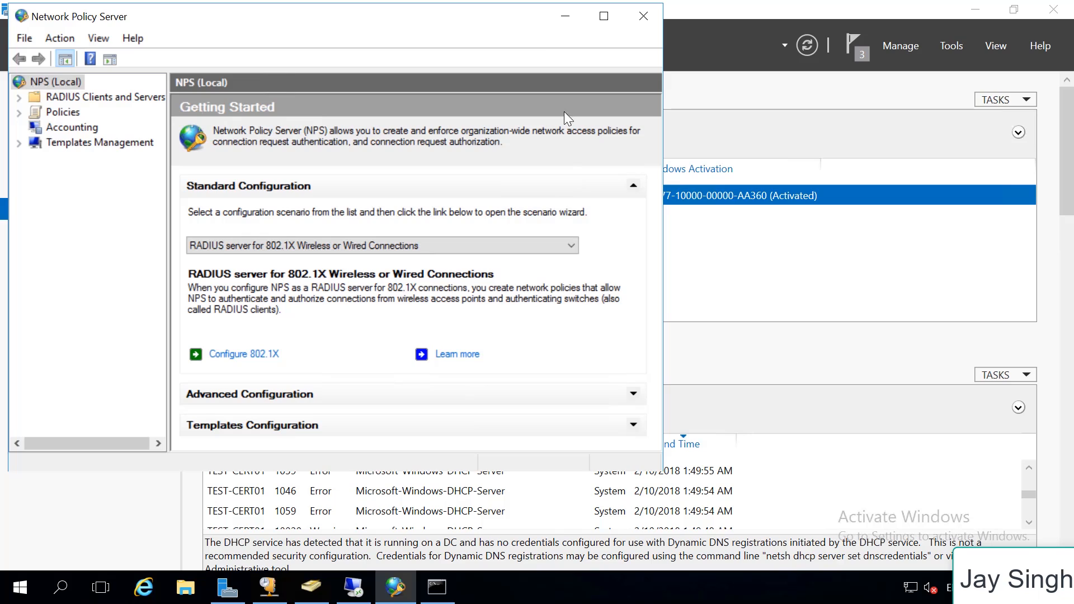
pyautogui.click(562, 17)
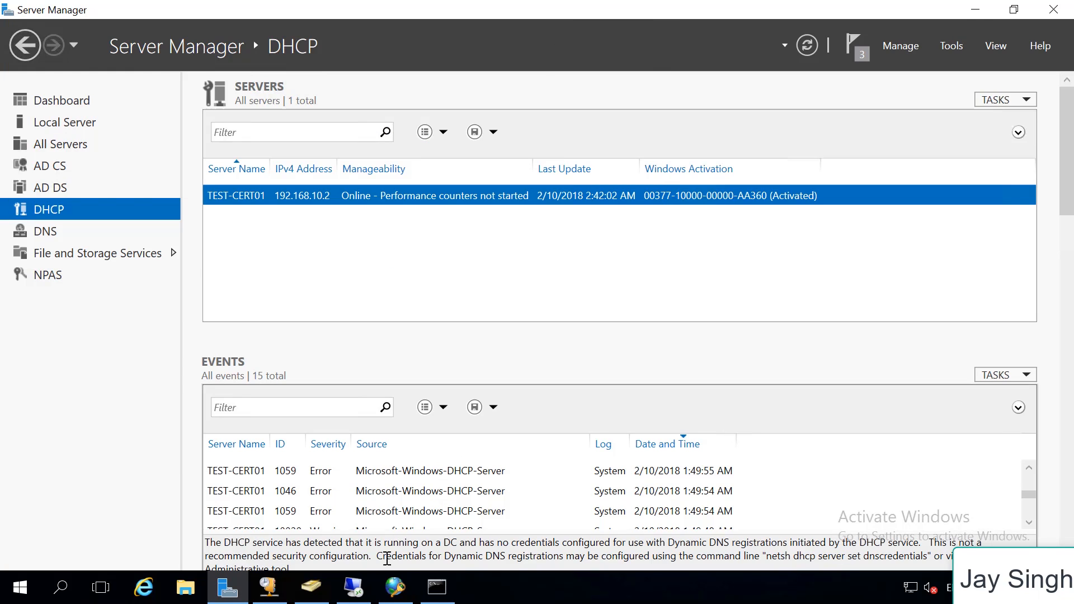
# Switch to the remote Windows 10 client at 192.168.10.50 and start connecting to the Wi-Fi network TP-LINK_2.4GHz_41D886
pyautogui.click(354, 587)
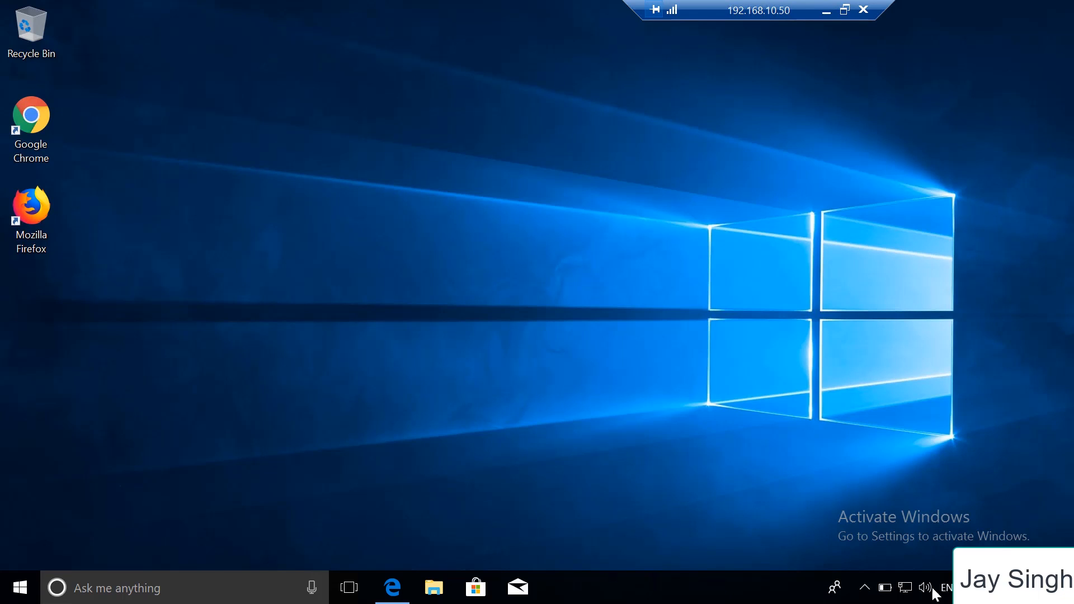
pyautogui.click(905, 587)
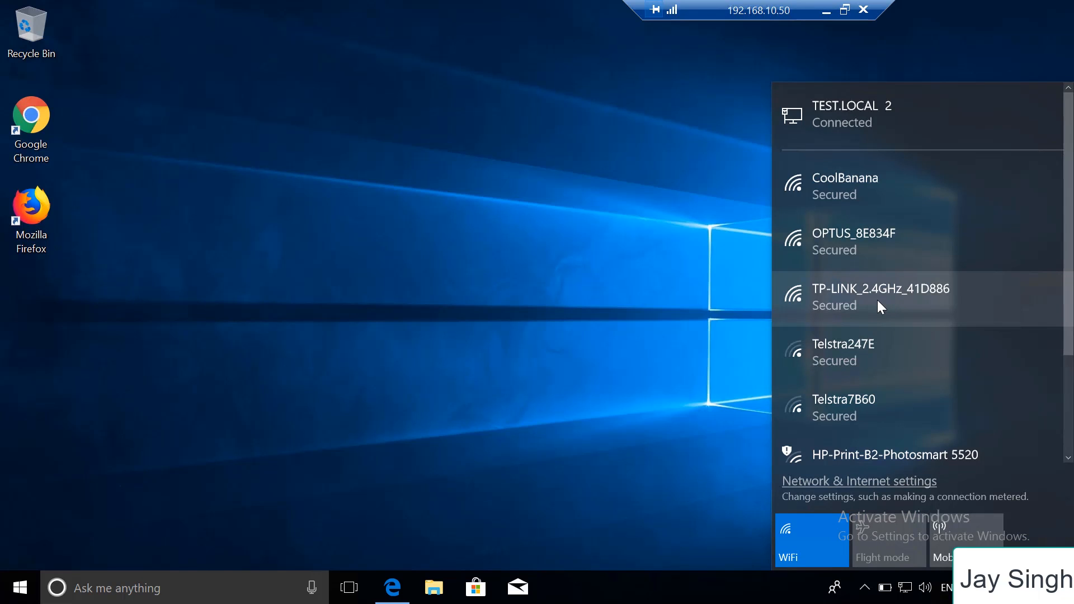
pyautogui.click(391, 589)
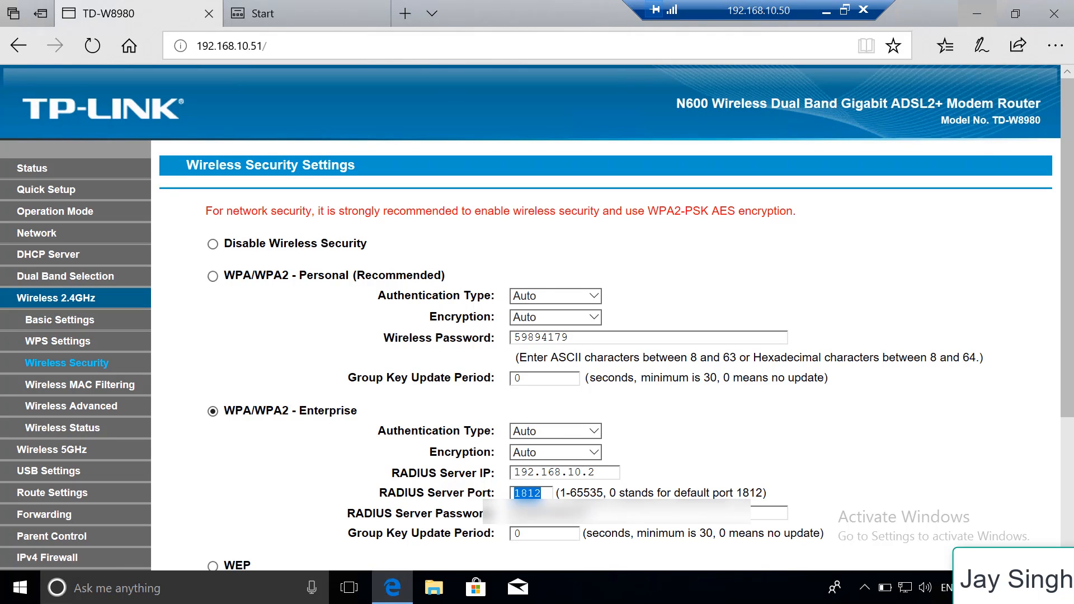
pyautogui.click(906, 589)
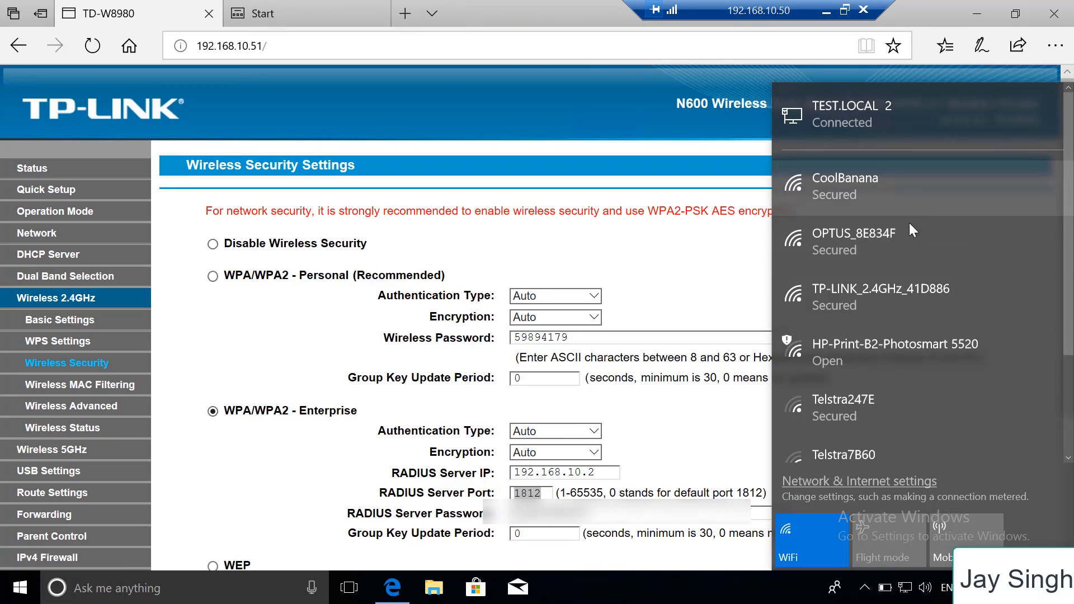
pyautogui.click(914, 300)
pyautogui.click(988, 375)
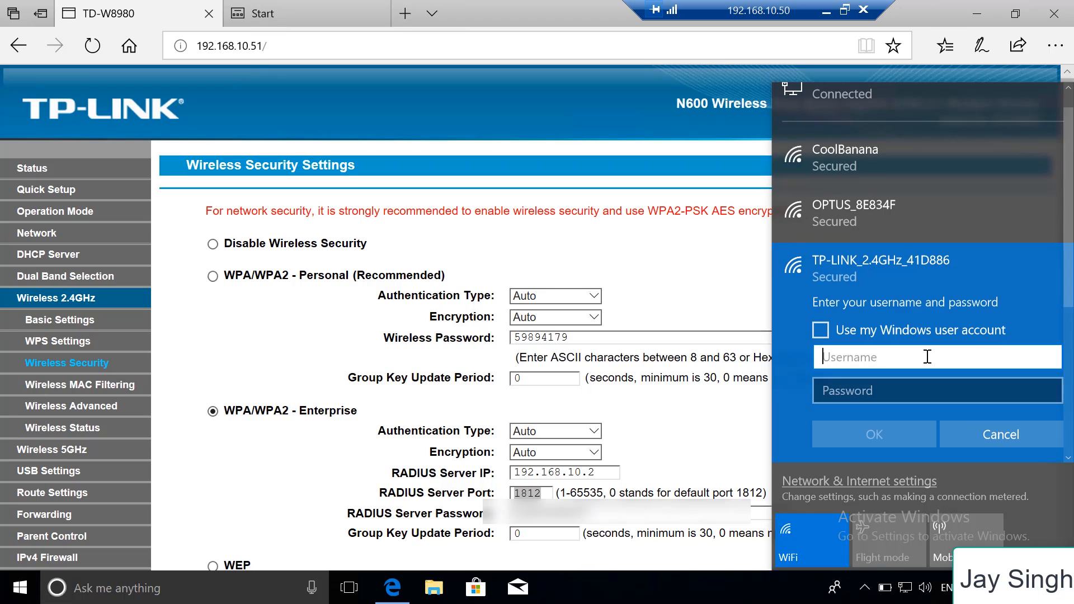
# Enter the domain test user's username and account password for the Wi-Fi network and submit them
pyautogui.write('test@')
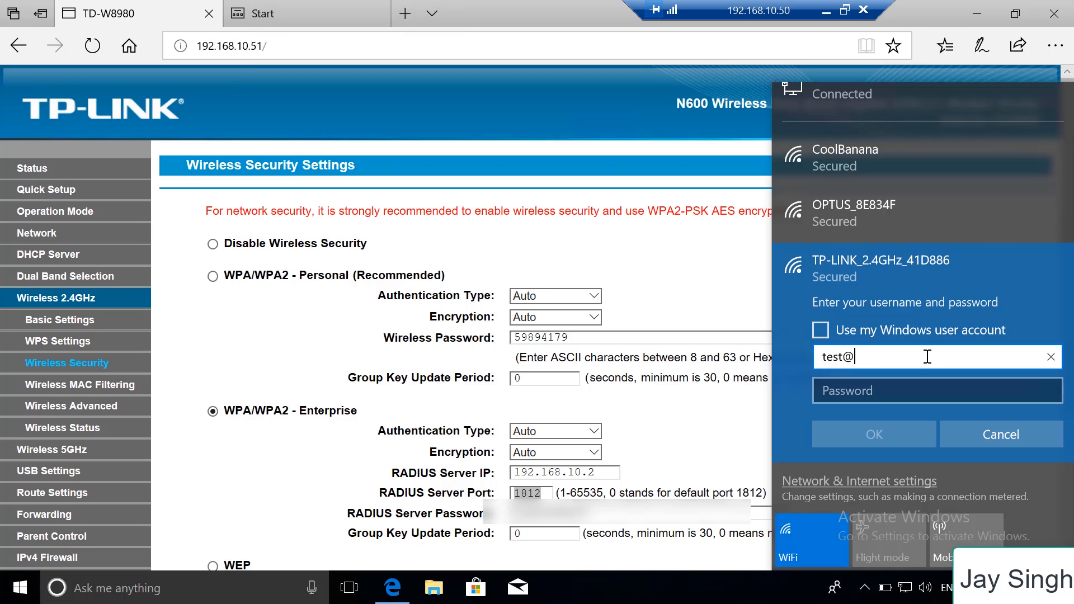
pyautogui.write('test.local')
pyautogui.press('Tab')
pyautogui.write('123456')
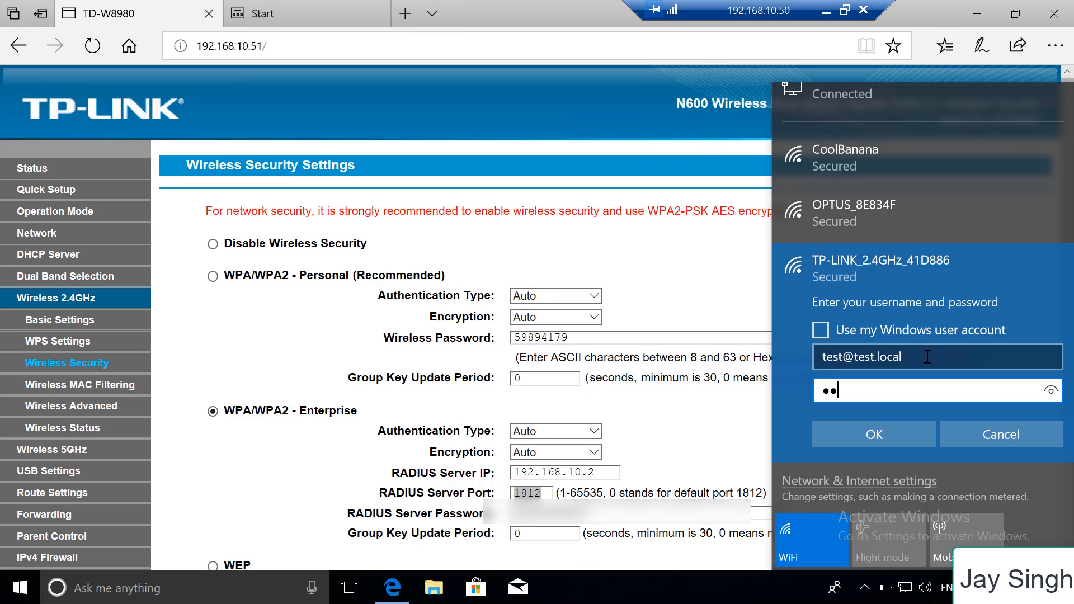
pyautogui.write('78')
pyautogui.click(901, 437)
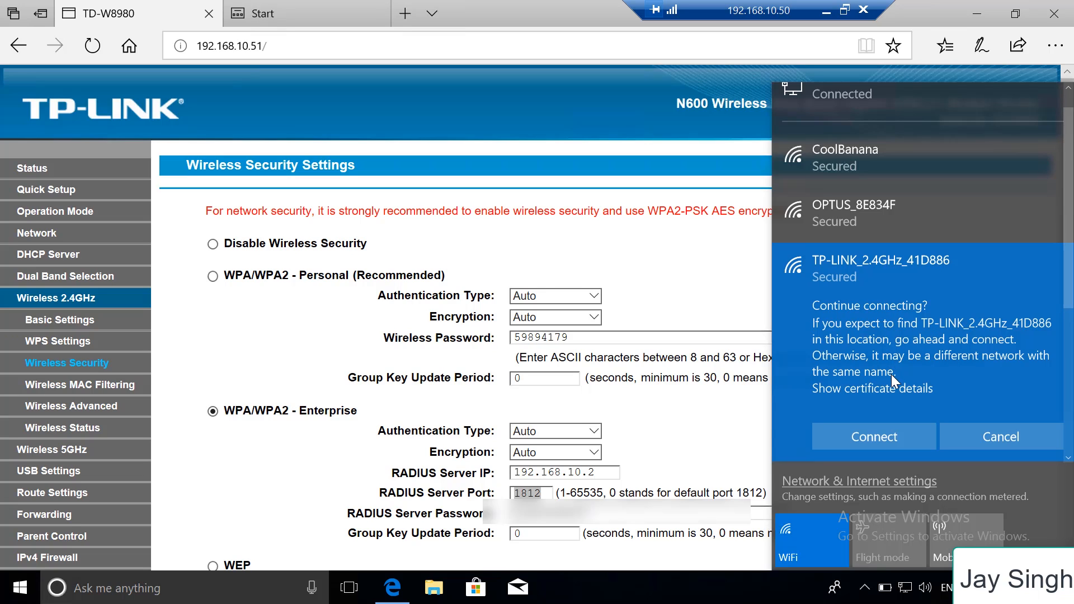
# Show the server certificate's thumbprint, continue connecting to TP-LINK_2.4GHz_41D886, and minimize the remote session
pyautogui.click(884, 389)
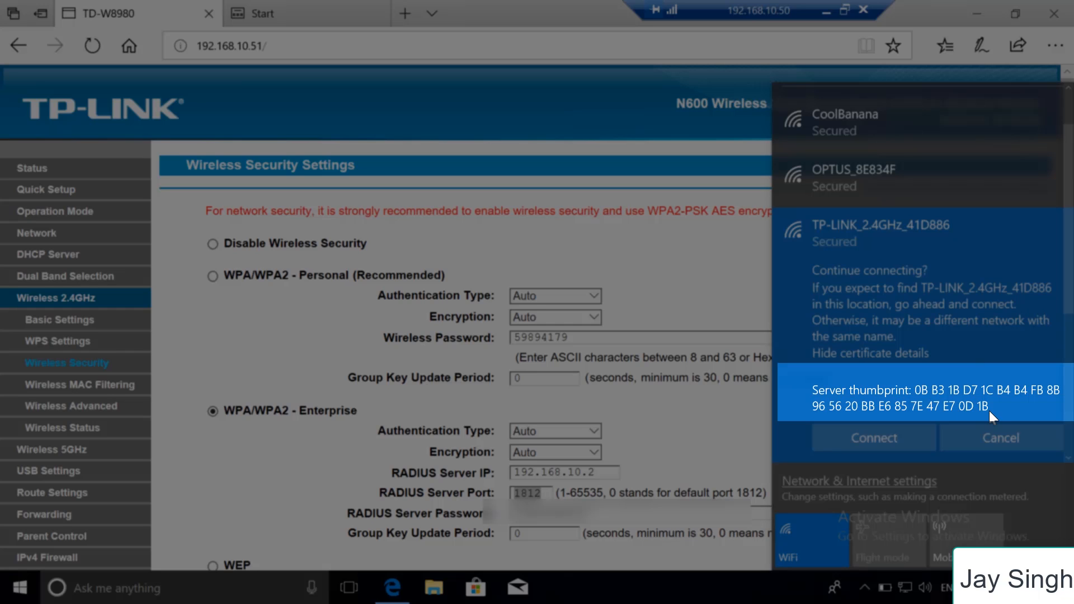
pyautogui.click(898, 442)
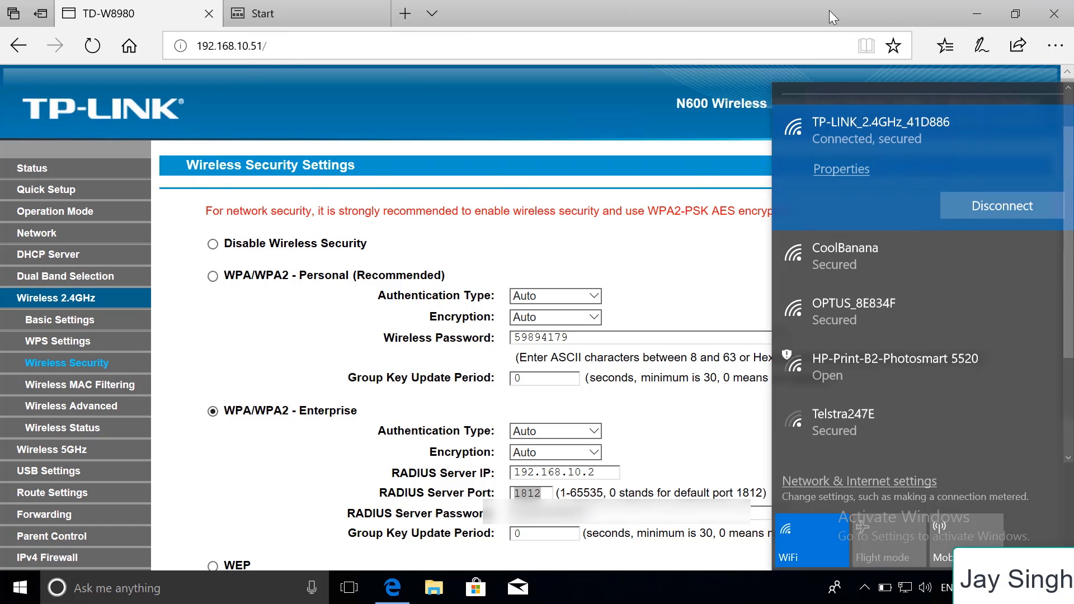
pyautogui.click(828, 11)
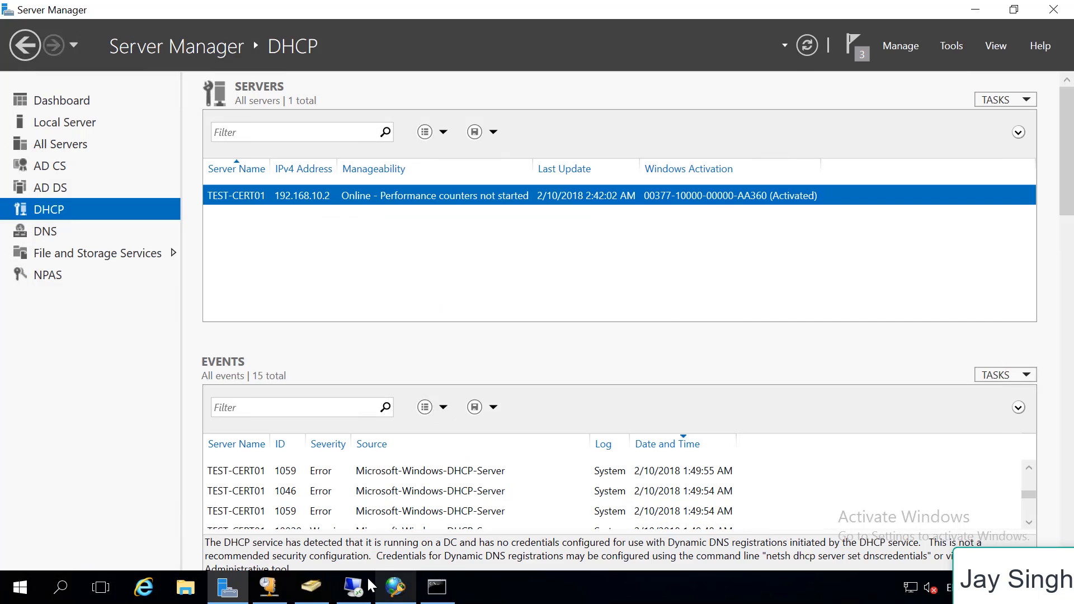
# Open a new mmc console on the server and add the Certificates snap-in for the local computer account
pyautogui.press('super+r')
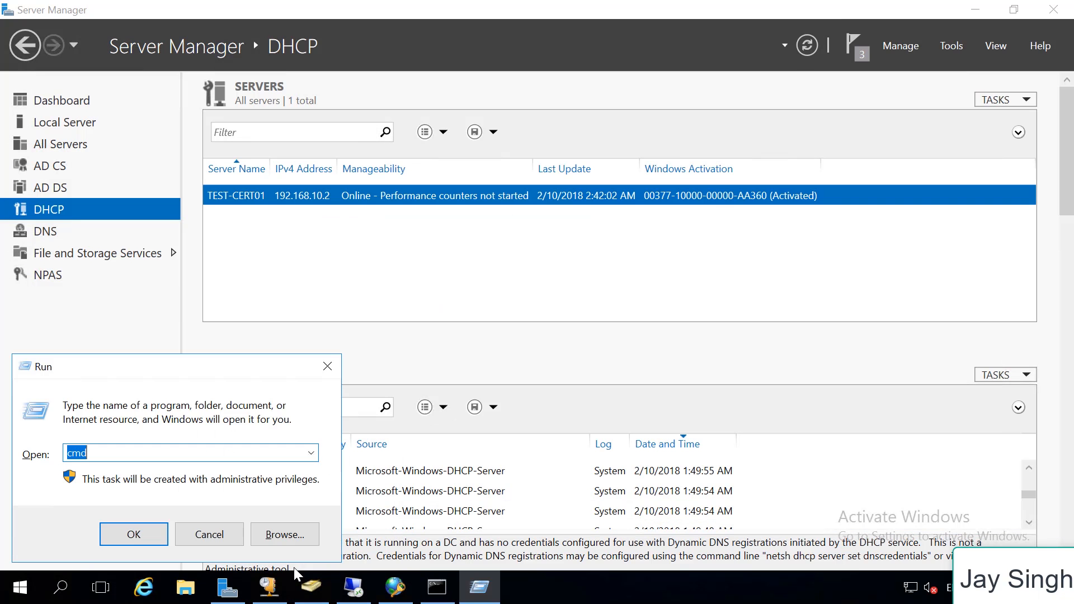
pyautogui.write('mmc')
pyautogui.press('Return')
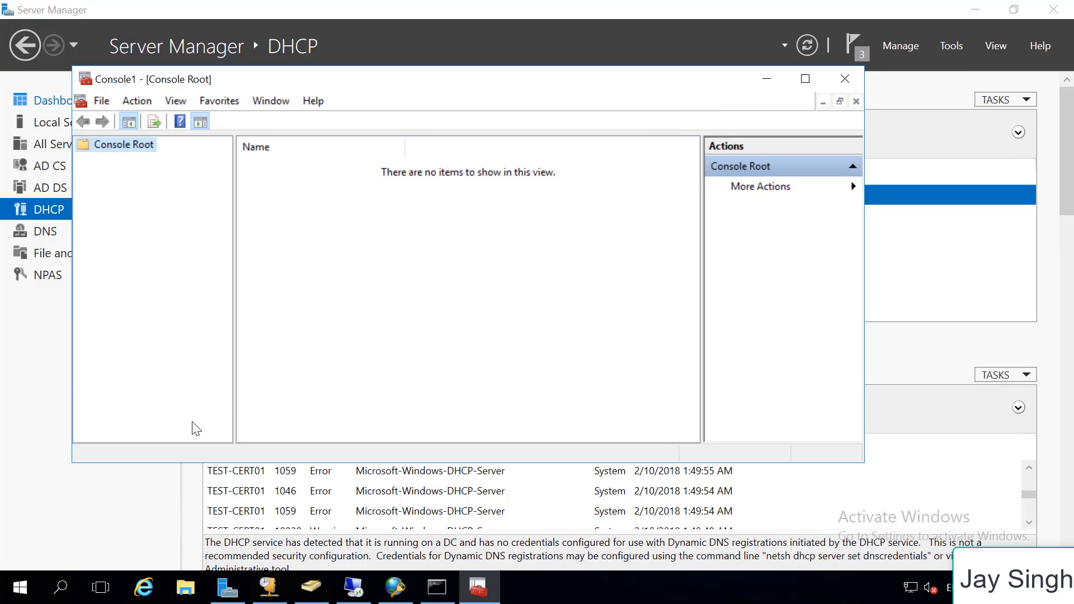
pyautogui.click(107, 99)
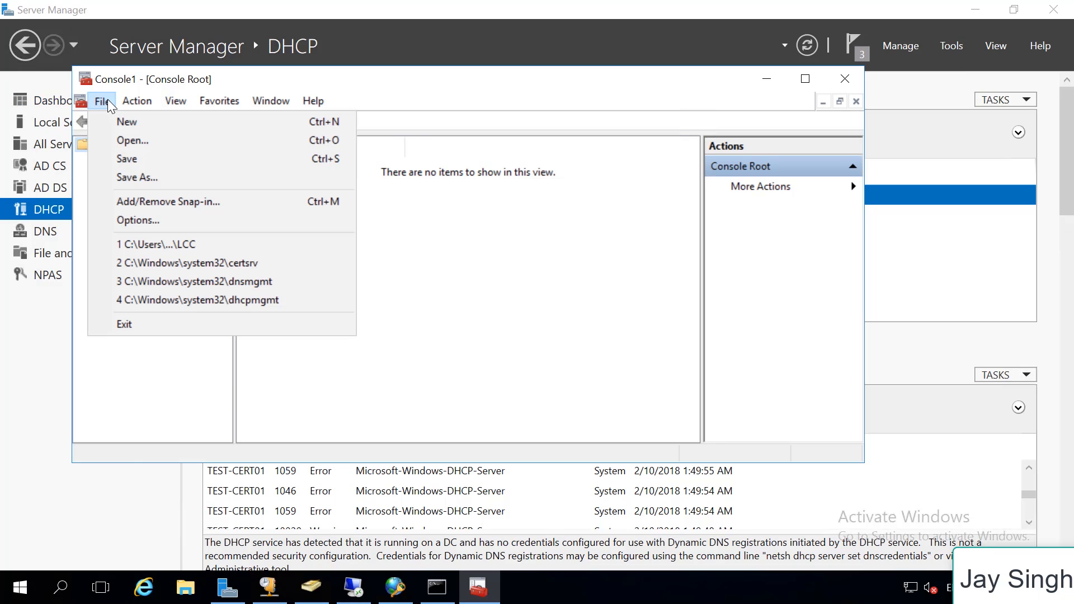
pyautogui.click(179, 203)
pyautogui.click(244, 274)
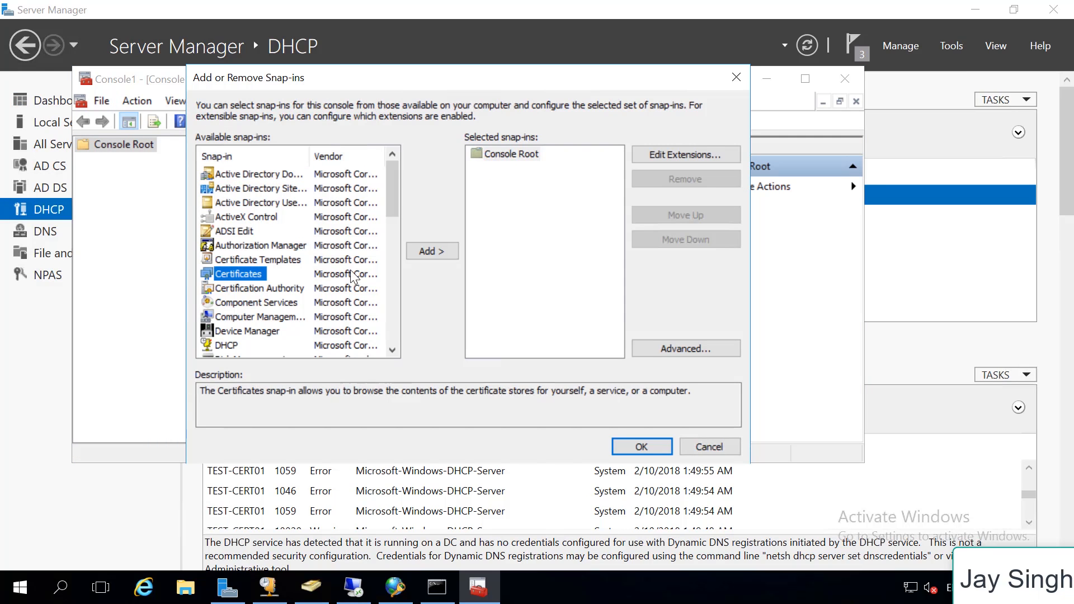
pyautogui.click(436, 252)
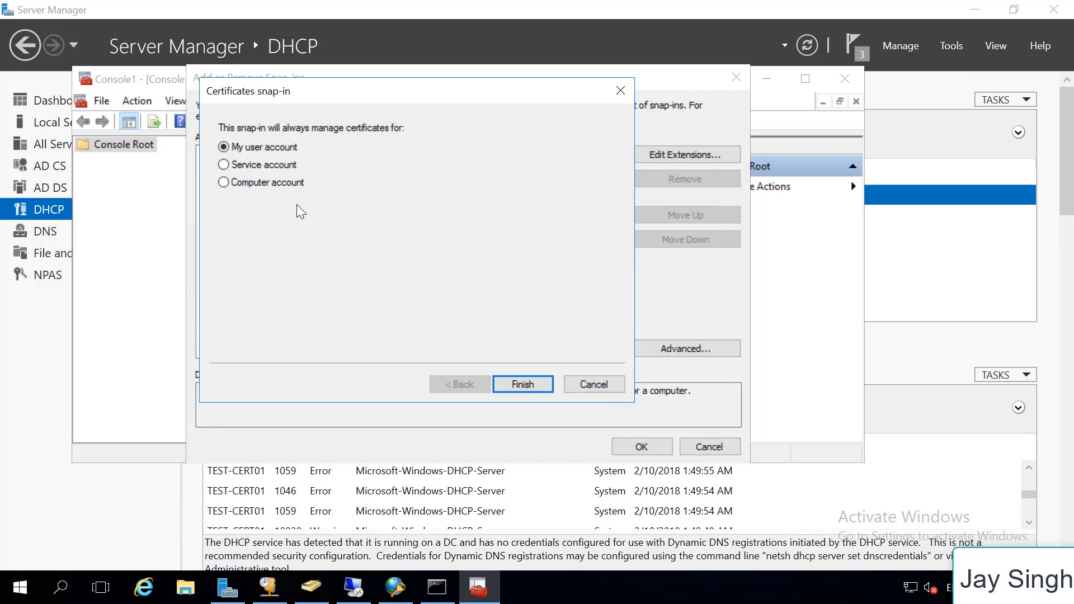
pyautogui.click(223, 182)
pyautogui.click(526, 386)
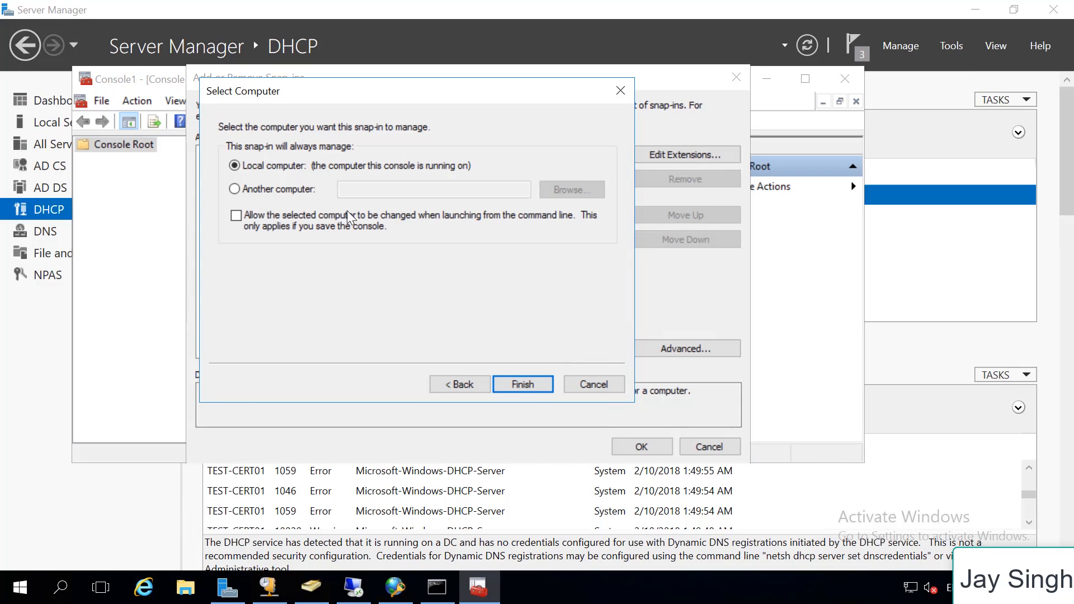
pyautogui.click(522, 384)
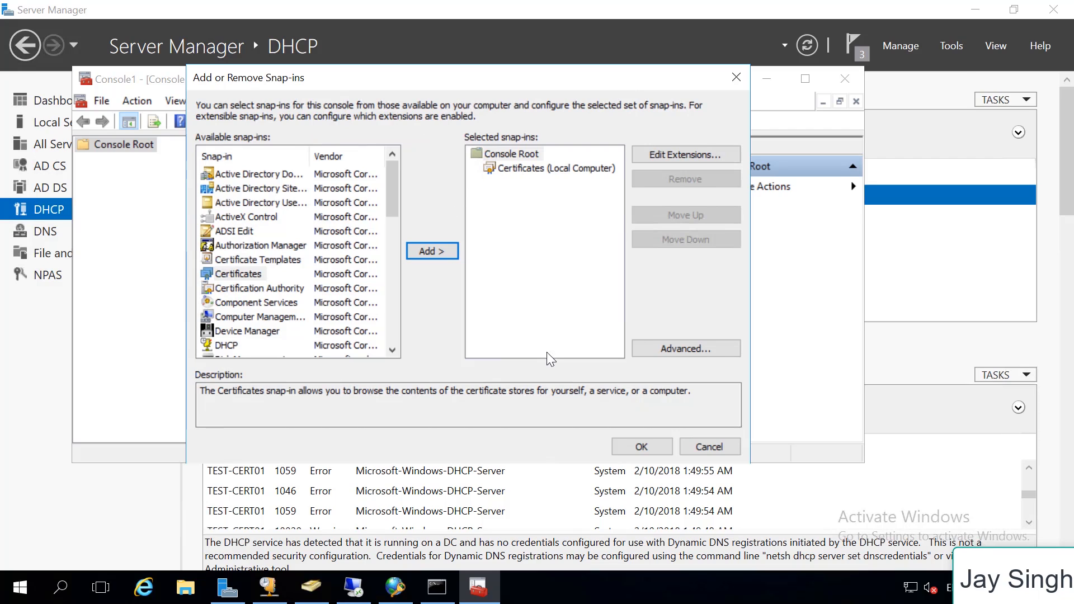
pyautogui.click(644, 447)
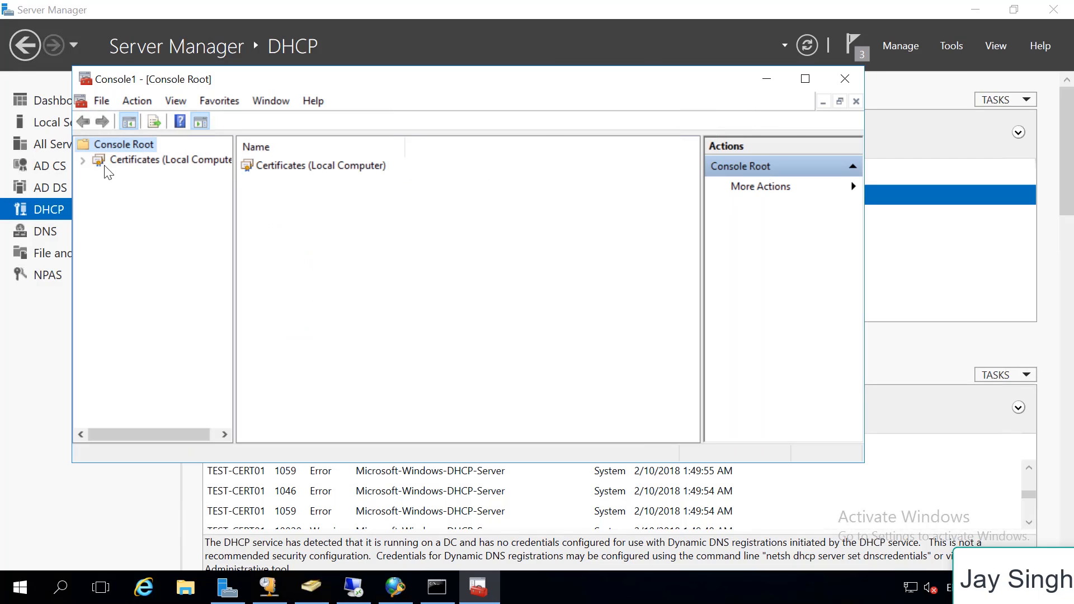
# Open the TEST-CERT01.TEST.LOCAL certificate from the local computer's Personal certificate store
pyautogui.click(82, 161)
pyautogui.click(164, 178)
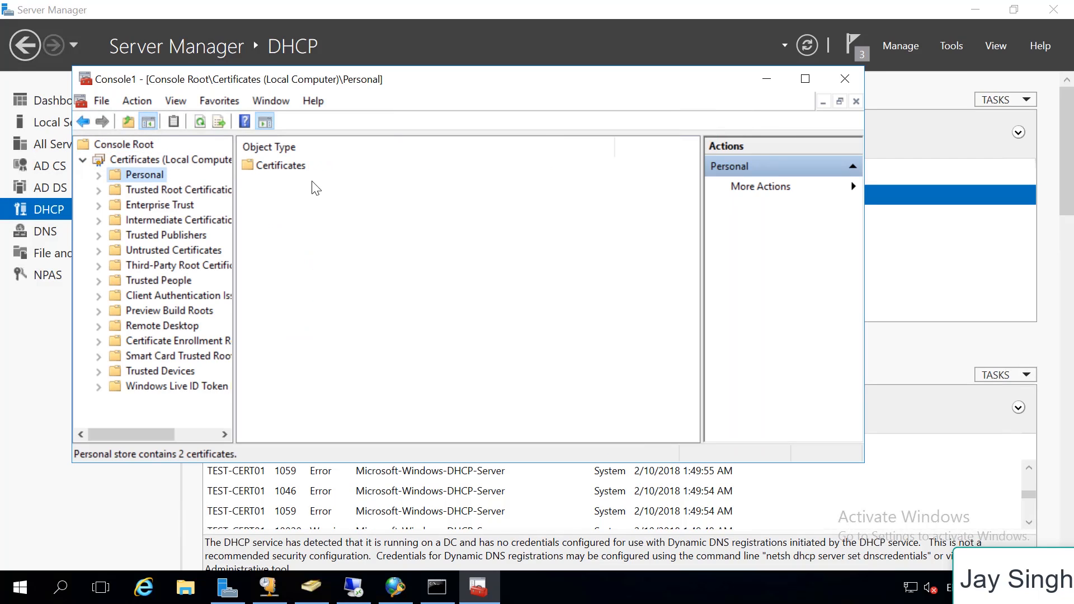
pyautogui.doubleClick(262, 169)
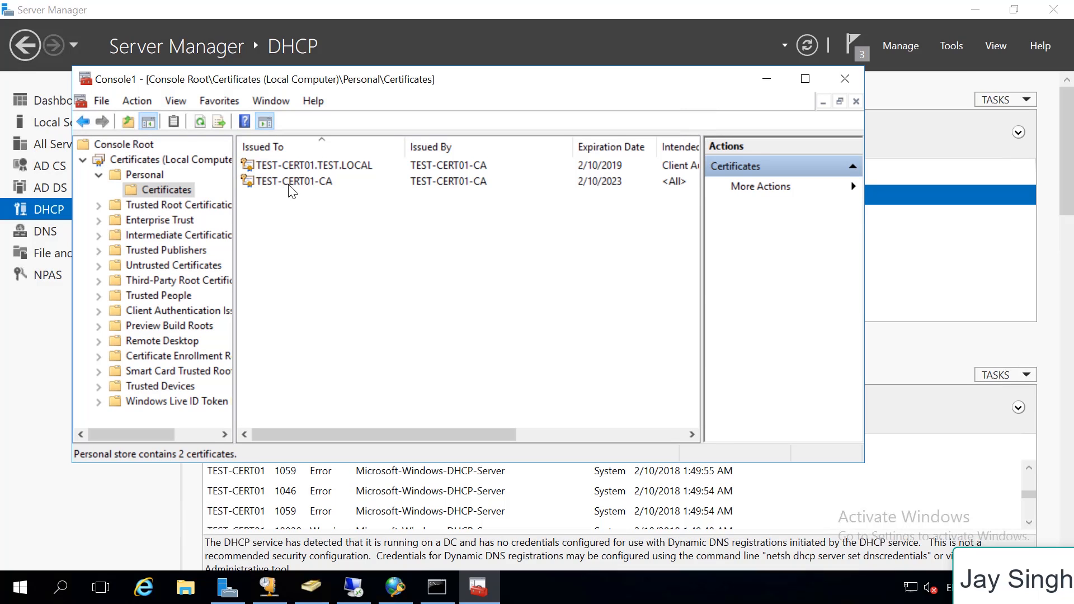
pyautogui.click(347, 165)
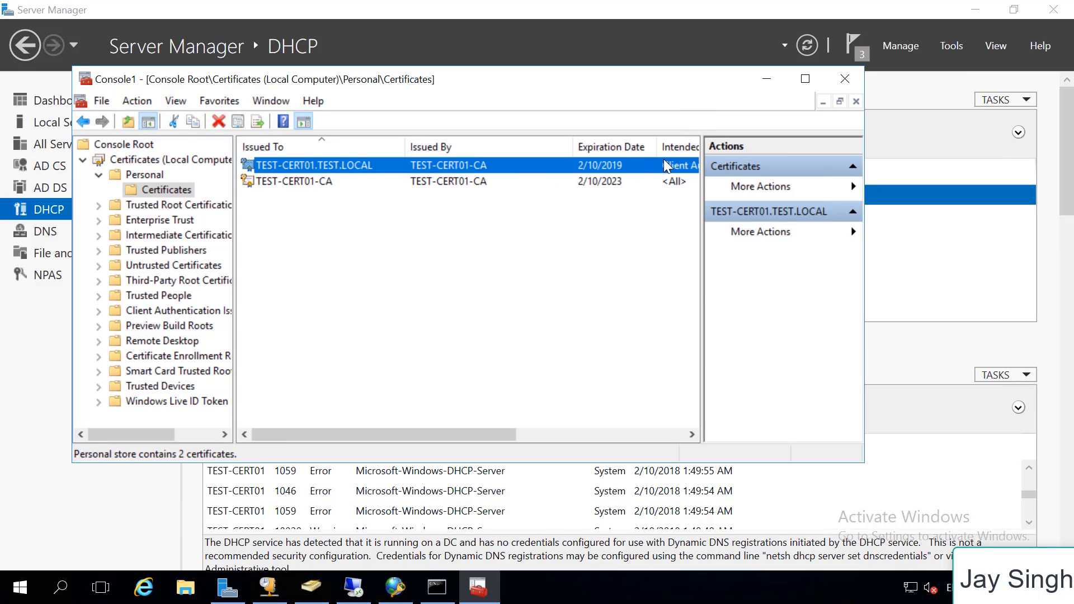
pyautogui.doubleClick(442, 166)
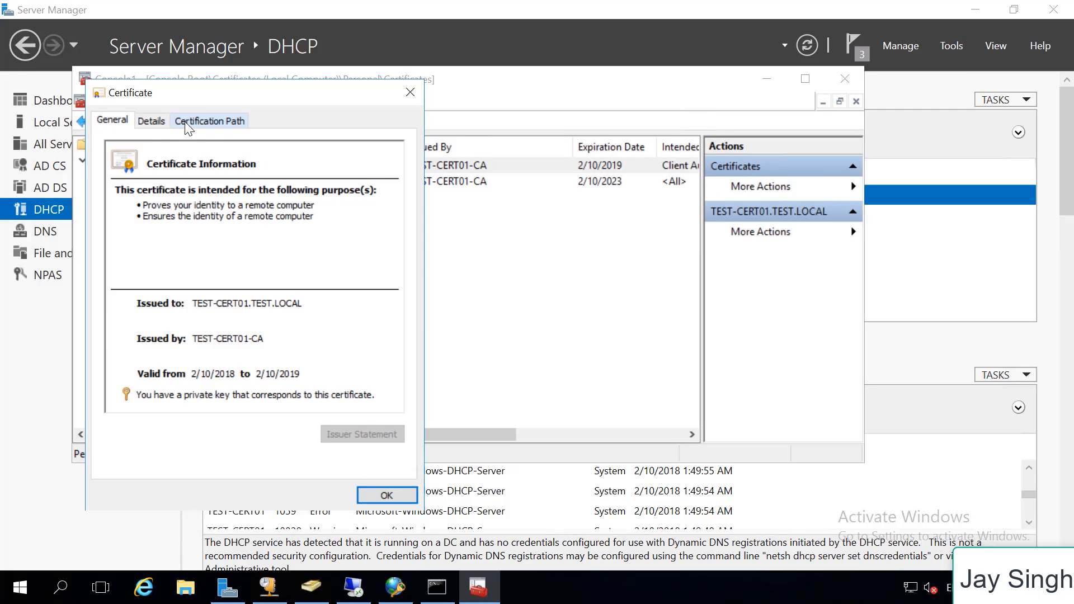
# Examine the certificate's full Thumbprint value in its details, close the certificate, and minimize the console
pyautogui.click(151, 119)
pyautogui.moveTo(398, 198); pyautogui.dragTo(406, 283)
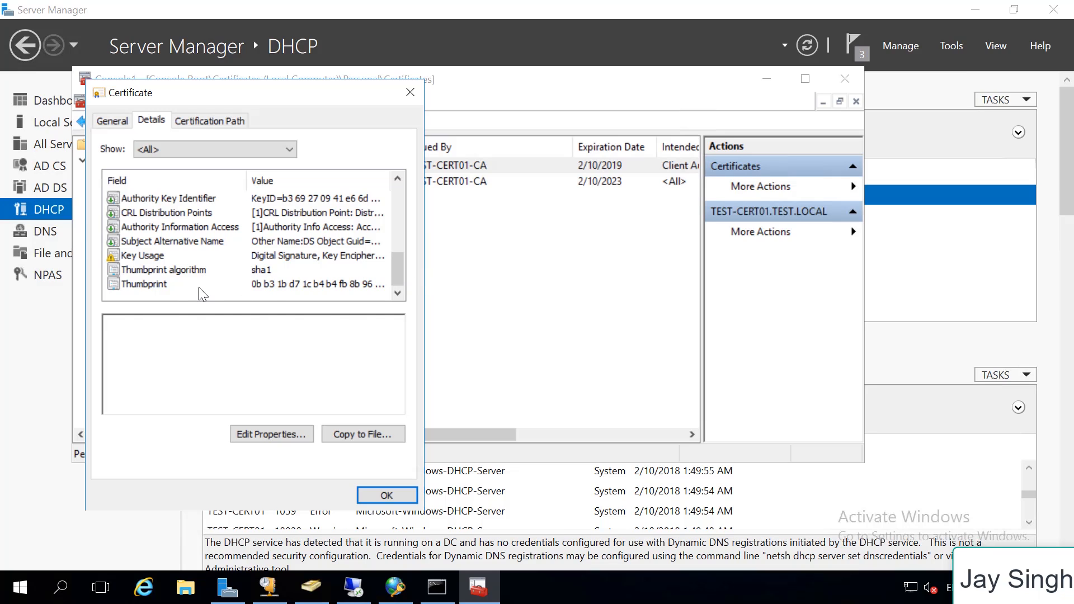
pyautogui.click(171, 289)
pyautogui.moveTo(200, 334); pyautogui.dragTo(151, 338)
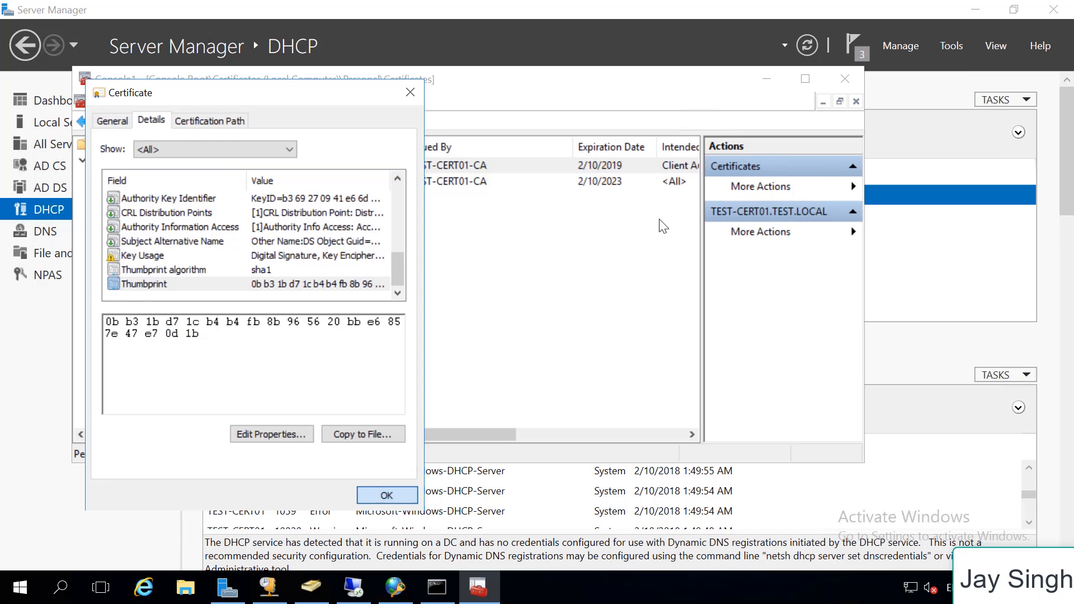
pyautogui.click(403, 495)
pyautogui.click(766, 79)
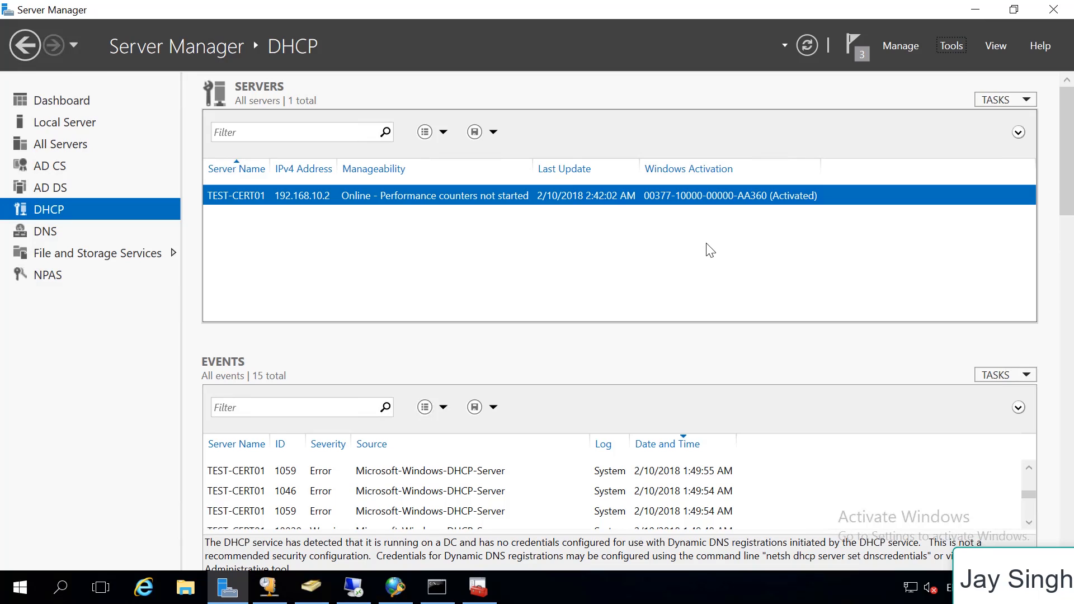
# On the iPhone, select TP-LINK_2.4GHz_41D886, enter the domain test user's username and account password, and join the network
pyautogui.click(312, 587)
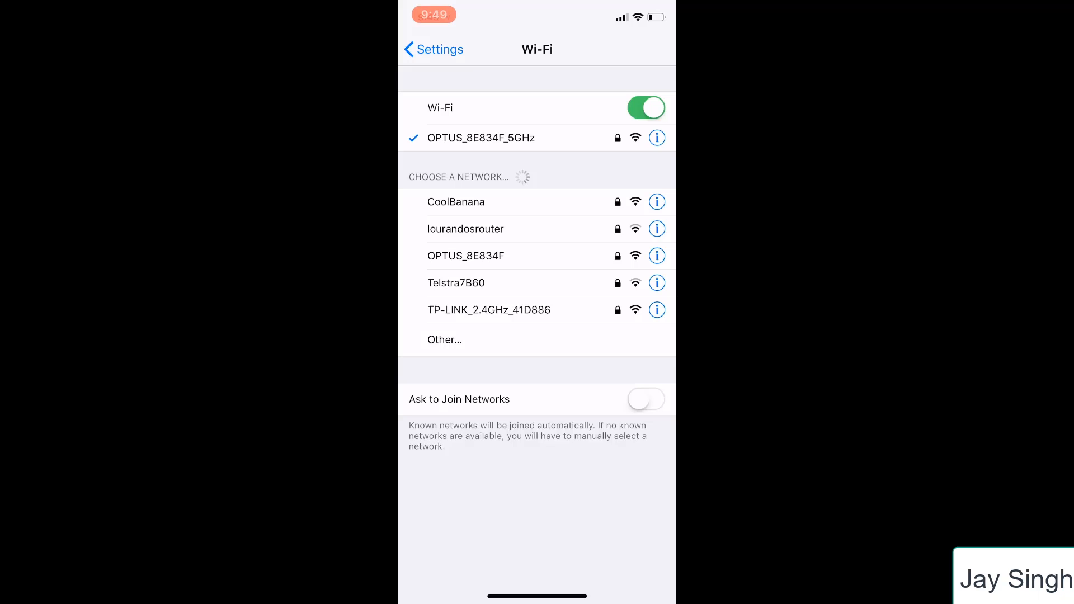
pyautogui.click(489, 310)
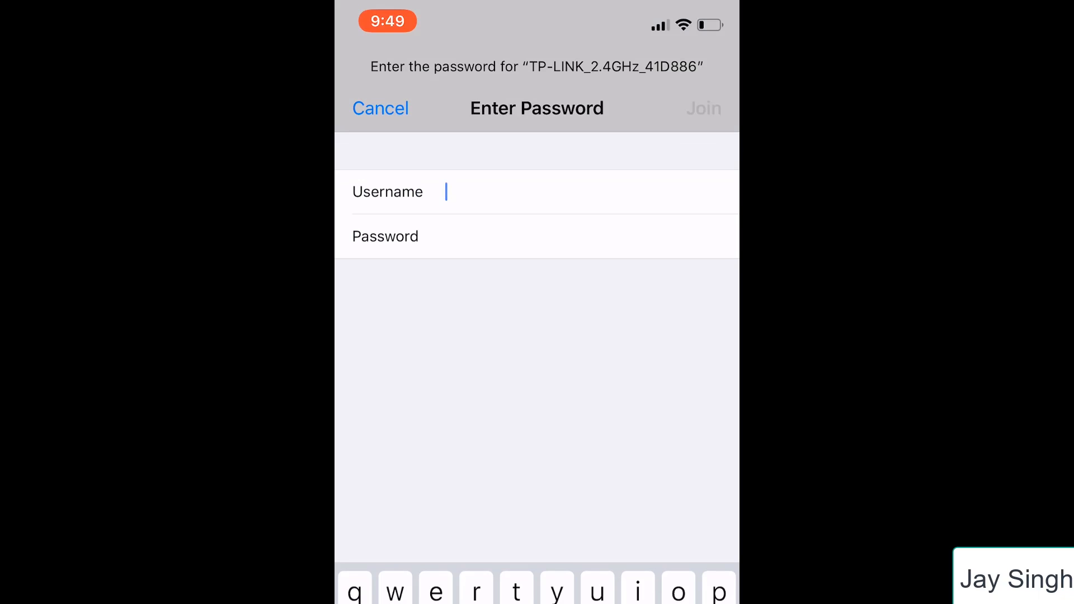
pyautogui.write('test')
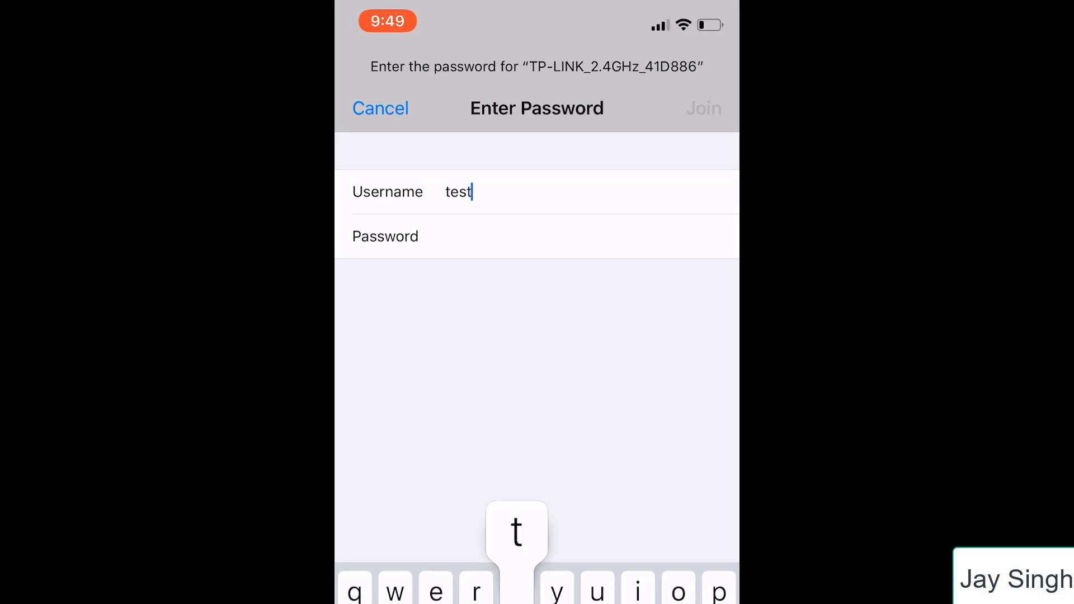
pyautogui.write('@test')
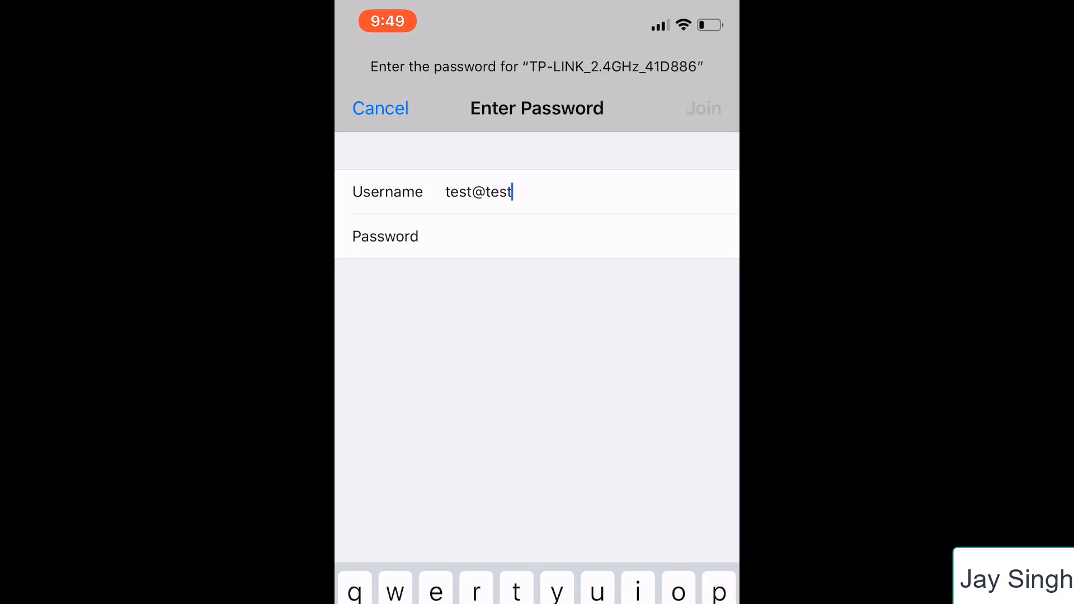
pyautogui.write('.local')
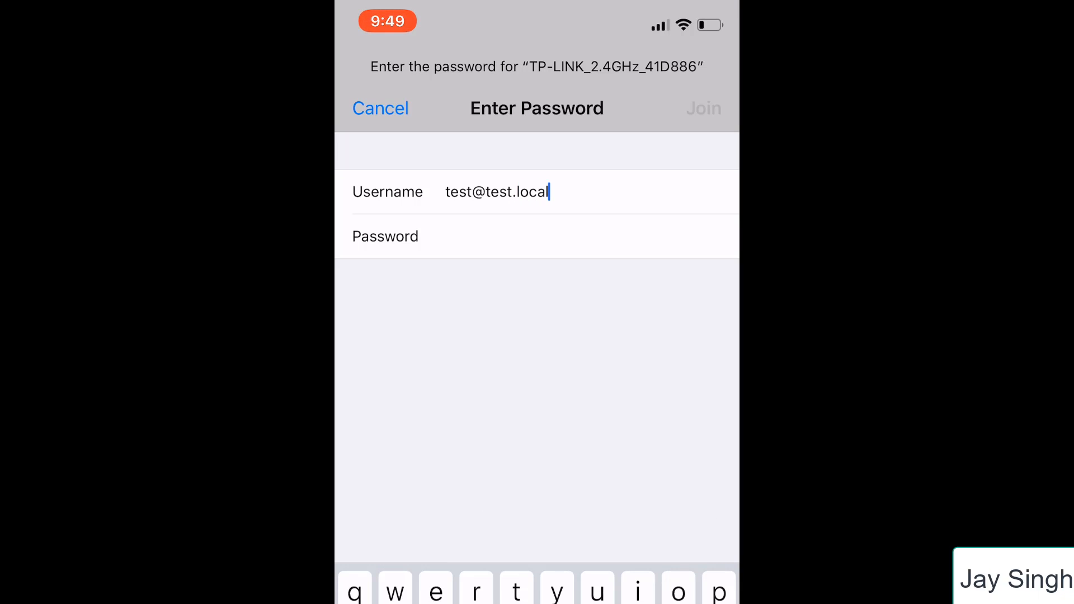
pyautogui.click(442, 236)
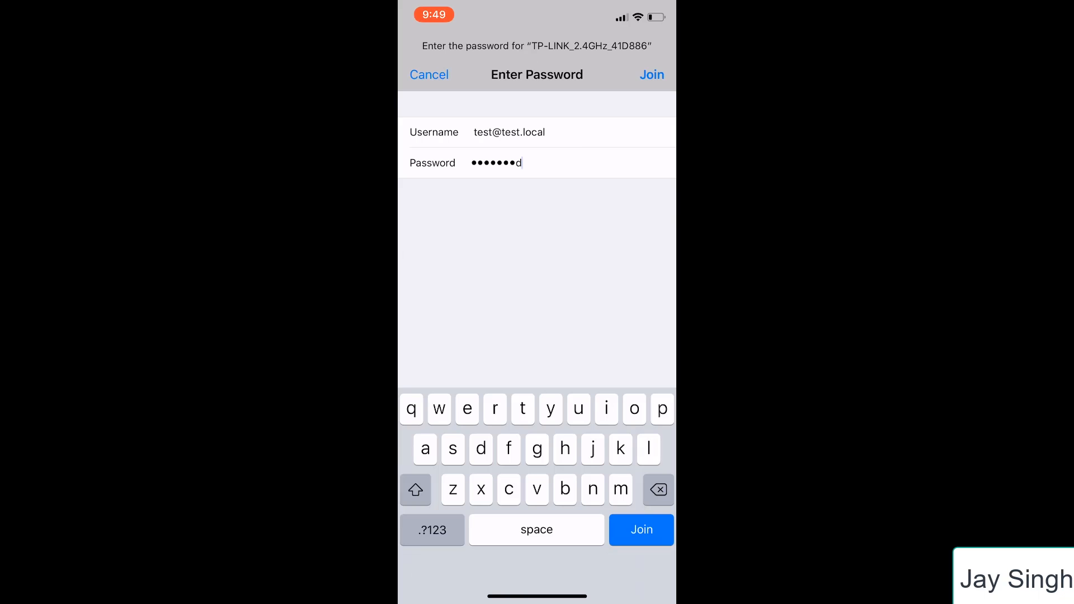
pyautogui.press('Return')
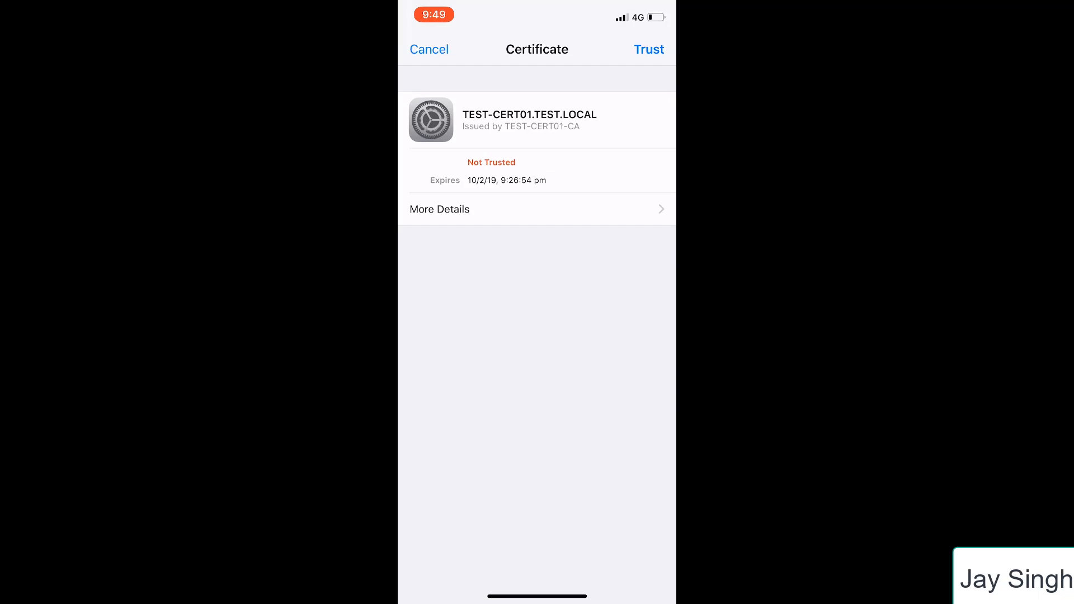
# Check the SHA-1 fingerprint in the TEST-CERT01.TEST.LOCAL certificate's details and trust the certificate to join the Wi-Fi network
pyautogui.click(440, 209)
pyautogui.scroll(-15, 537, 336)
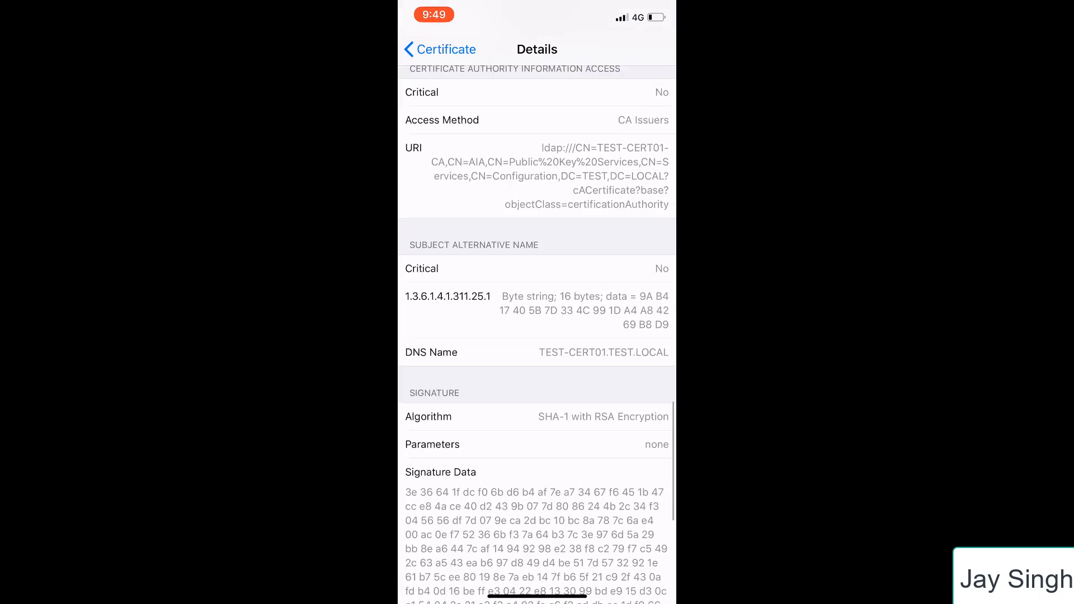
pyautogui.scroll(-7, 537, 336)
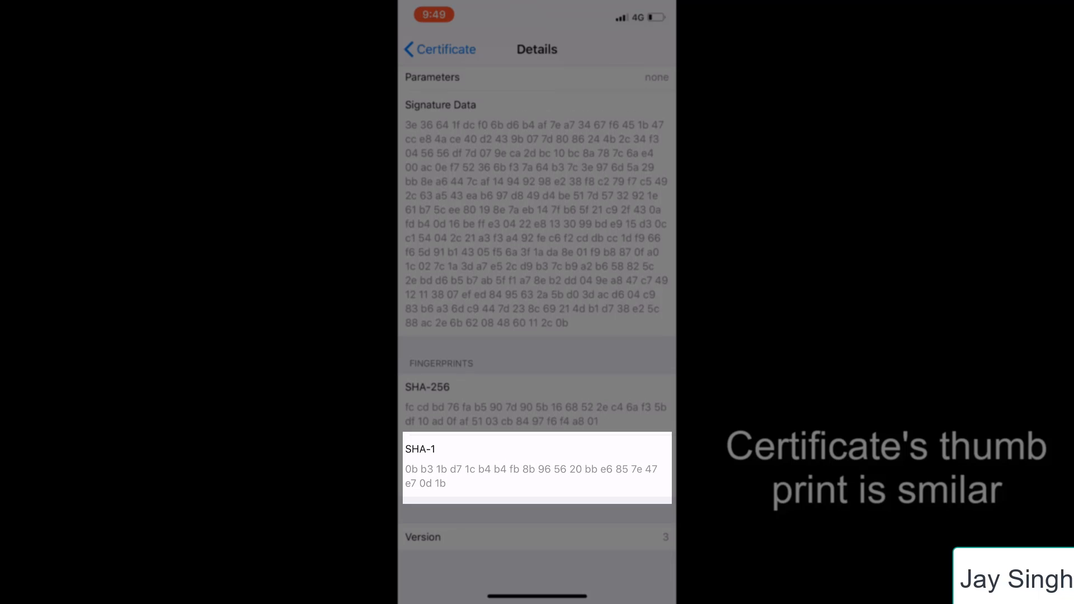
pyautogui.click(441, 49)
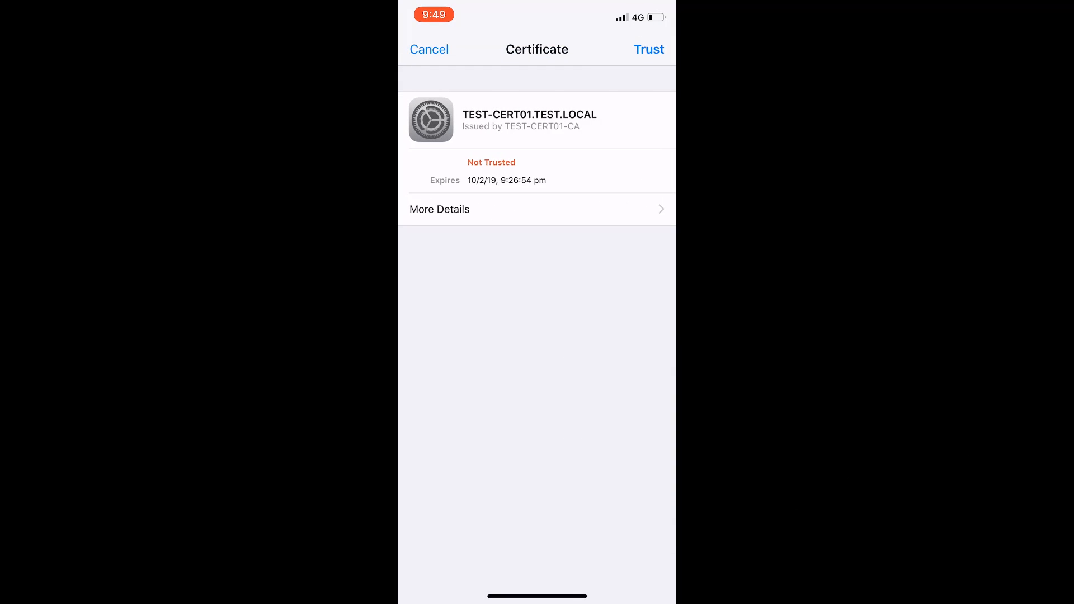
pyautogui.click(650, 50)
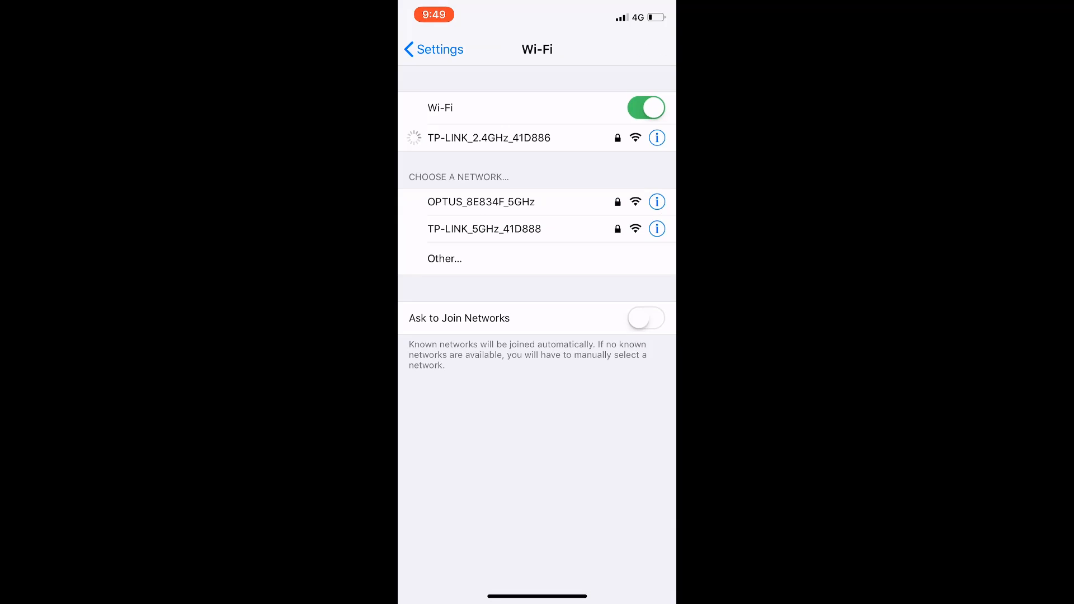
# Switch to Safari on the iPhone and open the router's login page at 192.168.10.51
pyautogui.write('192.1')
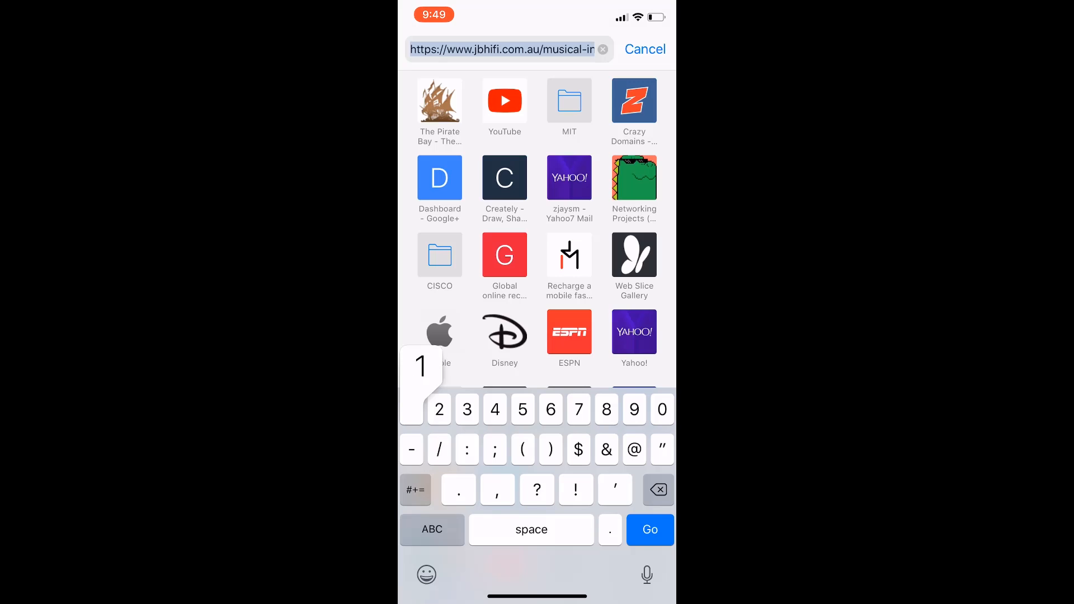
pyautogui.write('68.')
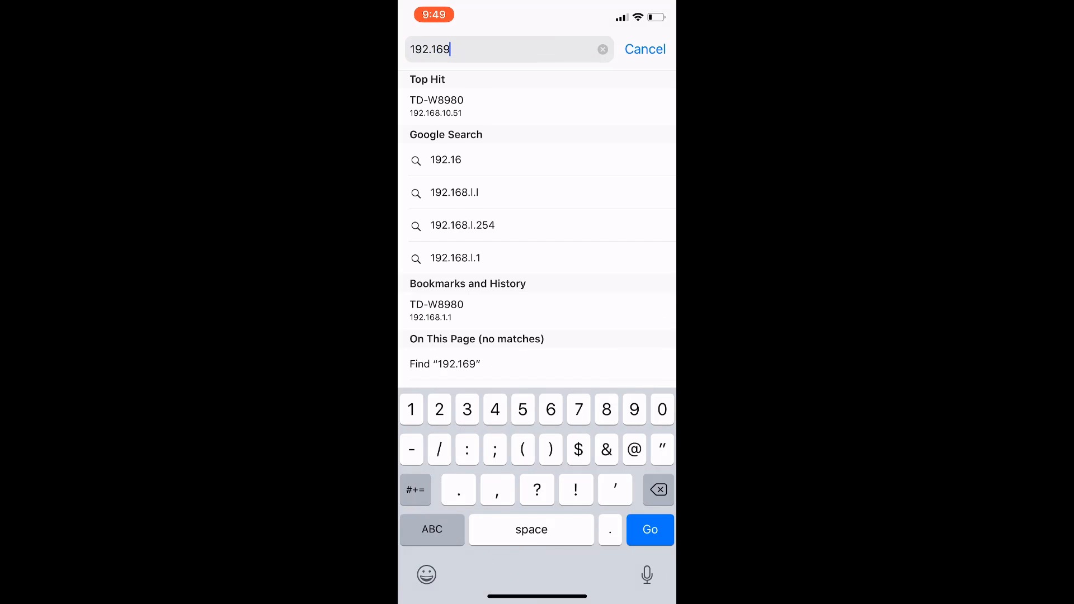
pyautogui.write('5')
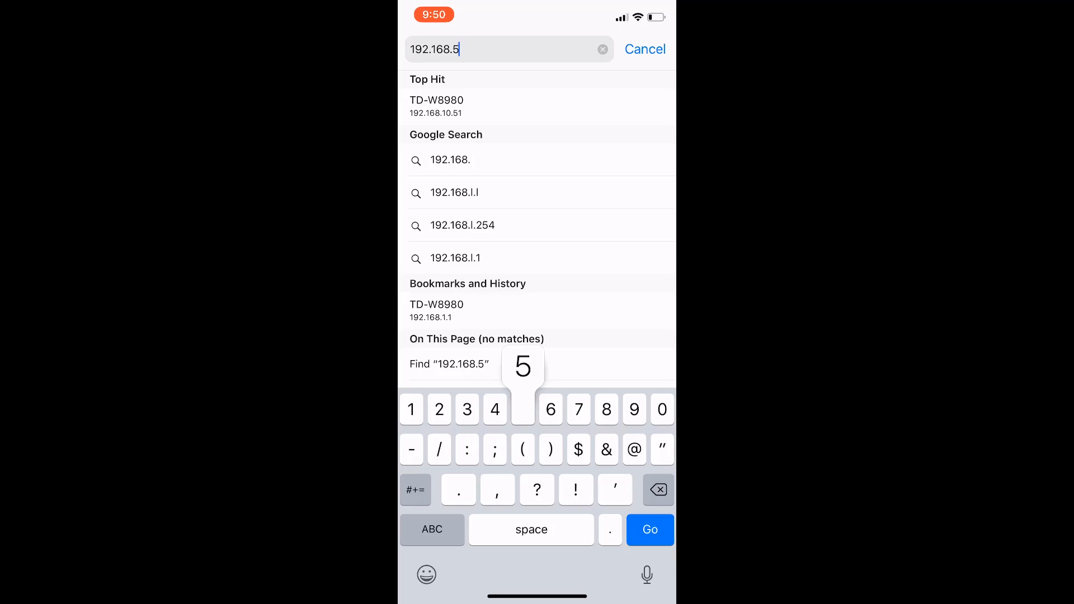
pyautogui.press('BackSpace')
pyautogui.write('10.51')
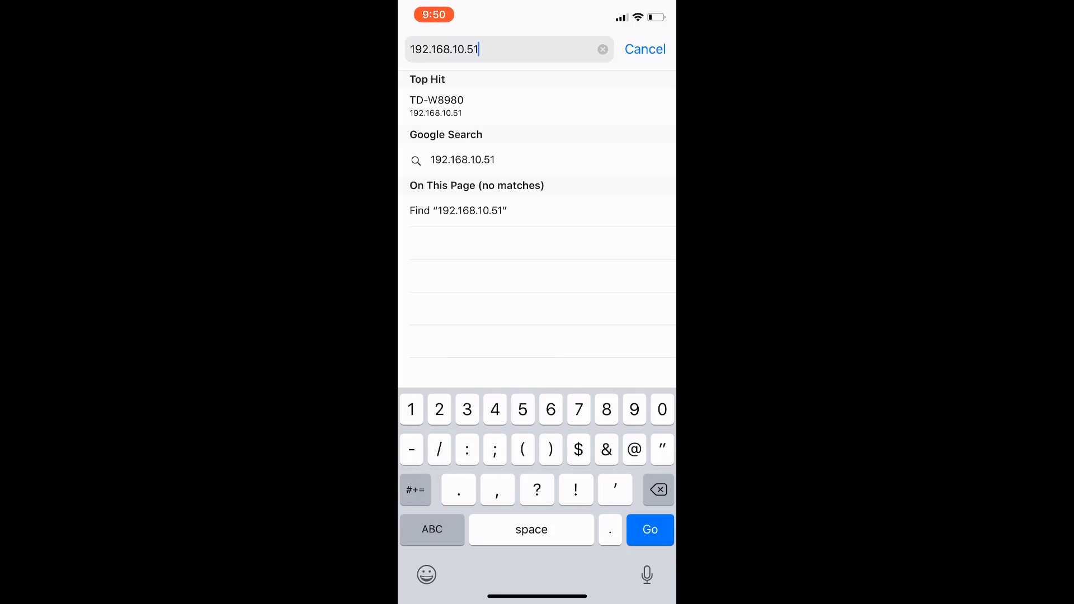
pyautogui.press('Return')
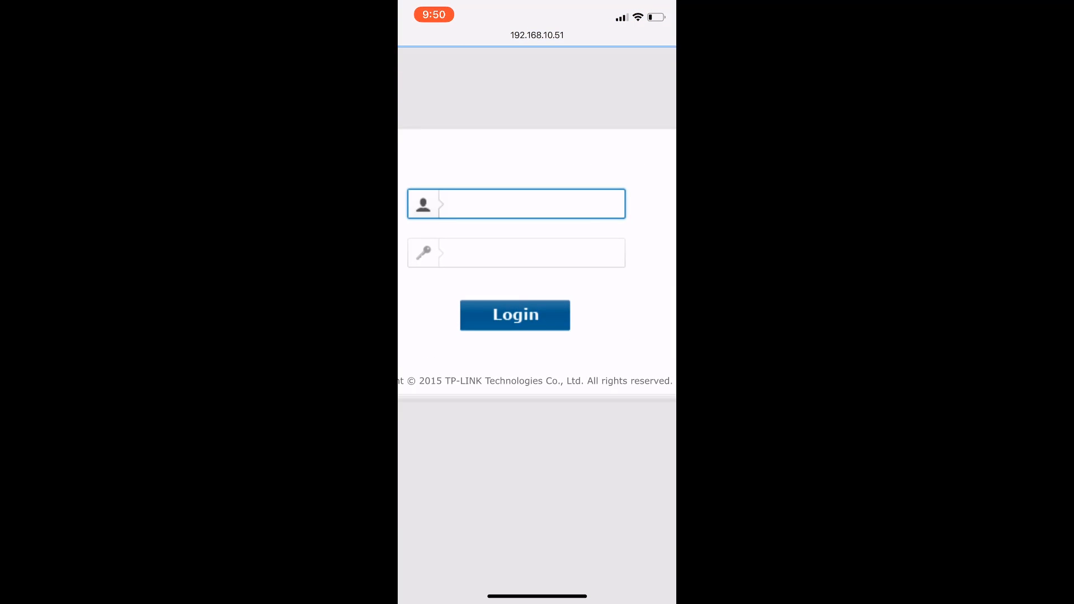
pyautogui.scroll(2, 537, 302)
# Replace the browser address with the router's host name td-w8980.test.local
pyautogui.click(537, 36)
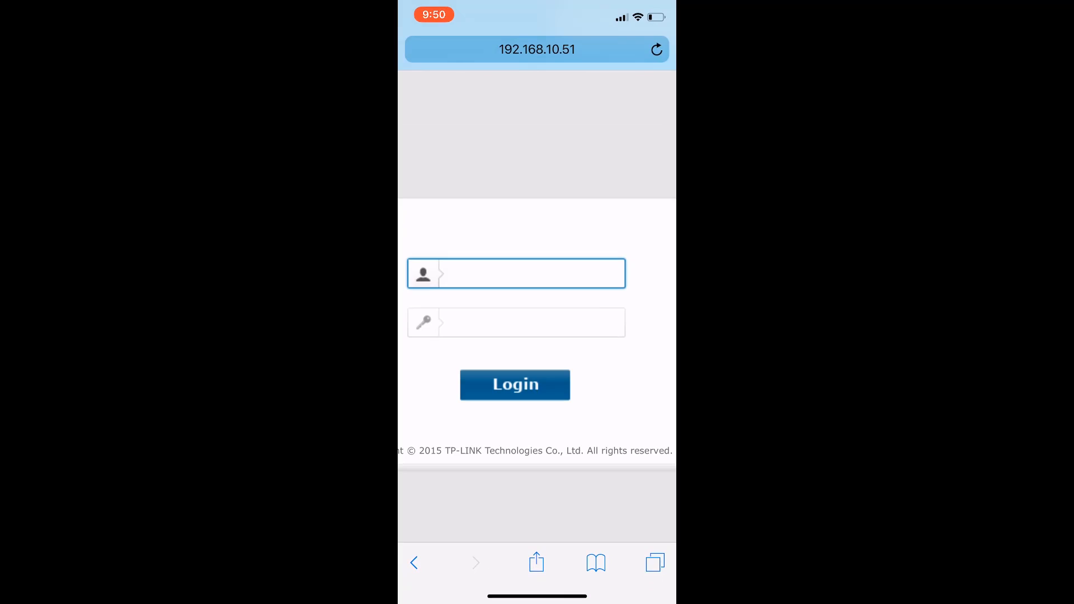
pyautogui.click(537, 49)
pyautogui.write('tes')
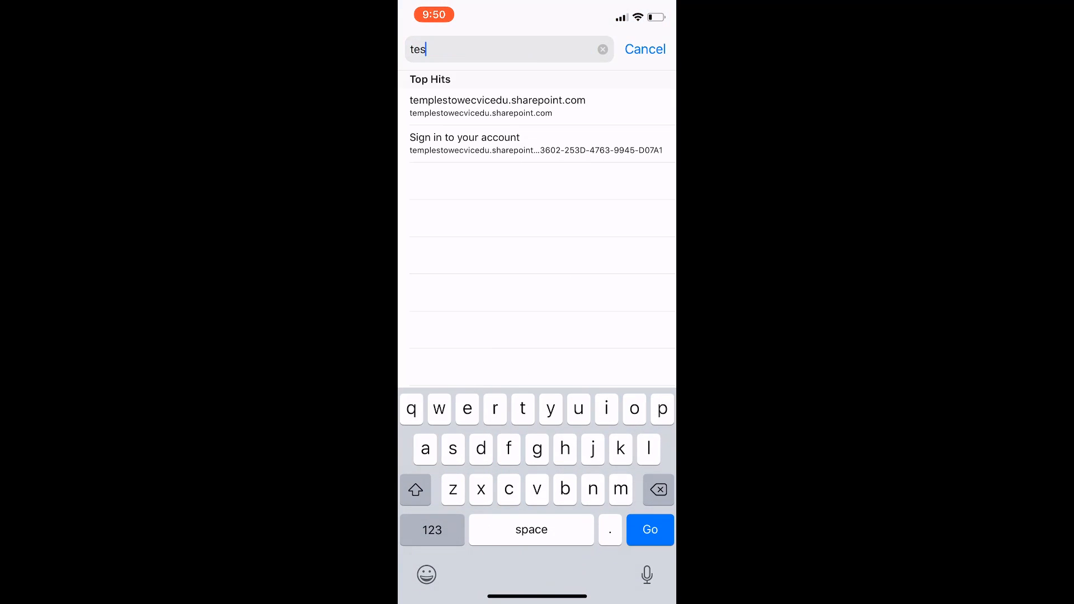
pyautogui.press('BackSpace')
pyautogui.press('BackSpace')
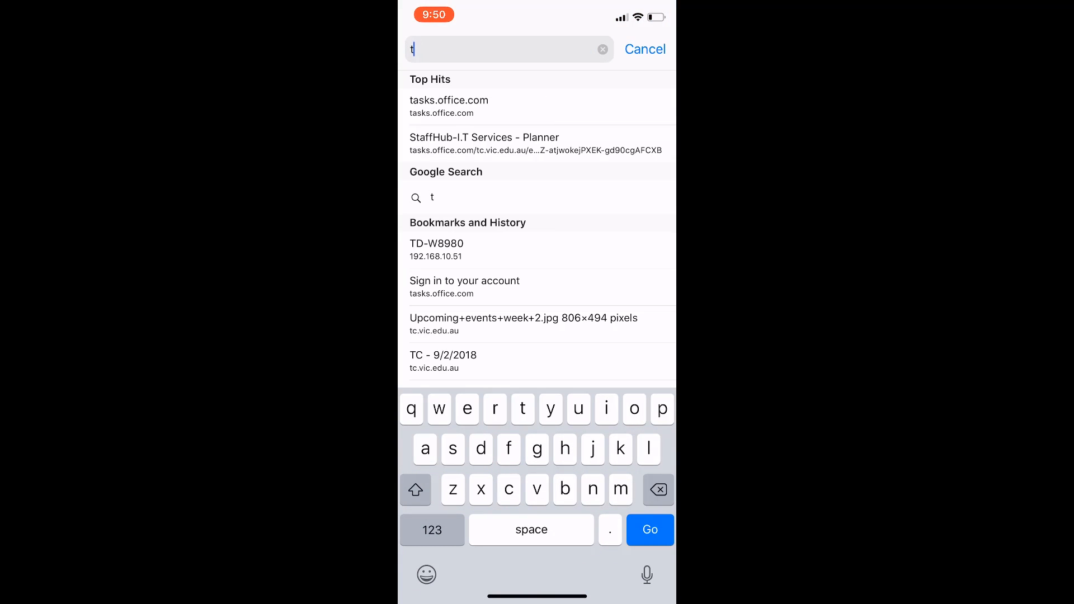
pyautogui.write('d-')
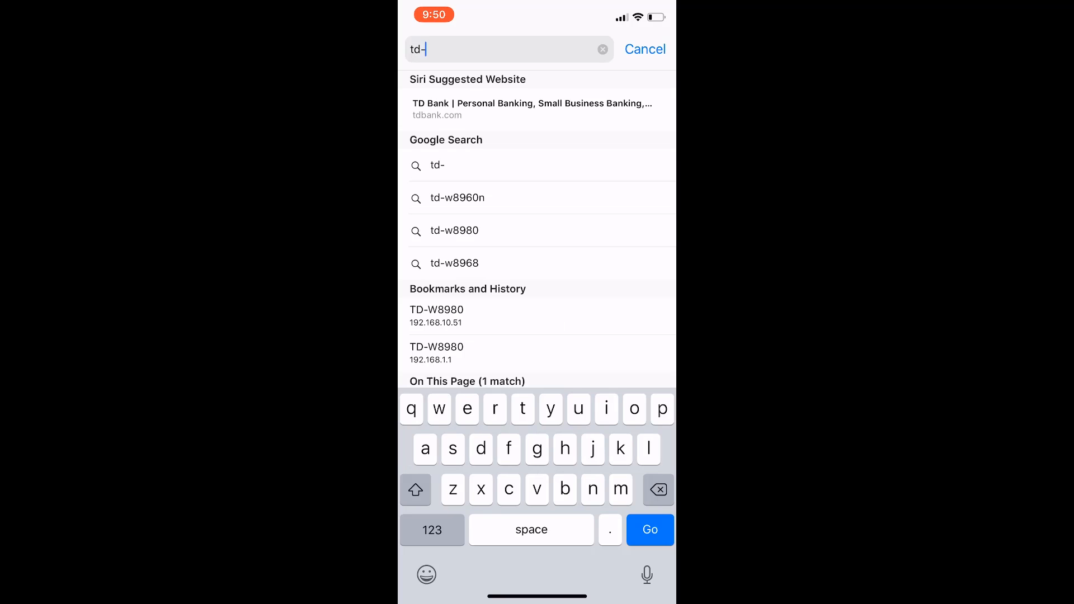
pyautogui.write('w89')
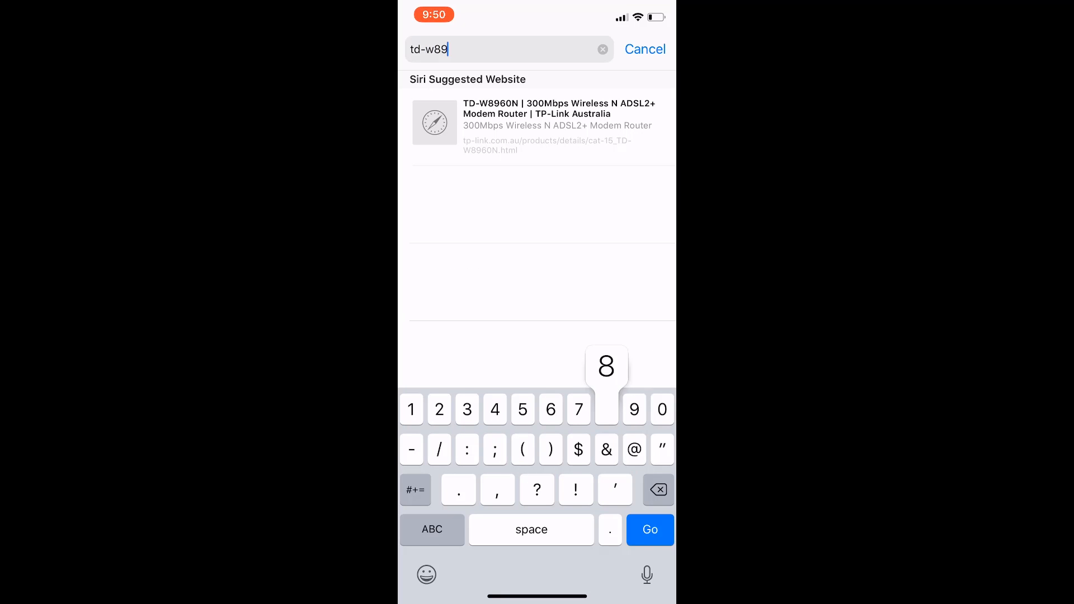
pyautogui.write('80.')
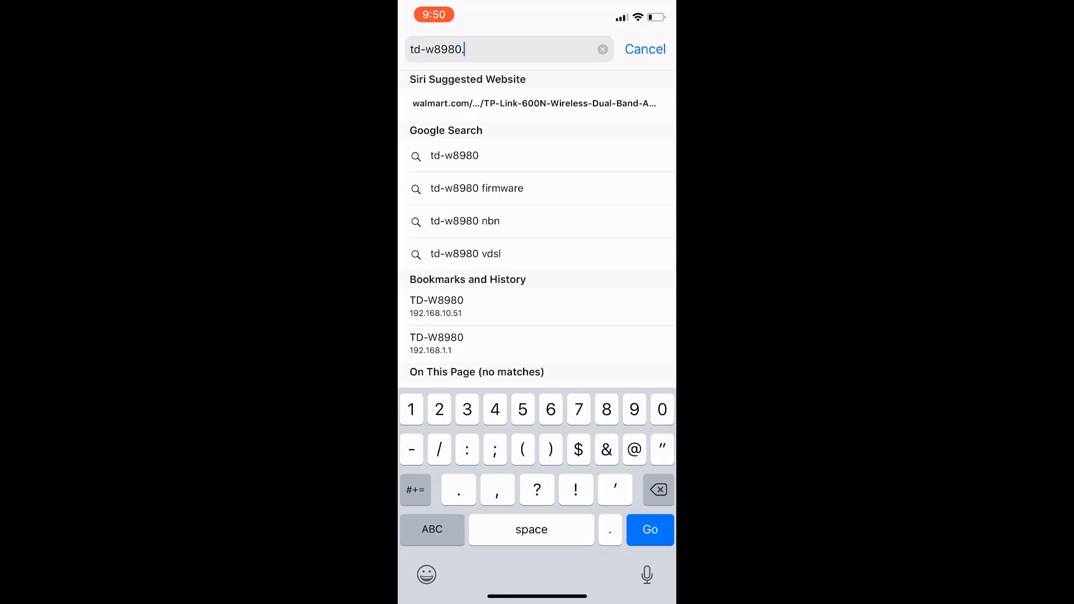
pyautogui.click(432, 529)
pyautogui.write('t')
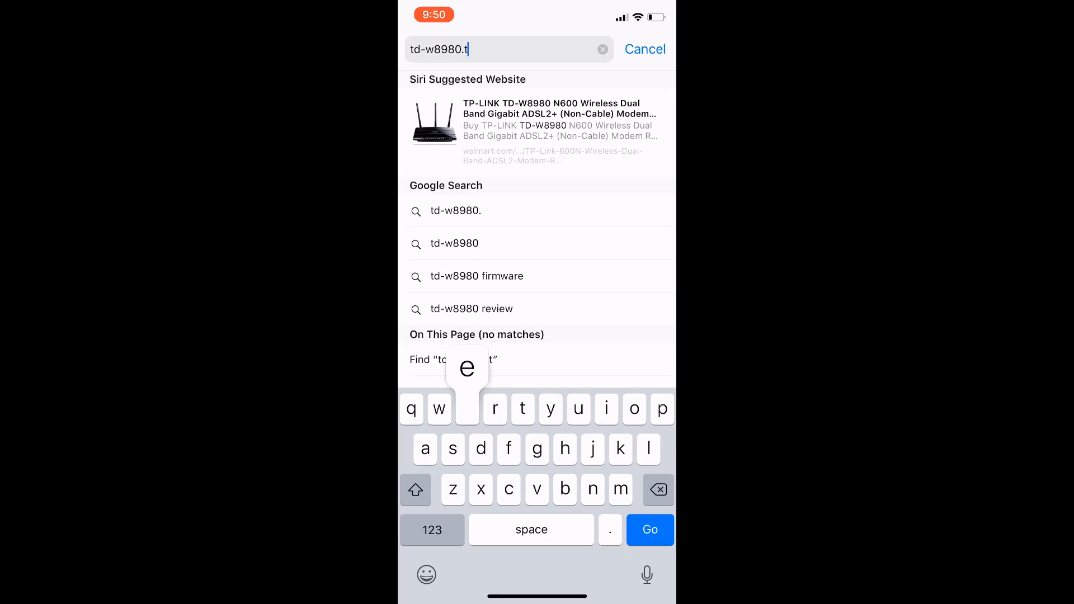
pyautogui.write('est.lo')
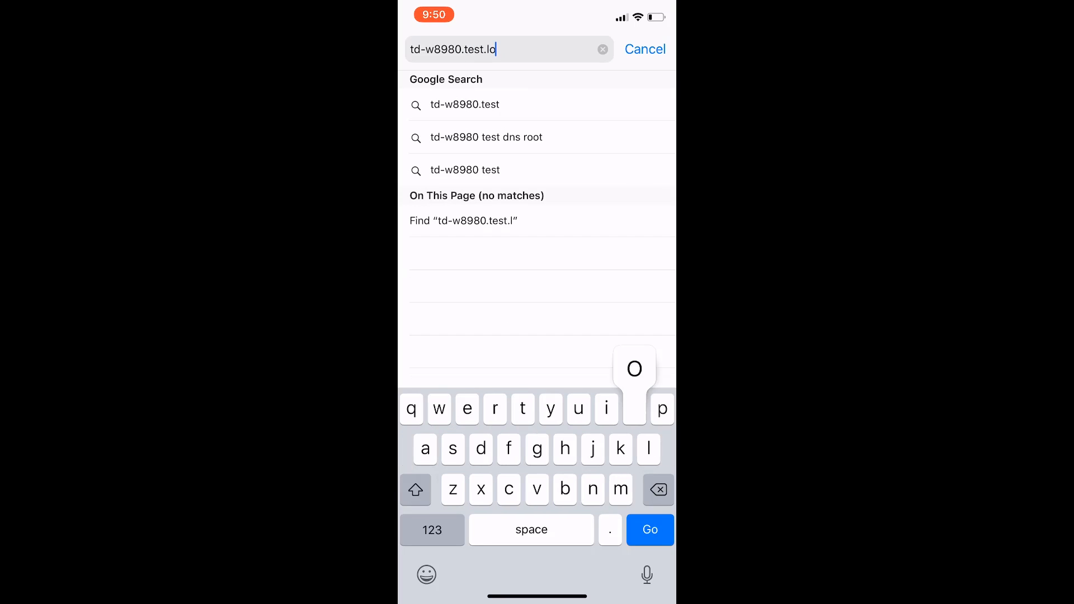
pyautogui.write('cal')
pyautogui.moveTo(448, 49); pyautogui.dragTo(411, 49)
pyautogui.write('http:')
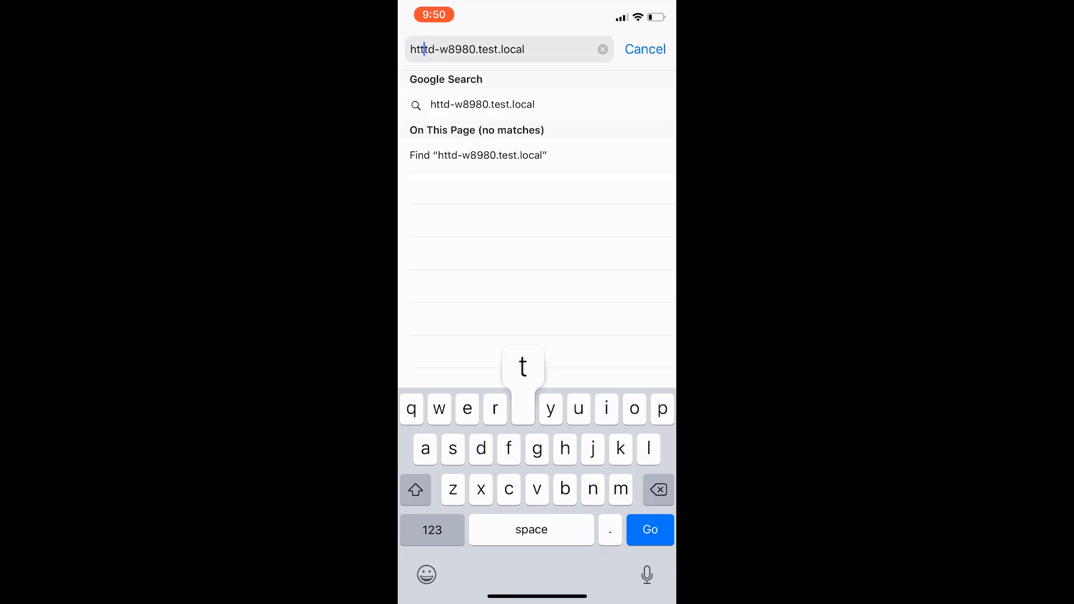
pyautogui.write('//')
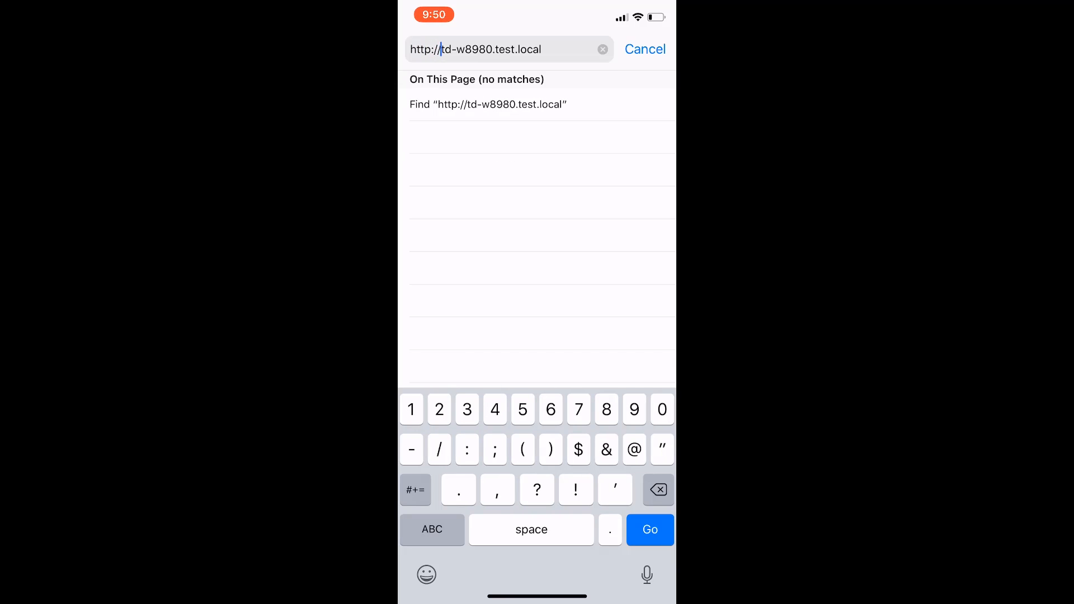
pyautogui.press('Return')
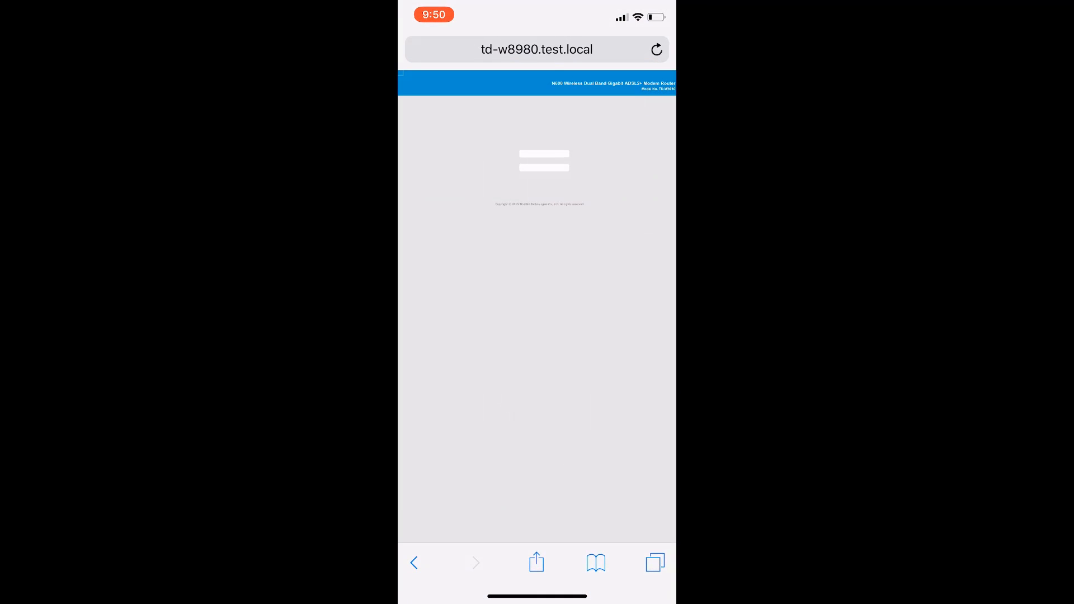
pyautogui.scroll(5, 545, 160)
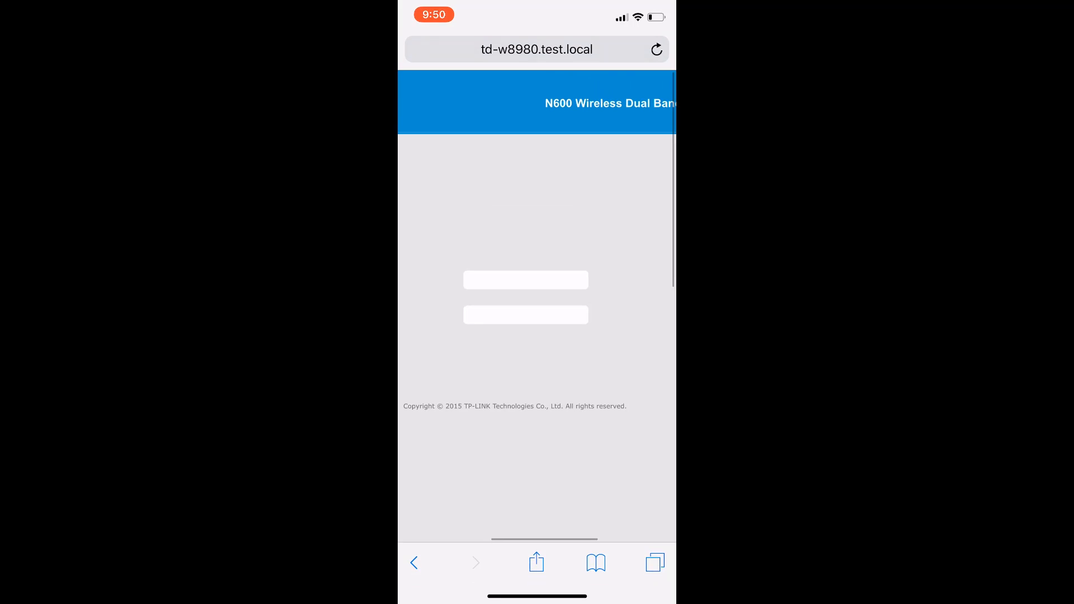
pyautogui.scroll(-5, 537, 224)
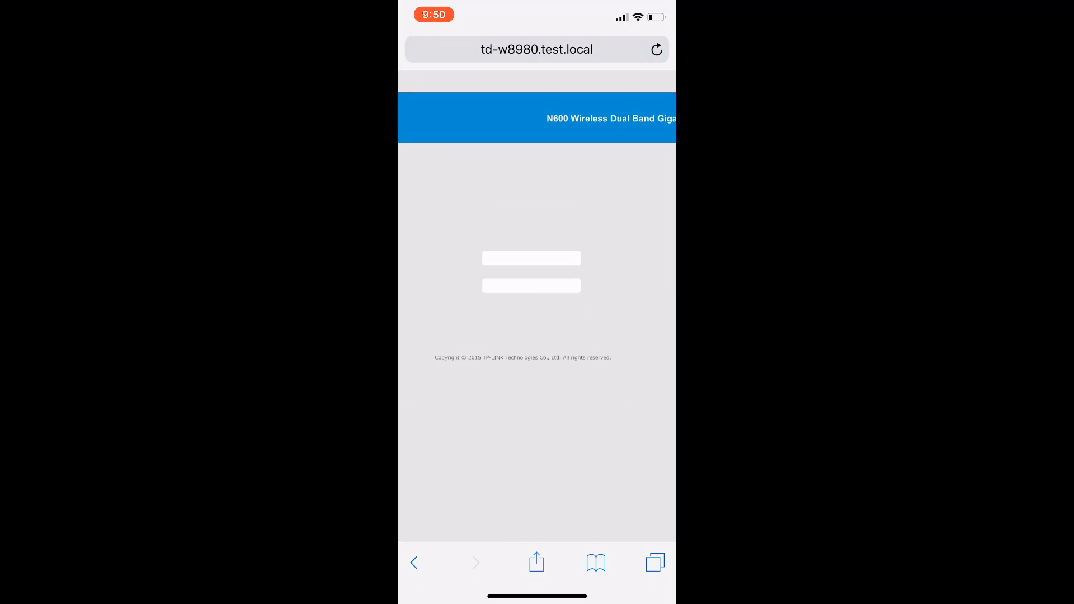
pyautogui.scroll(-3, 537, 280)
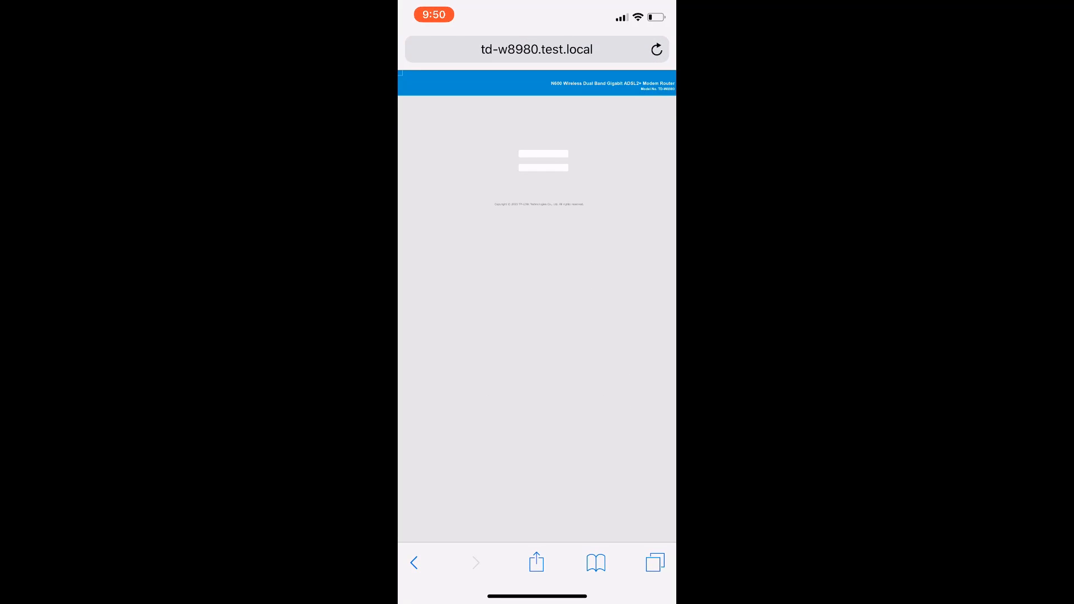